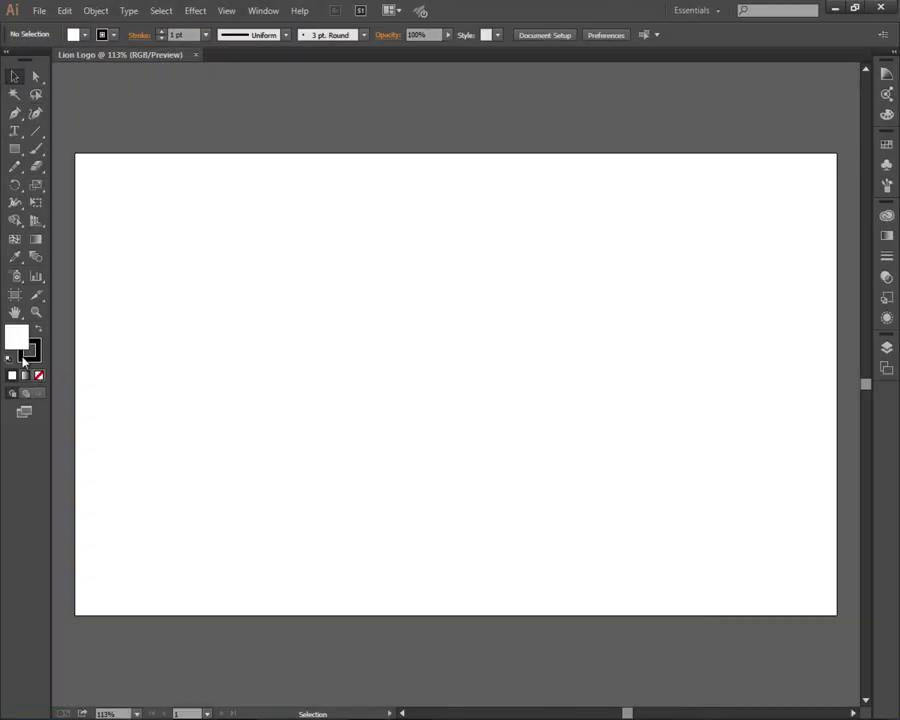
Step: Set the fill to None for stroke-only drawing and turn on the rulers
{"action": "left_click", "coordinate": [38, 376]}
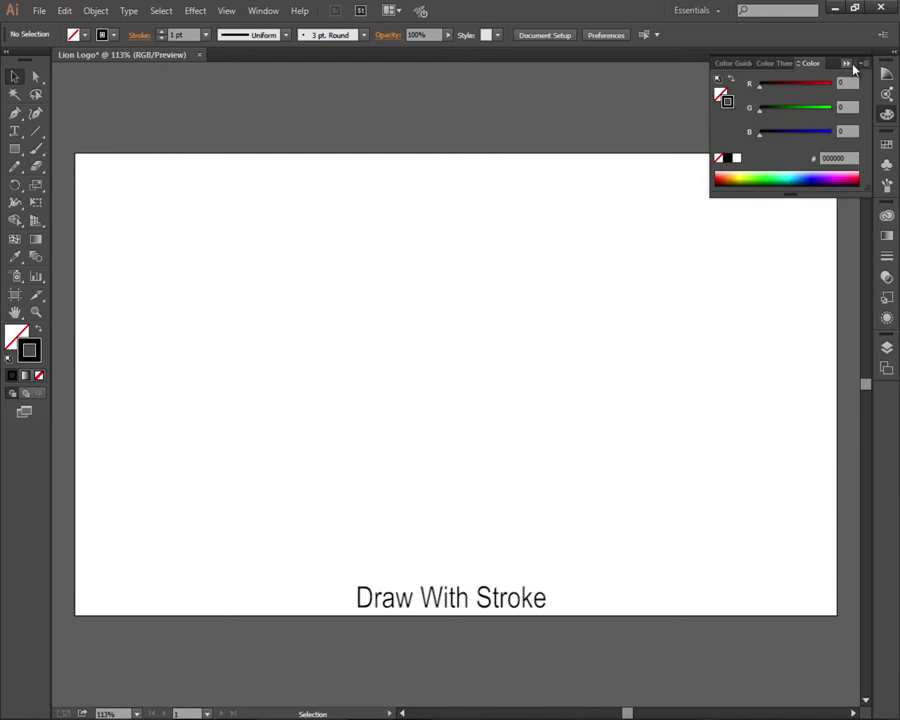
{"action": "left_click", "coordinate": [853, 66]}
{"action": "right_click", "coordinate": [453, 233]}
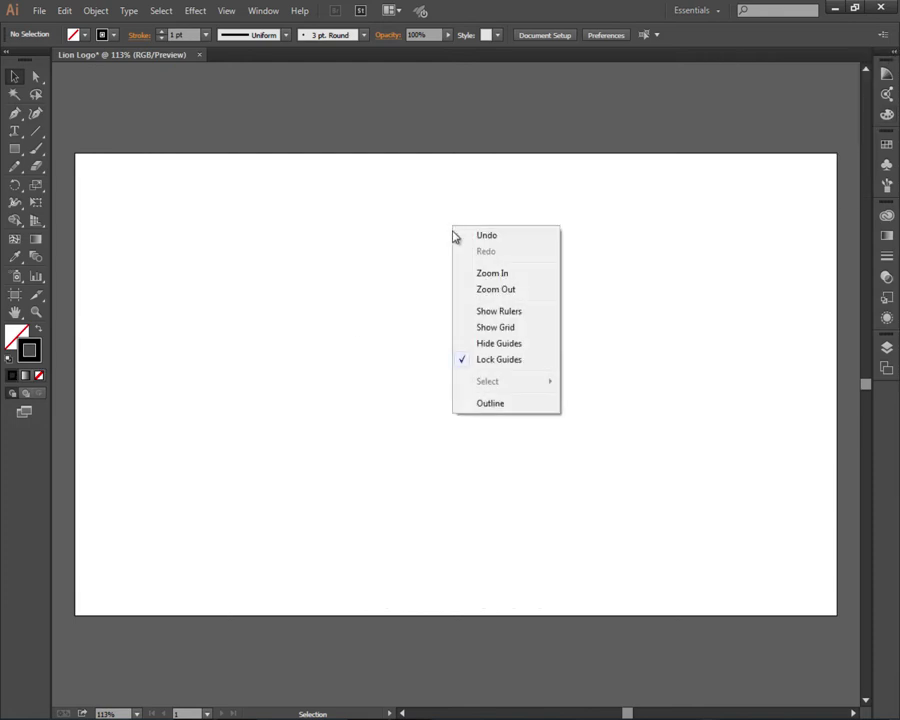
{"action": "left_click", "coordinate": [407, 302]}
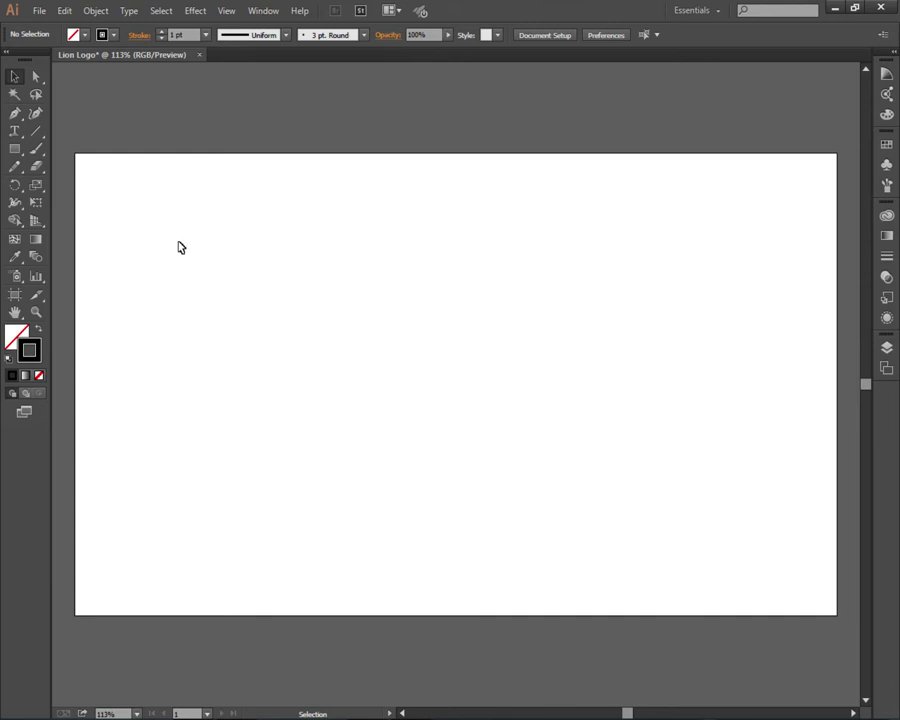
{"action": "key", "text": "ctrl+r"}
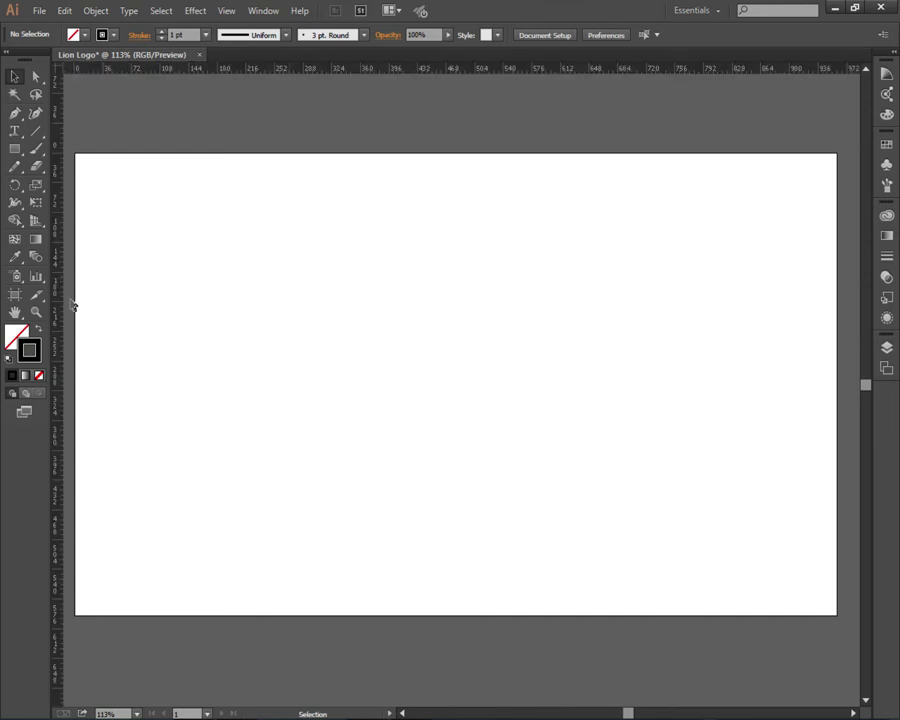
Step: Place a vertical guide through the artboard's centre and hide the rulers
{"action": "left_click_drag", "start_coordinate": [58, 307], "coordinate": [440, 383]}
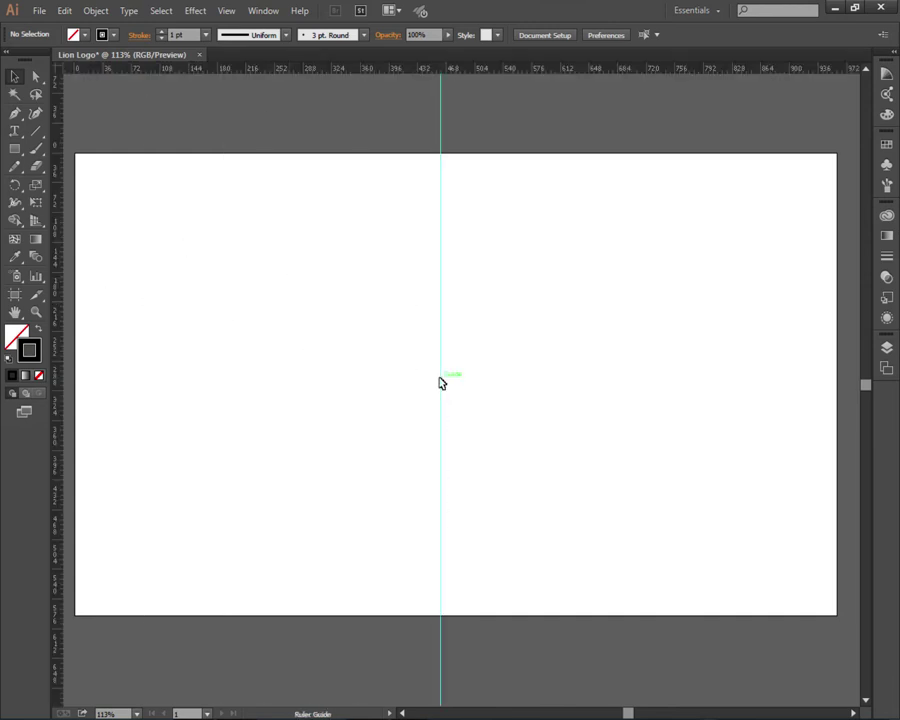
{"action": "key", "text": "ctrl+r"}
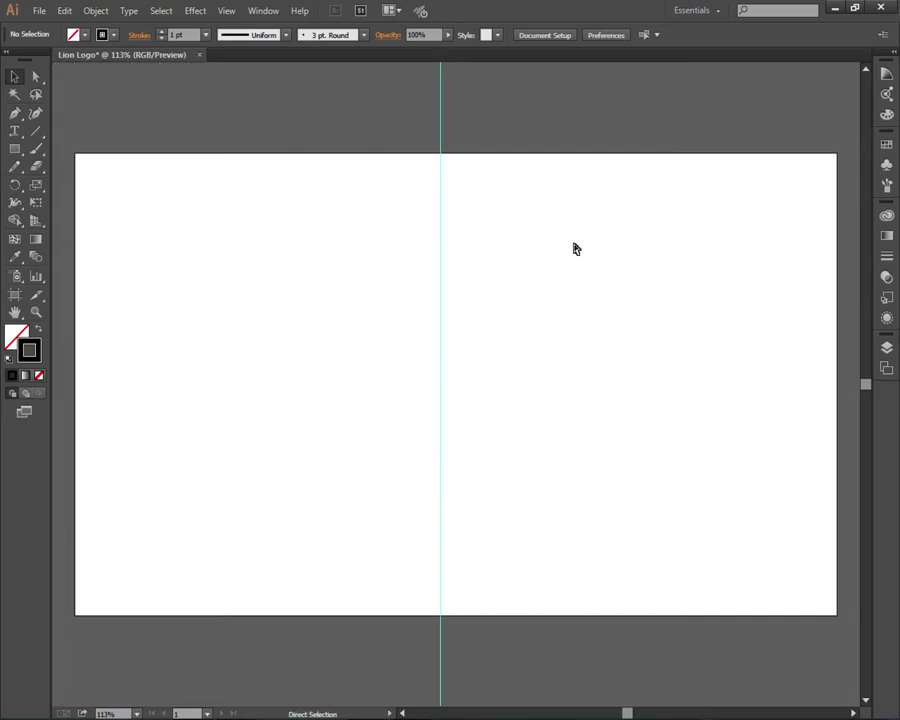
{"action": "key", "text": "v"}
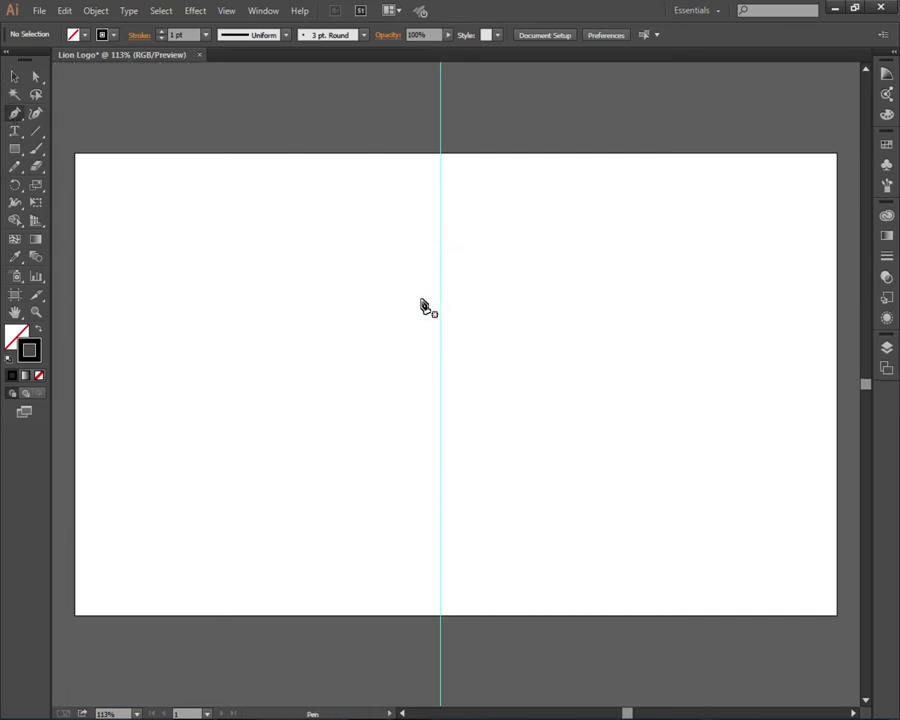
Step: Zoom to 400% on the top area of the artboard
{"action": "key", "text": "ctrl+equal"}
{"action": "key", "text": "ctrl+equal"}
{"action": "key", "text": "ctrl+minus"}
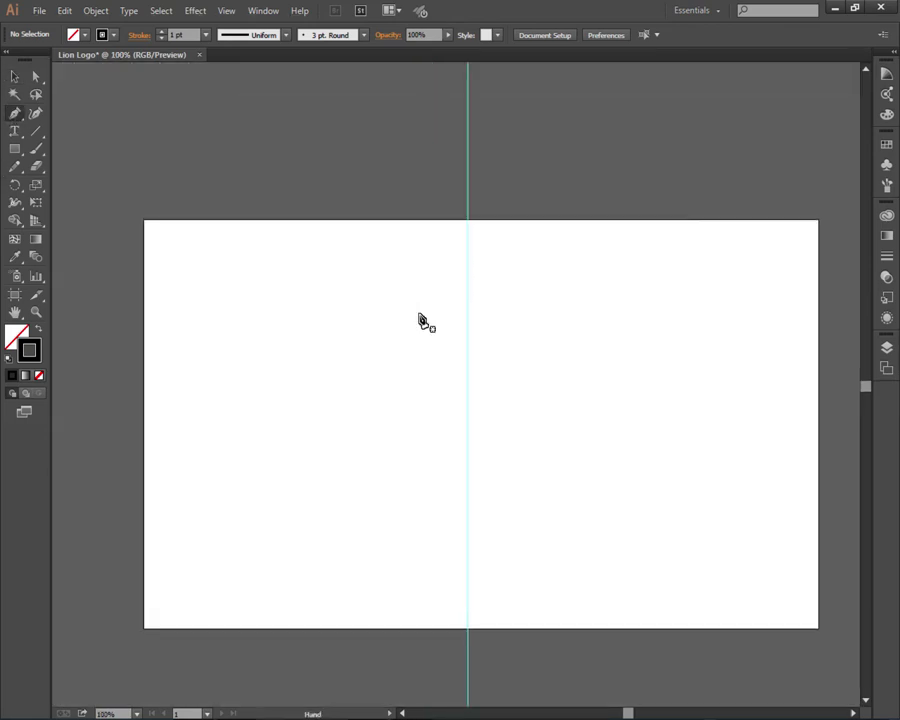
{"action": "key", "text": "ctrl+equal"}
{"action": "key", "text": "ctrl+equal"}
{"action": "scroll", "coordinate": [470, 310], "scroll_direction": "down", "scroll_amount": 2}
{"action": "left_click_drag", "start_coordinate": [480, 306], "coordinate": [485, 318]}
{"action": "key", "text": "ctrl+equal"}
{"action": "key", "text": "ctrl+equal"}
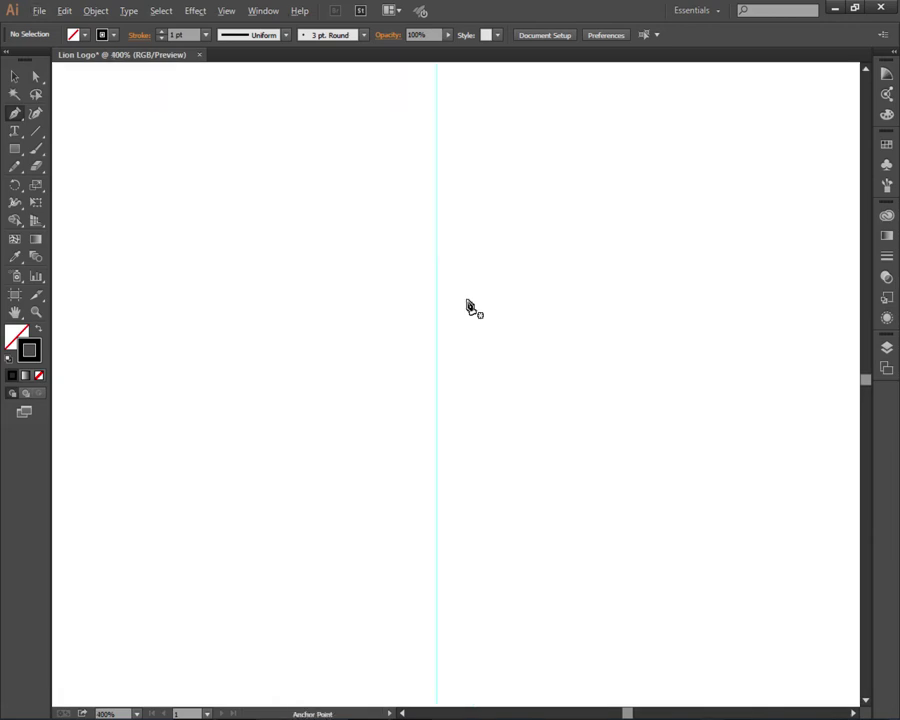
Step: Curve the head top from the centre guide to the left corner and begin the side notch
{"action": "left_click_drag", "start_coordinate": [418, 292], "coordinate": [420, 277]}
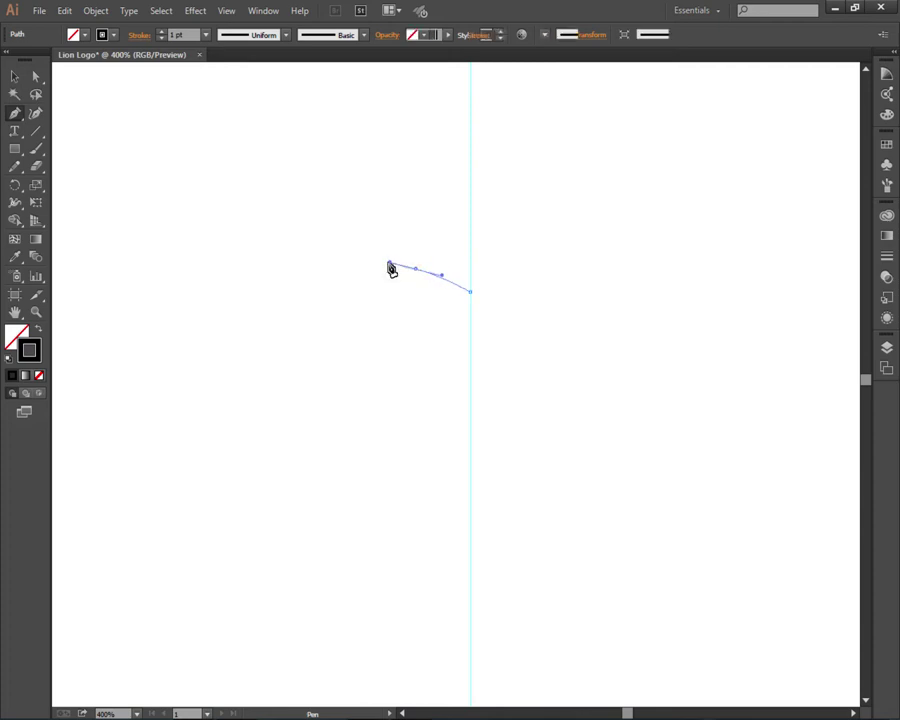
{"action": "mouse_move", "coordinate": [415, 268]}
{"action": "left_mouse_down"}
{"action": "mouse_move", "coordinate": [319, 341]}
{"action": "mouse_move", "coordinate": [366, 426]}
{"action": "mouse_move", "coordinate": [333, 344]}
{"action": "left_mouse_up"}
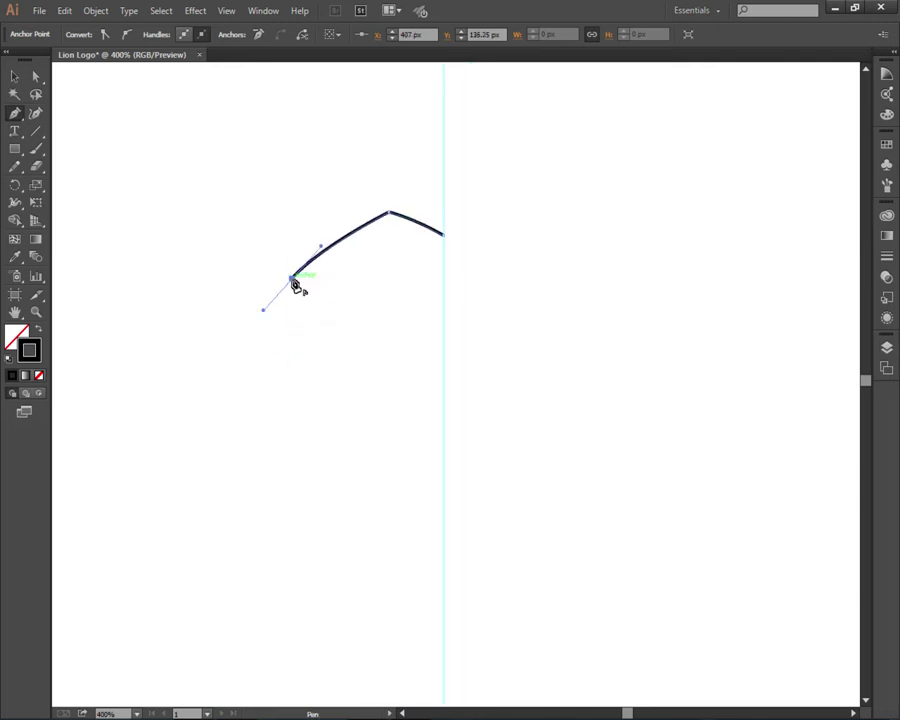
{"action": "mouse_move", "coordinate": [294, 289]}
{"action": "left_mouse_down"}
{"action": "mouse_move", "coordinate": [339, 360]}
{"action": "mouse_move", "coordinate": [366, 379]}
{"action": "mouse_move", "coordinate": [289, 331]}
{"action": "mouse_move", "coordinate": [298, 335]}
{"action": "left_mouse_up"}
{"action": "scroll", "coordinate": [295, 340], "scroll_direction": "up", "scroll_amount": 1}
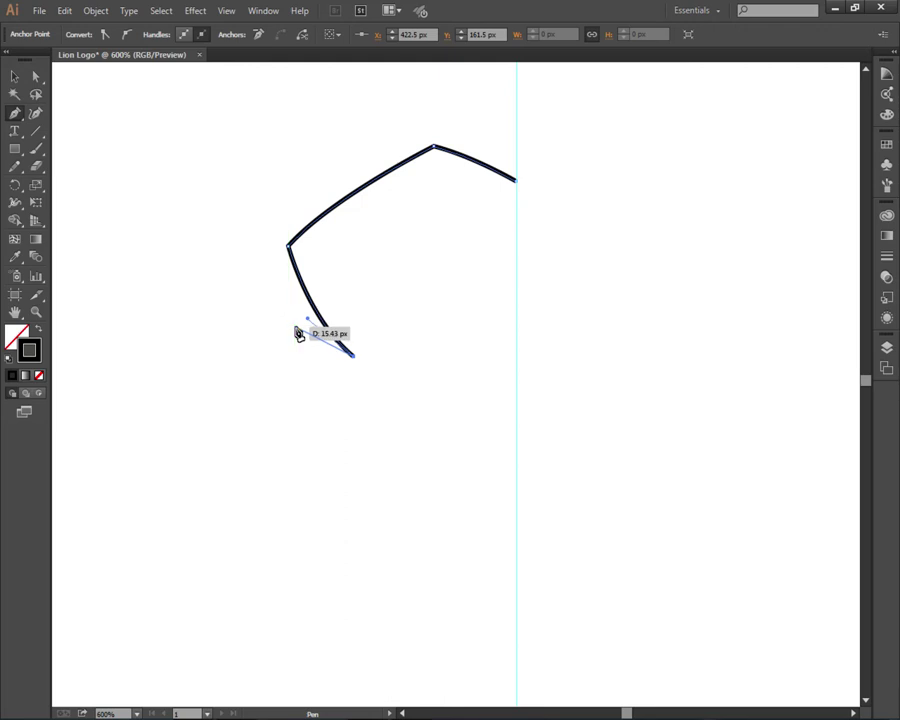
{"action": "scroll", "coordinate": [300, 328], "scroll_direction": "up", "scroll_amount": 2}
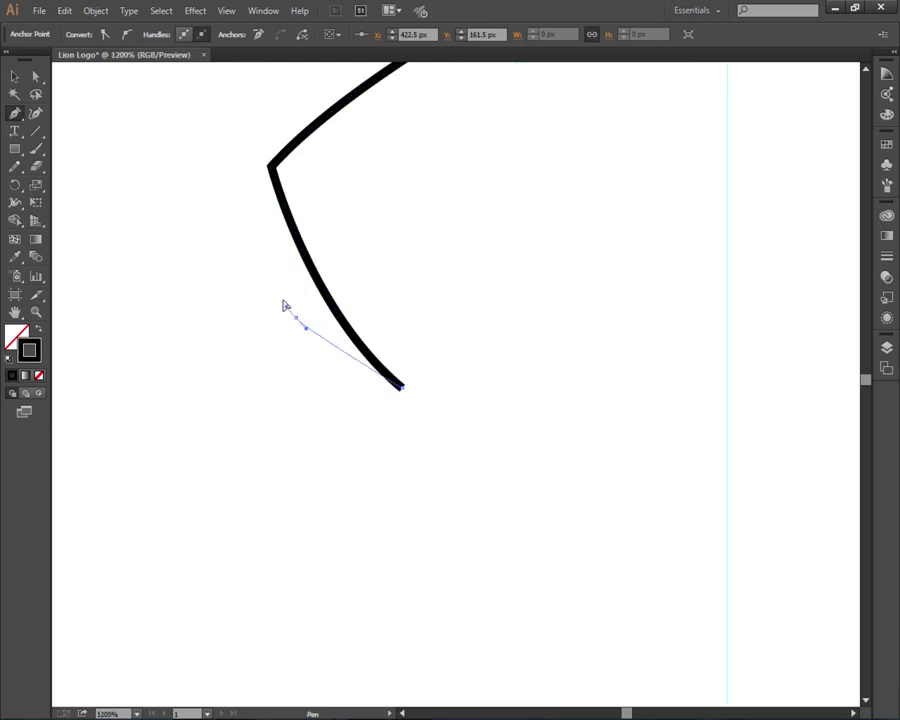
{"action": "mouse_move", "coordinate": [296, 320]}
{"action": "left_mouse_down"}
{"action": "mouse_move", "coordinate": [290, 300]}
{"action": "mouse_move", "coordinate": [340, 455]}
{"action": "left_mouse_up"}
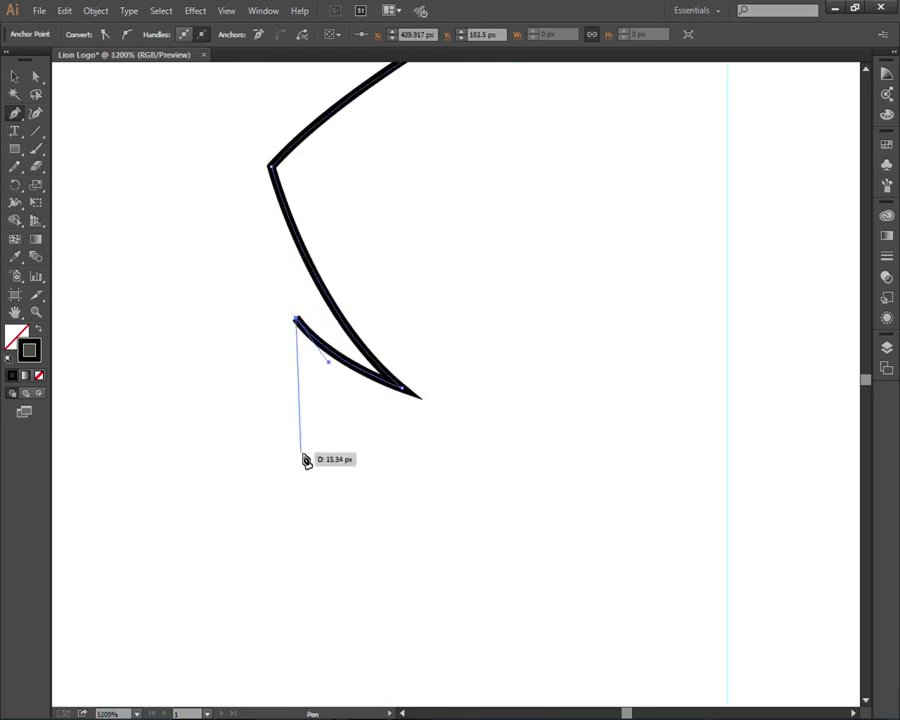
Step: Form the pointed side notch and extend the outline down toward the chin
{"action": "scroll", "coordinate": [340, 455], "scroll_direction": "down", "scroll_amount": 2}
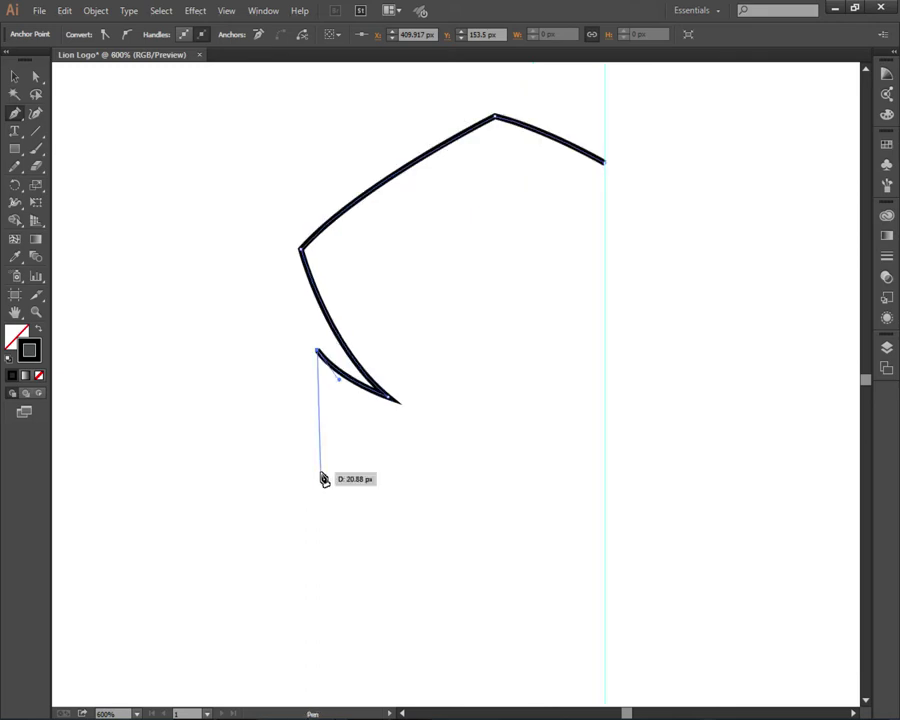
{"action": "left_click_drag", "start_coordinate": [323, 479], "coordinate": [328, 456]}
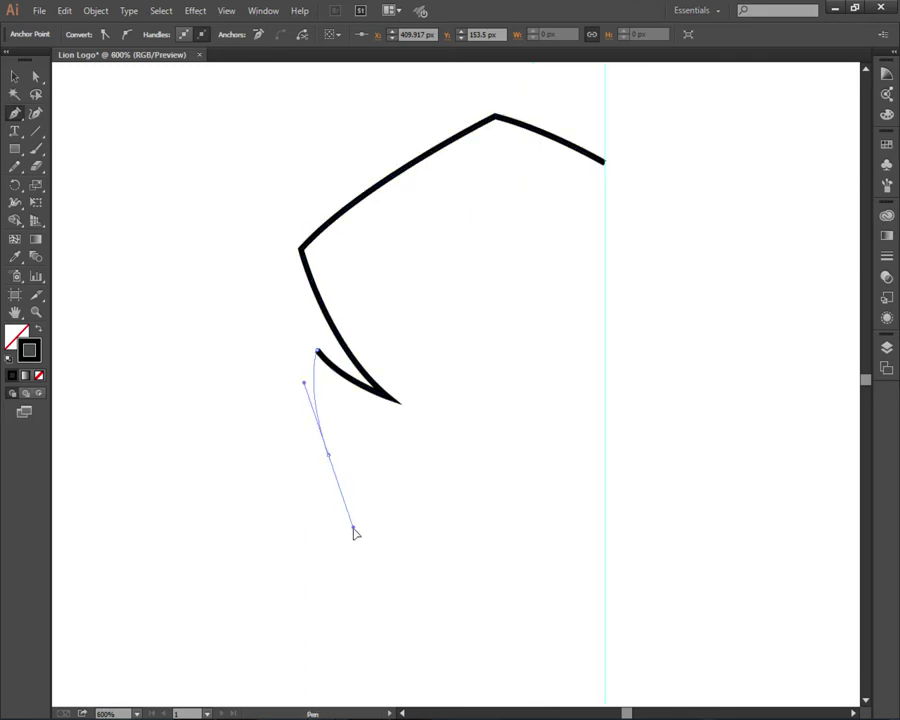
{"action": "mouse_move", "coordinate": [340, 522]}
{"action": "left_mouse_down"}
{"action": "mouse_move", "coordinate": [333, 446]}
{"action": "mouse_move", "coordinate": [368, 489]}
{"action": "mouse_move", "coordinate": [428, 521]}
{"action": "left_mouse_up"}
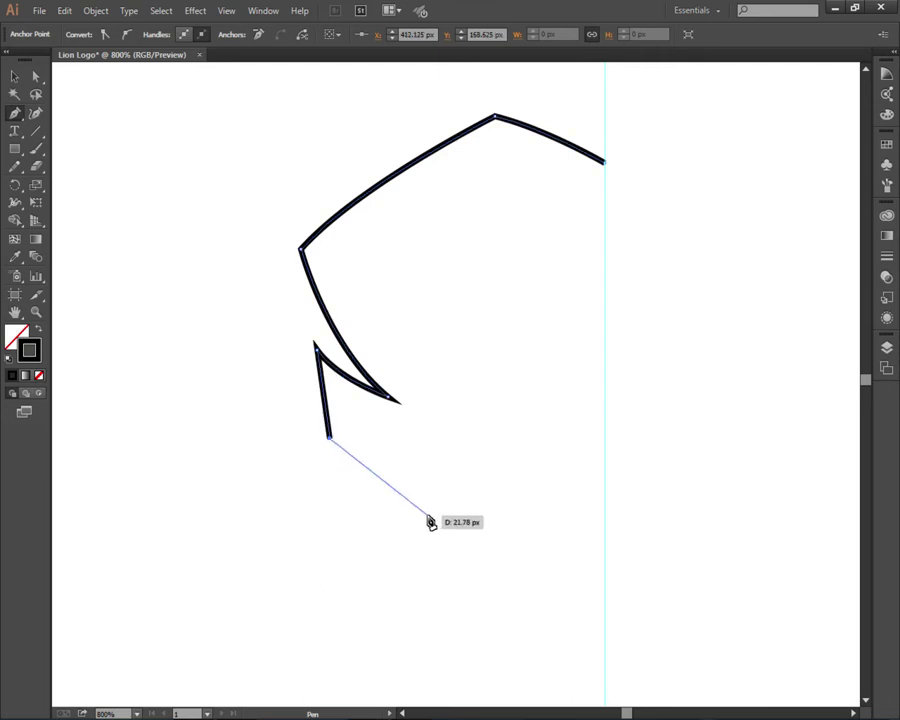
{"action": "key", "text": "ctrl+minus"}
{"action": "key", "text": "ctrl+minus"}
{"action": "key", "text": "ctrl+minus"}
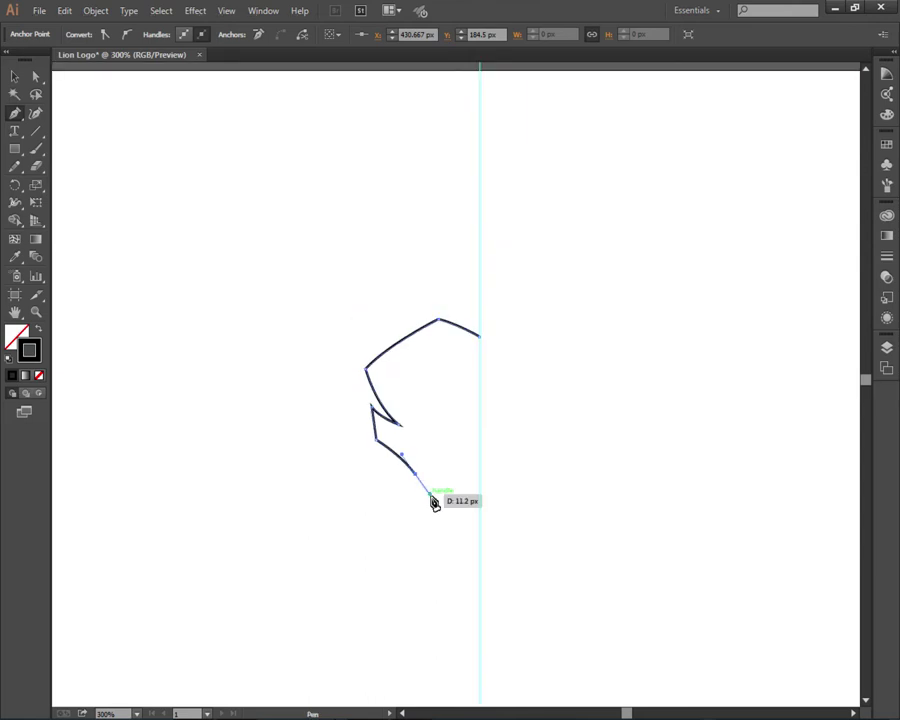
{"action": "left_click_drag", "start_coordinate": [404, 461], "coordinate": [424, 488]}
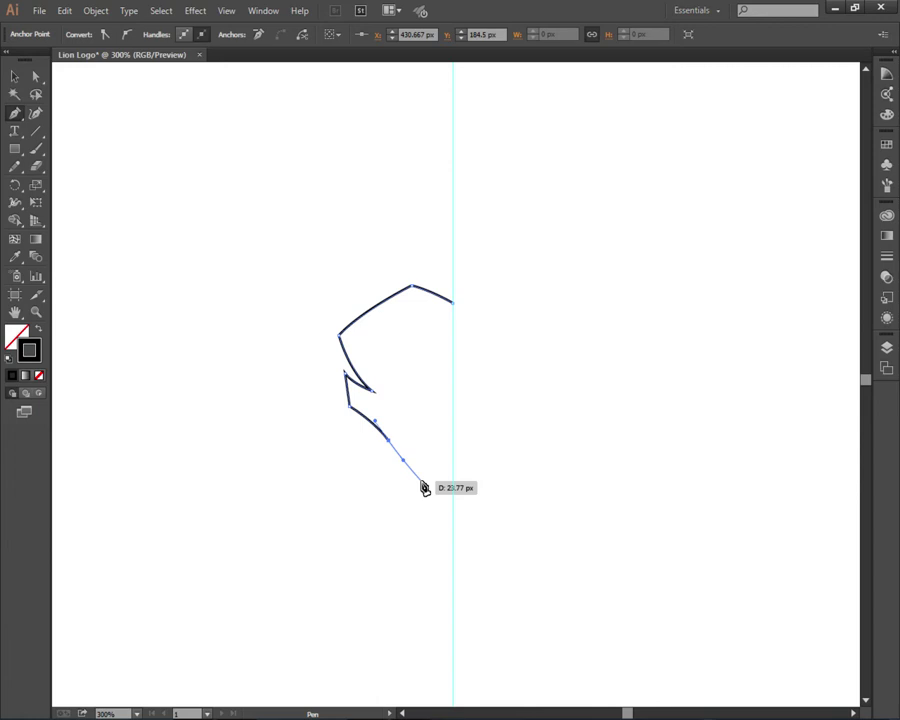
{"action": "key", "text": "ctrl+plus"}
{"action": "mouse_move", "coordinate": [424, 488]}
{"action": "left_mouse_down"}
{"action": "mouse_move", "coordinate": [429, 519]}
{"action": "mouse_move", "coordinate": [397, 461]}
{"action": "mouse_move", "coordinate": [391, 403]}
{"action": "left_mouse_up"}
{"action": "left_click", "coordinate": [428, 441], "text": "ctrl"}
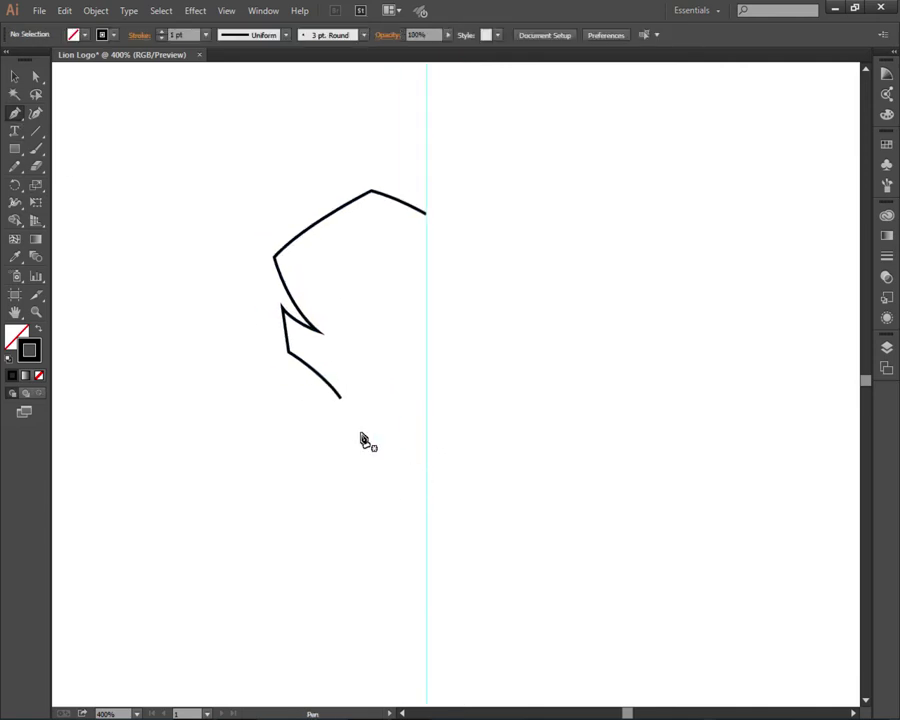
Step: Start the inner line under the forehead and curve it to a sharp turn
{"action": "left_click_drag", "start_coordinate": [363, 314], "coordinate": [347, 392]}
{"action": "scroll", "coordinate": [317, 359], "scroll_direction": "up", "scroll_amount": 2}
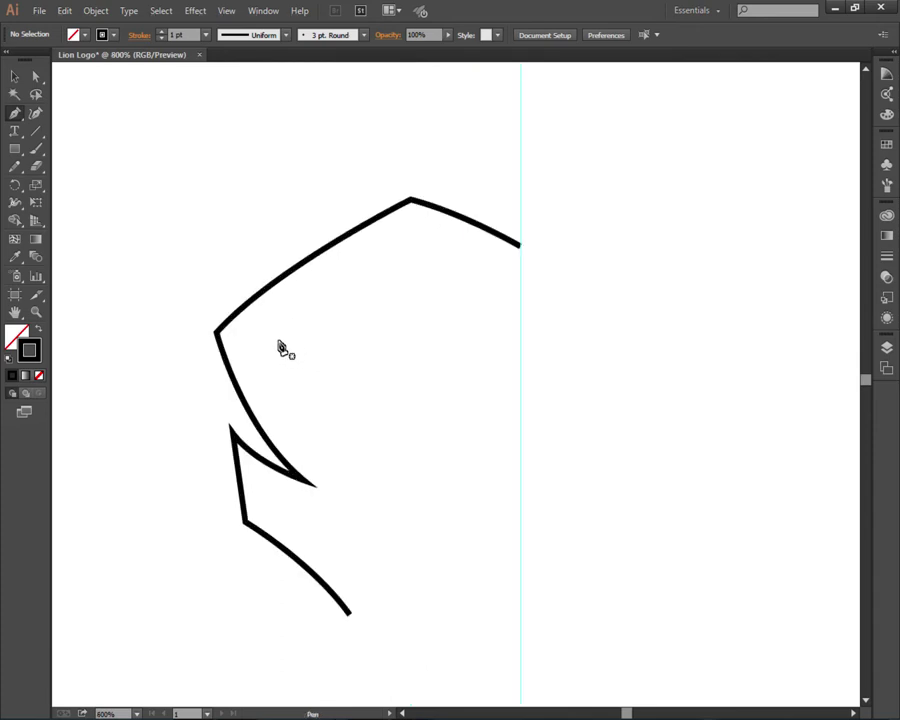
{"action": "left_click", "coordinate": [278, 341]}
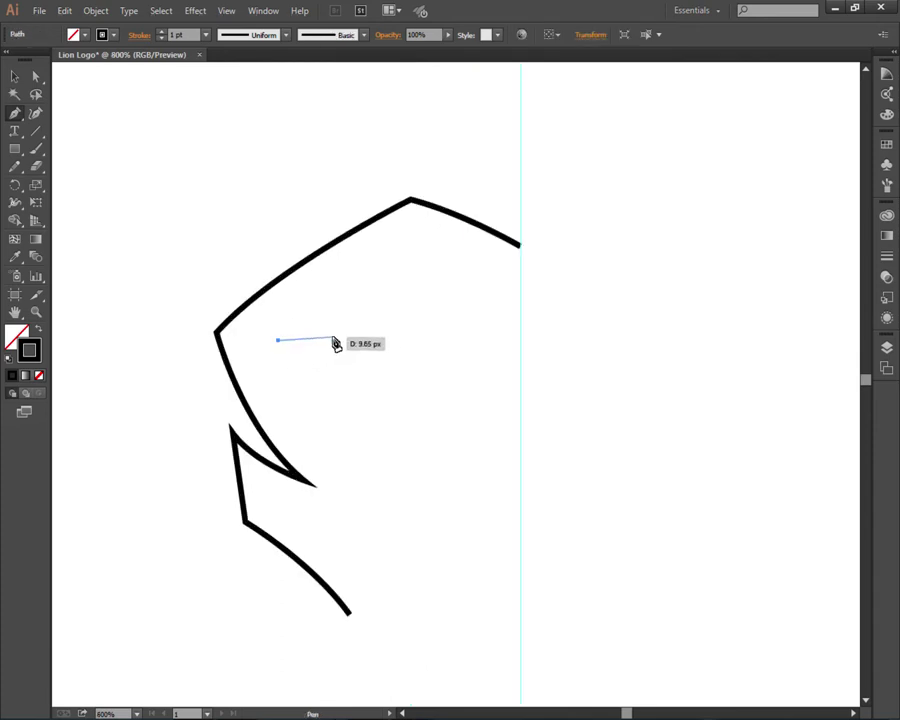
{"action": "scroll", "coordinate": [320, 341], "scroll_direction": "up", "scroll_amount": 2}
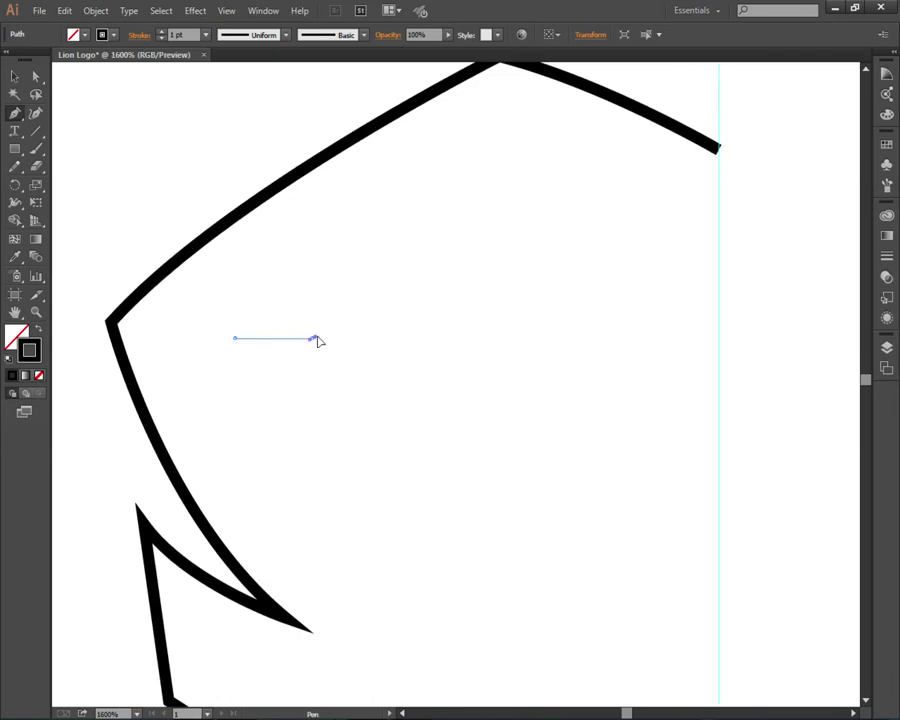
{"action": "left_click_drag", "start_coordinate": [349, 328], "coordinate": [350, 318]}
{"action": "scroll", "coordinate": [476, 322], "scroll_direction": "down", "scroll_amount": 1}
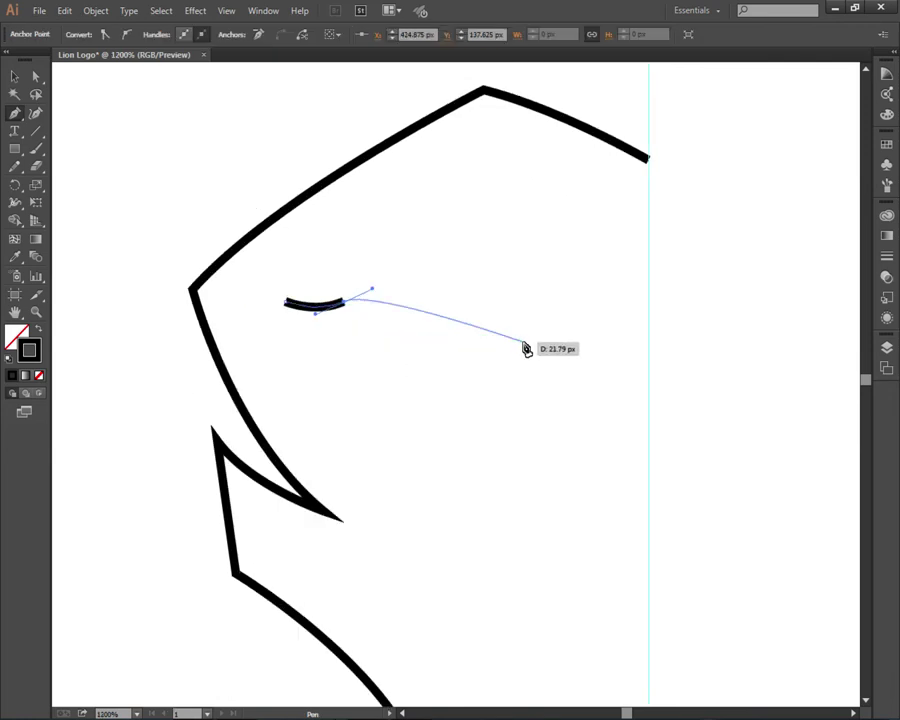
{"action": "left_click_drag", "start_coordinate": [533, 352], "coordinate": [572, 417]}
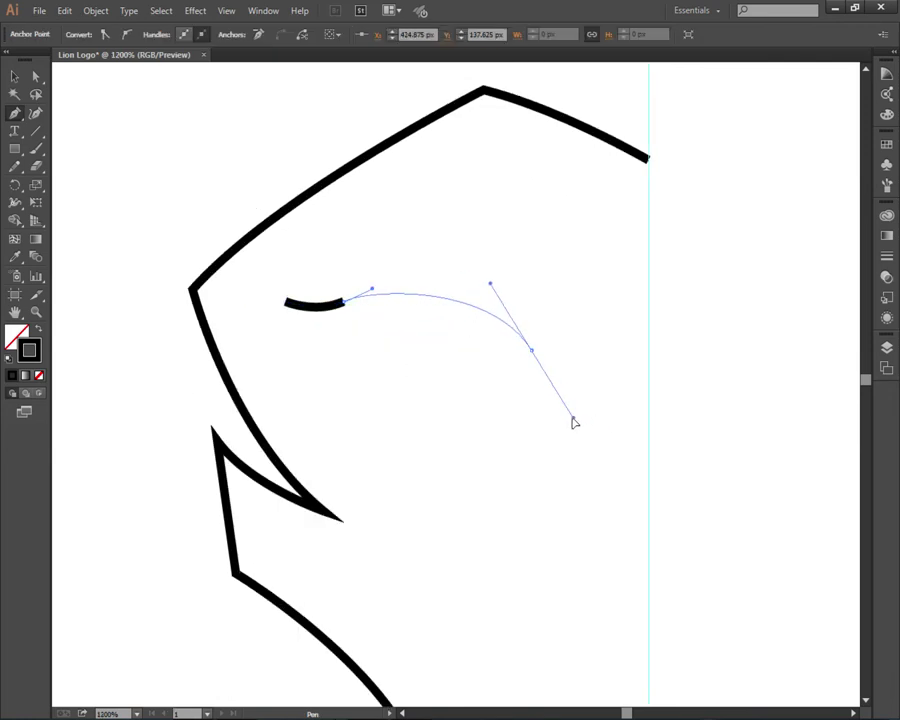
{"action": "left_click", "coordinate": [533, 352]}
Step: Bend the inner line downward and end it on the centre guide
{"action": "scroll", "coordinate": [510, 450], "scroll_direction": "down", "scroll_amount": 1}
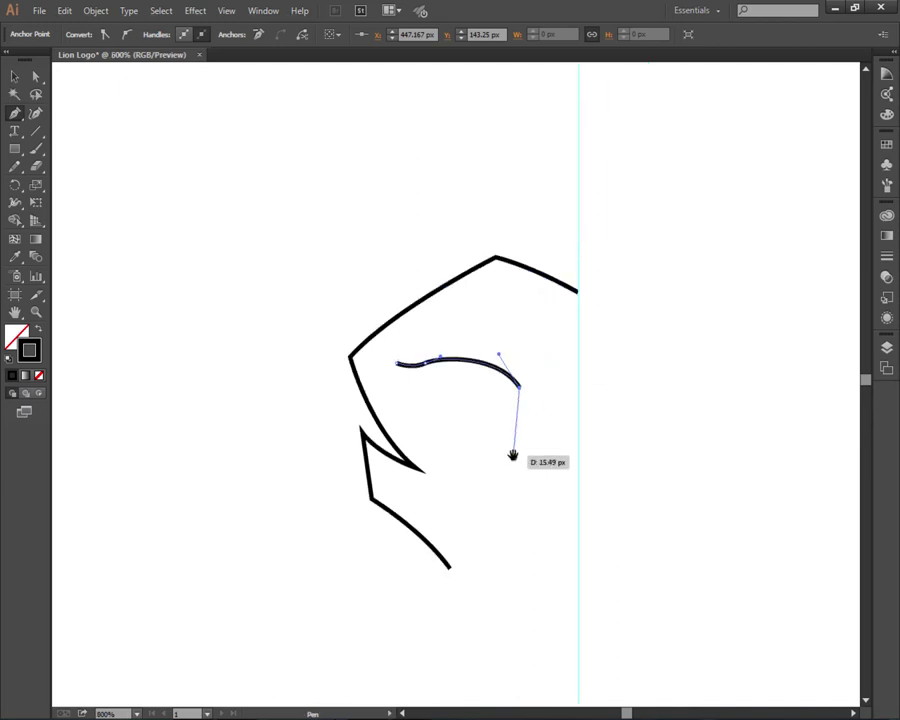
{"action": "left_click_drag", "start_coordinate": [510, 452], "coordinate": [494, 400]}
{"action": "scroll", "coordinate": [494, 400], "scroll_direction": "up", "scroll_amount": 1}
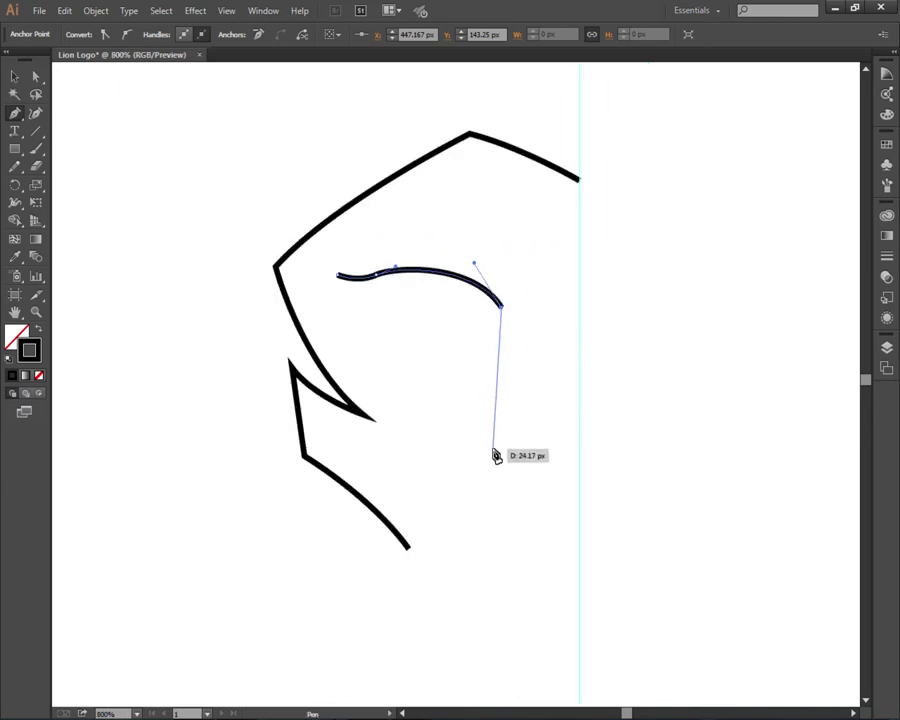
{"action": "left_click_drag", "start_coordinate": [493, 438], "coordinate": [467, 532]}
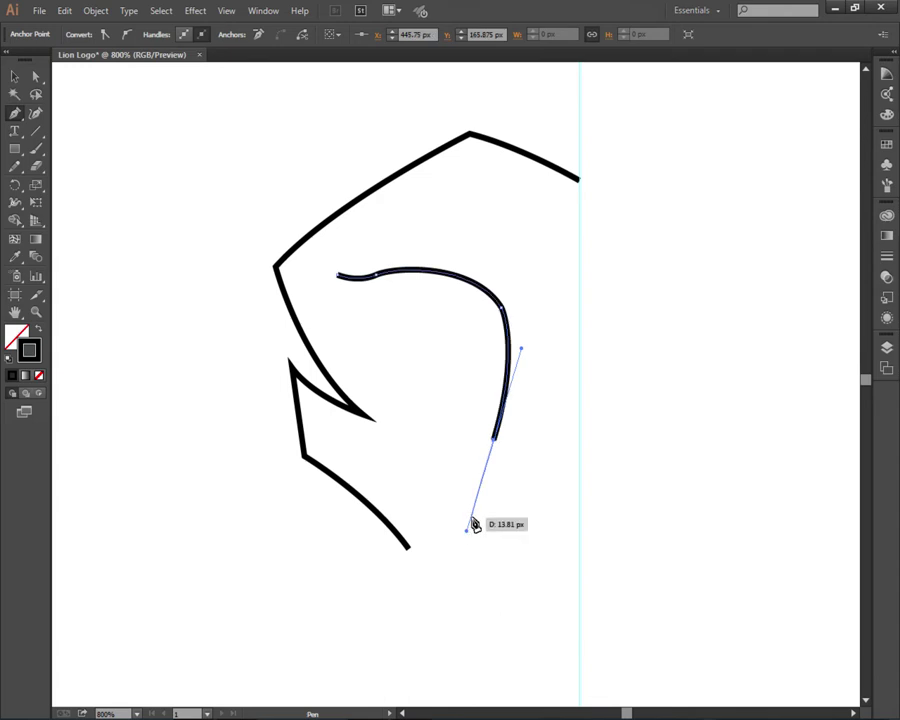
{"action": "left_click_drag", "start_coordinate": [488, 482], "coordinate": [415, 399]}
{"action": "left_click", "coordinate": [418, 354]}
{"action": "mouse_move", "coordinate": [474, 416]}
{"action": "left_mouse_down"}
{"action": "mouse_move", "coordinate": [488, 482]}
{"action": "mouse_move", "coordinate": [595, 503]}
{"action": "left_mouse_up"}
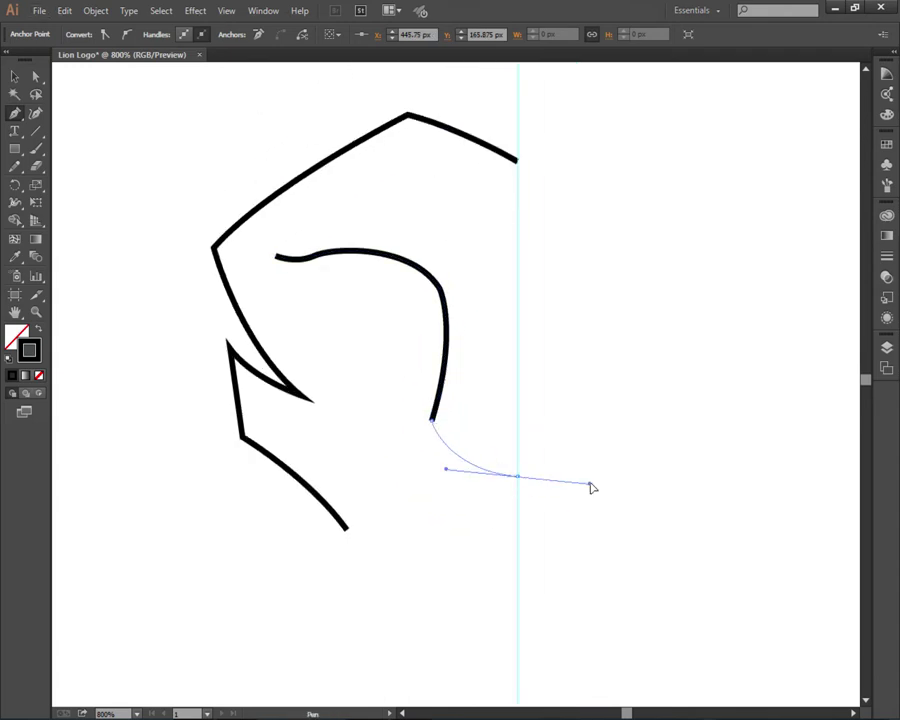
{"action": "key", "text": "ctrl+z"}
{"action": "left_click_drag", "start_coordinate": [432, 420], "coordinate": [520, 510]}
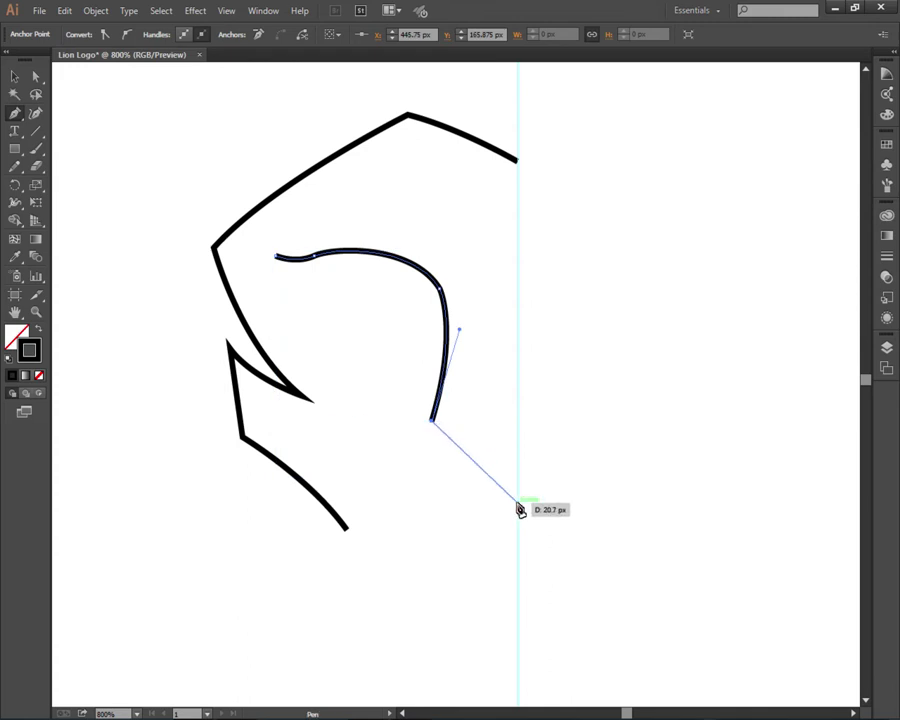
{"action": "mouse_move", "coordinate": [518, 502]}
{"action": "left_mouse_down"}
{"action": "mouse_move", "coordinate": [562, 514]}
{"action": "mouse_move", "coordinate": [598, 540]}
{"action": "mouse_move", "coordinate": [565, 450]}
{"action": "left_mouse_up"}
{"action": "scroll", "coordinate": [596, 543], "scroll_direction": "down", "scroll_amount": 1, "text": "alt"}
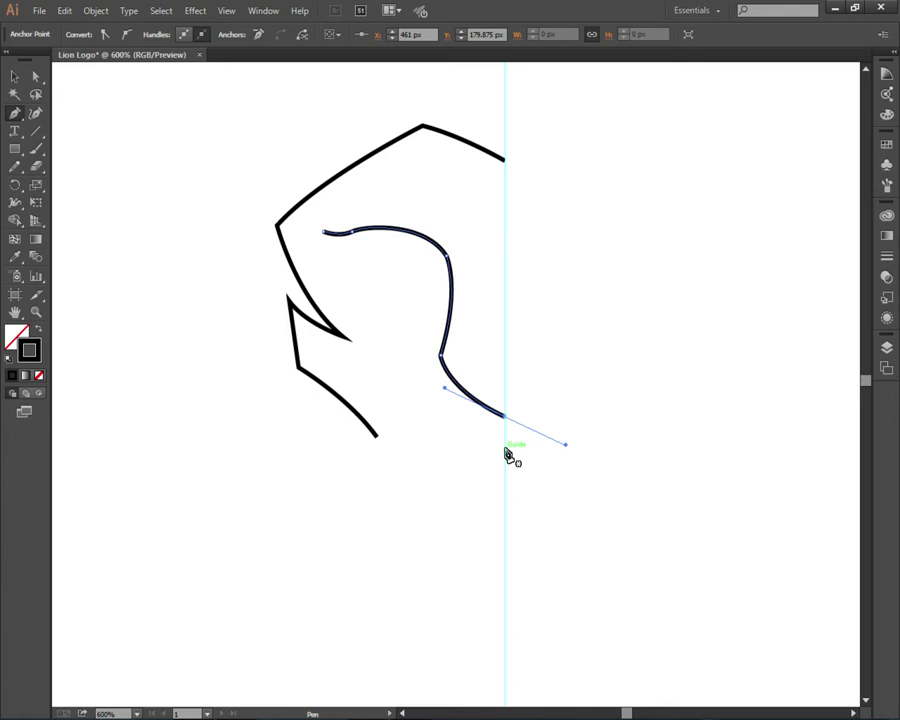
Step: Draw the jaw curve from the centre guide, cornering at the cheek and rising past it
{"action": "mouse_move", "coordinate": [506, 447]}
{"action": "left_mouse_down"}
{"action": "mouse_move", "coordinate": [382, 498]}
{"action": "mouse_move", "coordinate": [333, 497]}
{"action": "mouse_move", "coordinate": [313, 470]}
{"action": "left_mouse_up"}
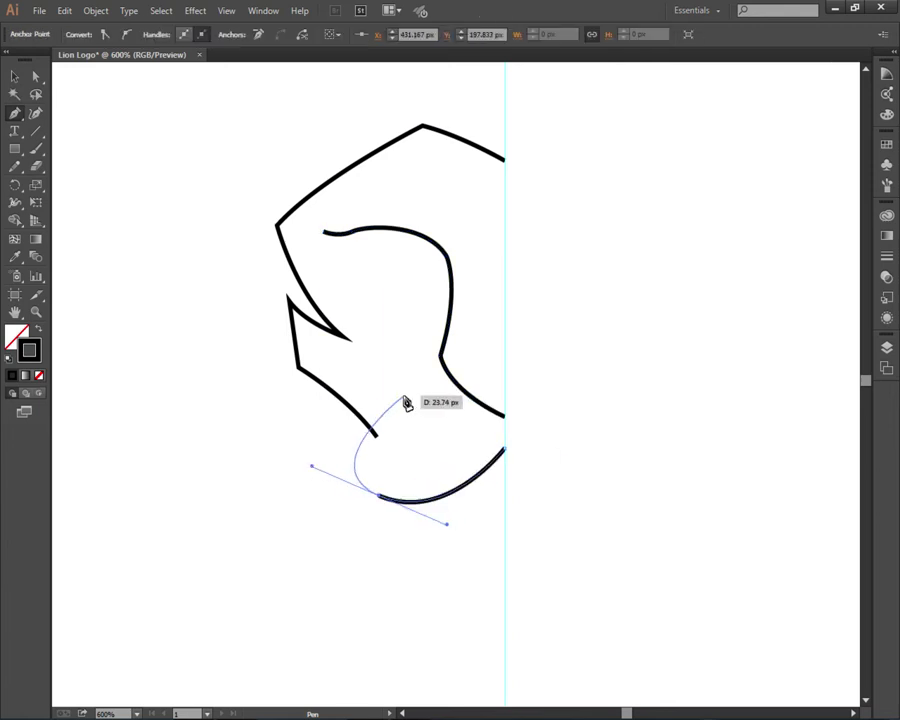
{"action": "left_click", "coordinate": [381, 497]}
{"action": "scroll", "coordinate": [376, 425], "scroll_direction": "up", "scroll_amount": 1}
{"action": "scroll", "coordinate": [376, 424], "scroll_direction": "up", "scroll_amount": 1}
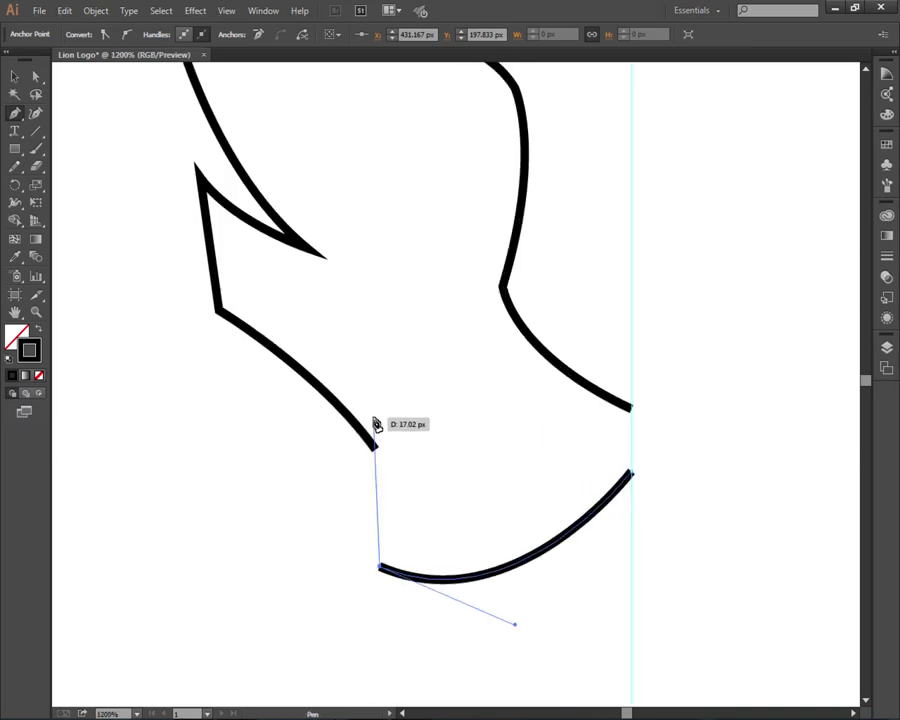
{"action": "left_click_drag", "start_coordinate": [376, 425], "coordinate": [415, 350]}
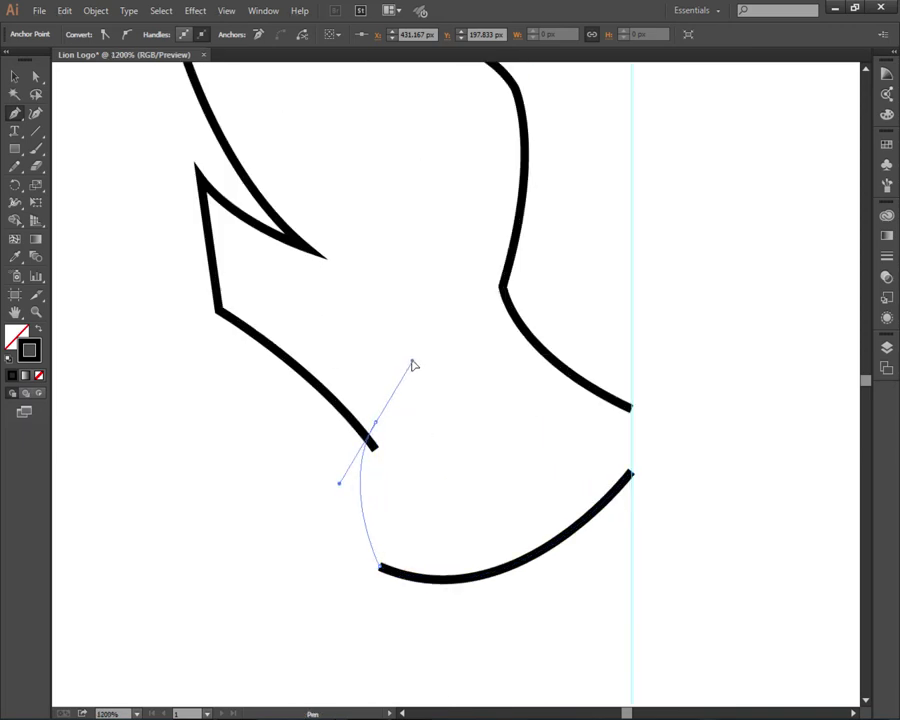
{"action": "left_click", "coordinate": [373, 425]}
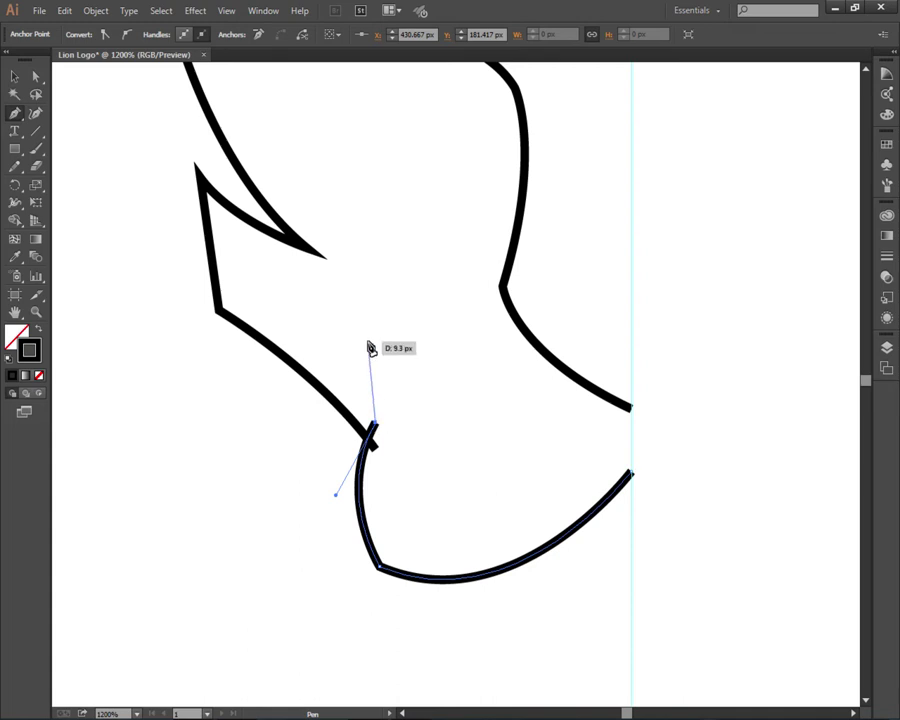
{"action": "mouse_move", "coordinate": [372, 381]}
{"action": "left_mouse_down"}
{"action": "mouse_move", "coordinate": [368, 342]}
{"action": "mouse_move", "coordinate": [348, 304]}
{"action": "left_mouse_up"}
{"action": "scroll", "coordinate": [349, 306], "scroll_direction": "down", "scroll_amount": 2}
{"action": "scroll", "coordinate": [306, 416], "scroll_direction": "down", "scroll_amount": 2}
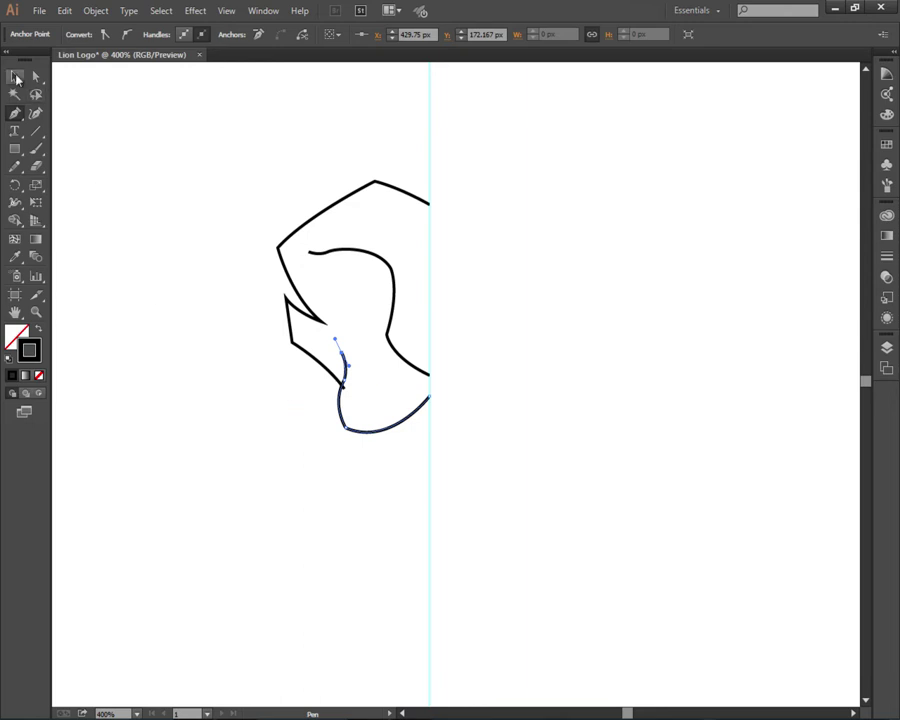
{"action": "left_click", "coordinate": [16, 78]}
{"action": "left_click", "coordinate": [126, 216]}
Step: Move the chin-cheek junction corner up and to the left
{"action": "left_click", "coordinate": [35, 76]}
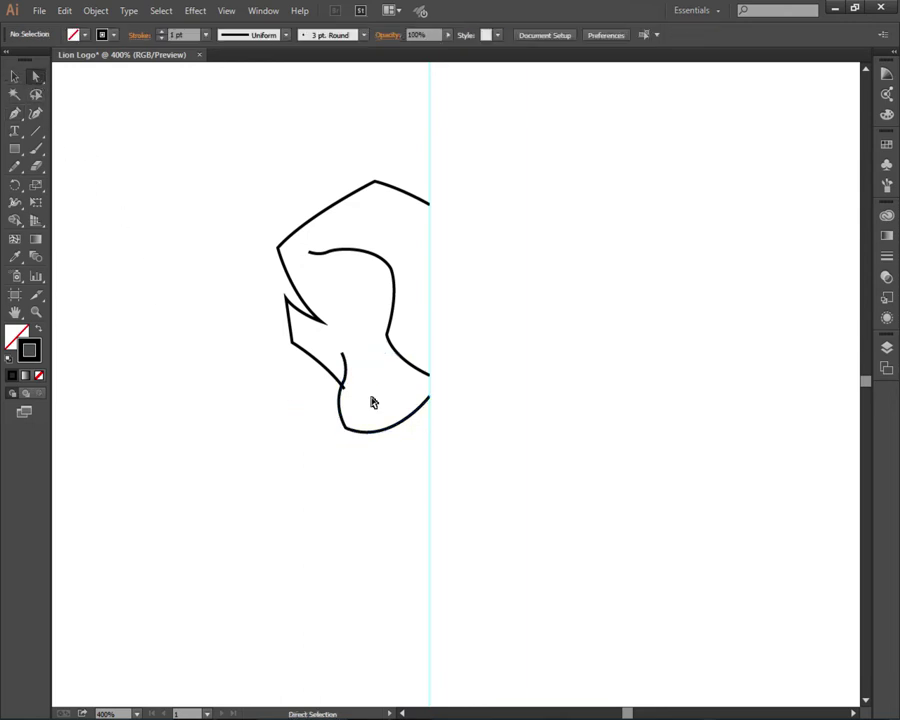
{"action": "scroll", "coordinate": [344, 388], "scroll_direction": "up", "scroll_amount": 2}
{"action": "scroll", "coordinate": [352, 402], "scroll_direction": "up", "scroll_amount": 1}
{"action": "left_click", "coordinate": [361, 411]}
{"action": "scroll", "coordinate": [356, 412], "scroll_direction": "up", "scroll_amount": 2}
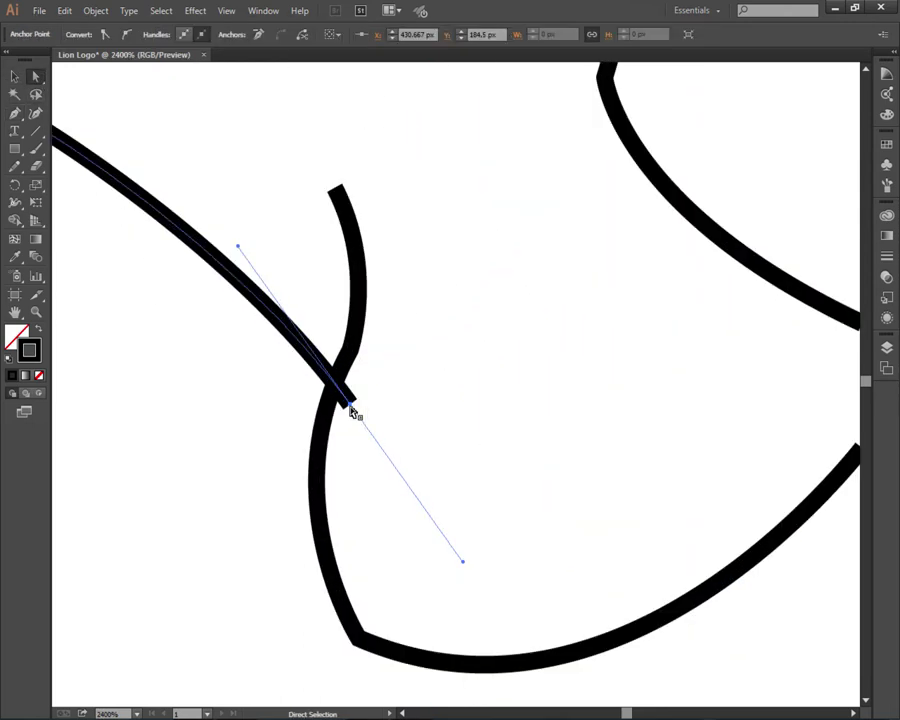
{"action": "left_click_drag", "start_coordinate": [350, 406], "coordinate": [335, 383]}
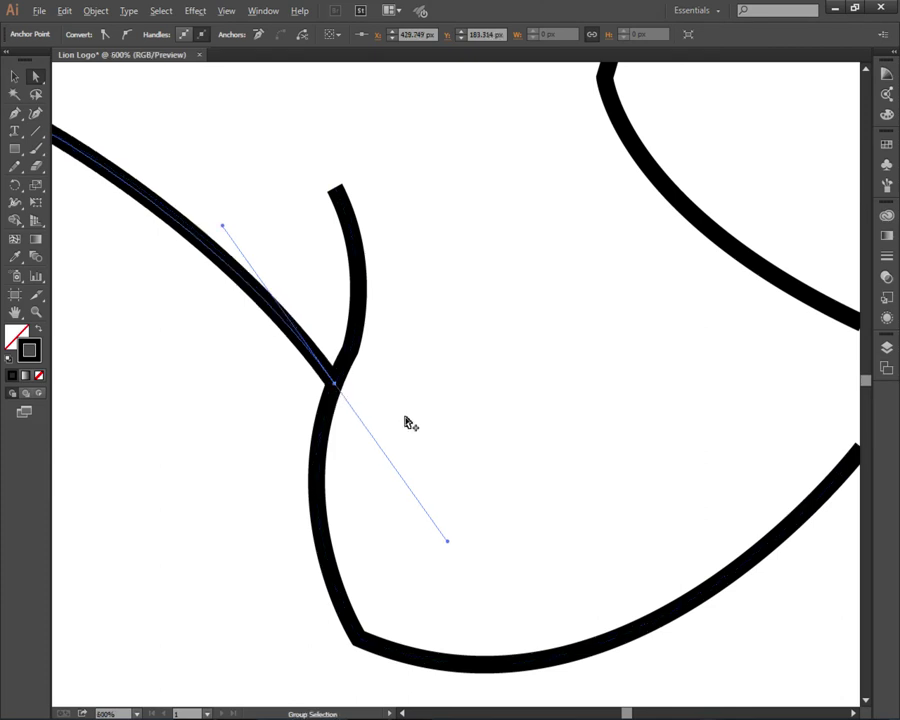
{"action": "scroll", "coordinate": [308, 436], "scroll_direction": "down", "scroll_amount": 3}
{"action": "left_click", "coordinate": [308, 436]}
Step: Round the chin's corners, giving the bottom corner a 7.52 px radius
{"action": "scroll", "coordinate": [396, 417], "scroll_direction": "up", "scroll_amount": 5}
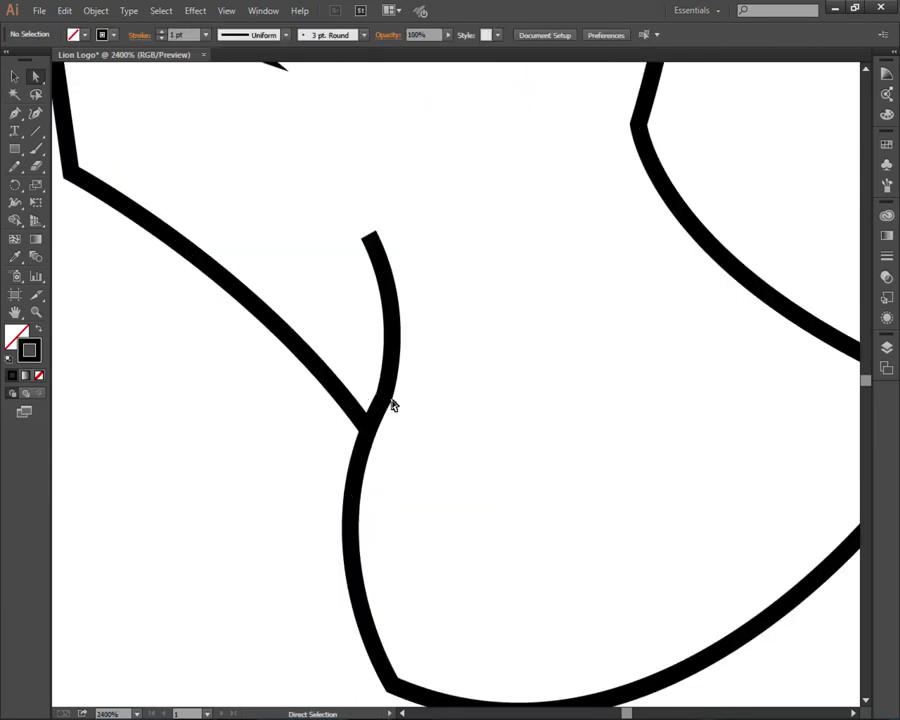
{"action": "left_click", "coordinate": [386, 396]}
{"action": "left_click_drag", "start_coordinate": [374, 396], "coordinate": [271, 281]}
{"action": "left_click", "coordinate": [442, 378]}
{"action": "scroll", "coordinate": [449, 450], "scroll_direction": "down", "scroll_amount": 4}
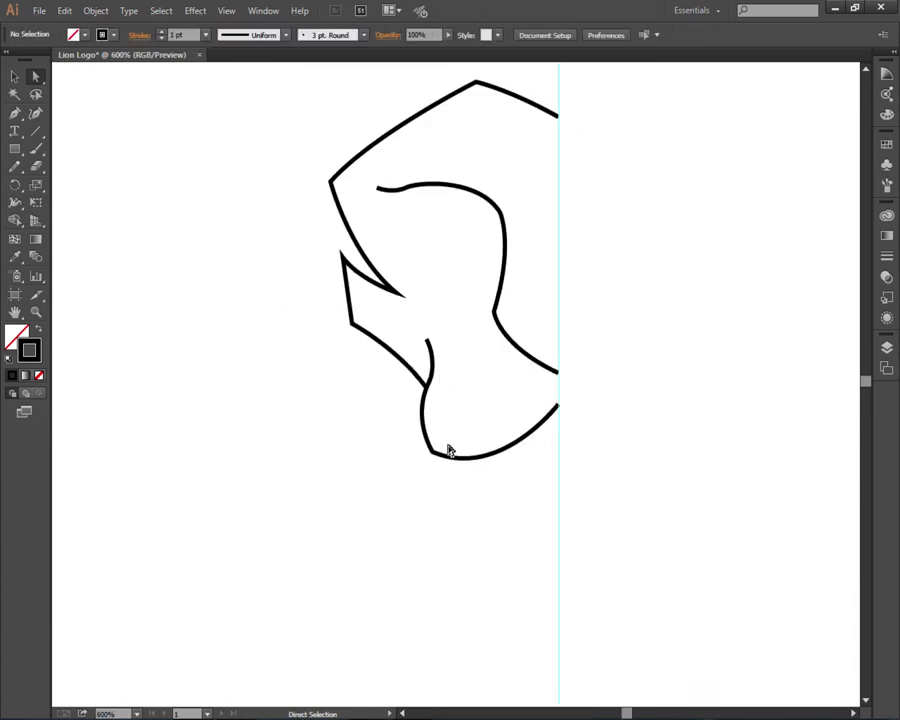
{"action": "scroll", "coordinate": [449, 450], "scroll_direction": "up", "scroll_amount": 2}
{"action": "left_click", "coordinate": [414, 458]}
{"action": "left_click_drag", "start_coordinate": [424, 448], "coordinate": [452, 399]}
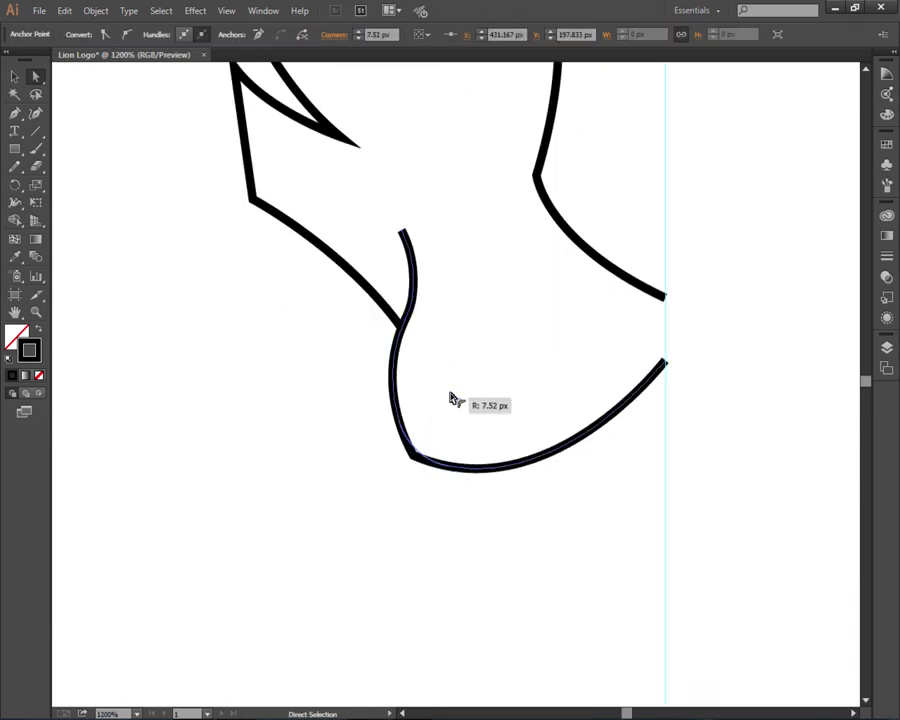
{"action": "left_click", "coordinate": [306, 416]}
{"action": "scroll", "coordinate": [322, 414], "scroll_direction": "down", "scroll_amount": 2}
{"action": "scroll", "coordinate": [289, 423], "scroll_direction": "down", "scroll_amount": 2}
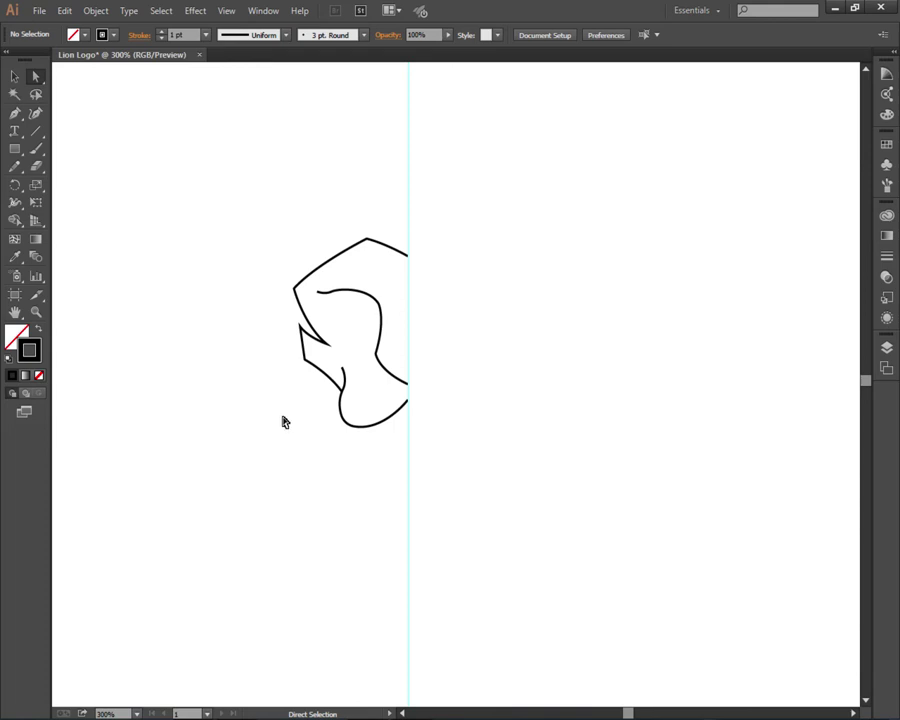
Step: Reshape the chin curve's handle where it meets the centre guide
{"action": "left_click_drag", "start_coordinate": [284, 422], "coordinate": [286, 427]}
{"action": "scroll", "coordinate": [415, 404], "scroll_direction": "up", "scroll_amount": 5}
{"action": "left_click", "coordinate": [465, 384]}
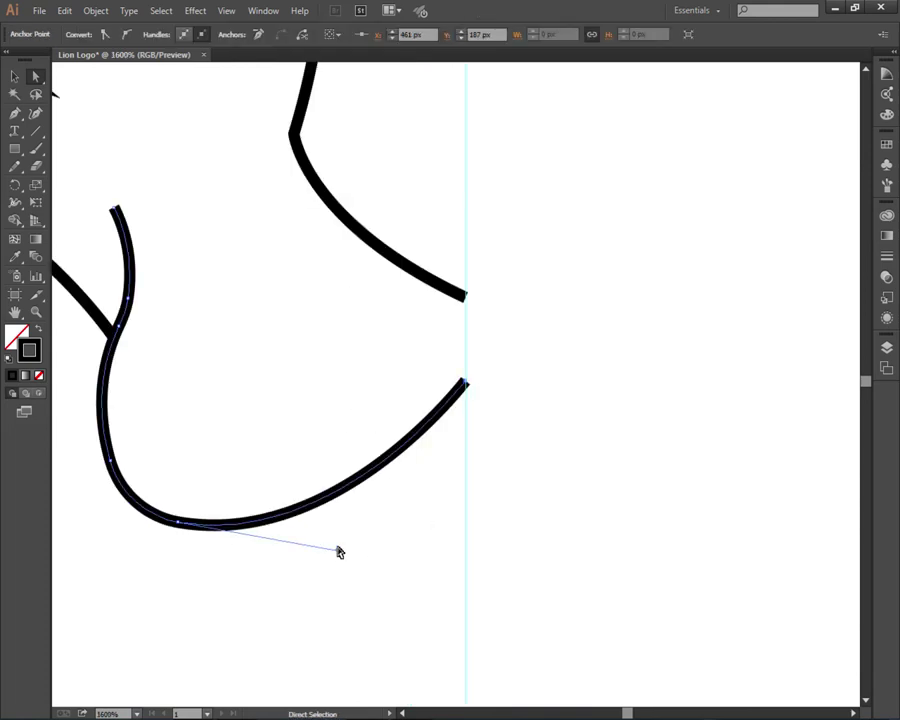
{"action": "mouse_move", "coordinate": [337, 549]}
{"action": "left_mouse_down"}
{"action": "mouse_move", "coordinate": [427, 572]}
{"action": "mouse_move", "coordinate": [436, 536]}
{"action": "left_mouse_up"}
{"action": "scroll", "coordinate": [446, 526], "scroll_direction": "down", "scroll_amount": 2}
{"action": "left_click", "coordinate": [490, 486]}
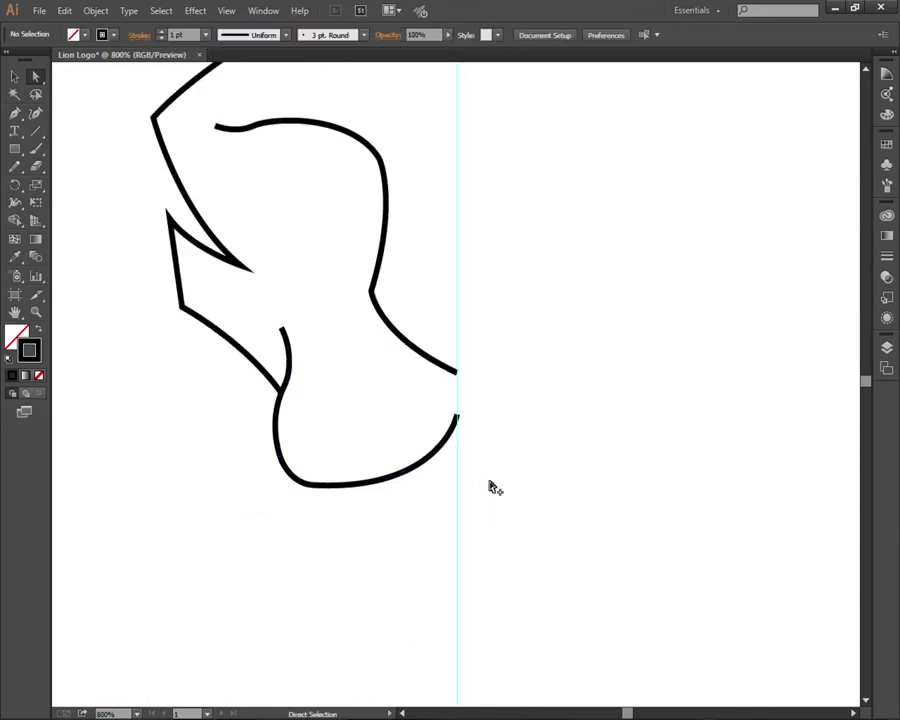
{"action": "scroll", "coordinate": [490, 486], "scroll_direction": "down", "scroll_amount": 2}
{"action": "scroll", "coordinate": [490, 486], "scroll_direction": "down", "scroll_amount": 1}
{"action": "key", "text": "p"}
{"action": "scroll", "coordinate": [330, 294], "scroll_direction": "up", "scroll_amount": 4}
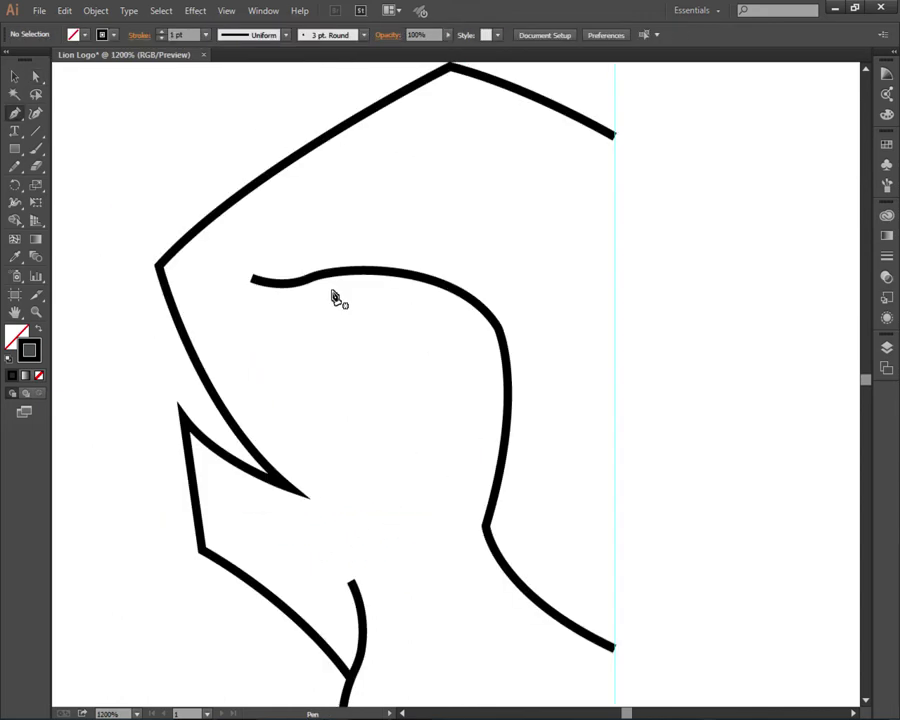
{"action": "scroll", "coordinate": [335, 300], "scroll_direction": "up", "scroll_amount": 1}
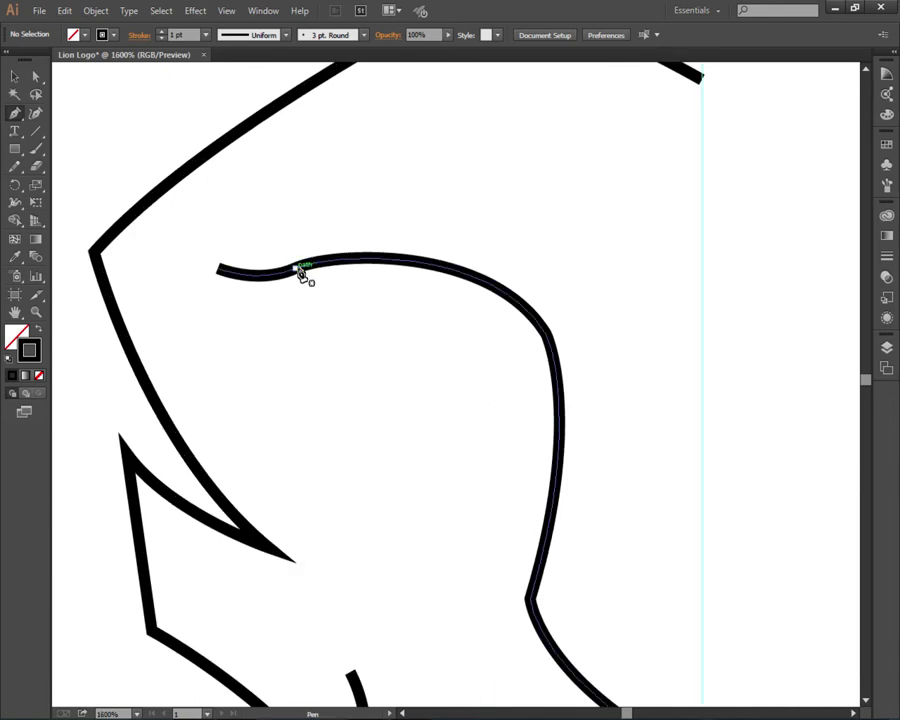
Step: Draw the eye curve from the brow down to the inner line
{"action": "left_click", "coordinate": [298, 268]}
{"action": "scroll", "coordinate": [464, 356], "scroll_direction": "down", "scroll_amount": 1}
{"action": "left_click_drag", "start_coordinate": [474, 340], "coordinate": [618, 302]}
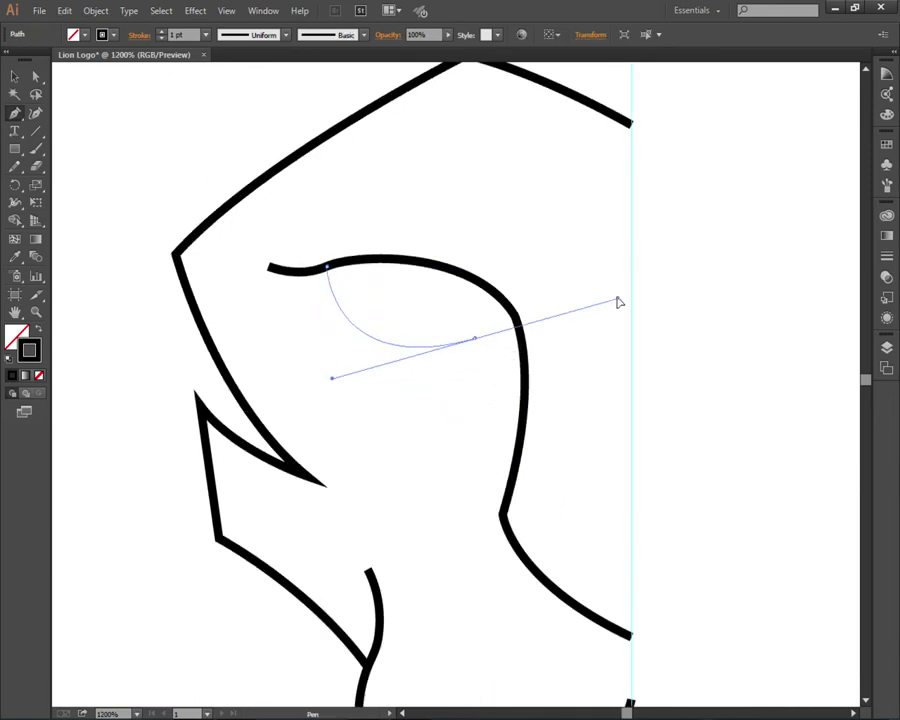
{"action": "left_click", "coordinate": [474, 340]}
{"action": "mouse_move", "coordinate": [523, 411]}
{"action": "left_mouse_down"}
{"action": "mouse_move", "coordinate": [535, 475]}
{"action": "mouse_move", "coordinate": [451, 410]}
{"action": "left_mouse_up"}
{"action": "scroll", "coordinate": [535, 475], "scroll_direction": "down", "scroll_amount": 2}
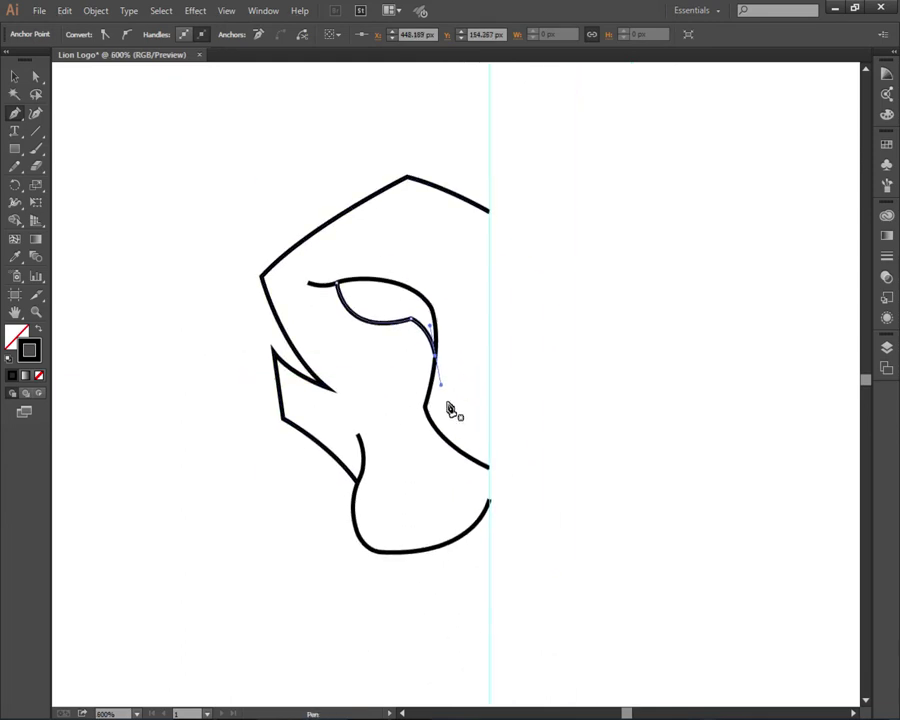
{"action": "scroll", "coordinate": [455, 411], "scroll_direction": "up", "scroll_amount": 2}
{"action": "scroll", "coordinate": [430, 404], "scroll_direction": "up", "scroll_amount": 1}
Step: Draw a zigzag line with a pointed notch from the inner cheek corner to the centre guide
{"action": "left_click", "coordinate": [386, 398]}
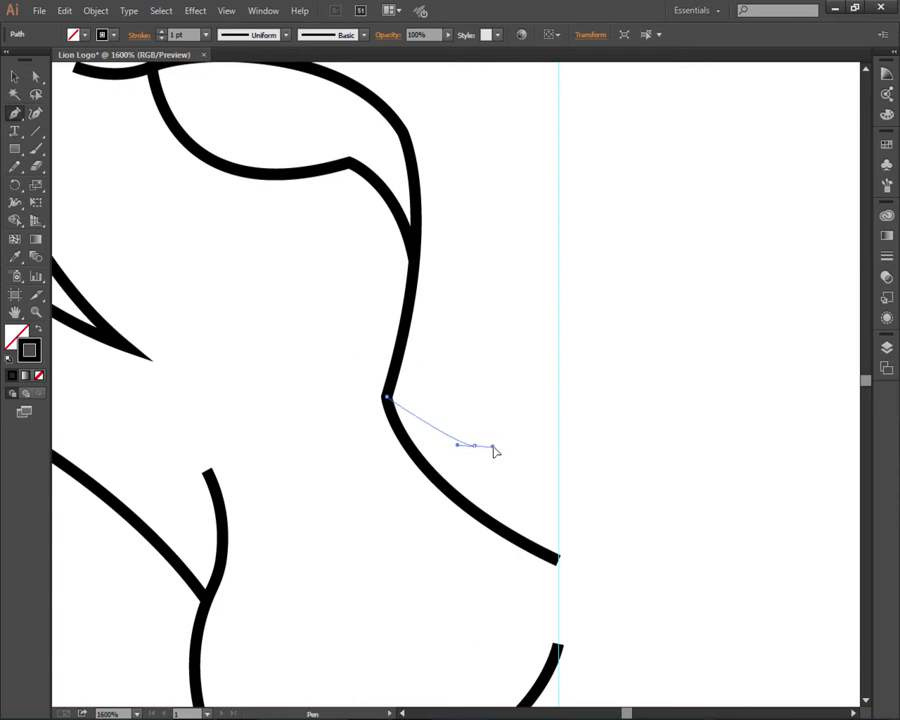
{"action": "left_click_drag", "start_coordinate": [472, 444], "coordinate": [527, 453]}
{"action": "key", "text": "ctrl+z"}
{"action": "scroll", "coordinate": [468, 437], "scroll_direction": "up", "scroll_amount": 1}
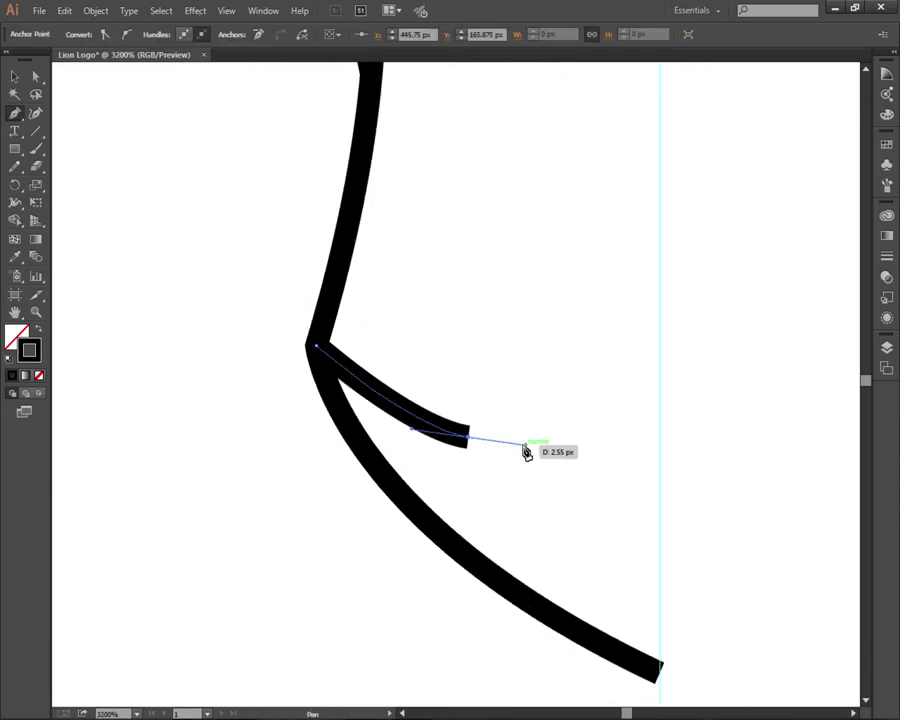
{"action": "left_click_drag", "start_coordinate": [469, 437], "coordinate": [485, 390]}
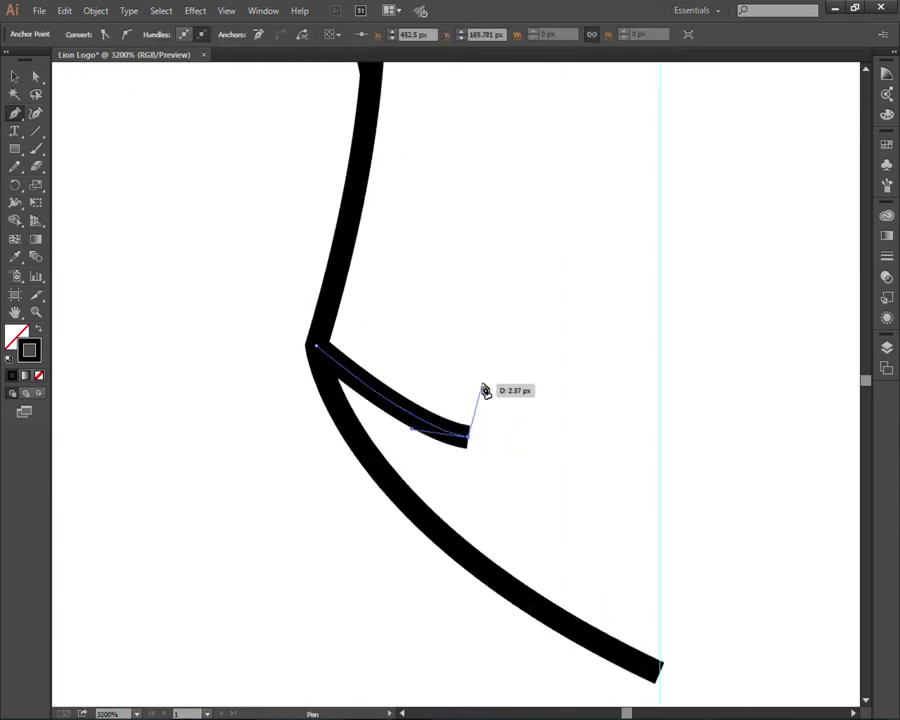
{"action": "left_click_drag", "start_coordinate": [479, 381], "coordinate": [496, 383]}
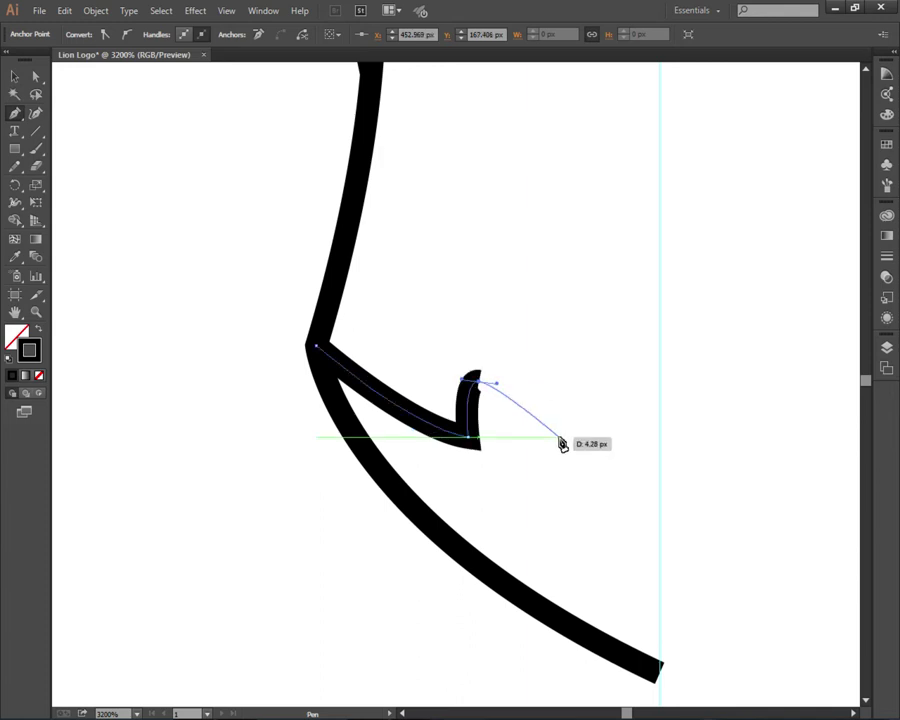
{"action": "left_click_drag", "start_coordinate": [660, 492], "coordinate": [716, 520]}
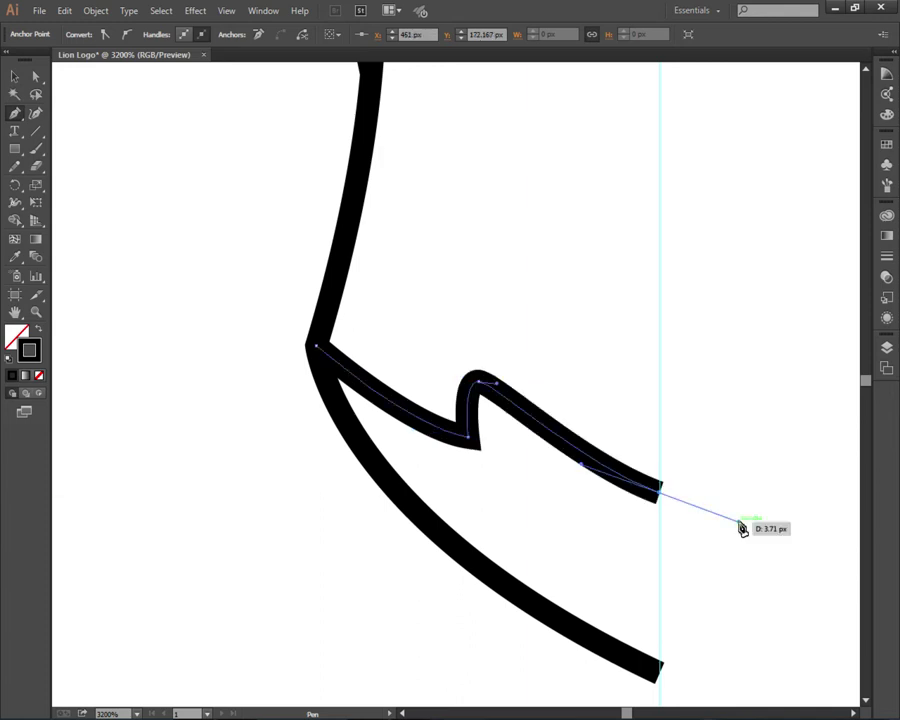
{"action": "scroll", "coordinate": [704, 508], "scroll_direction": "down", "scroll_amount": 1}
{"action": "scroll", "coordinate": [546, 404], "scroll_direction": "down", "scroll_amount": 1}
{"action": "scroll", "coordinate": [546, 404], "scroll_direction": "down", "scroll_amount": 2}
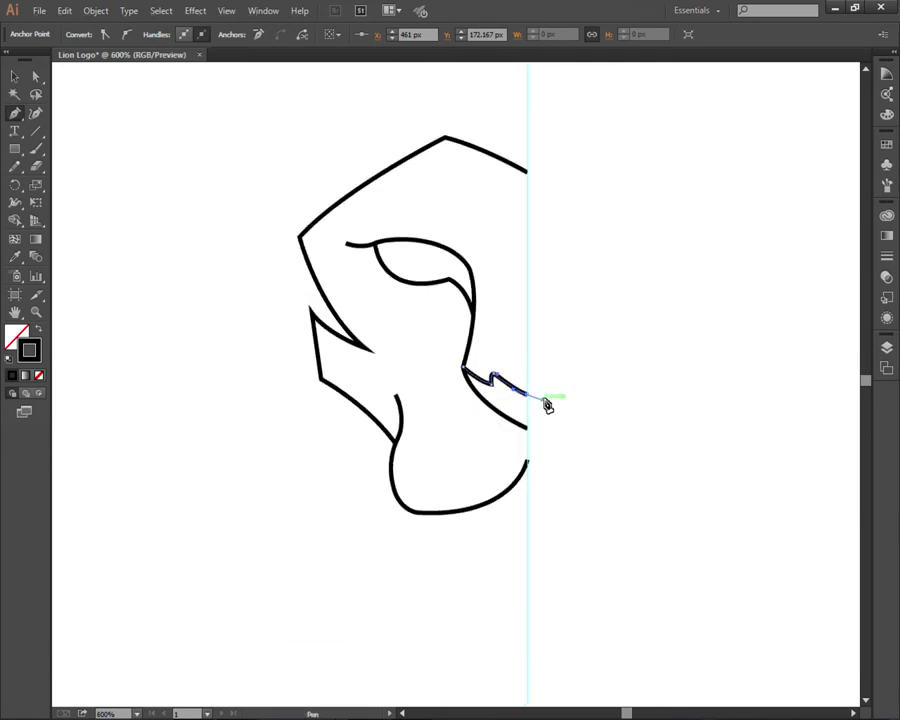
{"action": "scroll", "coordinate": [305, 382], "scroll_direction": "down", "scroll_amount": 2}
{"action": "left_click", "coordinate": [36, 76]}
{"action": "left_click", "coordinate": [151, 289]}
Step: Adjust the eye curve's handle at the eye corner
{"action": "scroll", "coordinate": [330, 344], "scroll_direction": "up", "scroll_amount": 1}
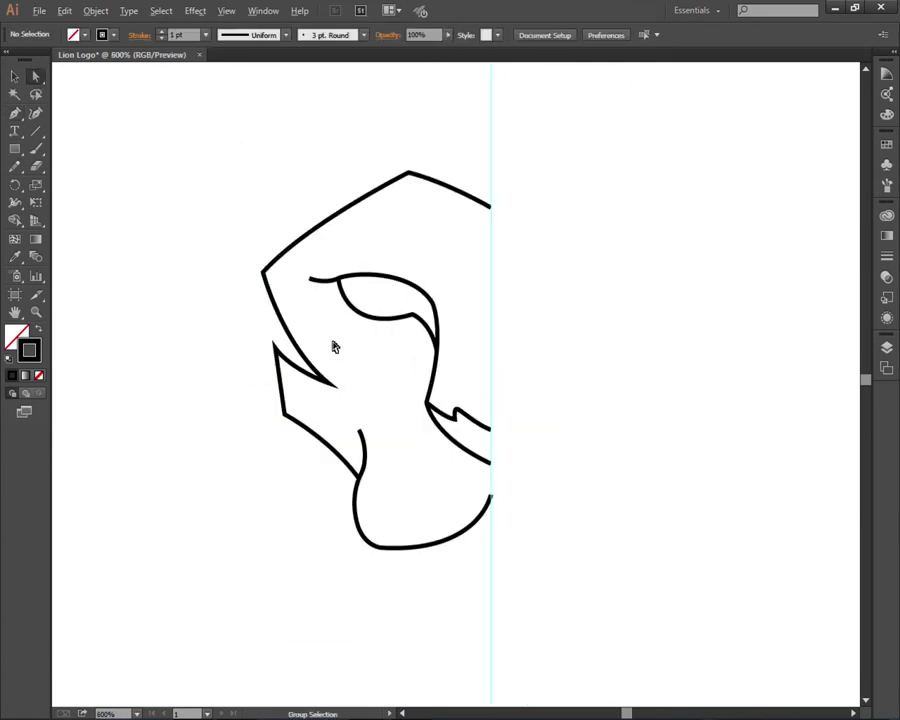
{"action": "scroll", "coordinate": [330, 344], "scroll_direction": "up", "scroll_amount": 1}
{"action": "mouse_move", "coordinate": [410, 290]}
{"action": "left_mouse_down"}
{"action": "mouse_move", "coordinate": [436, 310]}
{"action": "mouse_move", "coordinate": [428, 370]}
{"action": "left_mouse_up"}
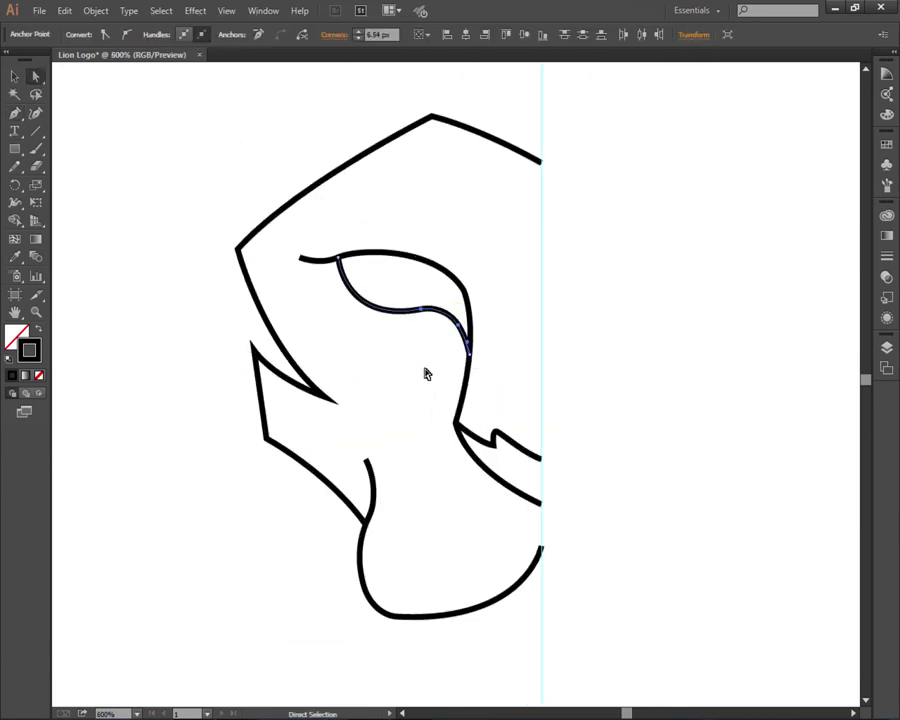
{"action": "left_click", "coordinate": [428, 372]}
{"action": "scroll", "coordinate": [410, 392], "scroll_direction": "down", "scroll_amount": 2}
{"action": "scroll", "coordinate": [298, 445], "scroll_direction": "down", "scroll_amount": 1}
{"action": "scroll", "coordinate": [402, 370], "scroll_direction": "up", "scroll_amount": 1}
{"action": "scroll", "coordinate": [508, 366], "scroll_direction": "up", "scroll_amount": 2}
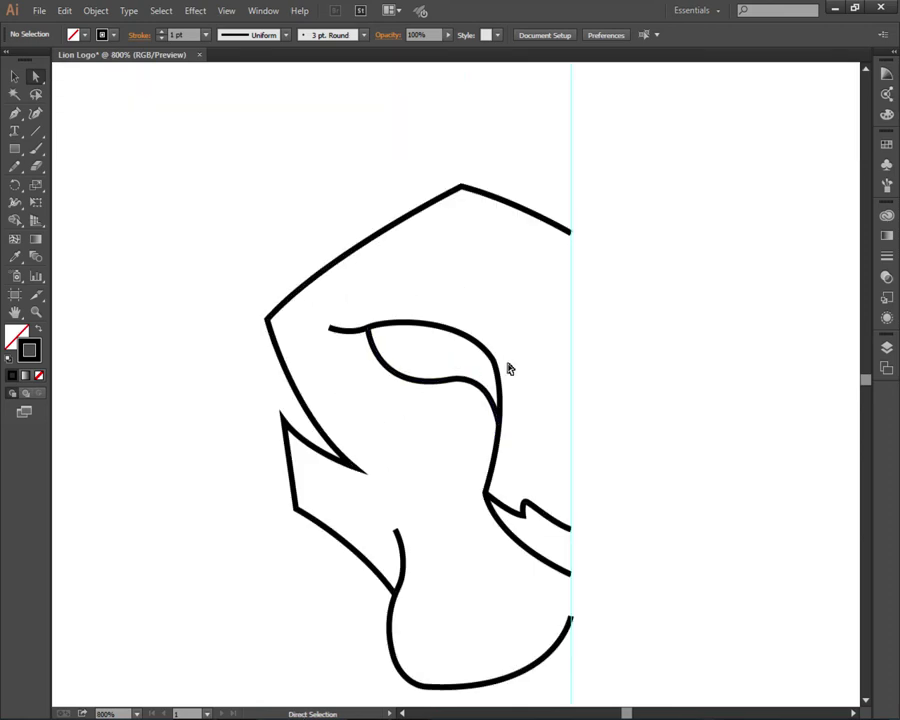
Step: Smooth the inner brow line's upper bend into a rounder curve, then zoom out to 300%
{"action": "left_click", "coordinate": [446, 350]}
{"action": "scroll", "coordinate": [486, 295], "scroll_direction": "up", "scroll_amount": 2}
{"action": "mouse_move", "coordinate": [481, 290]}
{"action": "left_mouse_down"}
{"action": "mouse_move", "coordinate": [428, 263]}
{"action": "mouse_move", "coordinate": [421, 246]}
{"action": "left_mouse_up"}
{"action": "mouse_move", "coordinate": [525, 393]}
{"action": "left_mouse_down"}
{"action": "mouse_move", "coordinate": [408, 508]}
{"action": "mouse_move", "coordinate": [364, 478]}
{"action": "left_mouse_up"}
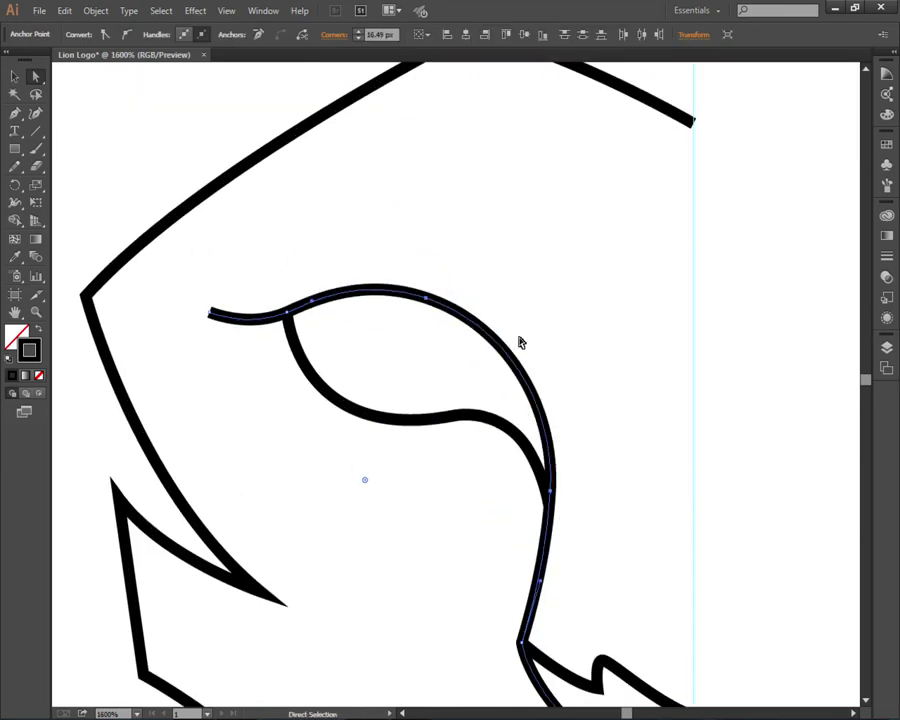
{"action": "left_click", "coordinate": [518, 341]}
{"action": "scroll", "coordinate": [530, 341], "scroll_direction": "down", "scroll_amount": 3}
{"action": "scroll", "coordinate": [267, 361], "scroll_direction": "down", "scroll_amount": 2}
{"action": "scroll", "coordinate": [247, 400], "scroll_direction": "down", "scroll_amount": 1}
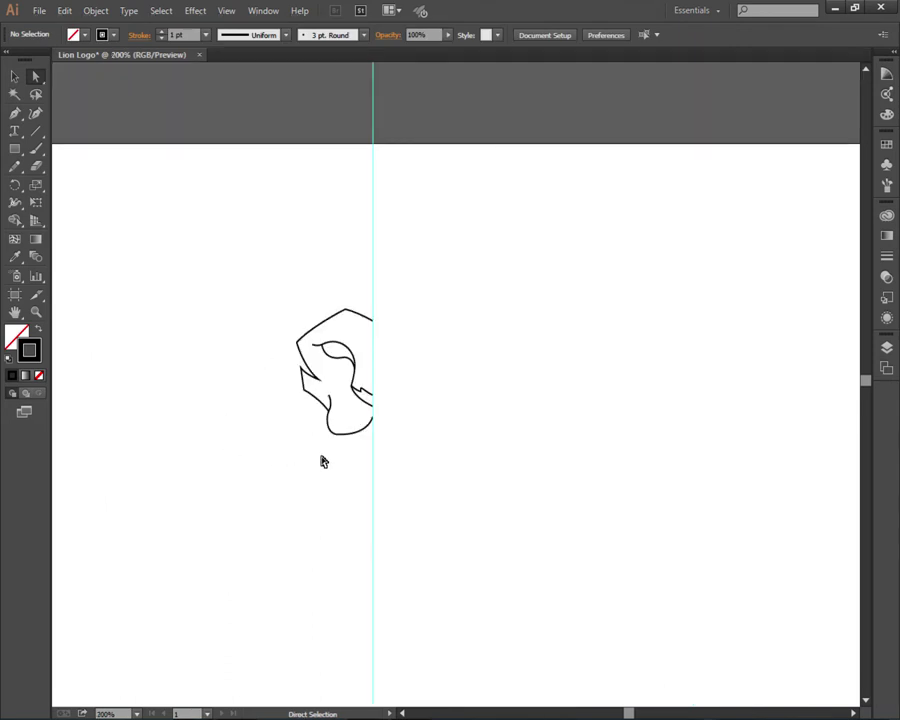
{"action": "scroll", "coordinate": [321, 446], "scroll_direction": "up", "scroll_amount": 1}
{"action": "scroll", "coordinate": [300, 442], "scroll_direction": "left", "scroll_amount": 1}
Step: Continue the chin path with the Pen tool and draw the first pointed beard spike
{"action": "left_click", "coordinate": [15, 113]}
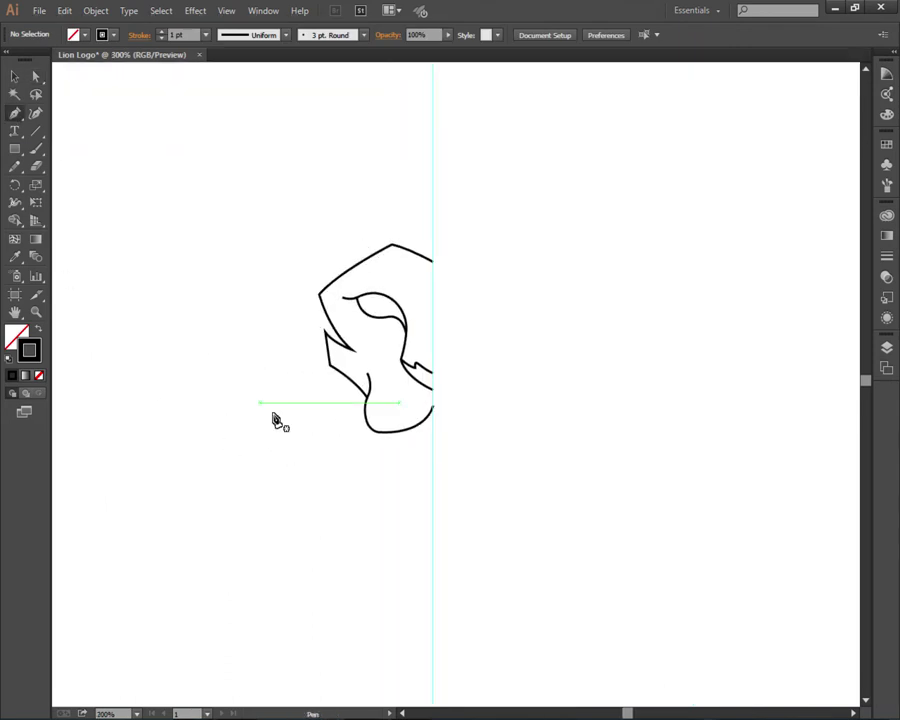
{"action": "scroll", "coordinate": [390, 466], "scroll_direction": "up", "scroll_amount": 2}
{"action": "scroll", "coordinate": [356, 442], "scroll_direction": "up", "scroll_amount": 1}
{"action": "scroll", "coordinate": [378, 401], "scroll_direction": "up", "scroll_amount": 1}
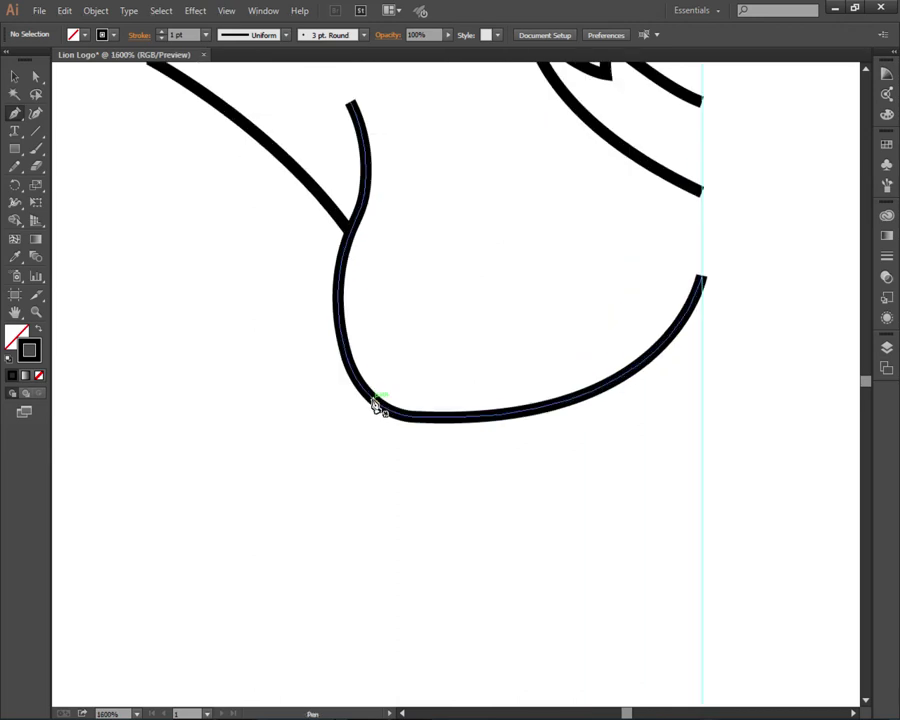
{"action": "left_click", "coordinate": [375, 403]}
{"action": "scroll", "coordinate": [345, 460], "scroll_direction": "down", "scroll_amount": 2}
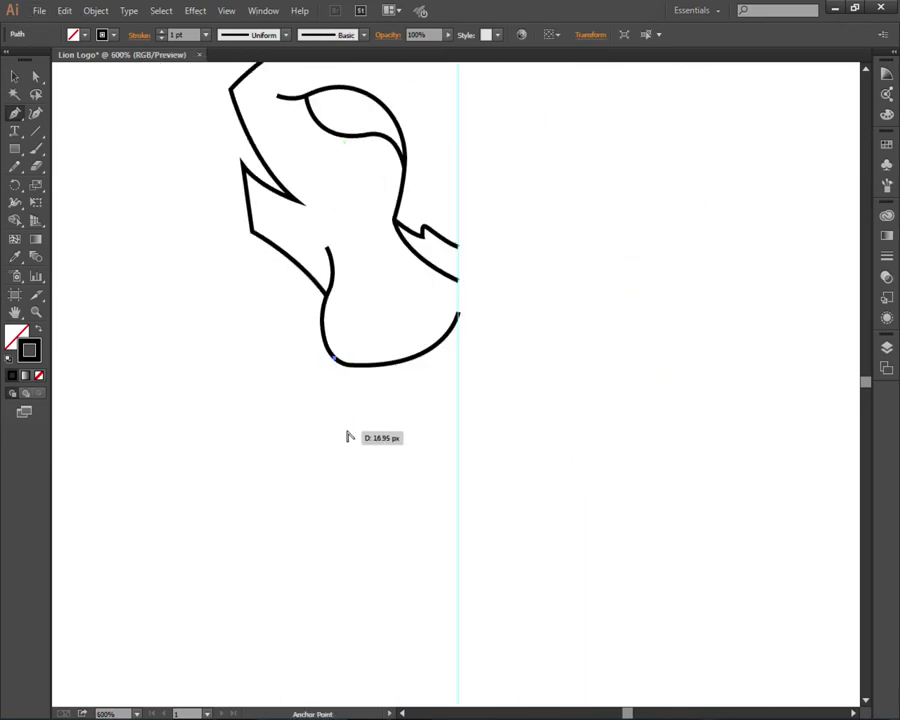
{"action": "scroll", "coordinate": [347, 430], "scroll_direction": "up", "scroll_amount": 2}
{"action": "mouse_move", "coordinate": [408, 483]}
{"action": "left_mouse_down"}
{"action": "mouse_move", "coordinate": [491, 574]}
{"action": "mouse_move", "coordinate": [515, 575]}
{"action": "left_mouse_up"}
{"action": "left_click_drag", "start_coordinate": [408, 485], "coordinate": [406, 424]}
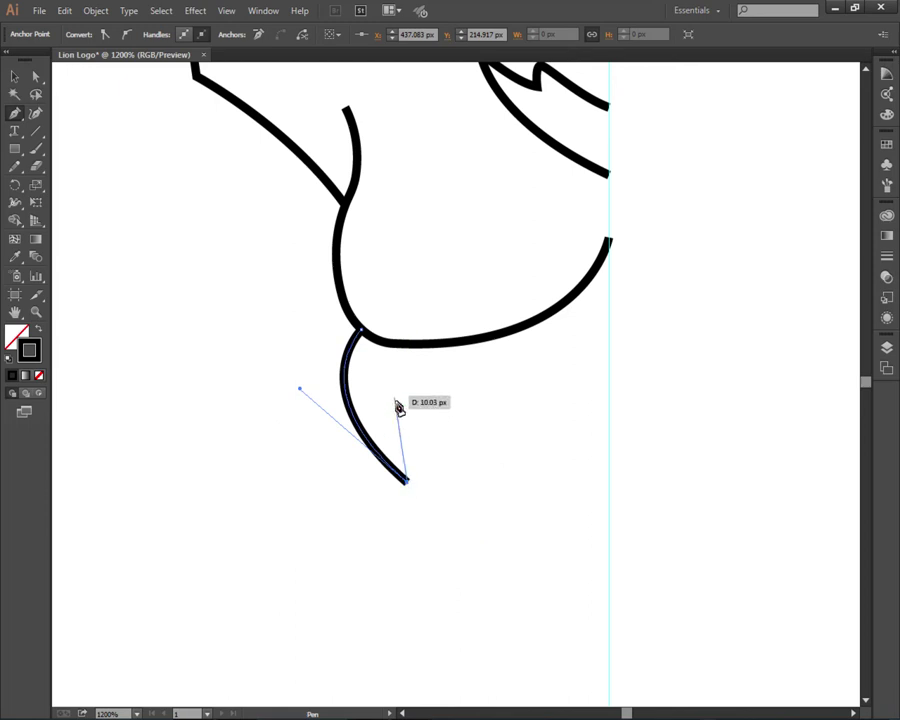
{"action": "scroll", "coordinate": [406, 424], "scroll_direction": "up", "scroll_amount": 2}
{"action": "left_click_drag", "start_coordinate": [375, 408], "coordinate": [380, 372]}
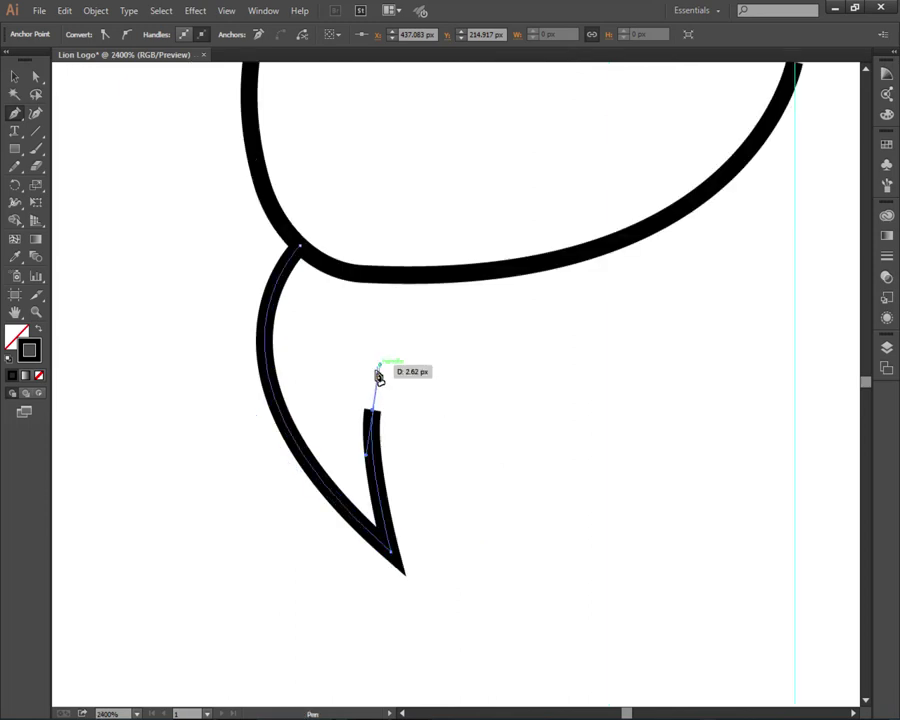
{"action": "key", "text": "ctrl+minus"}
{"action": "key", "text": "ctrl+minus"}
{"action": "key", "text": "ctrl+minus"}
{"action": "mouse_move", "coordinate": [431, 535]}
{"action": "left_mouse_down"}
{"action": "mouse_move", "coordinate": [455, 540]}
{"action": "mouse_move", "coordinate": [368, 396]}
{"action": "left_mouse_up"}
Step: Draw the second beard spike and curve the path in to the centre guide
{"action": "scroll", "coordinate": [368, 396], "scroll_direction": "up", "scroll_amount": 1}
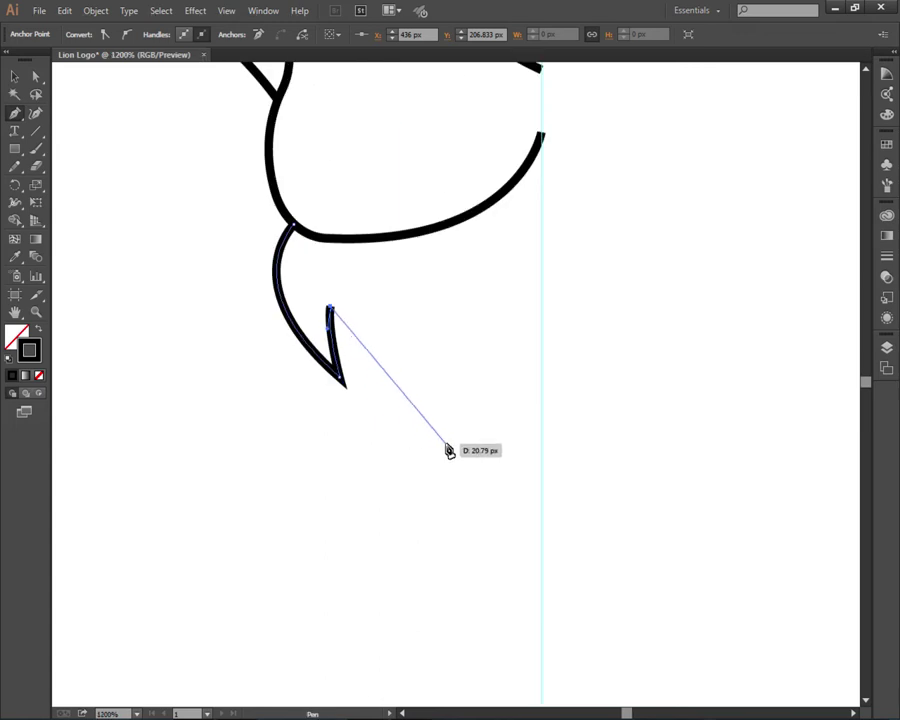
{"action": "left_click_drag", "start_coordinate": [428, 446], "coordinate": [503, 501]}
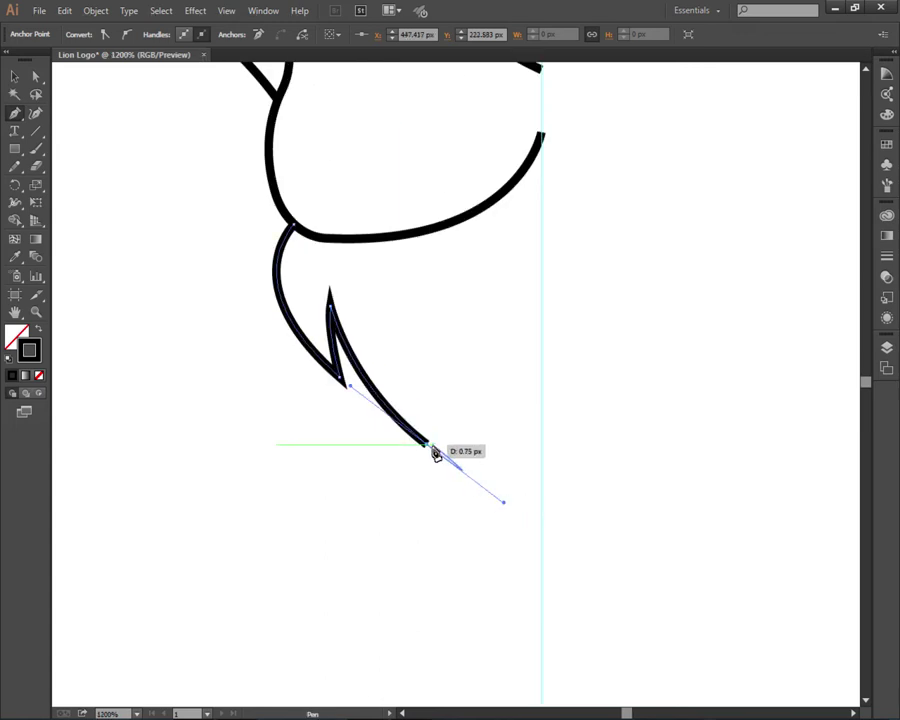
{"action": "mouse_move", "coordinate": [428, 445]}
{"action": "left_mouse_down"}
{"action": "mouse_move", "coordinate": [413, 347]}
{"action": "mouse_move", "coordinate": [428, 354]}
{"action": "left_mouse_up"}
{"action": "left_click", "coordinate": [411, 343]}
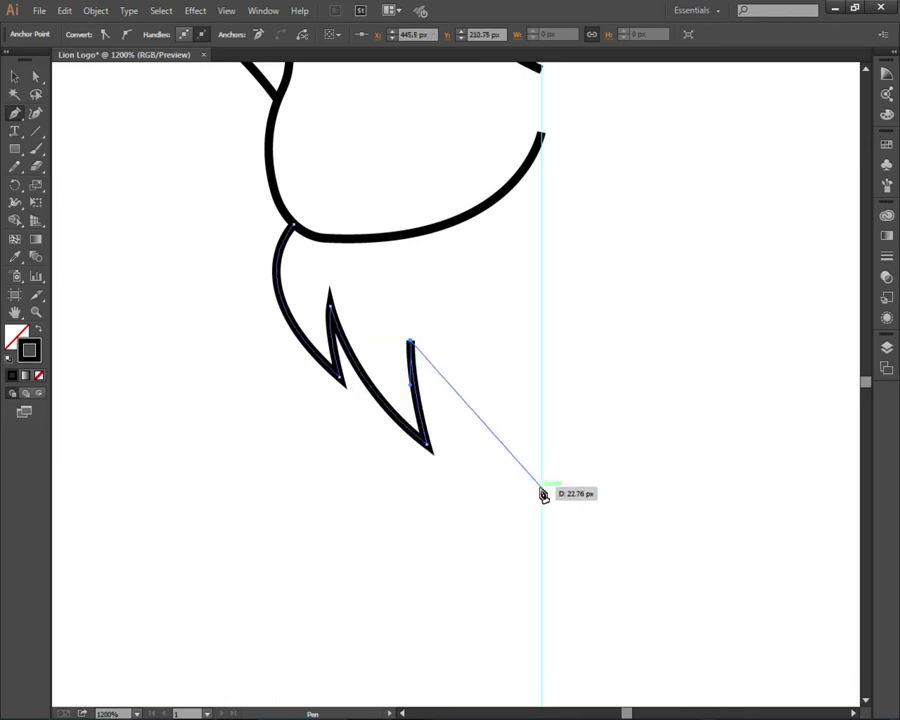
{"action": "left_click_drag", "start_coordinate": [541, 489], "coordinate": [631, 535]}
{"action": "scroll", "coordinate": [631, 537], "scroll_direction": "down", "scroll_amount": 1}
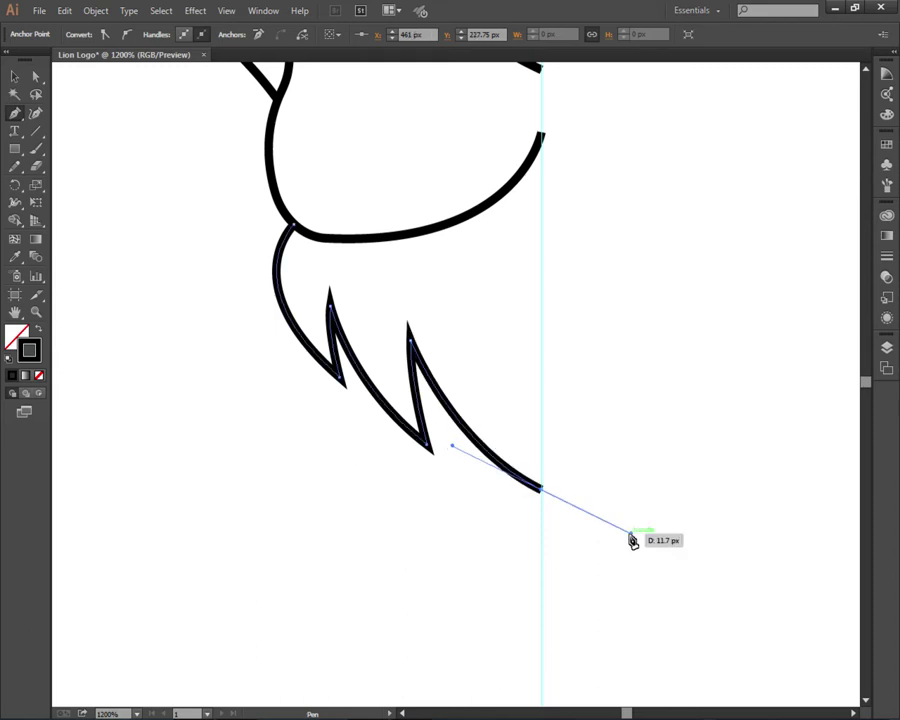
{"action": "scroll", "coordinate": [631, 535], "scroll_direction": "down", "scroll_amount": 1}
{"action": "scroll", "coordinate": [631, 530], "scroll_direction": "down", "scroll_amount": 1}
{"action": "scroll", "coordinate": [631, 525], "scroll_direction": "down", "scroll_amount": 1}
{"action": "left_click_drag", "start_coordinate": [631, 521], "coordinate": [568, 522]}
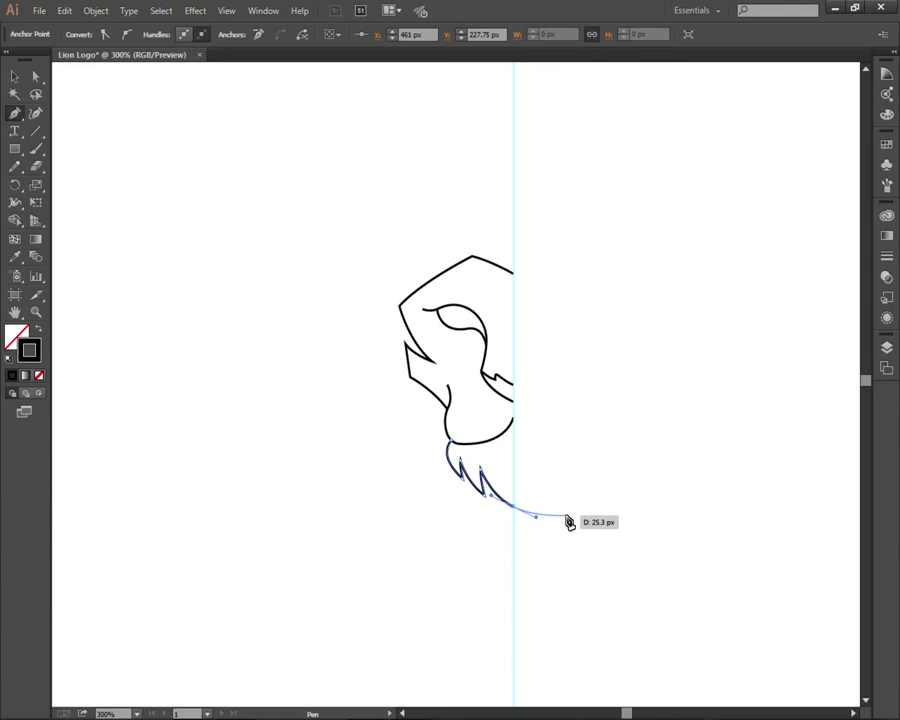
Step: Deselect the beard, then enlarge the My Art Brushes set panel and move it right
{"action": "key", "text": "v"}
{"action": "left_click", "coordinate": [284, 298]}
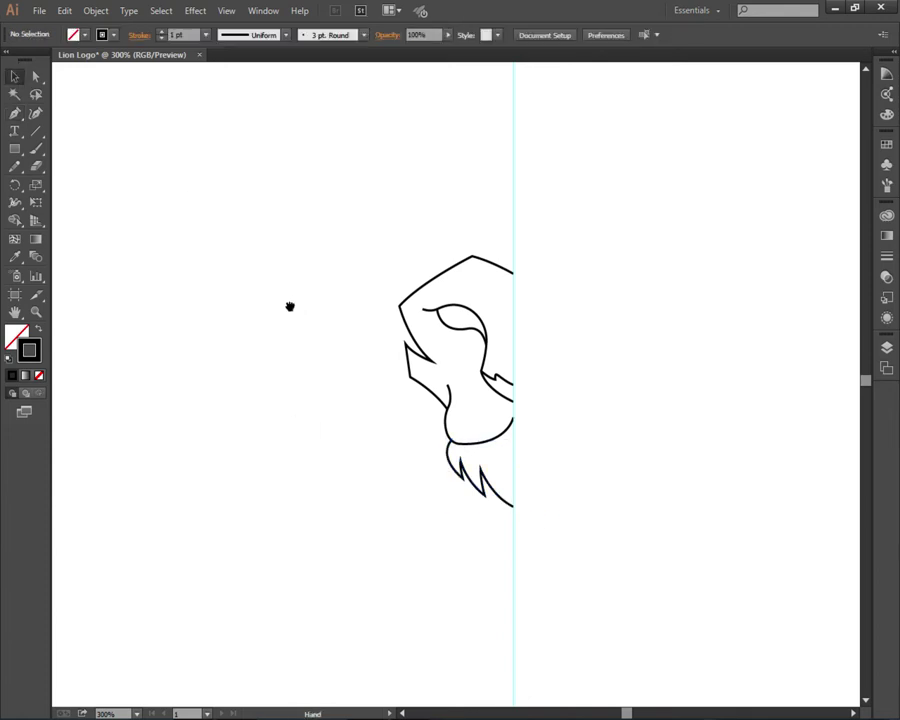
{"action": "left_click_drag", "start_coordinate": [290, 304], "coordinate": [224, 254]}
{"action": "left_click_drag", "start_coordinate": [478, 334], "coordinate": [658, 98]}
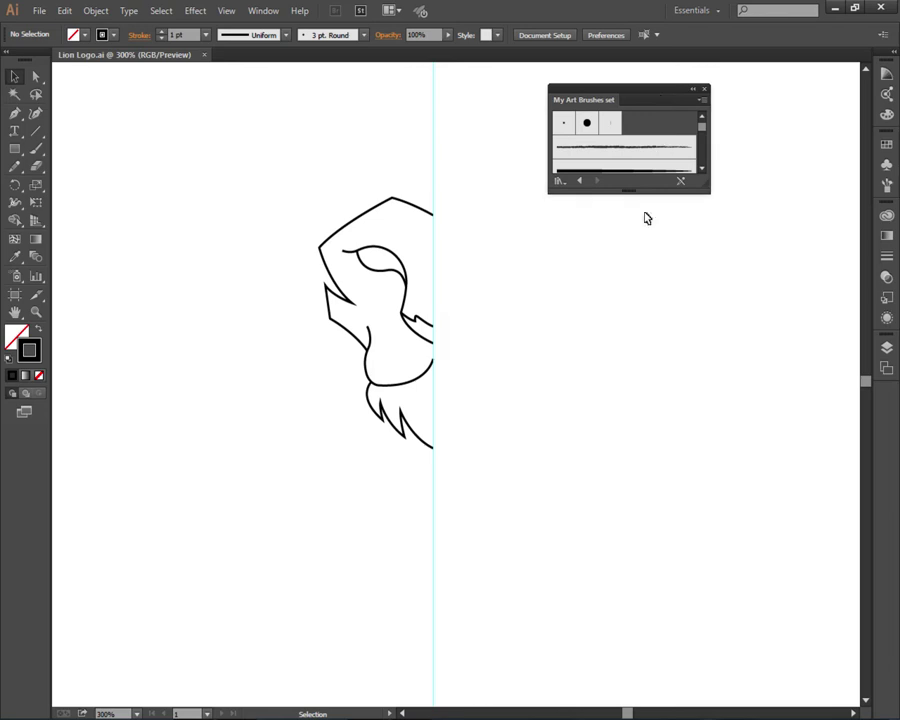
{"action": "left_click_drag", "start_coordinate": [634, 241], "coordinate": [644, 672]}
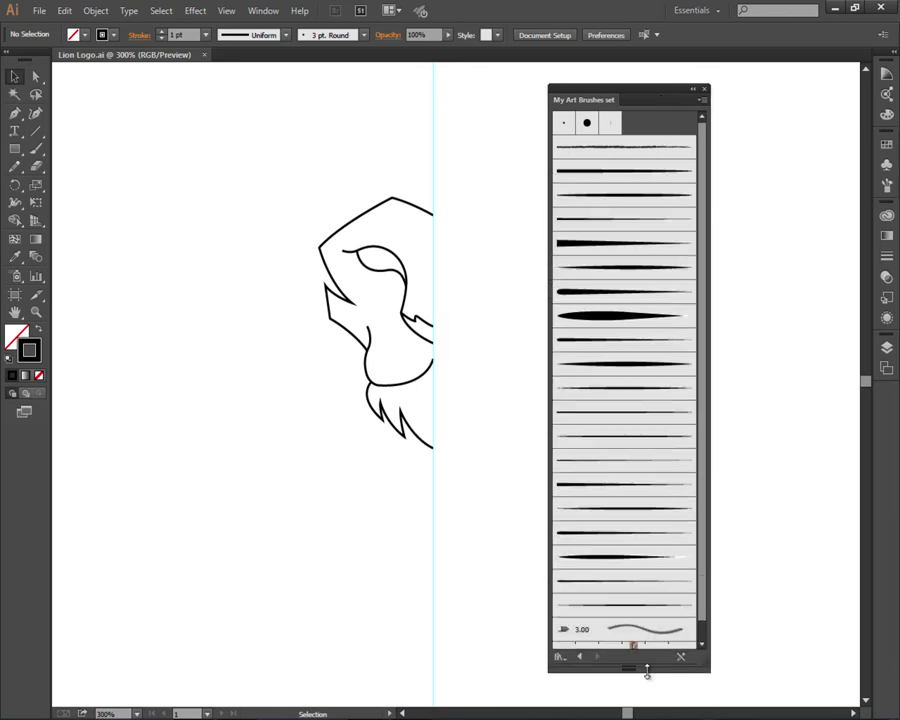
{"action": "left_click_drag", "start_coordinate": [659, 96], "coordinate": [716, 89]}
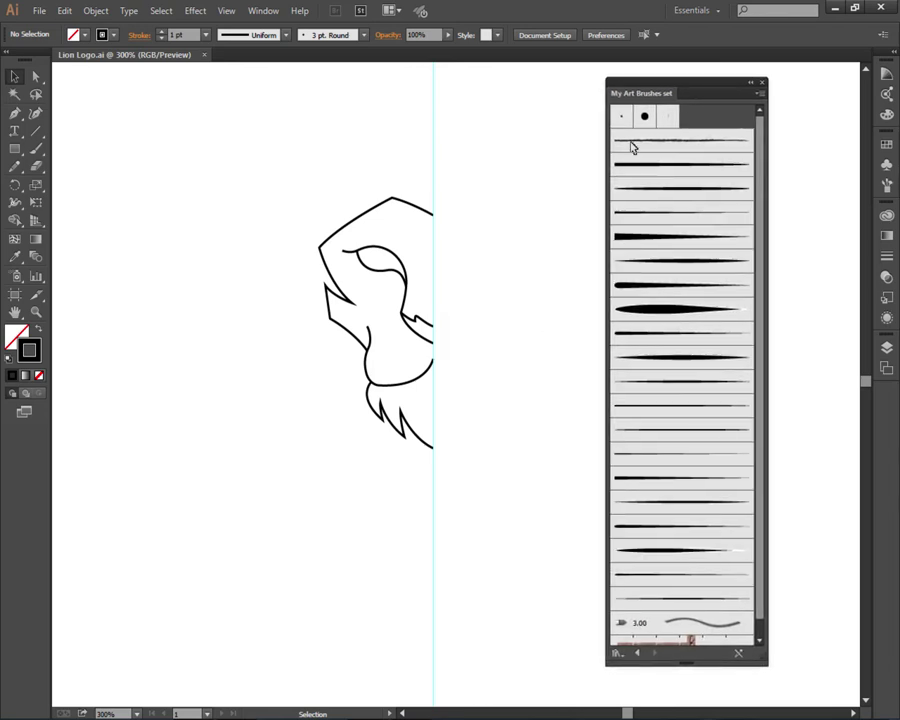
Step: Zoom out and turn the guides back on from the canvas context menu
{"action": "key", "text": "ctrl+minus"}
{"action": "key", "text": "ctrl+minus"}
{"action": "right_click", "coordinate": [526, 322]}
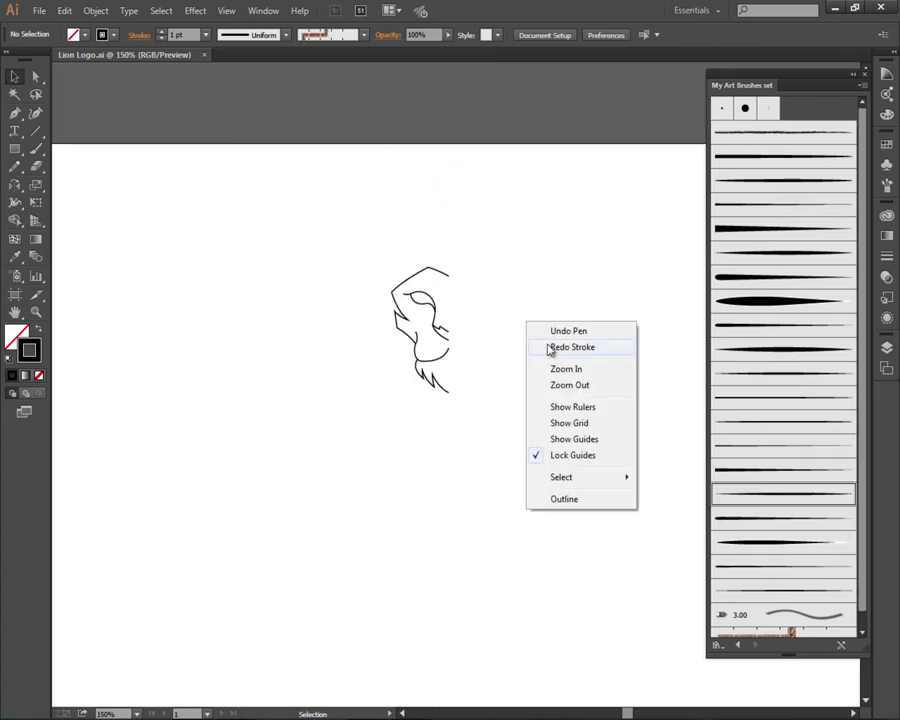
{"action": "left_click", "coordinate": [545, 267]}
{"action": "right_click", "coordinate": [545, 264]}
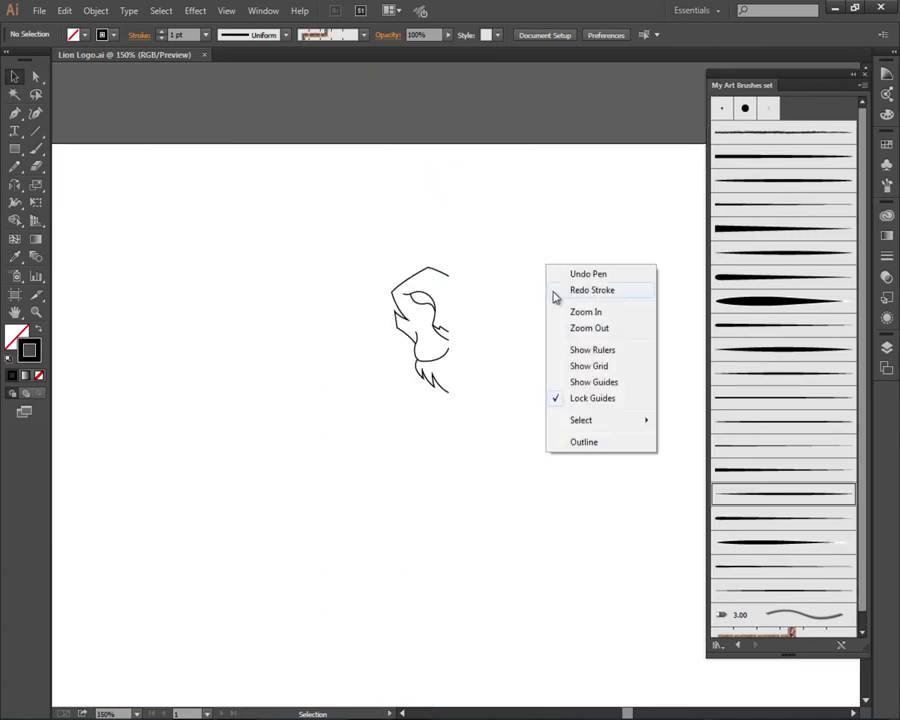
{"action": "left_click", "coordinate": [589, 381]}
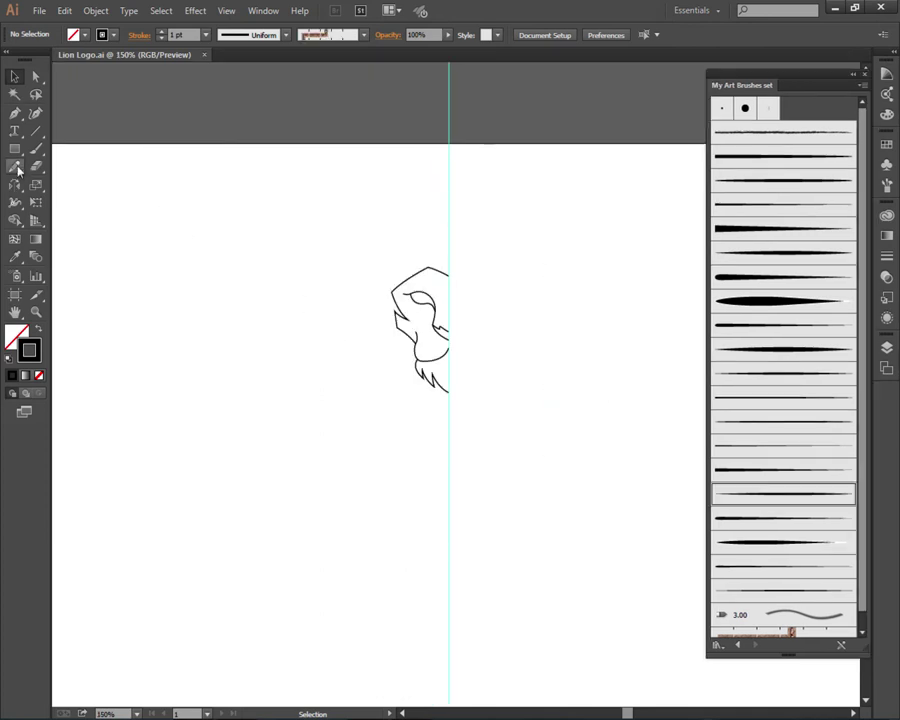
{"action": "scroll", "coordinate": [407, 272], "scroll_direction": "up", "scroll_amount": 1}
Step: Reflect a vertical copy of the half lion paths across the centre guide, then deselect
{"action": "left_click_drag", "start_coordinate": [352, 260], "coordinate": [459, 460]}
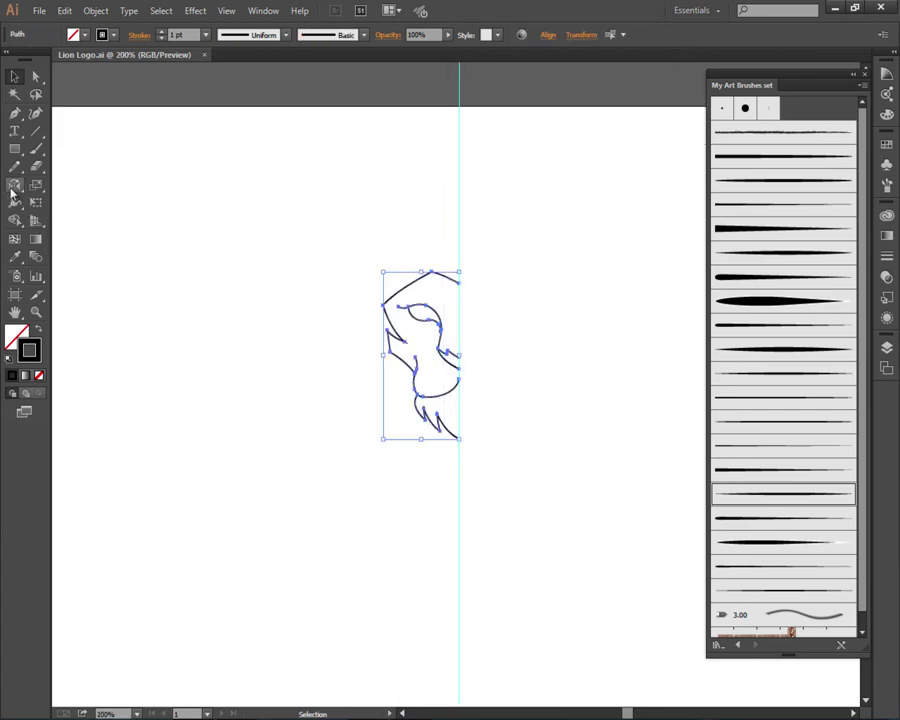
{"action": "left_click", "coordinate": [15, 185]}
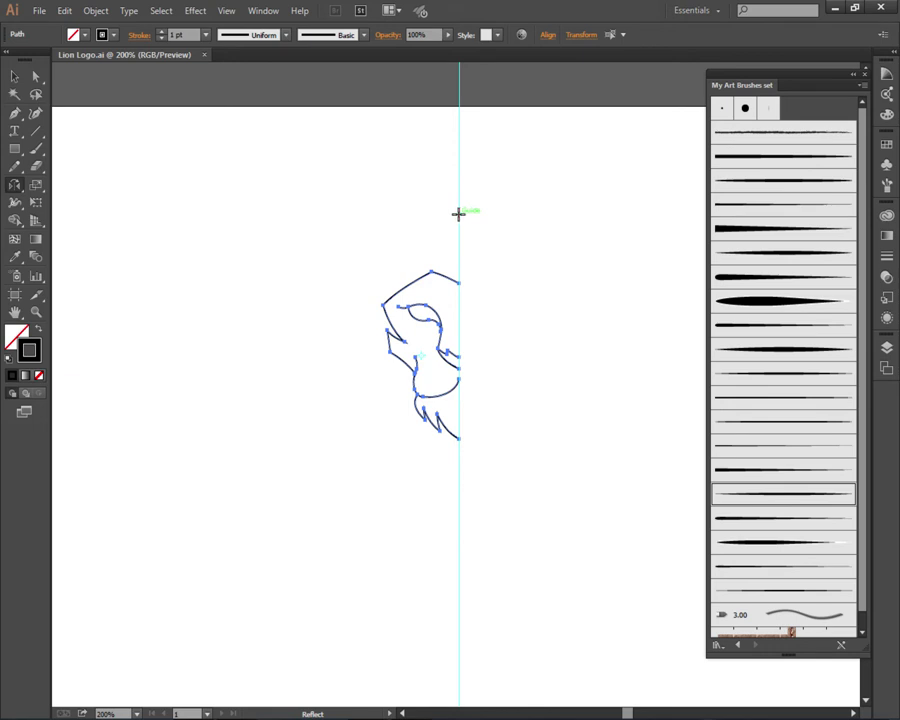
{"action": "scroll", "coordinate": [449, 274], "scroll_direction": "up", "scroll_amount": 2}
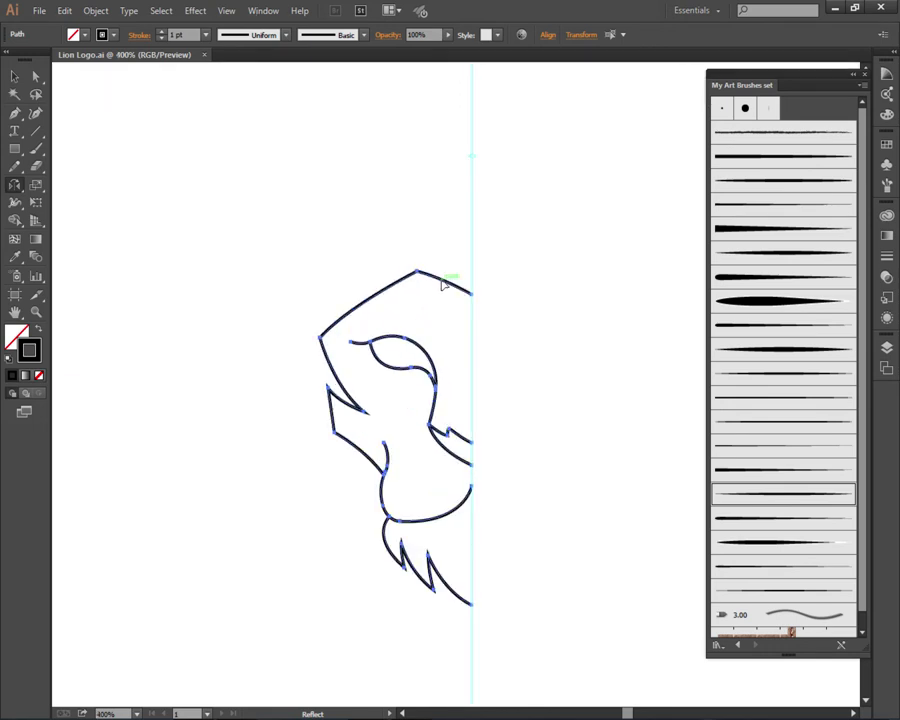
{"action": "left_click_drag", "start_coordinate": [444, 284], "coordinate": [464, 290]}
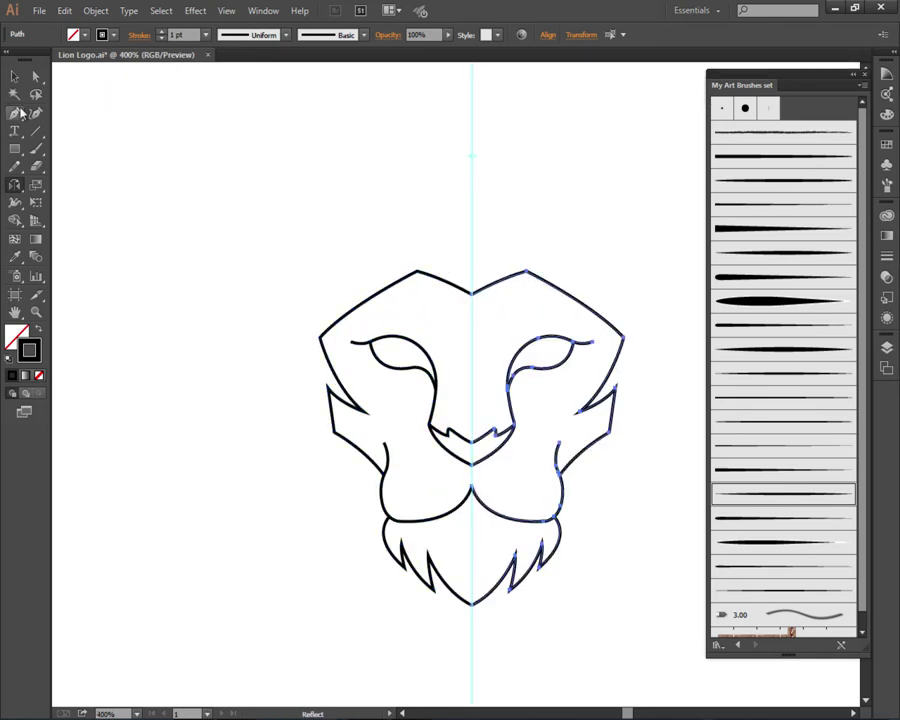
{"action": "left_click", "coordinate": [14, 77]}
{"action": "left_click", "coordinate": [172, 181]}
{"action": "scroll", "coordinate": [278, 243], "scroll_direction": "down", "scroll_amount": 1}
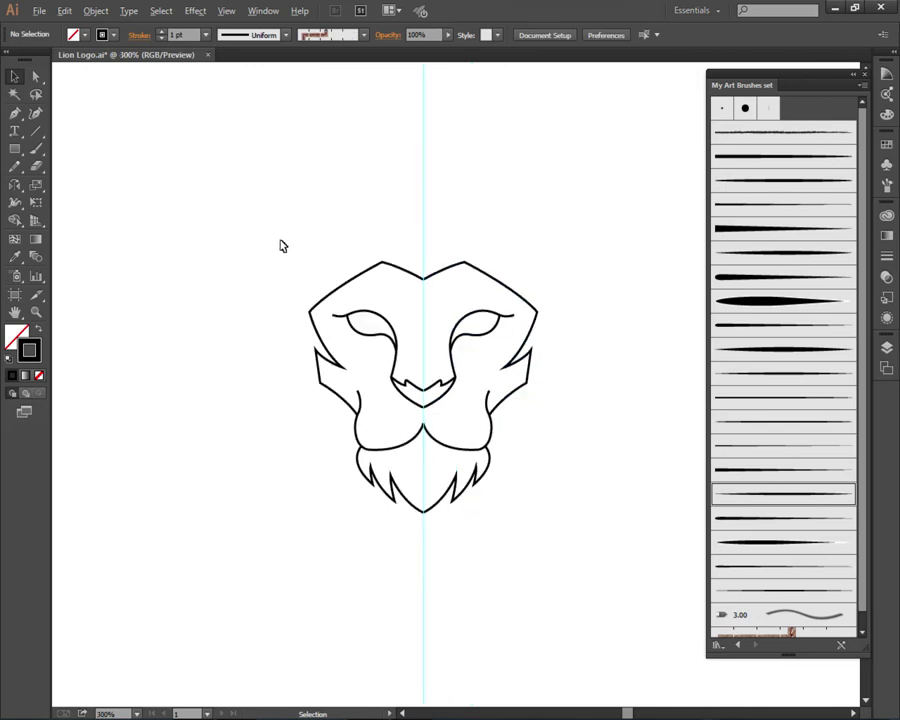
{"action": "scroll", "coordinate": [280, 244], "scroll_direction": "down", "scroll_amount": 1}
Step: Hide the guides, then average and join the top-middle anchor points of both halves
{"action": "right_click", "coordinate": [519, 298]}
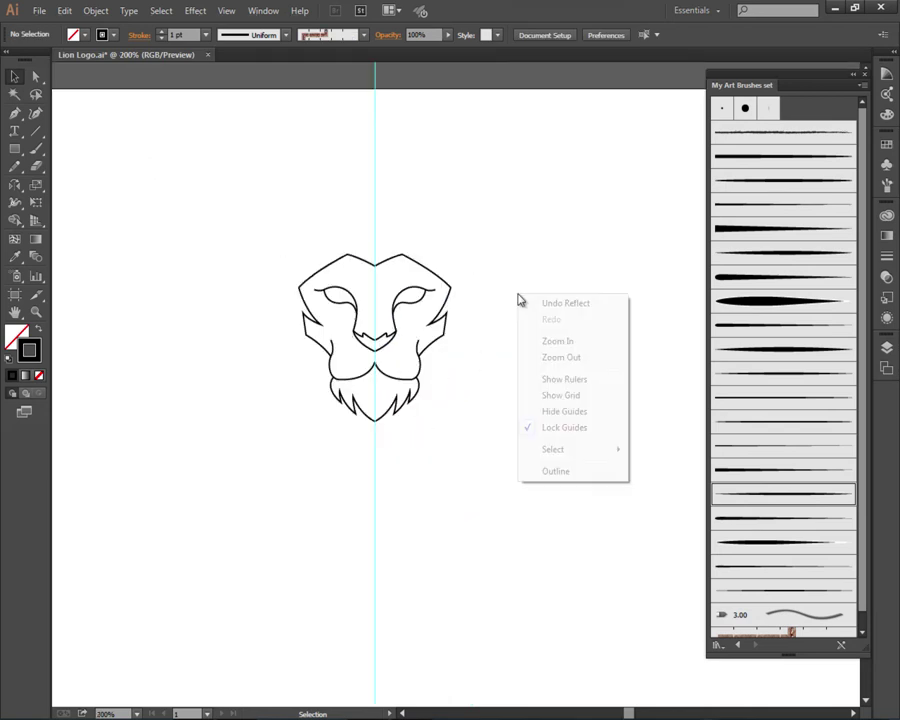
{"action": "left_click", "coordinate": [563, 411]}
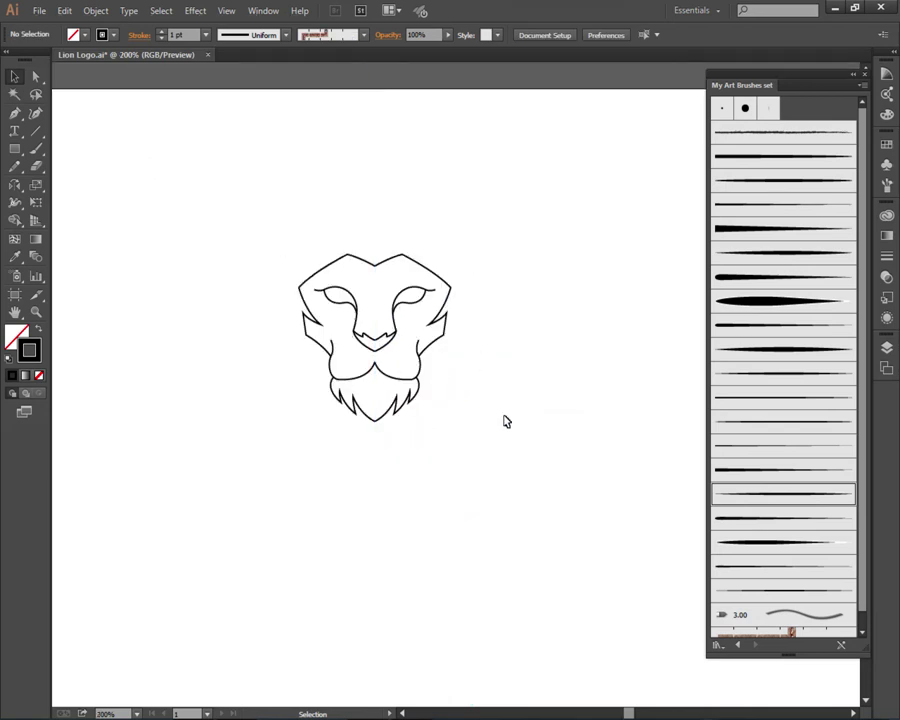
{"action": "left_click_drag", "start_coordinate": [502, 418], "coordinate": [540, 416]}
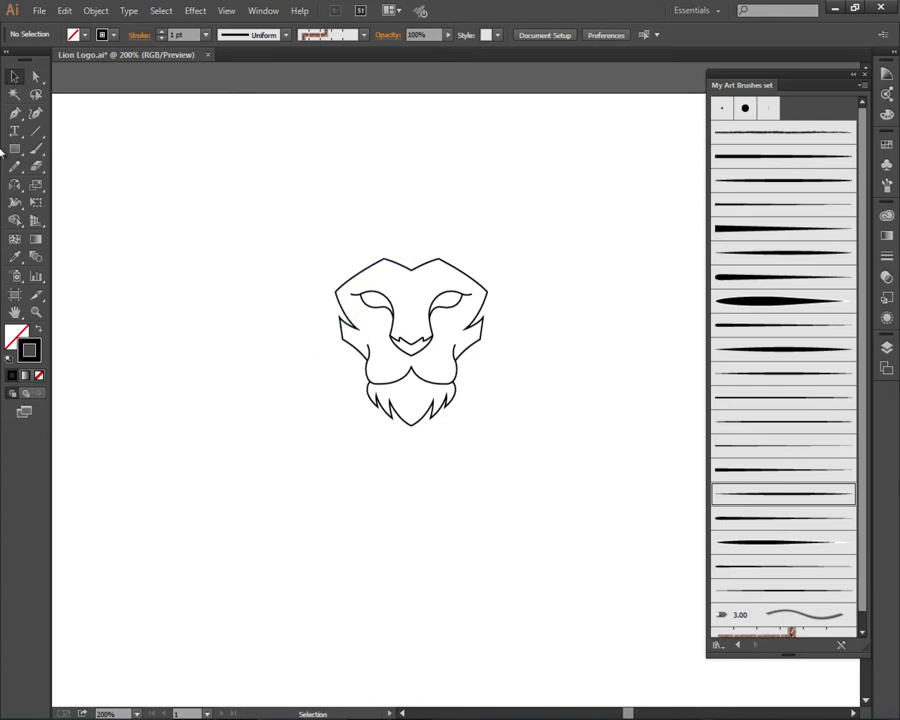
{"action": "key", "text": "a"}
{"action": "scroll", "coordinate": [400, 270], "scroll_direction": "up", "scroll_amount": 1, "text": "alt"}
{"action": "left_click_drag", "start_coordinate": [421, 230], "coordinate": [443, 277]}
{"action": "right_click", "coordinate": [446, 168]}
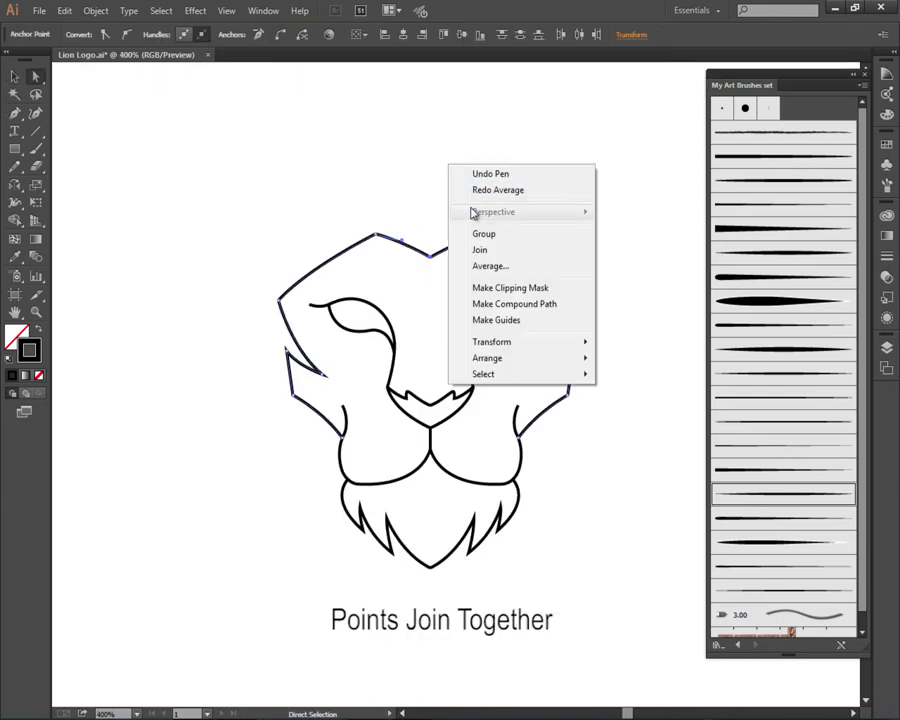
{"action": "left_click", "coordinate": [464, 262]}
{"action": "left_click", "coordinate": [574, 303]}
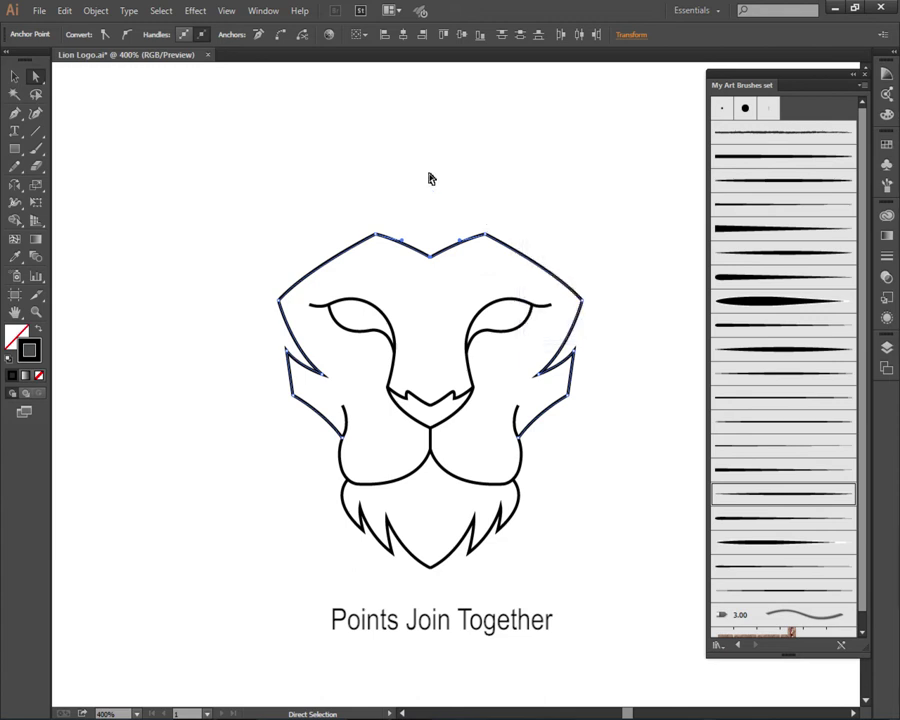
{"action": "left_click_drag", "start_coordinate": [417, 196], "coordinate": [436, 274]}
{"action": "right_click", "coordinate": [466, 177]}
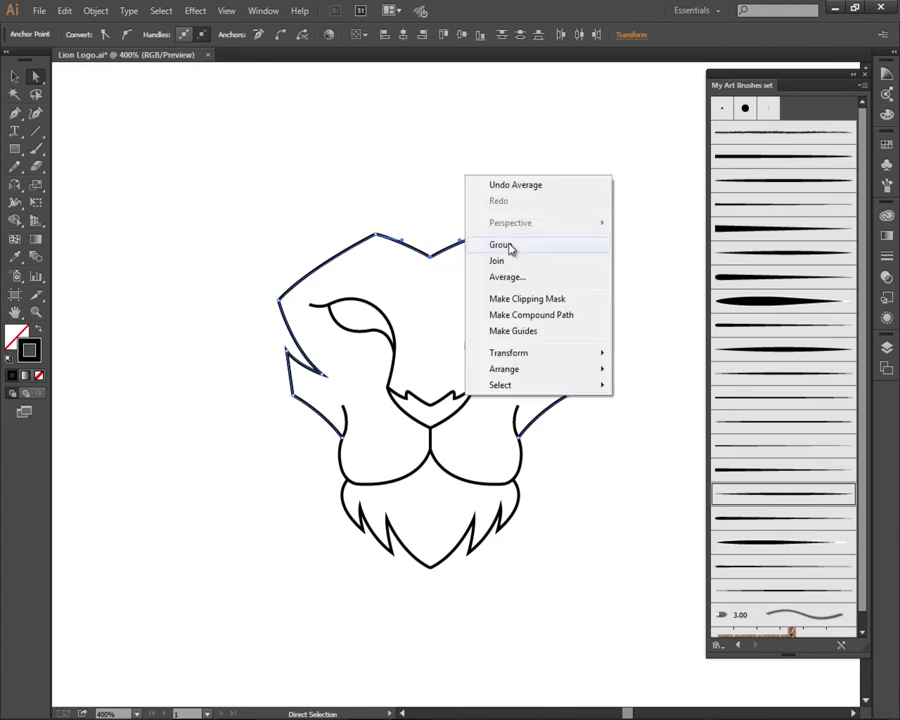
{"action": "left_click", "coordinate": [497, 261]}
{"action": "left_click", "coordinate": [479, 187]}
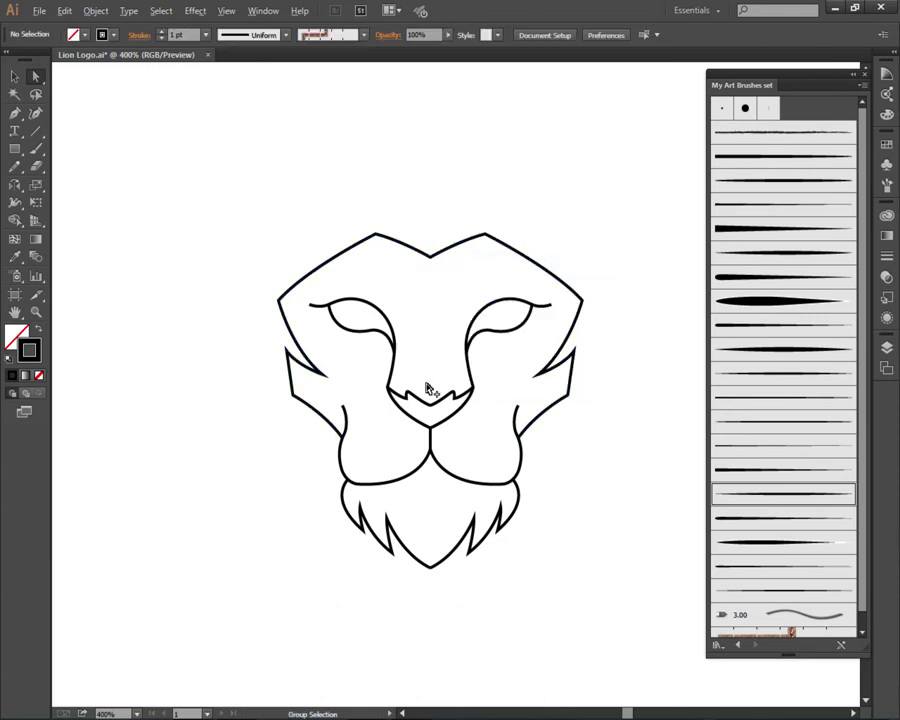
Step: Average on both axes and join the two endpoints at the nose notch
{"action": "scroll", "coordinate": [426, 380], "scroll_direction": "up", "scroll_amount": 1}
{"action": "left_click_drag", "start_coordinate": [425, 398], "coordinate": [438, 425]}
{"action": "right_click", "coordinate": [427, 342]}
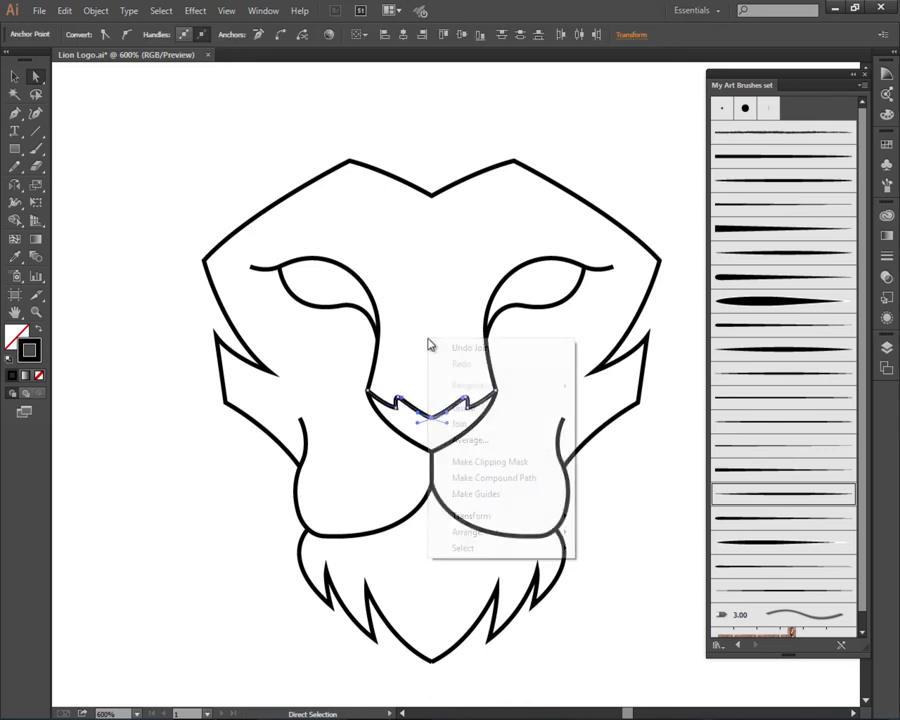
{"action": "left_click", "coordinate": [461, 441]}
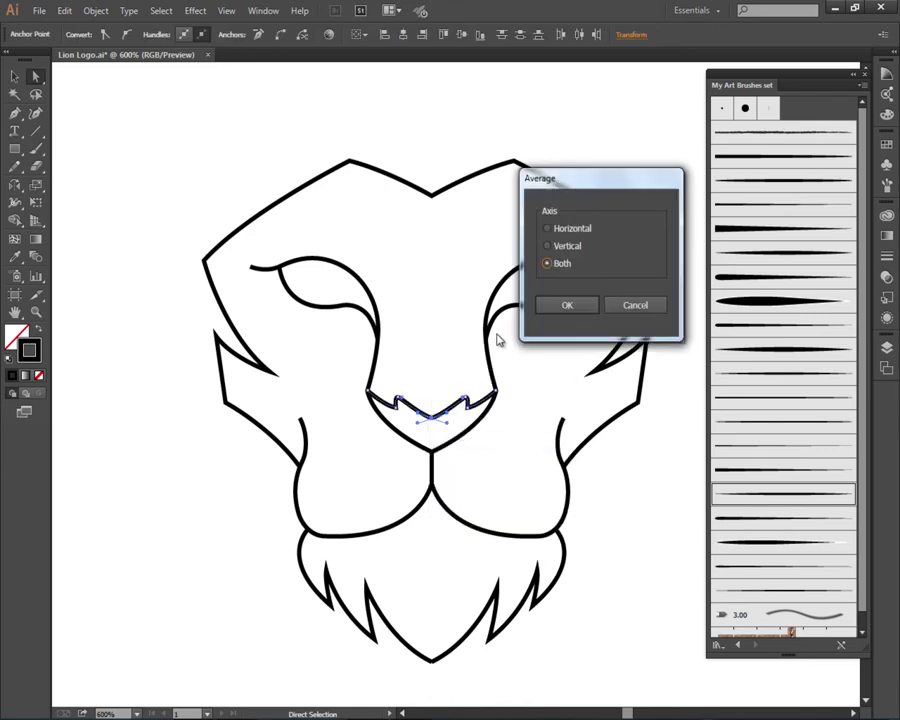
{"action": "left_click", "coordinate": [551, 305]}
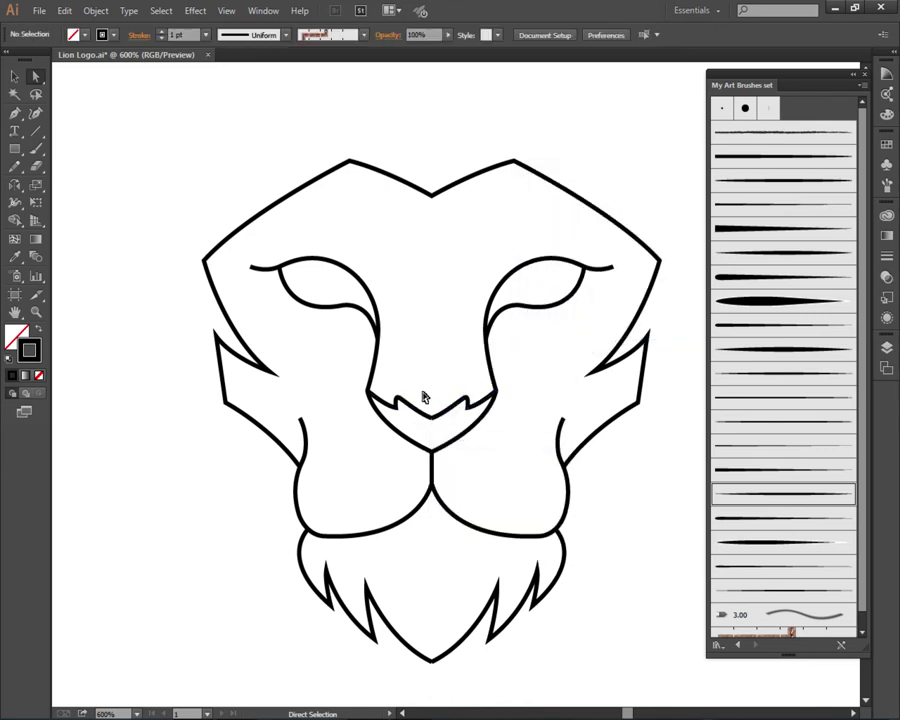
{"action": "left_click_drag", "start_coordinate": [426, 394], "coordinate": [446, 430]}
{"action": "right_click", "coordinate": [424, 342]}
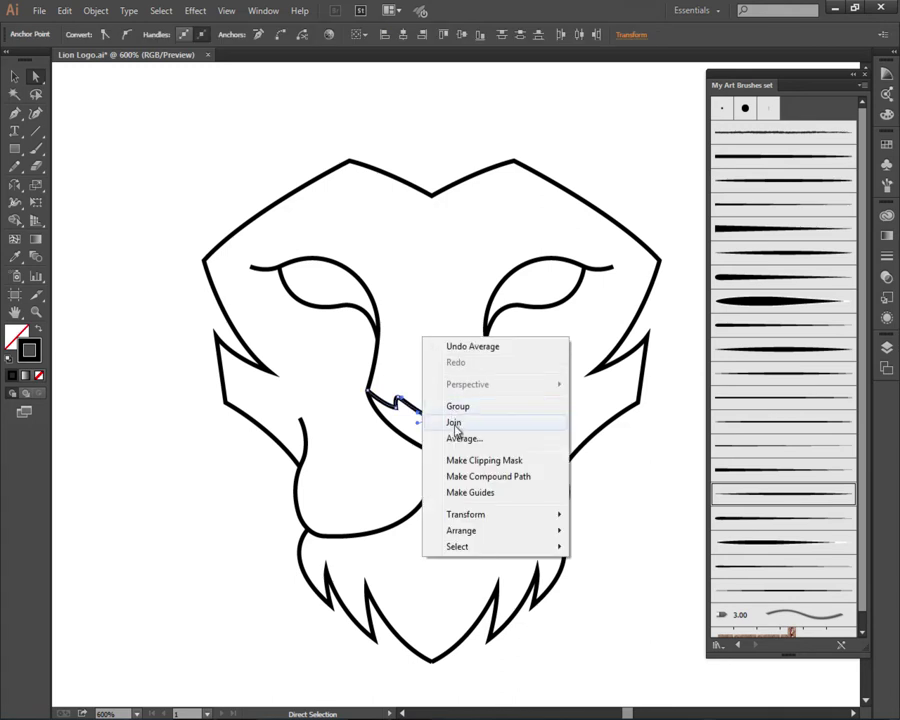
{"action": "left_click", "coordinate": [454, 422]}
Step: Move the outer head outline, undo the move, and recentre the lion
{"action": "left_click", "coordinate": [14, 75]}
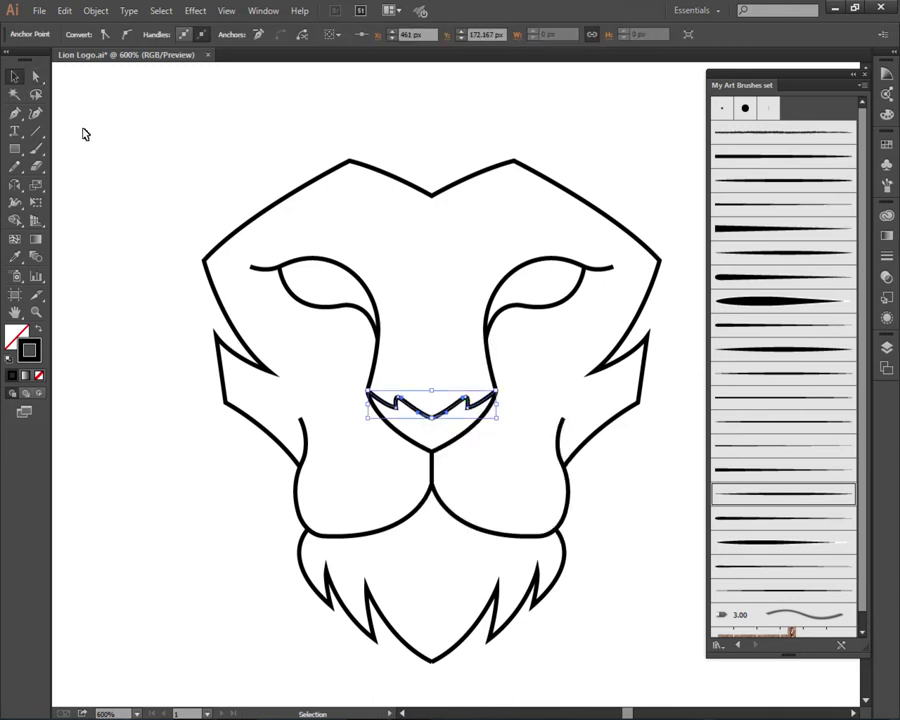
{"action": "left_click", "coordinate": [174, 202]}
{"action": "scroll", "coordinate": [200, 206], "scroll_direction": "down", "scroll_amount": 2}
{"action": "left_click_drag", "start_coordinate": [303, 193], "coordinate": [591, 288]}
{"action": "key", "text": "ctrl+z"}
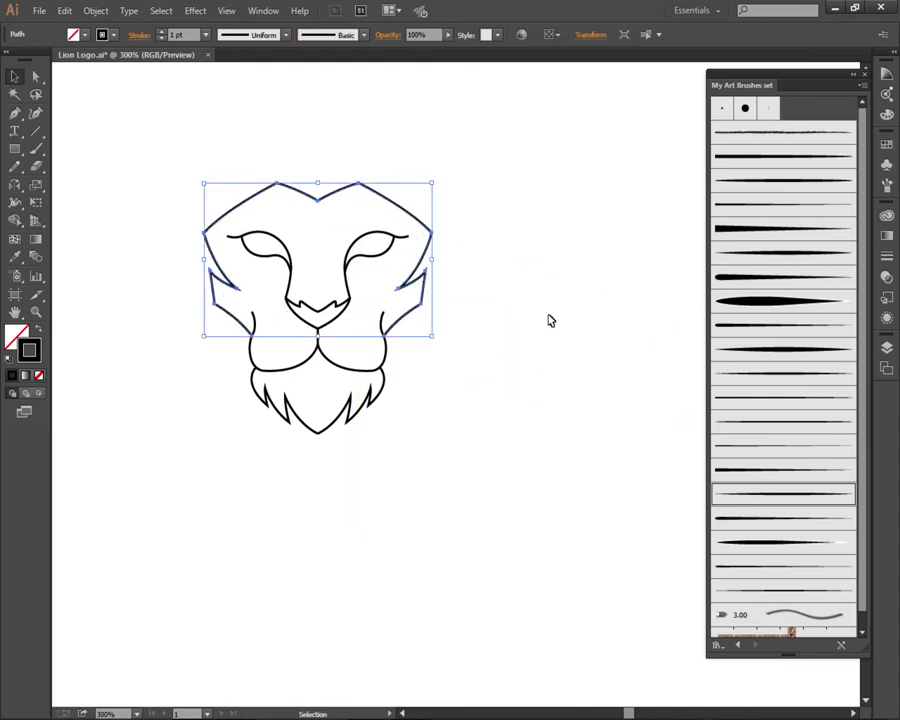
{"action": "left_click", "coordinate": [541, 316]}
{"action": "mouse_move", "coordinate": [467, 357]}
{"action": "left_mouse_down"}
{"action": "mouse_move", "coordinate": [546, 392]}
{"action": "mouse_move", "coordinate": [553, 362]}
{"action": "left_mouse_up"}
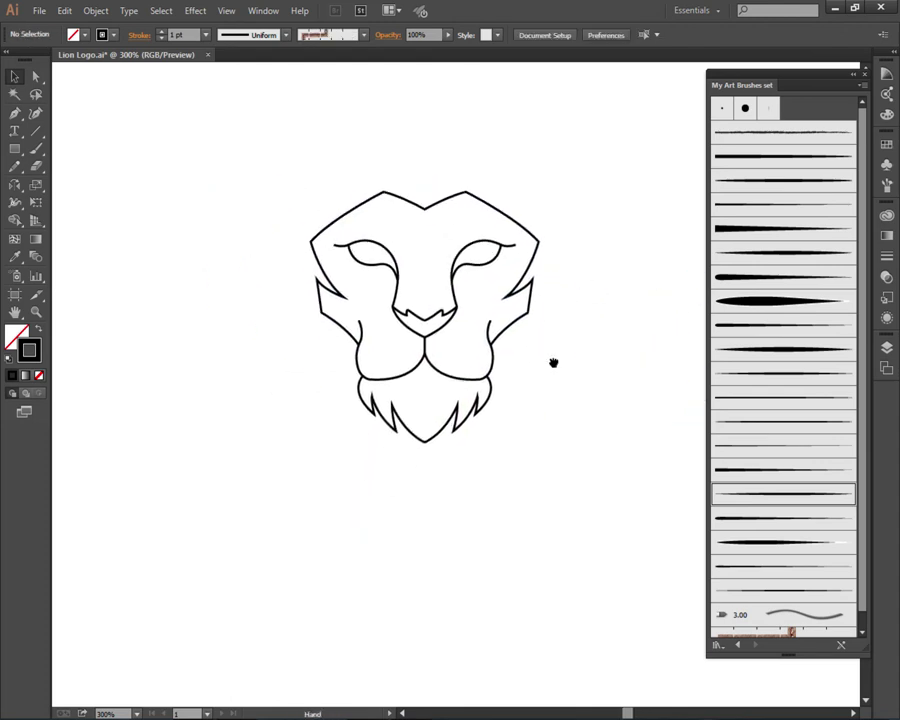
{"action": "scroll", "coordinate": [529, 367], "scroll_direction": "down", "scroll_amount": 1}
{"action": "scroll", "coordinate": [540, 380], "scroll_direction": "down", "scroll_amount": 2}
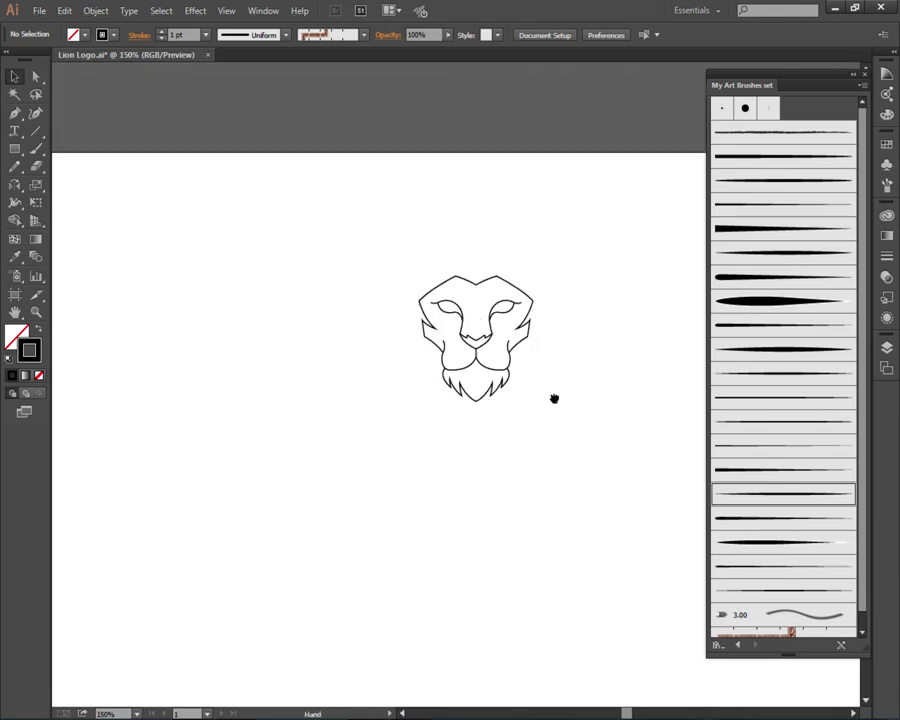
{"action": "scroll", "coordinate": [482, 418], "scroll_direction": "up", "scroll_amount": 1}
Step: Average on both axes and join the paths at the nose tip
{"action": "key", "text": "a"}
{"action": "scroll", "coordinate": [462, 362], "scroll_direction": "up", "scroll_amount": 5}
{"action": "scroll", "coordinate": [437, 404], "scroll_direction": "up", "scroll_amount": 1}
{"action": "scroll", "coordinate": [437, 404], "scroll_direction": "up", "scroll_amount": 1}
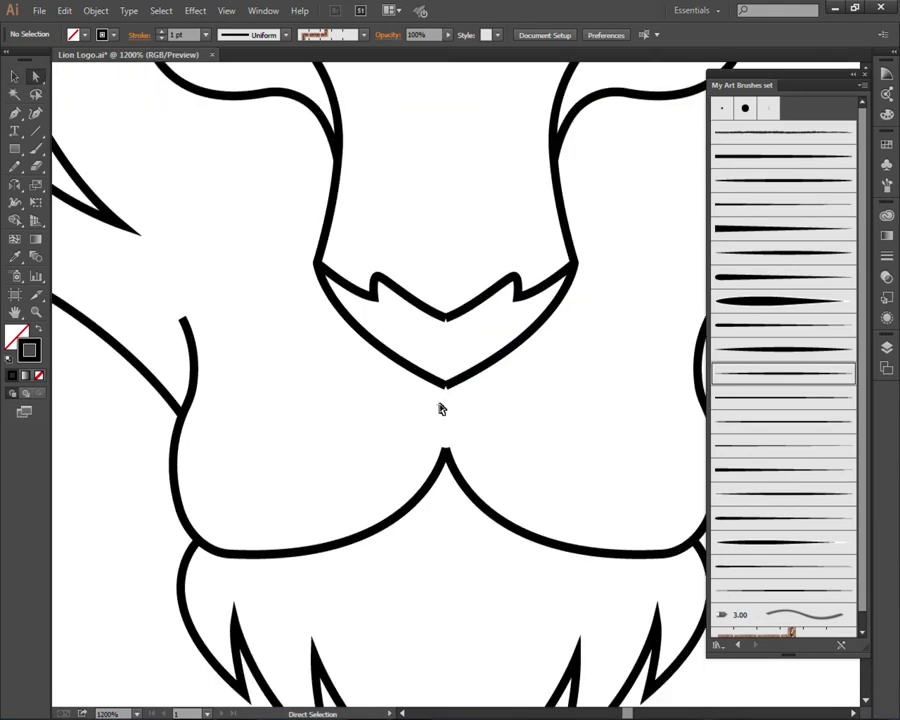
{"action": "left_click", "coordinate": [445, 384]}
{"action": "right_click", "coordinate": [458, 352]}
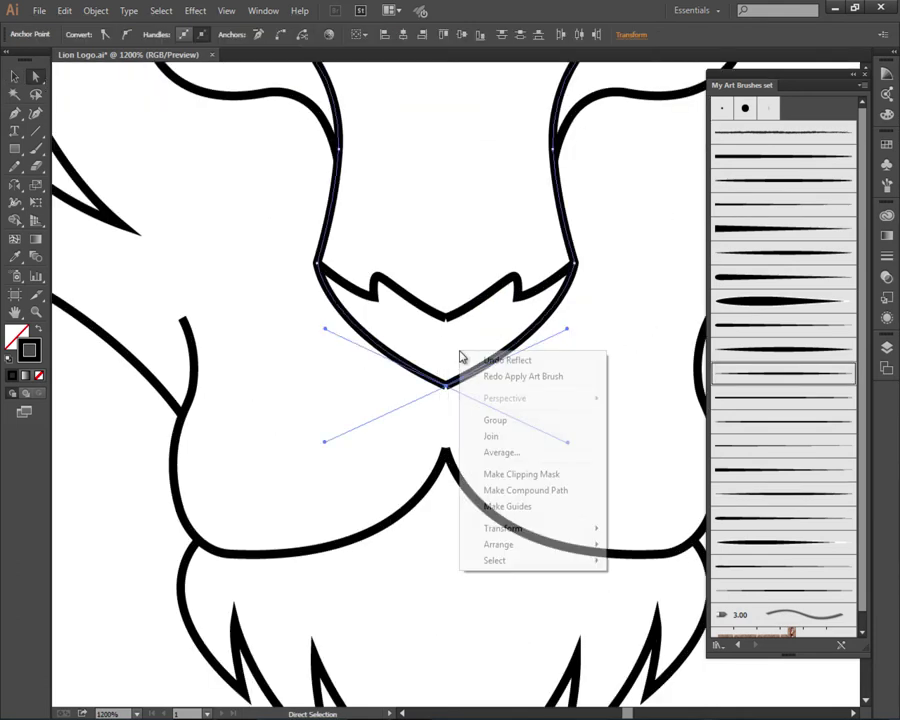
{"action": "left_click", "coordinate": [506, 455]}
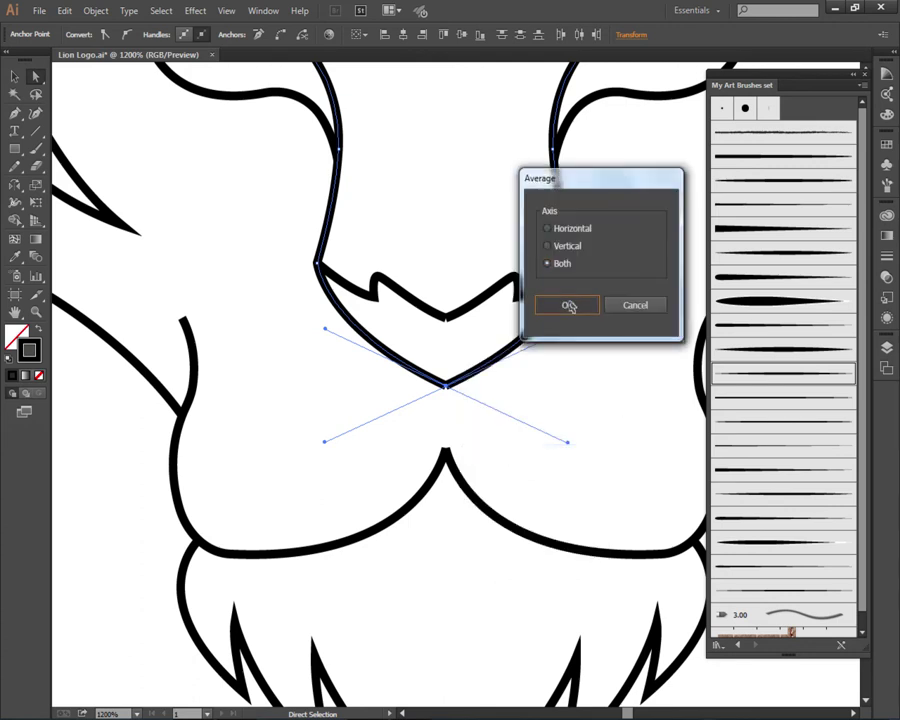
{"action": "left_click", "coordinate": [568, 303]}
{"action": "right_click", "coordinate": [464, 350]}
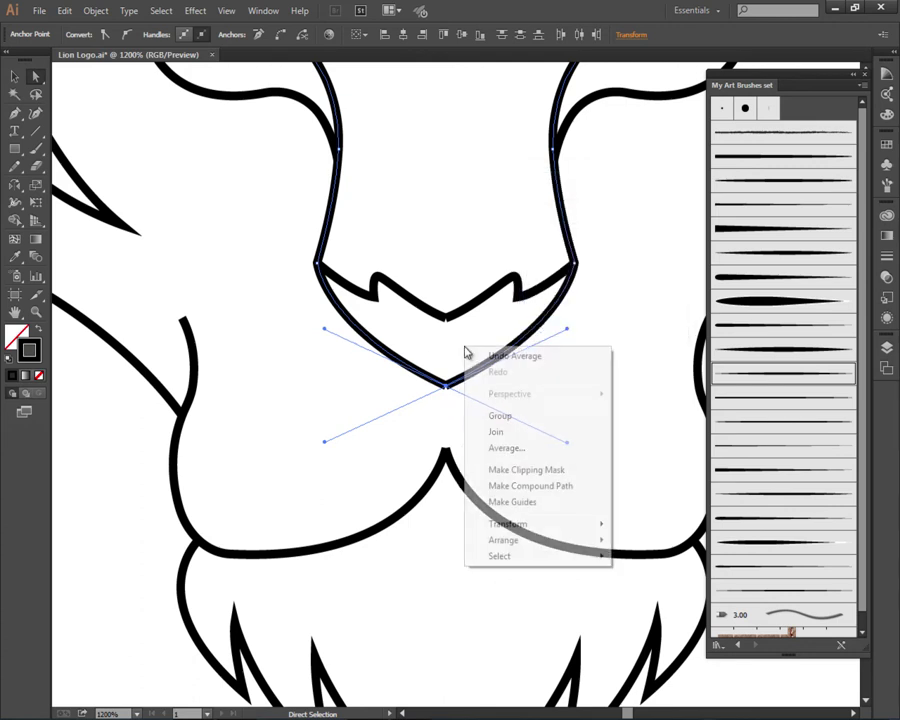
{"action": "left_click", "coordinate": [502, 433]}
{"action": "scroll", "coordinate": [503, 470], "scroll_direction": "down", "scroll_amount": 3}
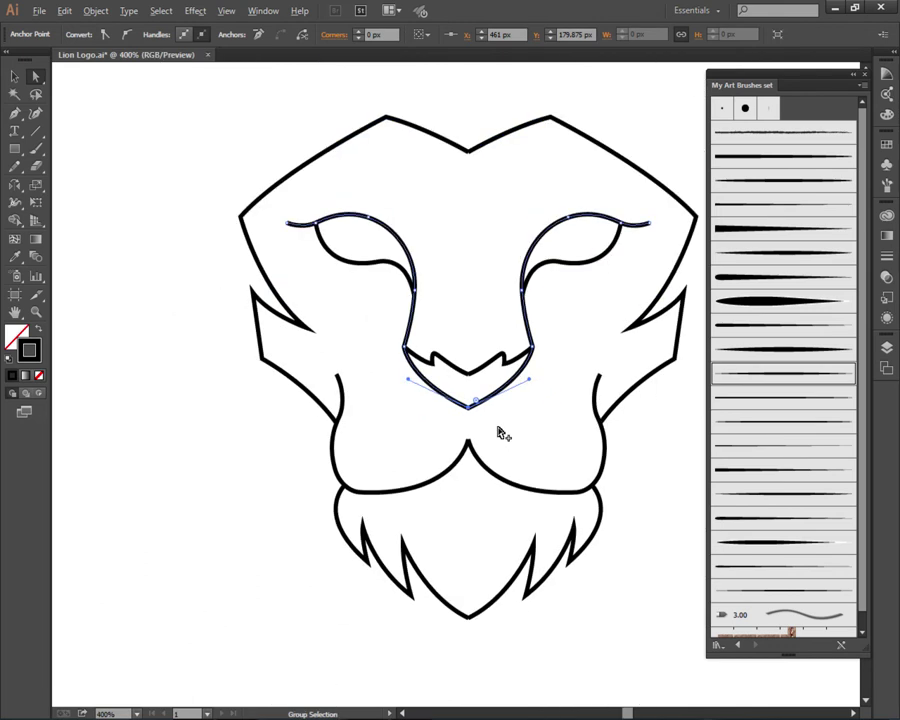
Step: Marquee-select the entire lion head and set its stroke weight to 2 pt
{"action": "left_click", "coordinate": [66, 132]}
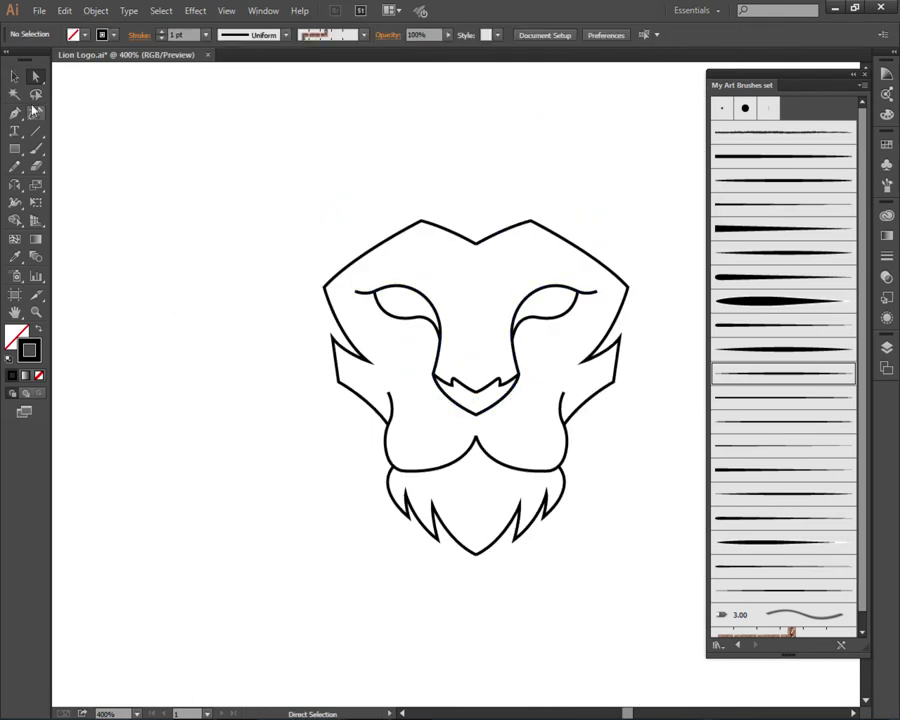
{"action": "left_click", "coordinate": [15, 76]}
{"action": "left_click", "coordinate": [430, 307]}
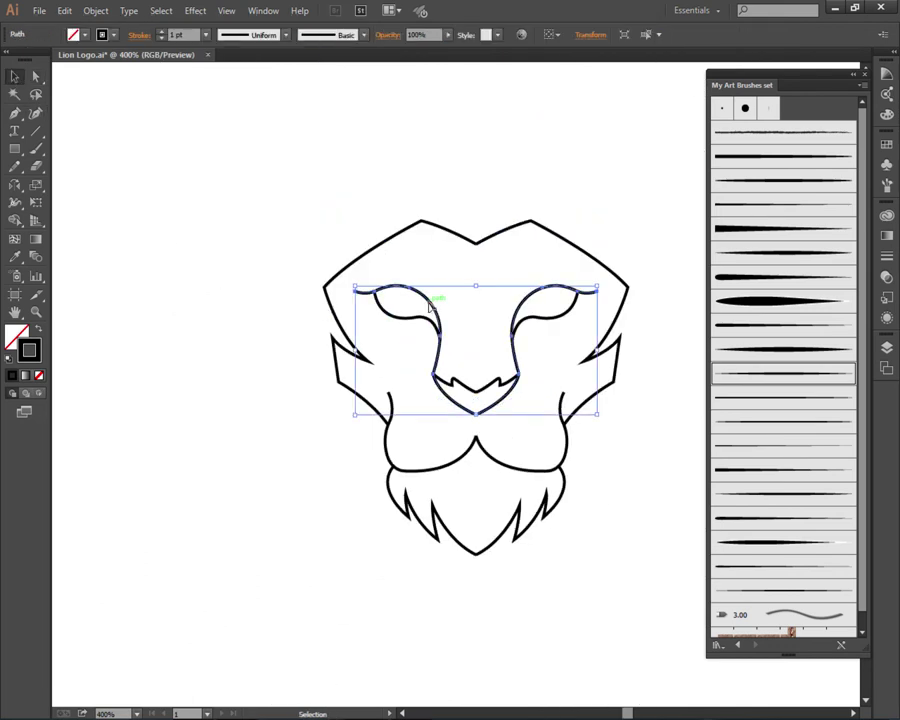
{"action": "left_click", "coordinate": [673, 388]}
{"action": "scroll", "coordinate": [251, 337], "scroll_direction": "down", "scroll_amount": 2}
{"action": "left_click_drag", "start_coordinate": [227, 203], "coordinate": [505, 475]}
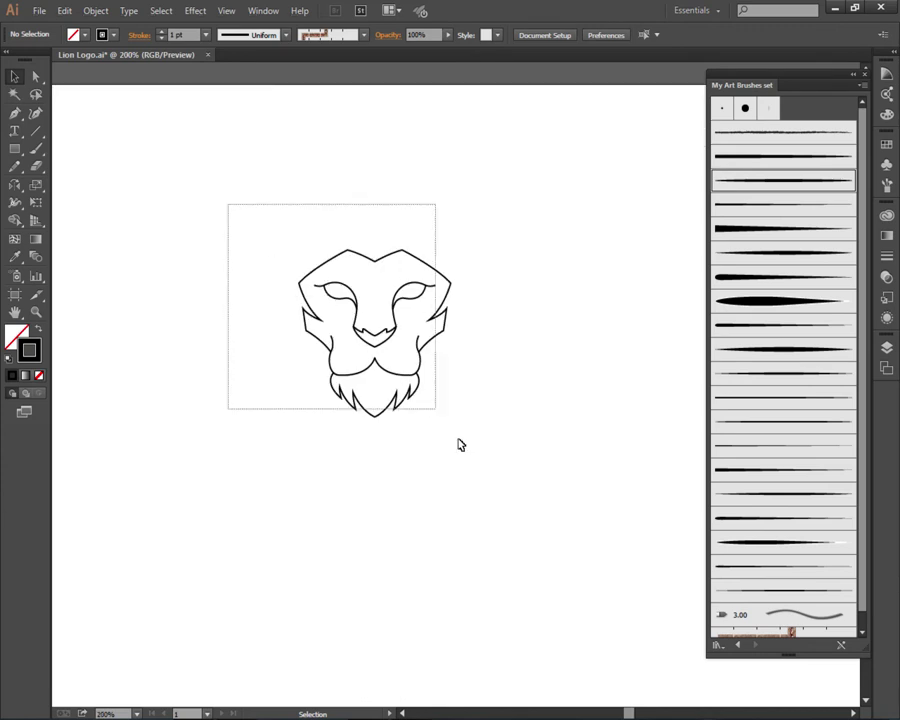
{"action": "left_click", "coordinate": [205, 34]}
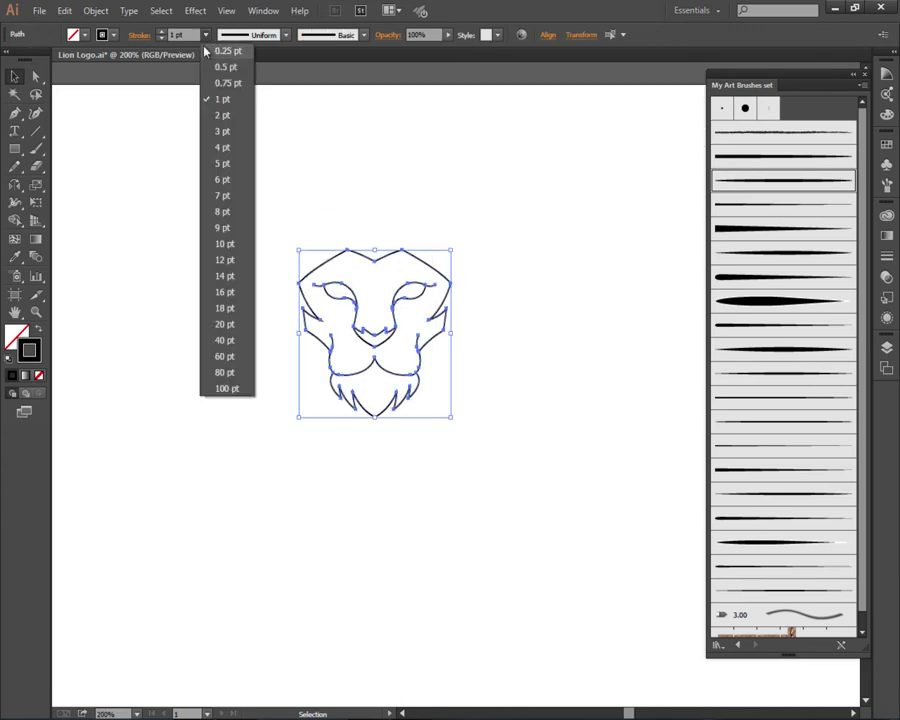
{"action": "left_click", "coordinate": [222, 130]}
{"action": "left_click", "coordinate": [233, 300]}
{"action": "scroll", "coordinate": [233, 300], "scroll_direction": "up", "scroll_amount": 2}
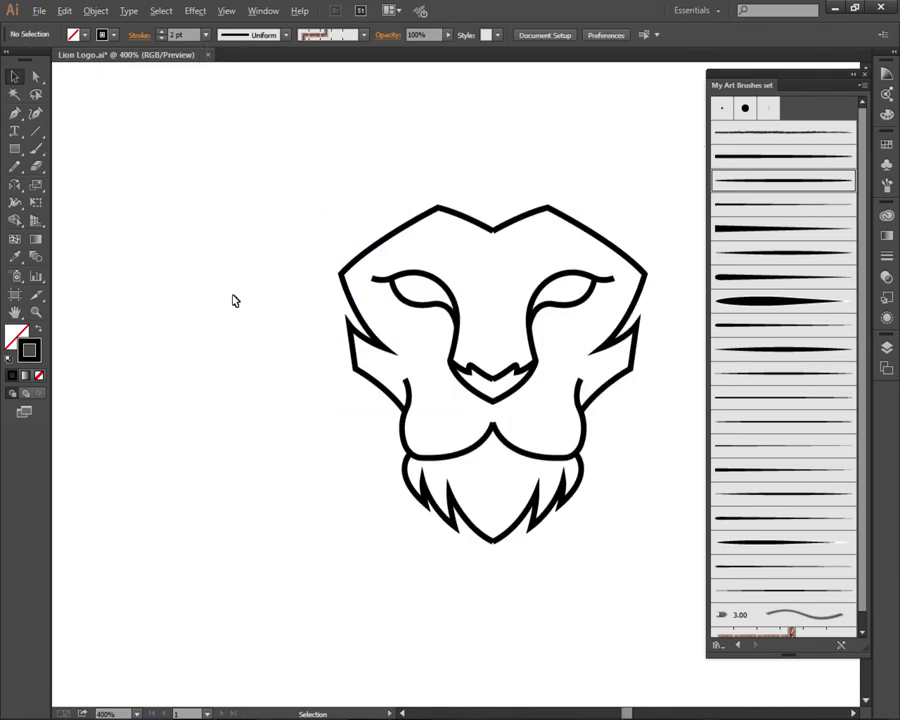
{"action": "scroll", "coordinate": [233, 300], "scroll_direction": "down", "scroll_amount": 1}
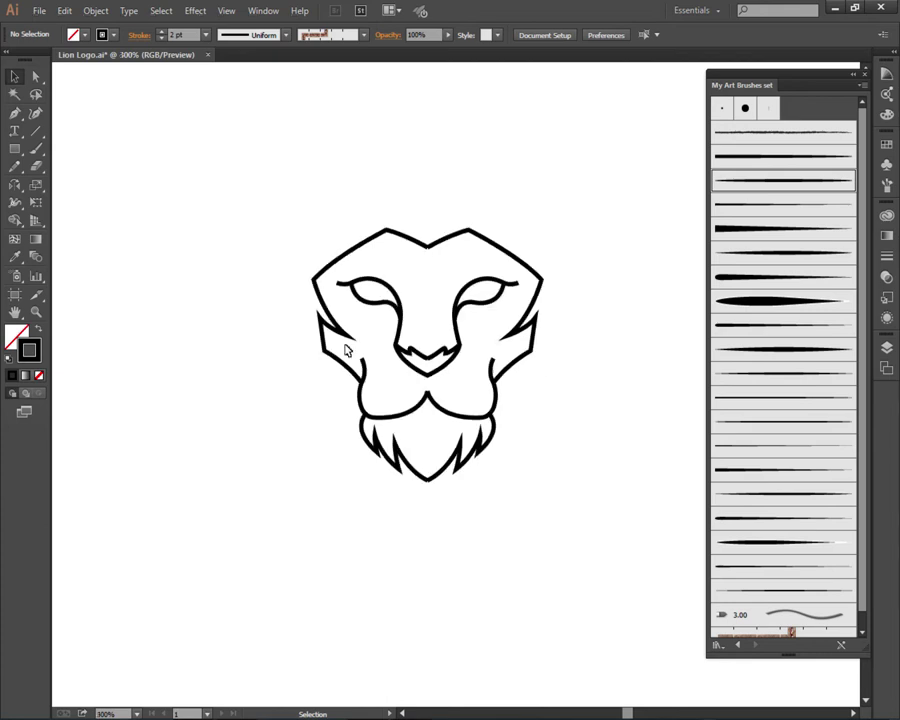
Step: Try several My Art Brushes set brushes on the eye-and-nose line, keeping a thin tapered one
{"action": "left_click", "coordinate": [402, 313]}
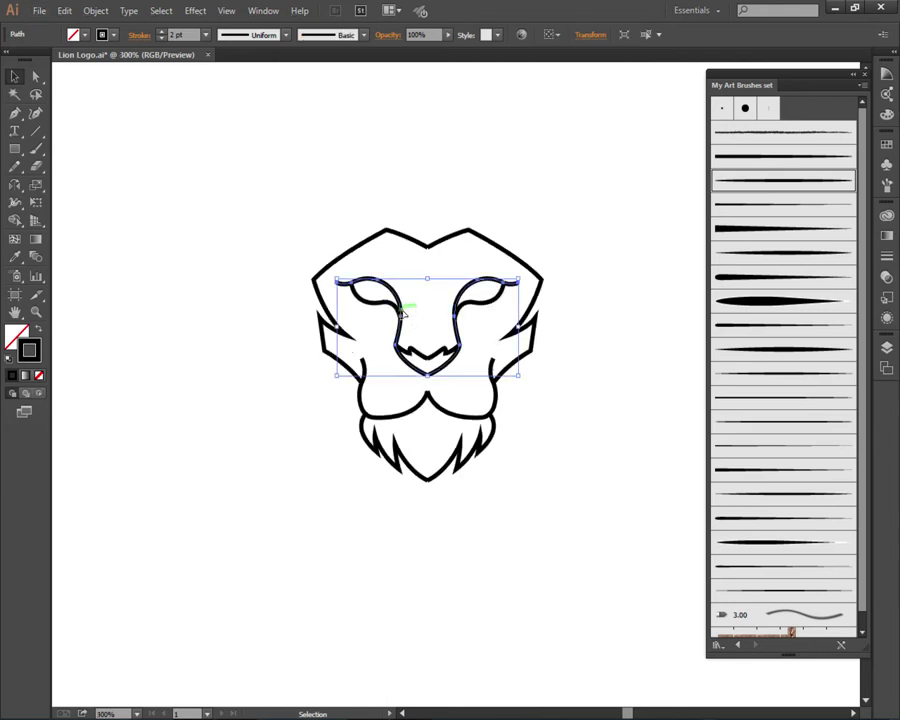
{"action": "scroll", "coordinate": [455, 330], "scroll_direction": "up", "scroll_amount": 2}
{"action": "left_click", "coordinate": [783, 431]}
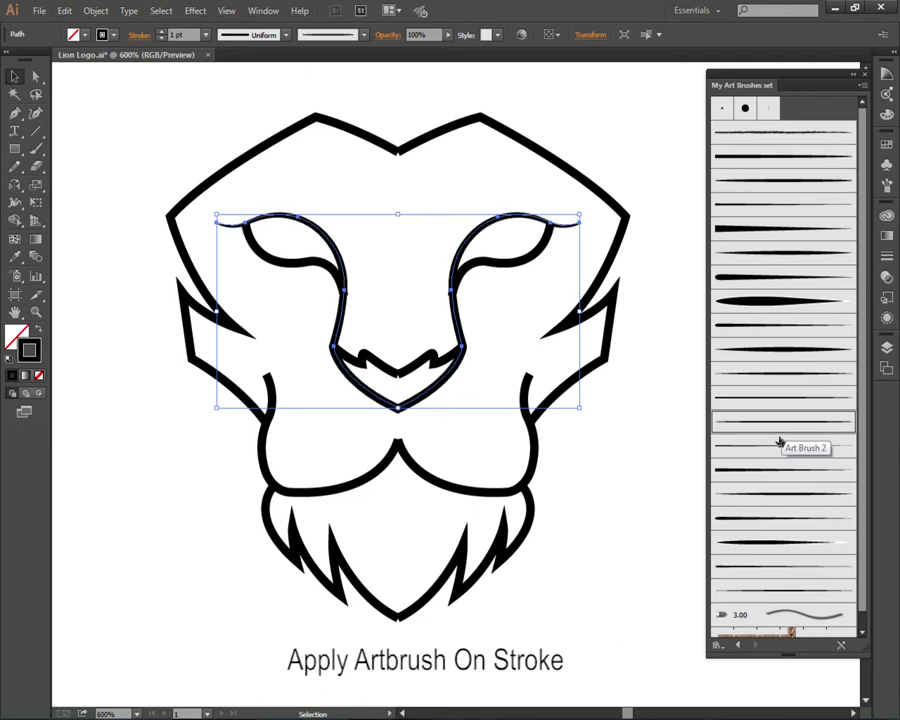
{"action": "left_click", "coordinate": [782, 495]}
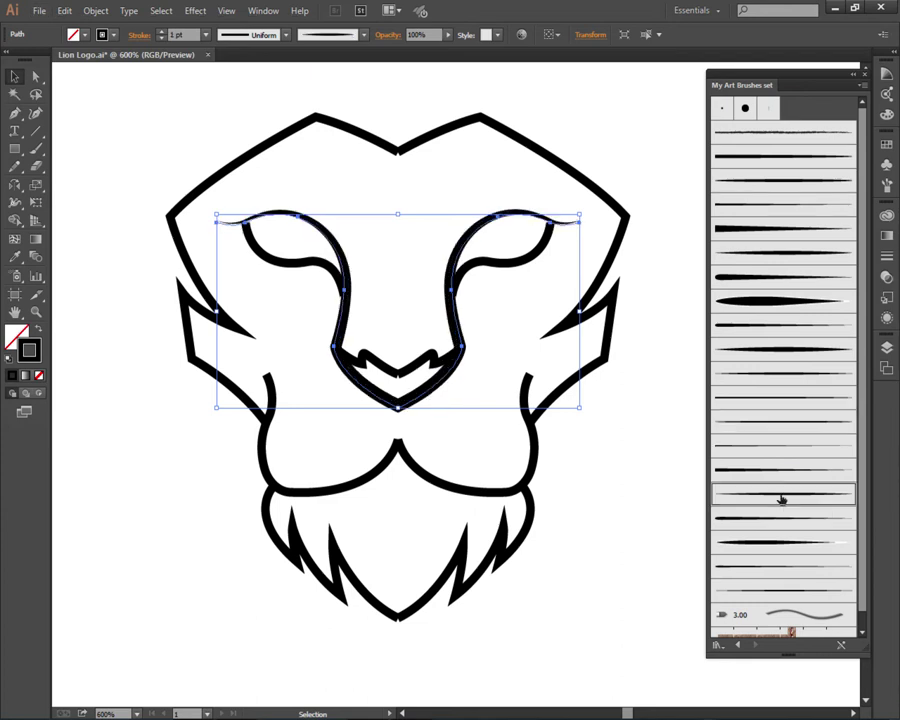
{"action": "left_click", "coordinate": [782, 350]}
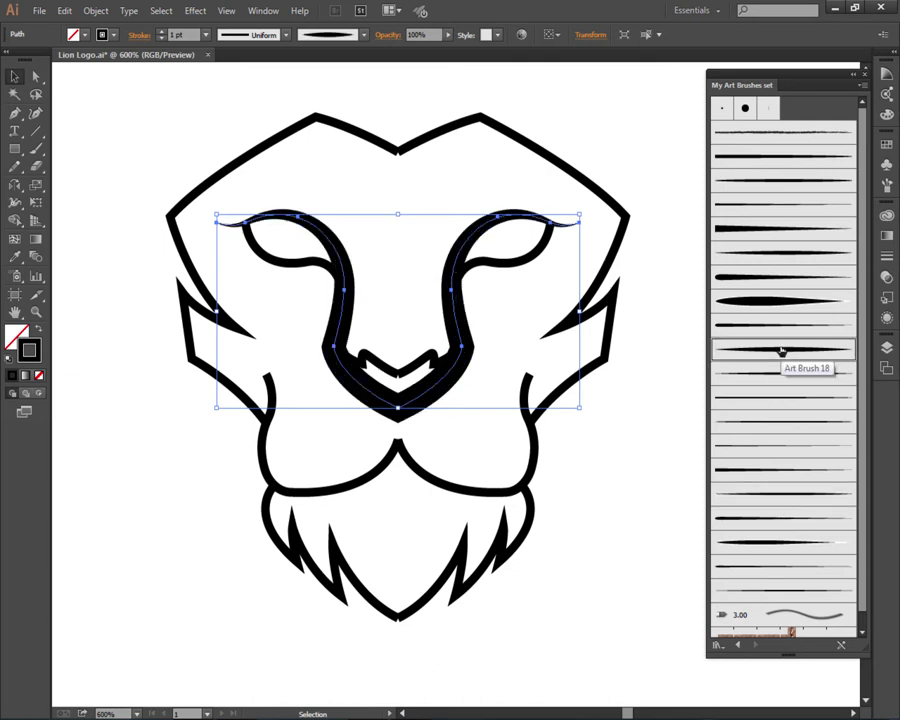
{"action": "left_click", "coordinate": [795, 432]}
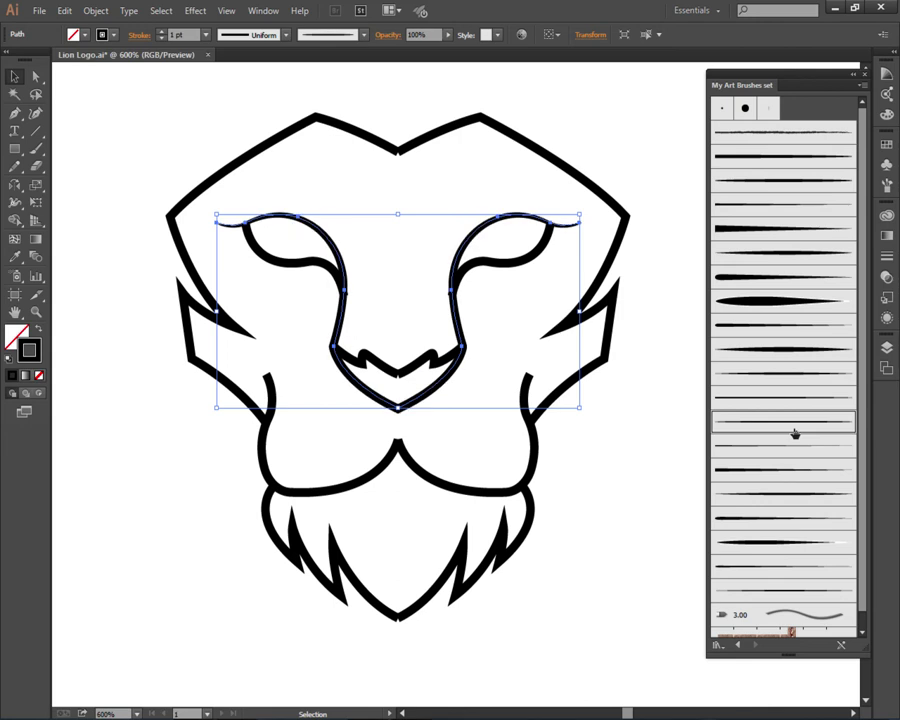
{"action": "left_click", "coordinate": [613, 440]}
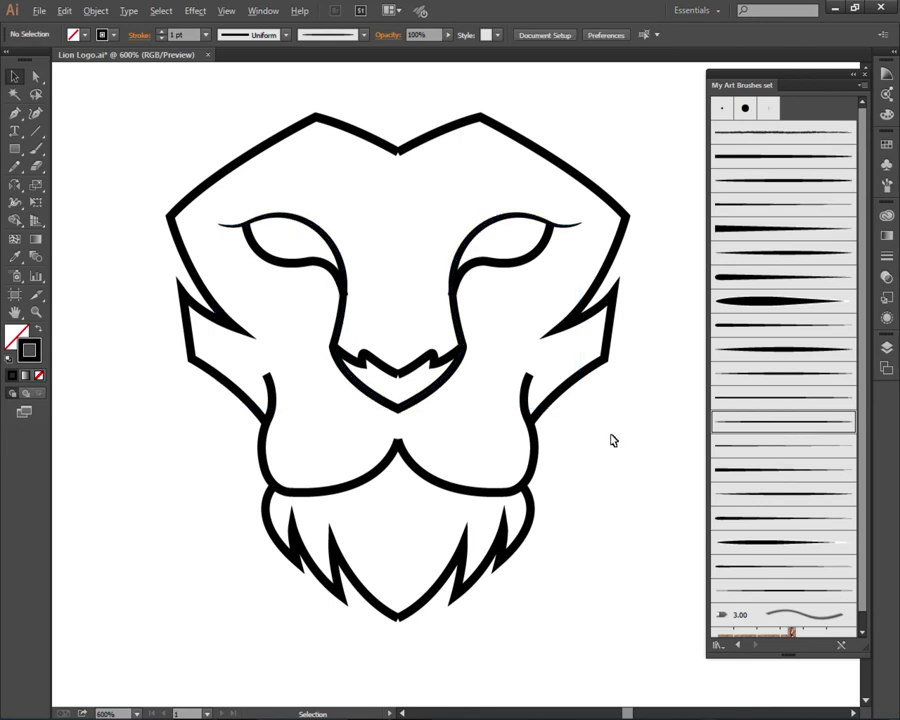
Step: Average on both axes and join the two cheek paths' endpoints at the centre
{"action": "key", "text": "a"}
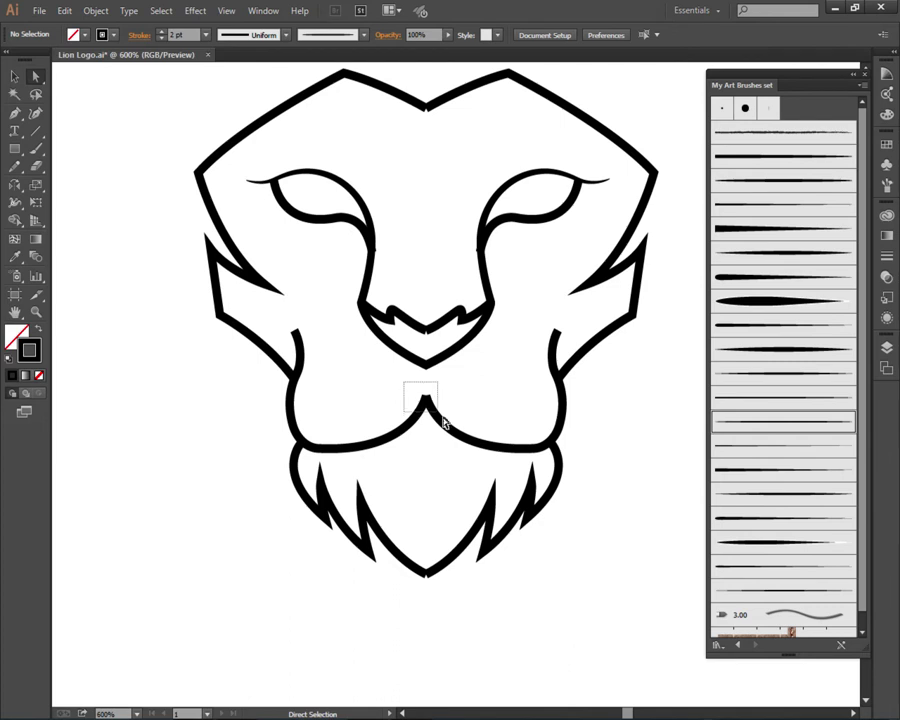
{"action": "left_click_drag", "start_coordinate": [398, 390], "coordinate": [440, 422]}
{"action": "right_click", "coordinate": [483, 398]}
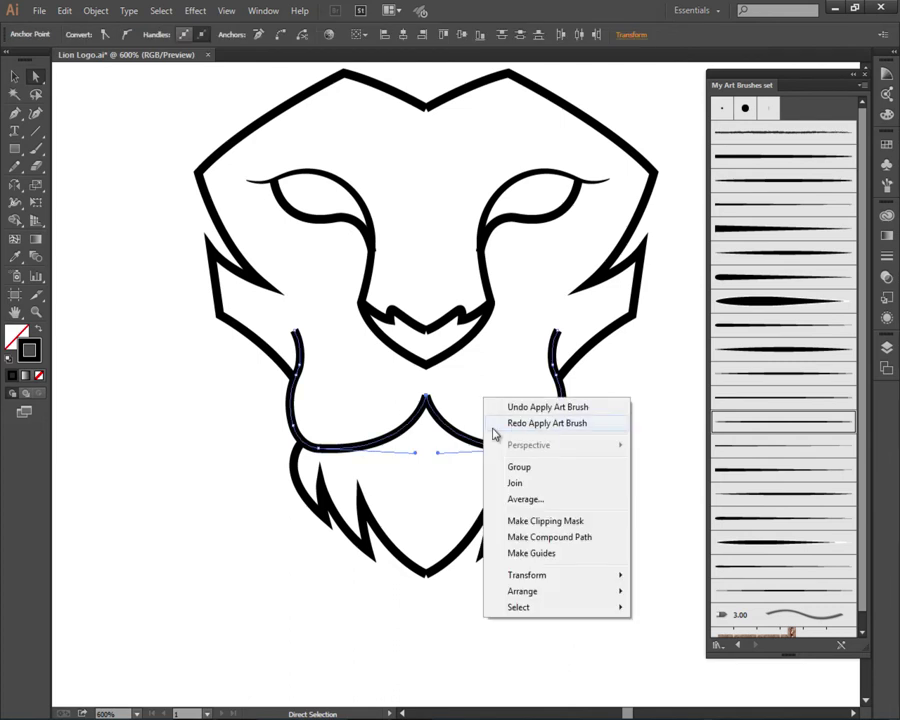
{"action": "left_click", "coordinate": [516, 499]}
{"action": "left_click", "coordinate": [584, 306]}
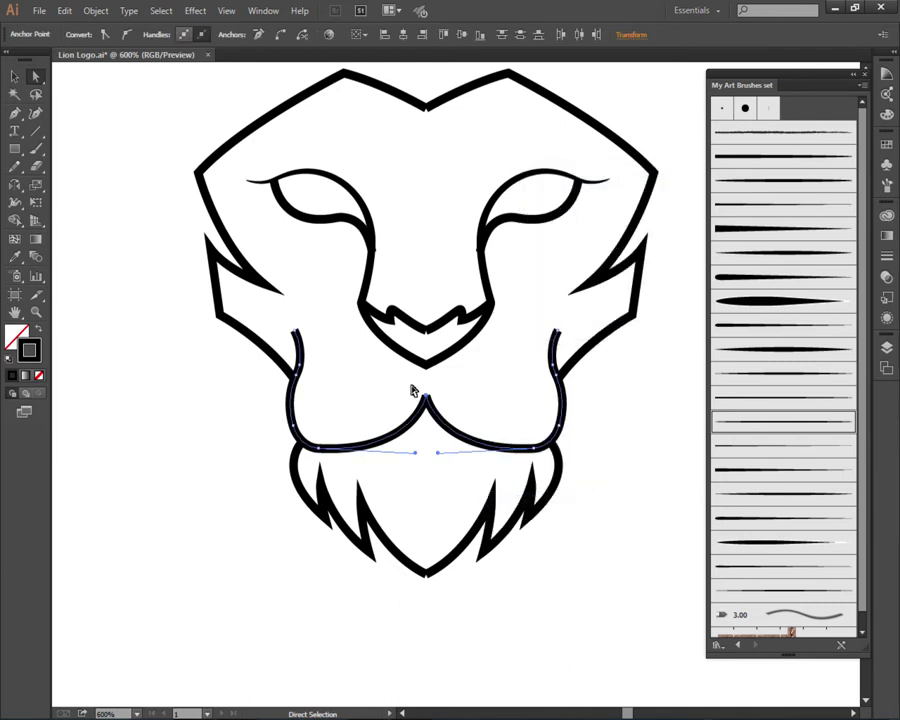
{"action": "right_click", "coordinate": [479, 395]}
{"action": "left_click", "coordinate": [513, 477]}
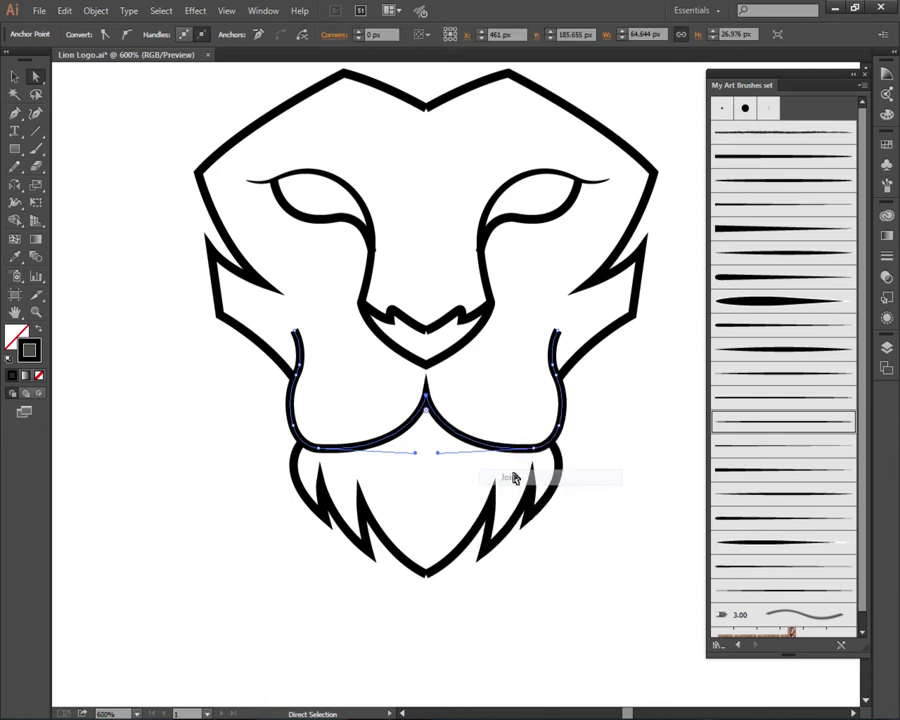
{"action": "left_click", "coordinate": [14, 76]}
{"action": "left_click", "coordinate": [541, 509]}
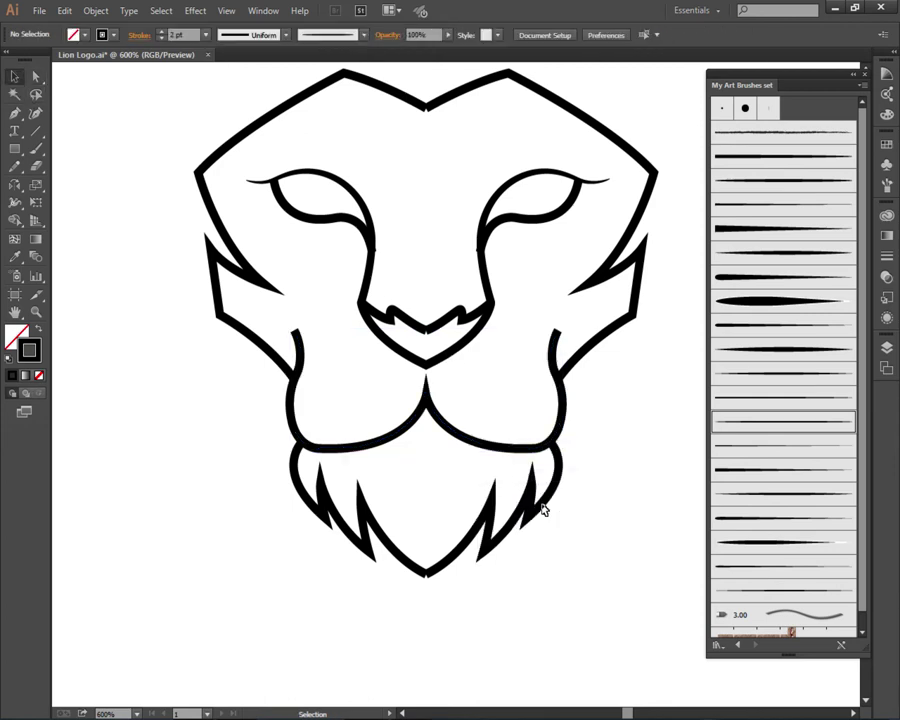
Step: Apply a thicker brush from the My Art Brushes set to the mouth-and-cheek line
{"action": "left_click", "coordinate": [552, 420]}
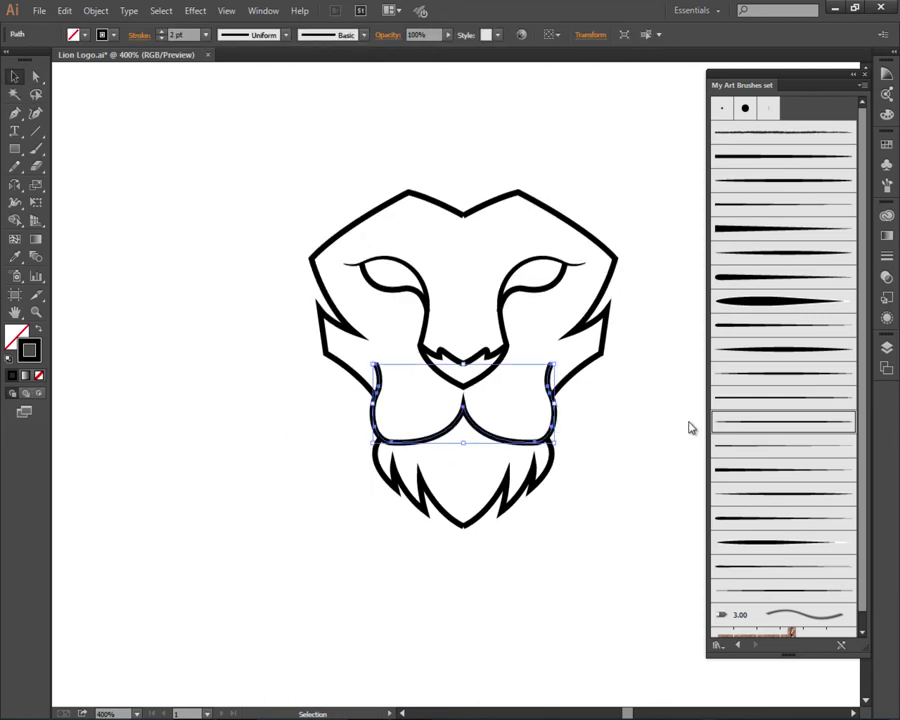
{"action": "left_click", "coordinate": [655, 444]}
{"action": "scroll", "coordinate": [652, 450], "scroll_direction": "down", "scroll_amount": 2}
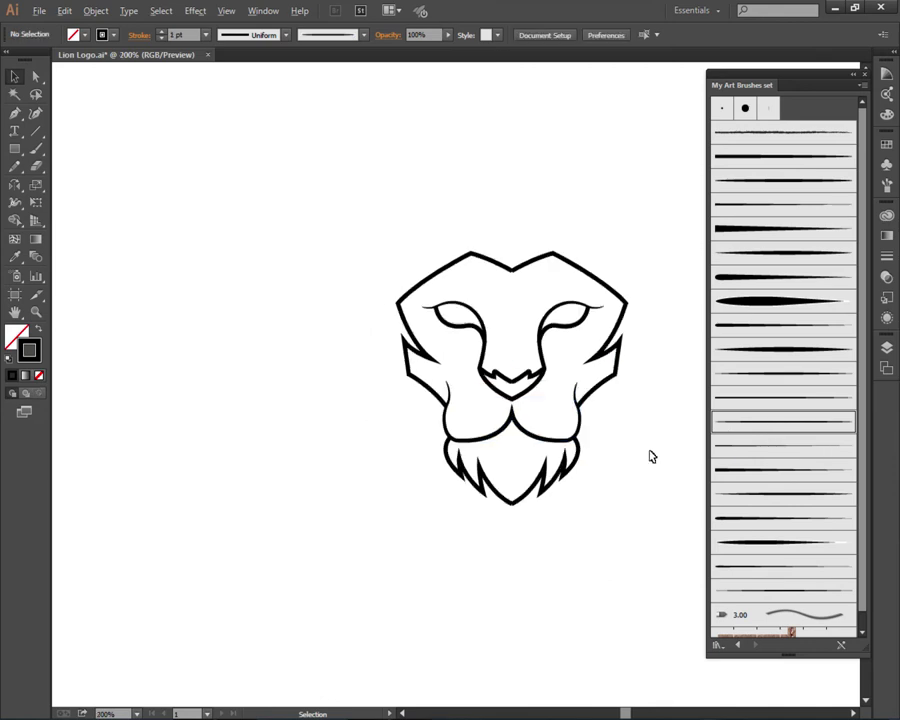
{"action": "scroll", "coordinate": [650, 456], "scroll_direction": "up", "scroll_amount": 1}
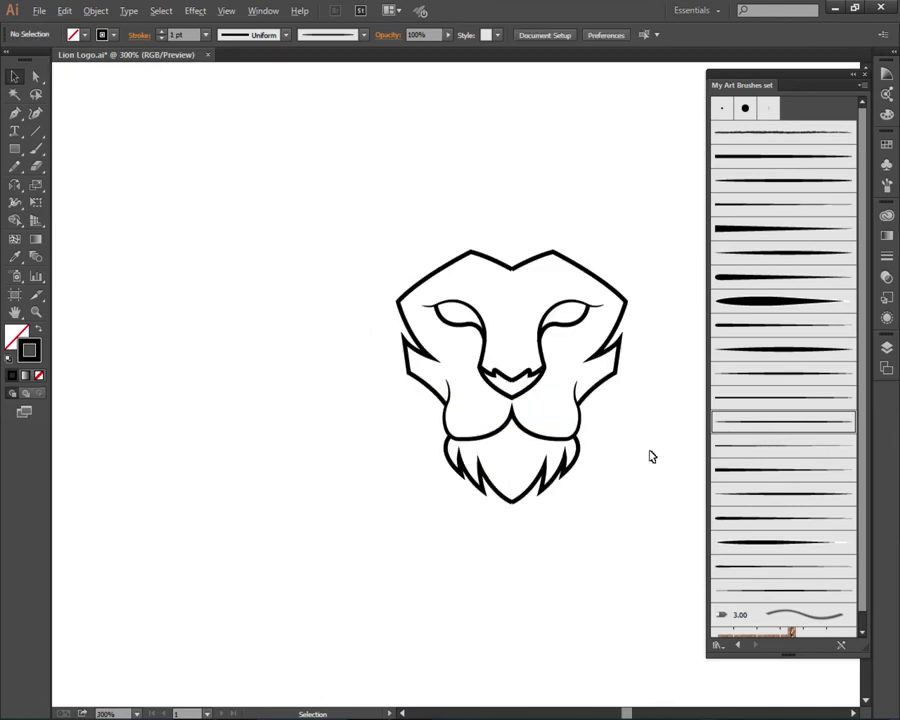
{"action": "left_click", "coordinate": [587, 422]}
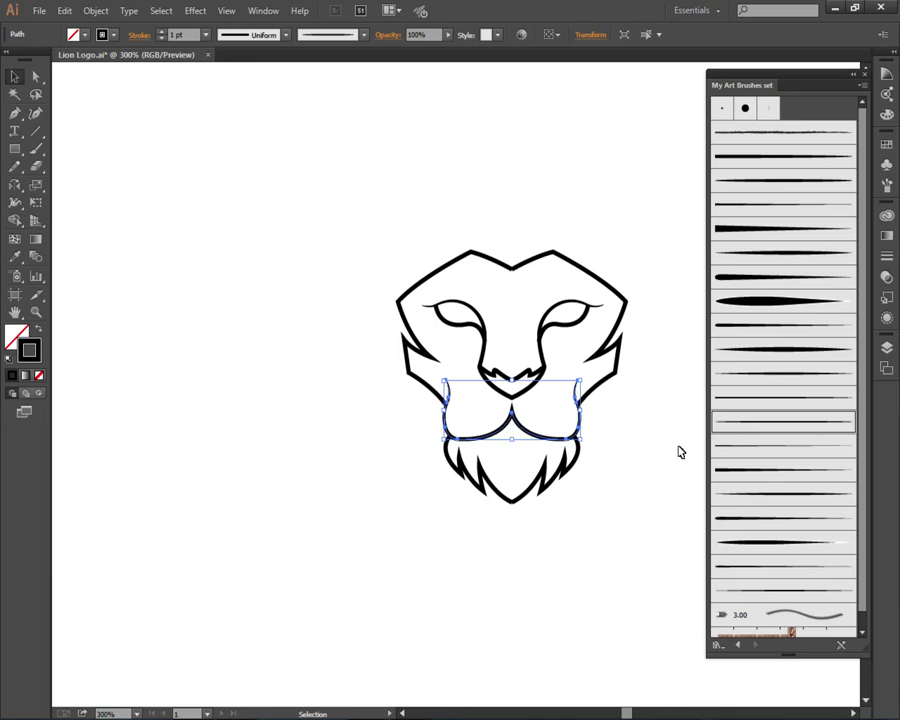
{"action": "left_click", "coordinate": [748, 493]}
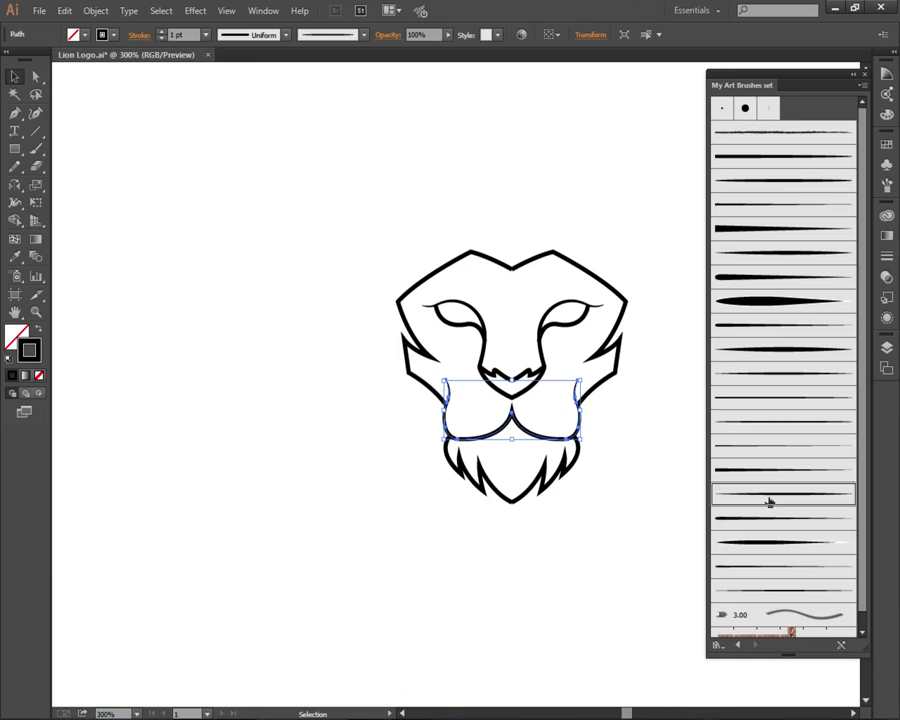
{"action": "left_click", "coordinate": [680, 492]}
{"action": "key", "text": "ctrl+z"}
{"action": "left_click", "coordinate": [803, 186]}
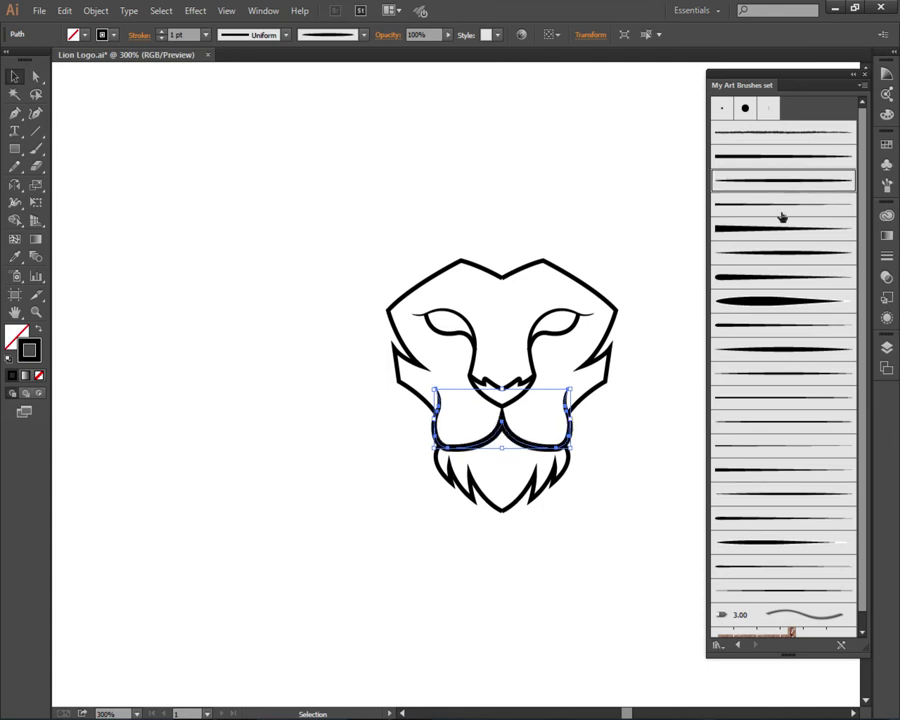
{"action": "left_click", "coordinate": [645, 426]}
{"action": "scroll", "coordinate": [628, 425], "scroll_direction": "down", "scroll_amount": 1}
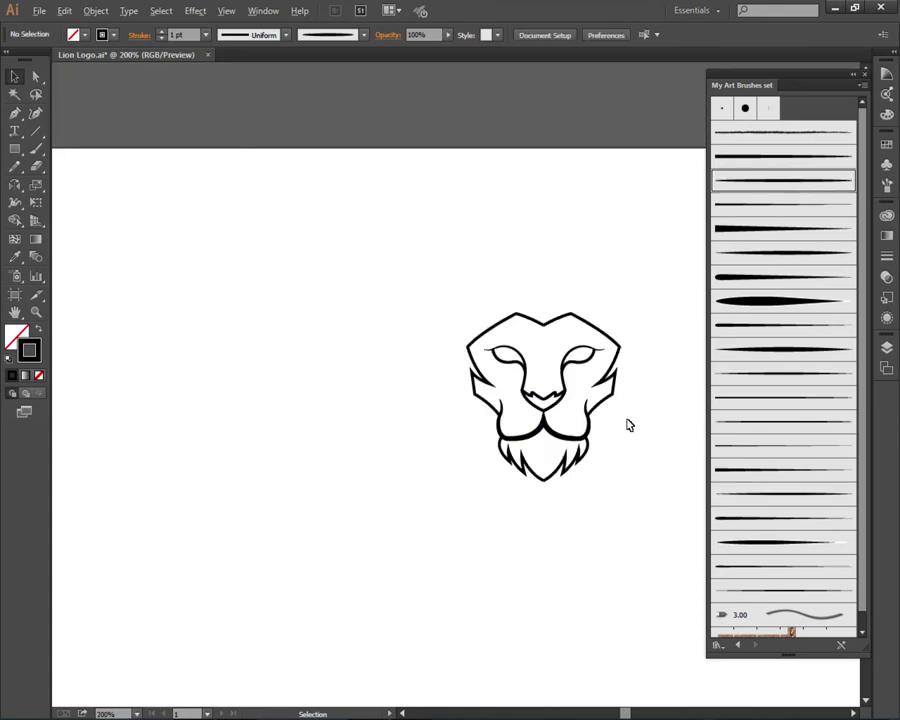
{"action": "scroll", "coordinate": [628, 425], "scroll_direction": "up", "scroll_amount": 1}
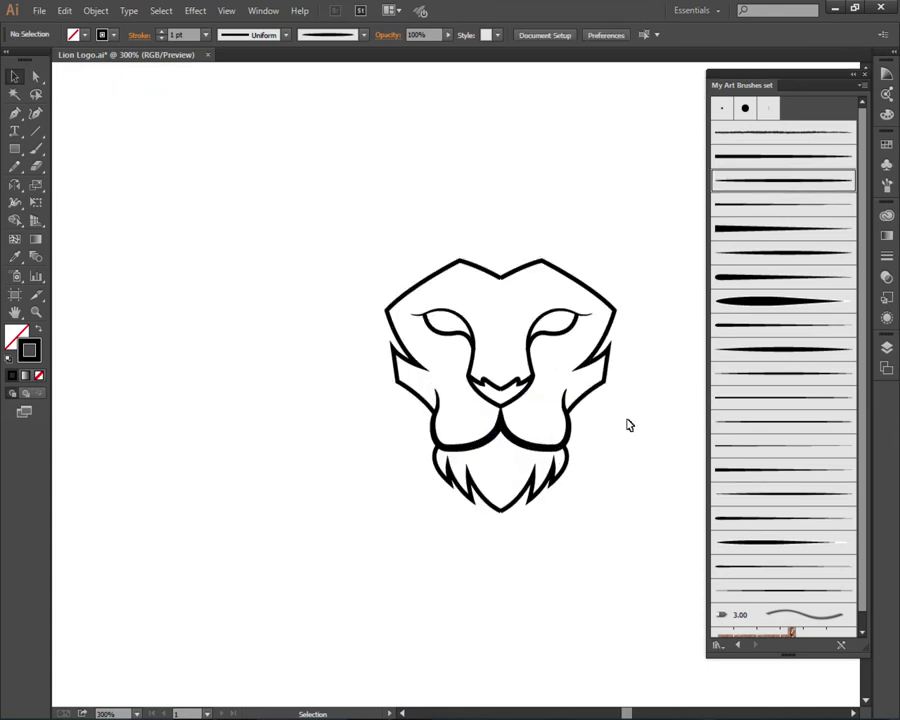
Step: Give the eyes-and-nose line a bolder tapered brush stroke and recentre the view
{"action": "left_click", "coordinate": [531, 363]}
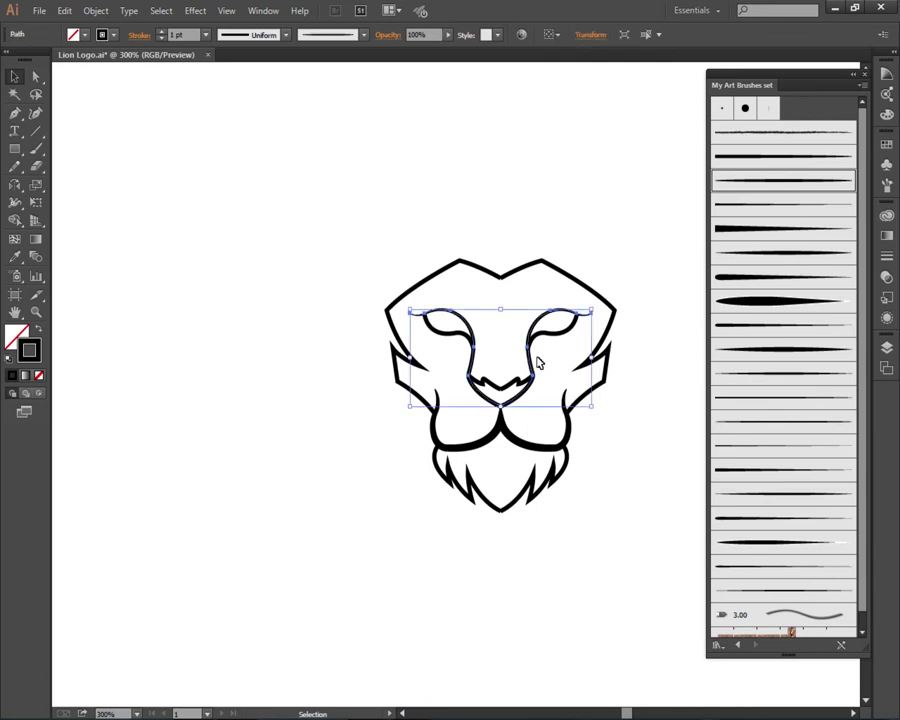
{"action": "left_click", "coordinate": [762, 182]}
{"action": "left_click", "coordinate": [642, 251]}
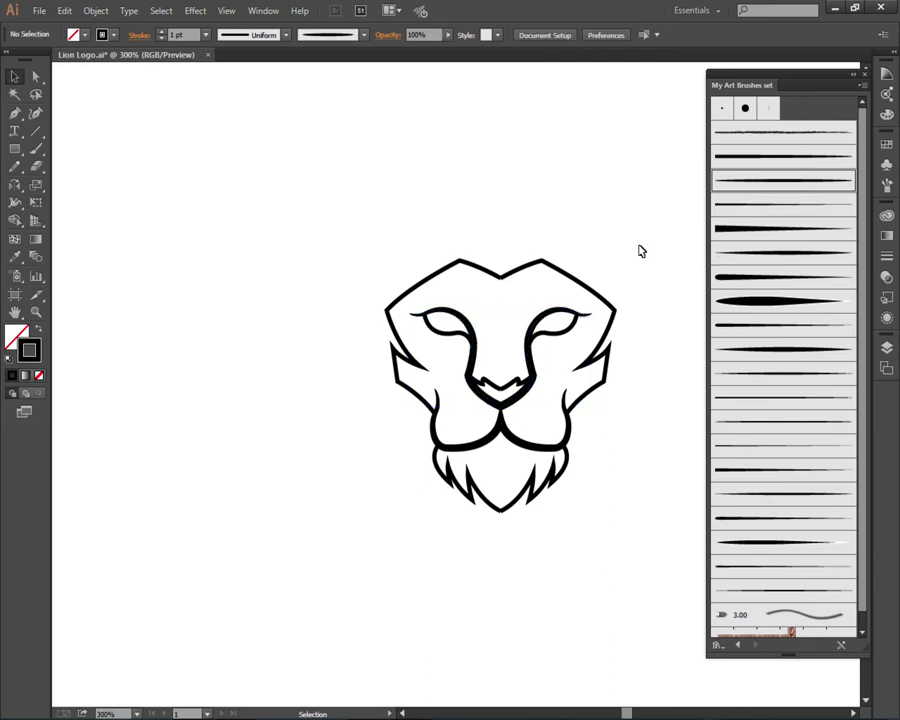
{"action": "scroll", "coordinate": [637, 253], "scroll_direction": "down", "scroll_amount": 1}
{"action": "left_click_drag", "start_coordinate": [642, 243], "coordinate": [598, 268]}
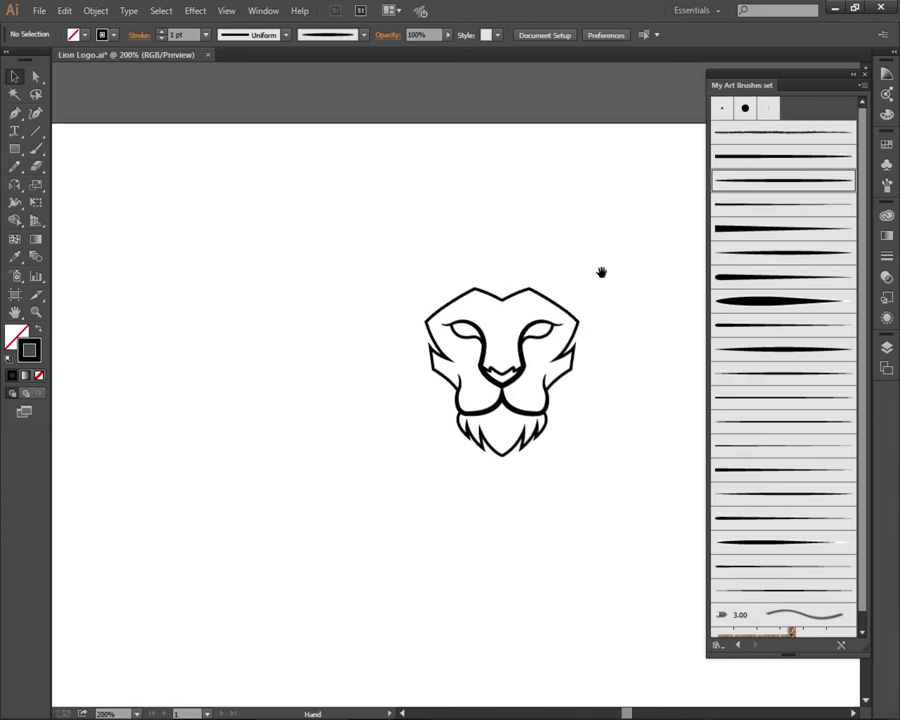
{"action": "scroll", "coordinate": [583, 422], "scroll_direction": "up", "scroll_amount": 2}
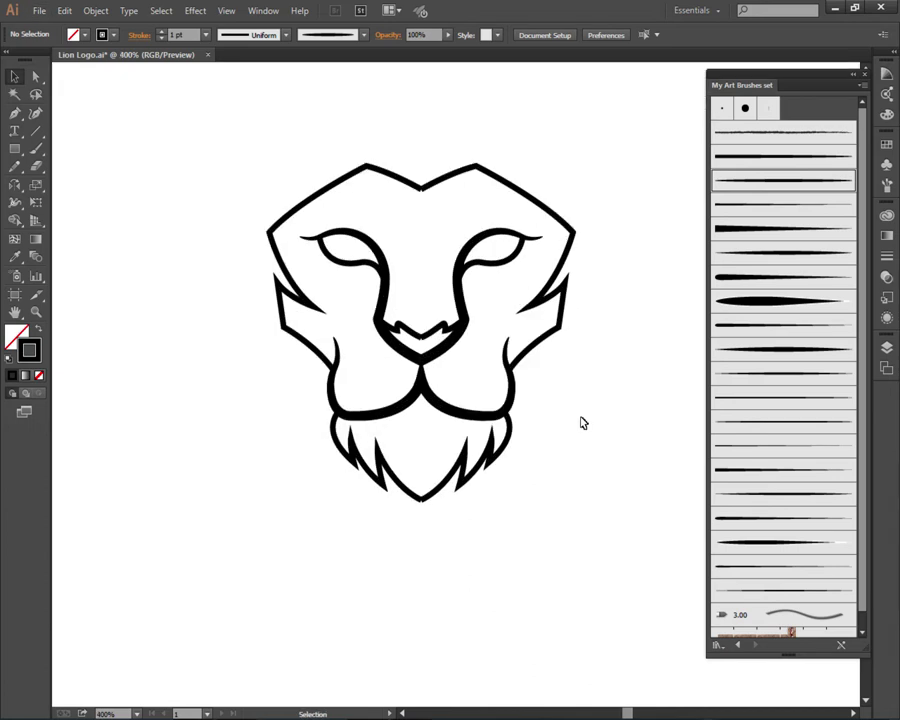
{"action": "scroll", "coordinate": [593, 413], "scroll_direction": "down", "scroll_amount": 1}
{"action": "scroll", "coordinate": [593, 413], "scroll_direction": "down", "scroll_amount": 1}
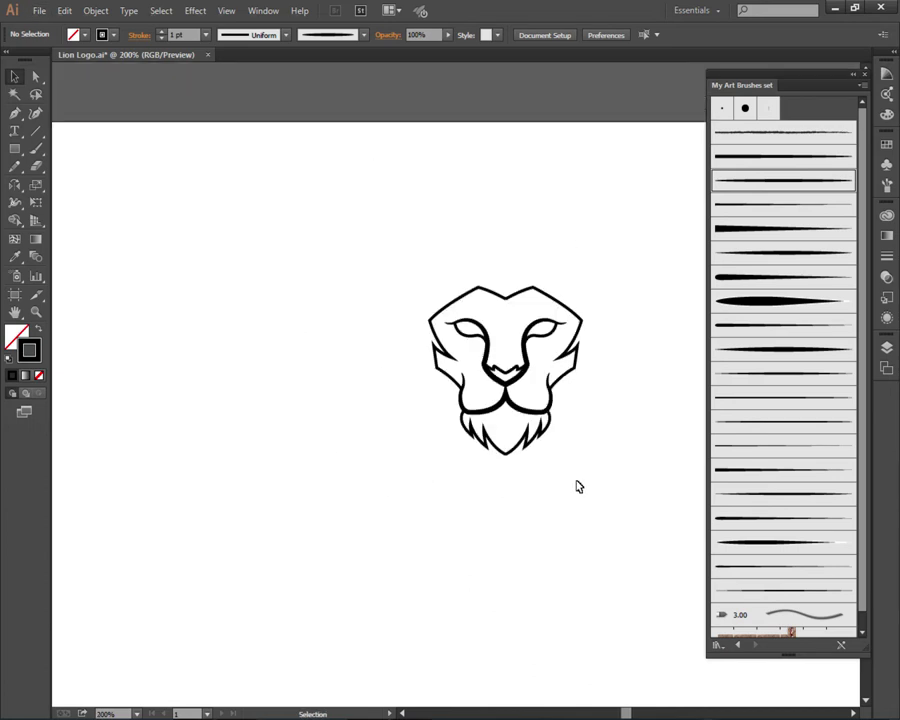
{"action": "left_click_drag", "start_coordinate": [588, 488], "coordinate": [538, 491]}
Step: Average the beard's two bottom anchors on both axes at the chin tip
{"action": "left_click", "coordinate": [36, 76]}
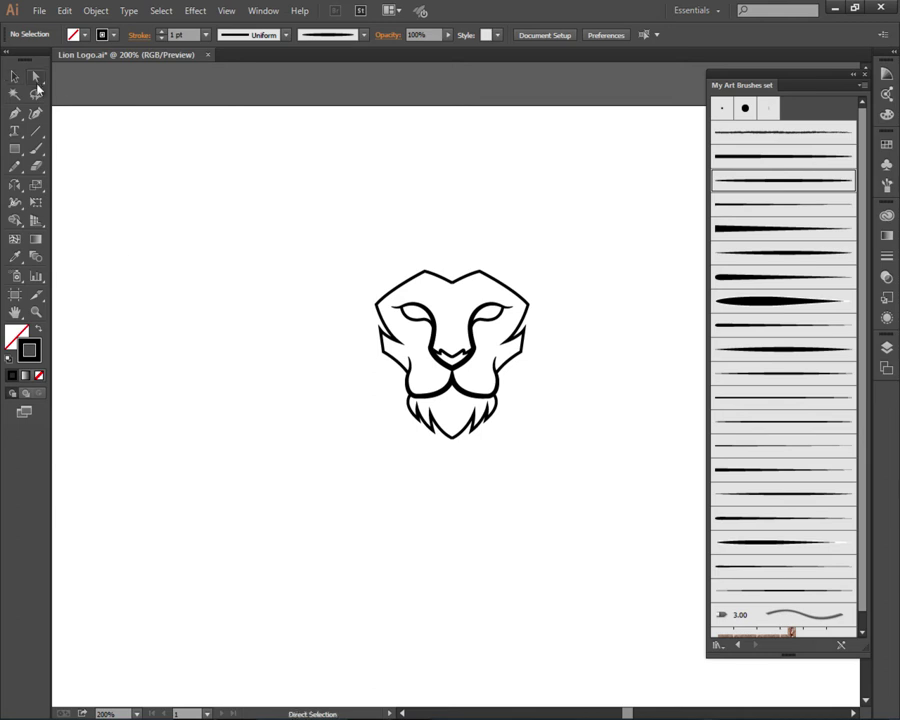
{"action": "scroll", "coordinate": [465, 490], "scroll_direction": "up", "scroll_amount": 2}
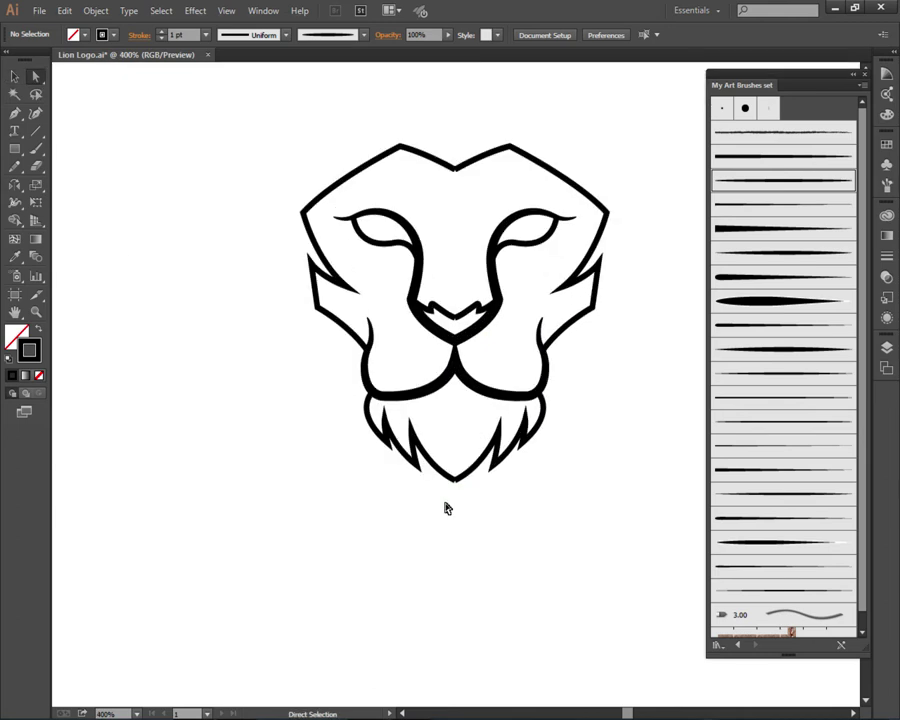
{"action": "left_click_drag", "start_coordinate": [439, 508], "coordinate": [474, 468]}
{"action": "right_click", "coordinate": [462, 437]}
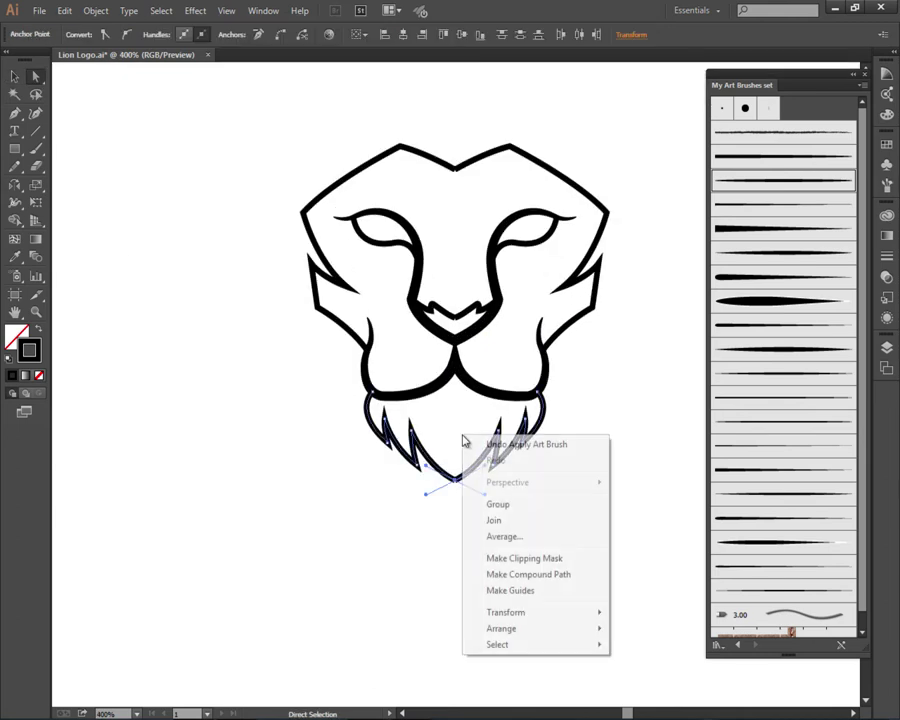
{"action": "left_click", "coordinate": [503, 536]}
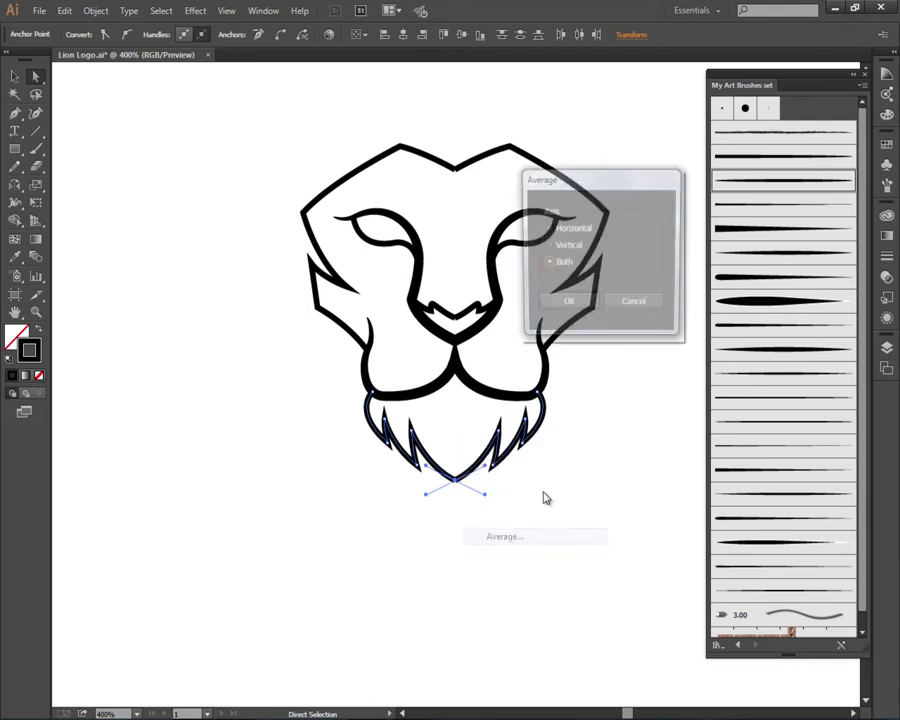
{"action": "left_click", "coordinate": [567, 306]}
Step: Join the overlapping beard anchors into a single pointed chin point
{"action": "left_click", "coordinate": [466, 545]}
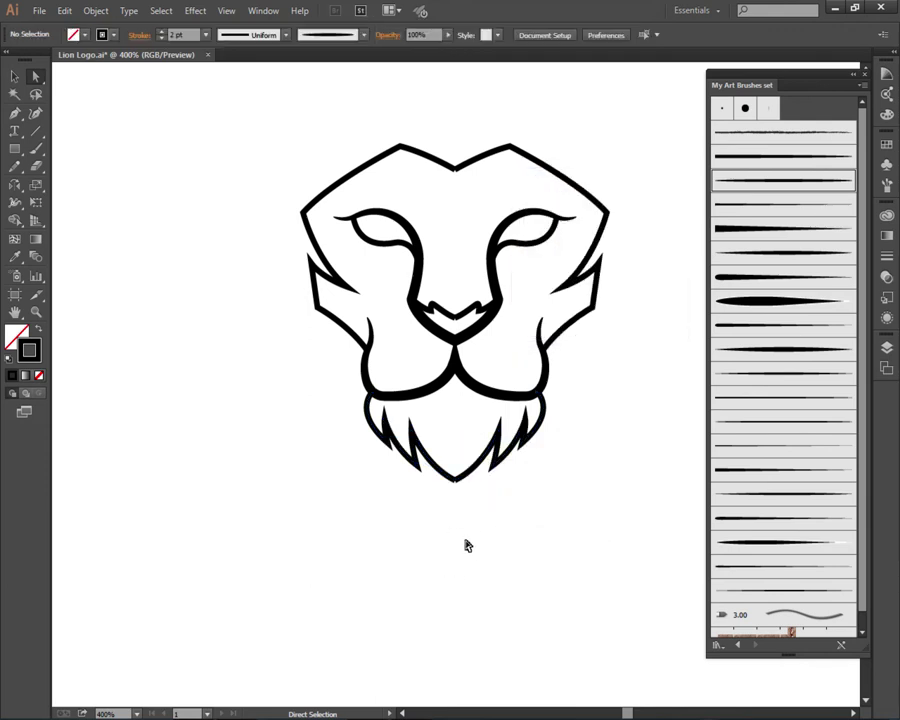
{"action": "left_click_drag", "start_coordinate": [472, 462], "coordinate": [474, 464]}
{"action": "right_click", "coordinate": [552, 481]}
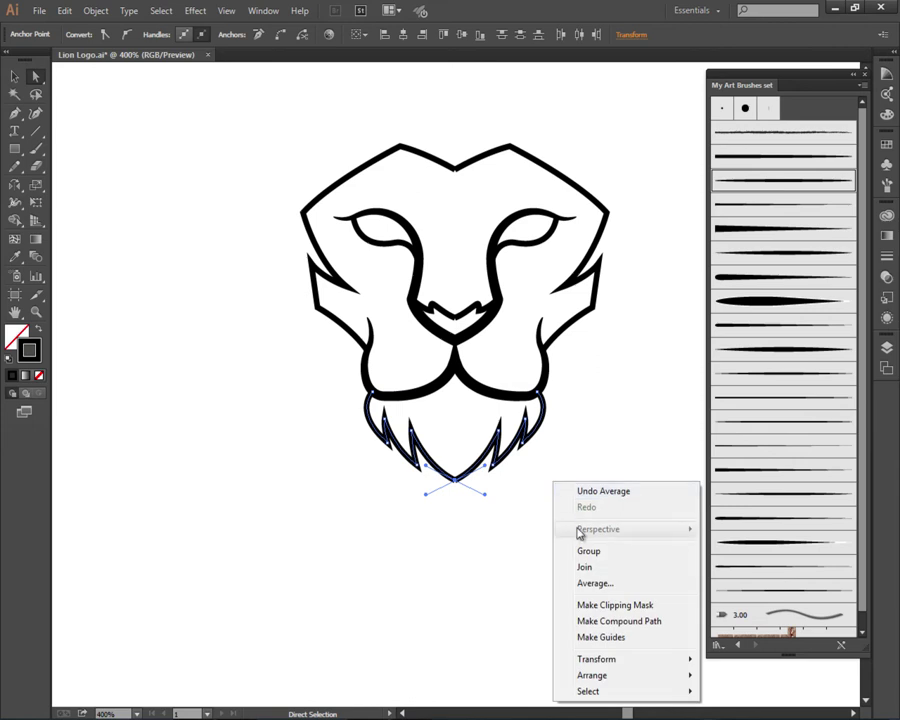
{"action": "left_click", "coordinate": [587, 569]}
{"action": "left_click", "coordinate": [15, 76]}
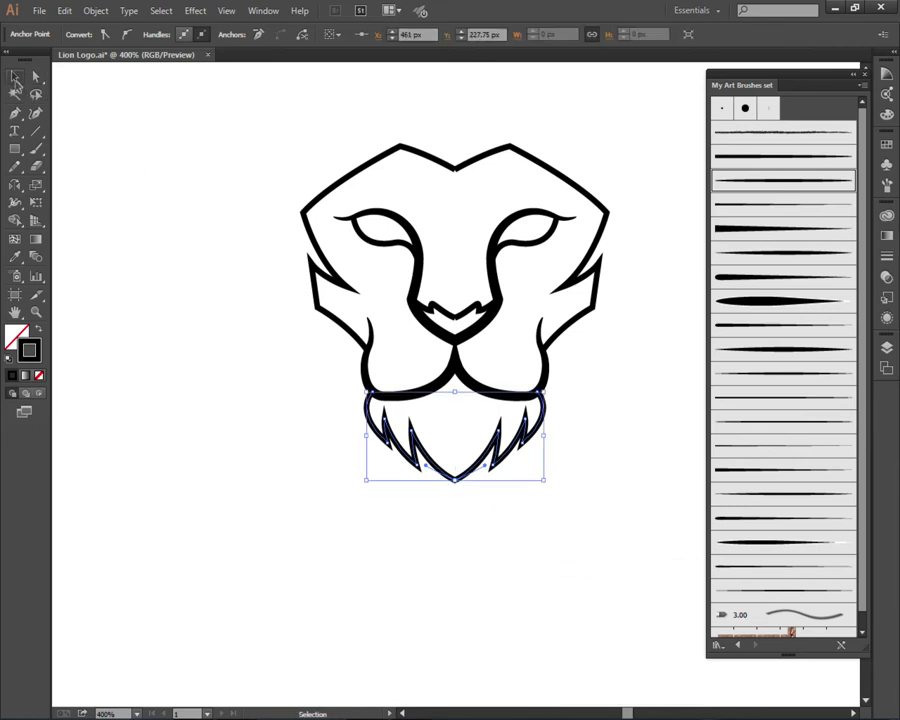
{"action": "left_click", "coordinate": [367, 275]}
{"action": "left_click", "coordinate": [393, 243]}
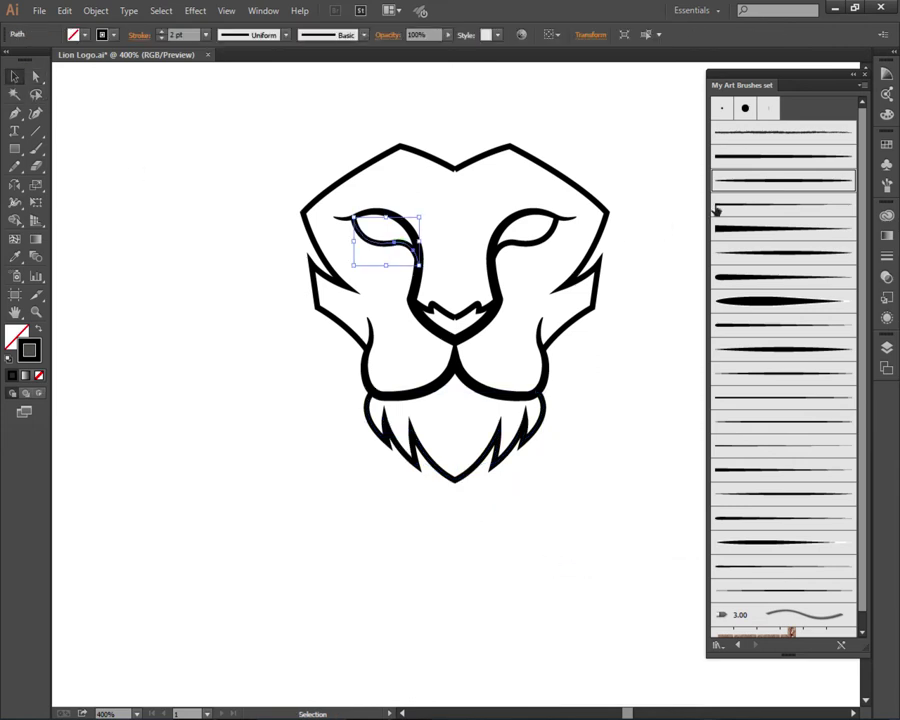
Step: Apply the thicker art brush to the right eye line
{"action": "left_click", "coordinate": [640, 400]}
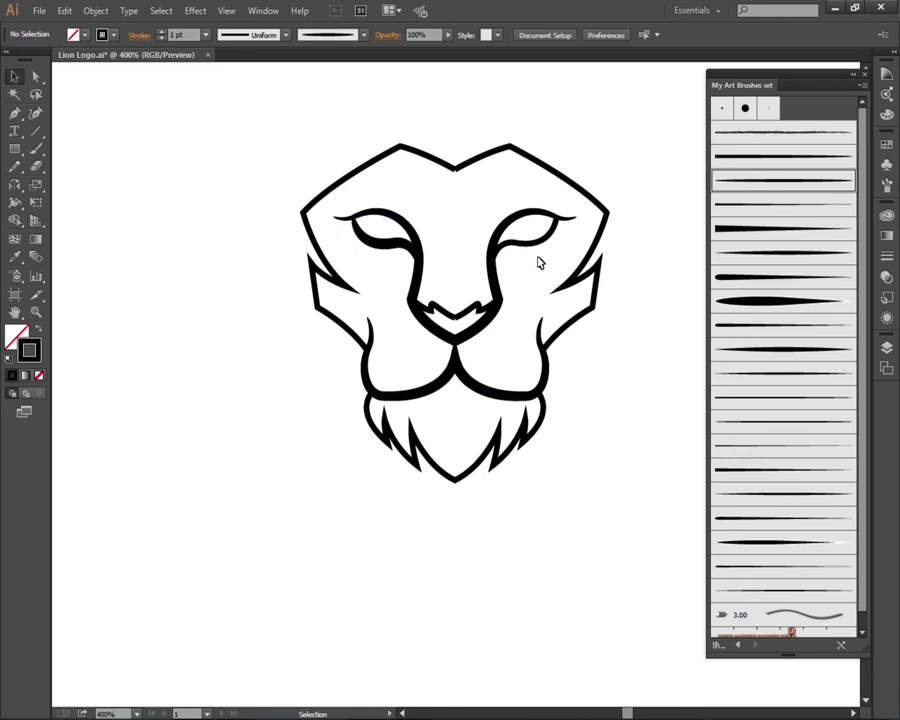
{"action": "left_click", "coordinate": [540, 245]}
{"action": "left_click", "coordinate": [768, 180]}
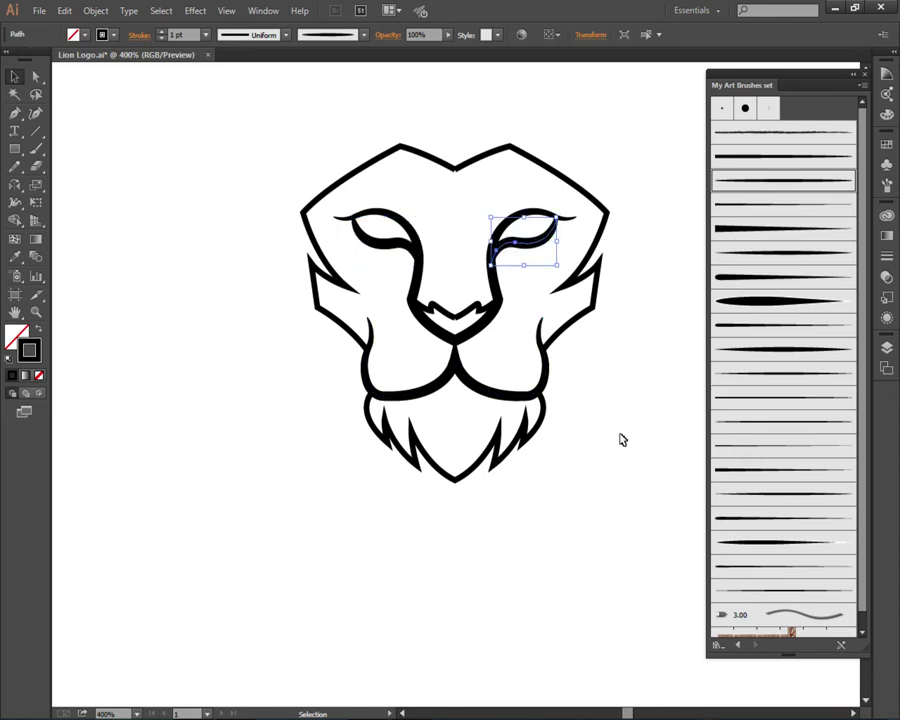
{"action": "left_click", "coordinate": [619, 432]}
Step: Zoom around the face and switch to Direct Selection for anchor editing
{"action": "scroll", "coordinate": [619, 434], "scroll_direction": "down", "scroll_amount": 1}
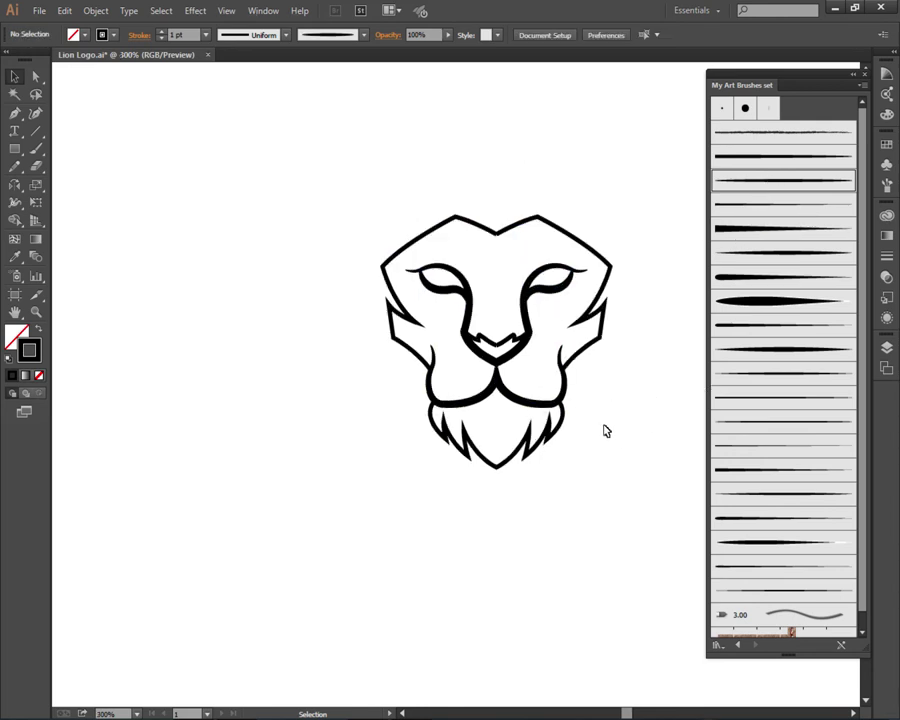
{"action": "scroll", "coordinate": [605, 431], "scroll_direction": "down", "scroll_amount": 1}
{"action": "scroll", "coordinate": [603, 430], "scroll_direction": "up", "scroll_amount": 2}
{"action": "scroll", "coordinate": [446, 297], "scroll_direction": "up", "scroll_amount": 1}
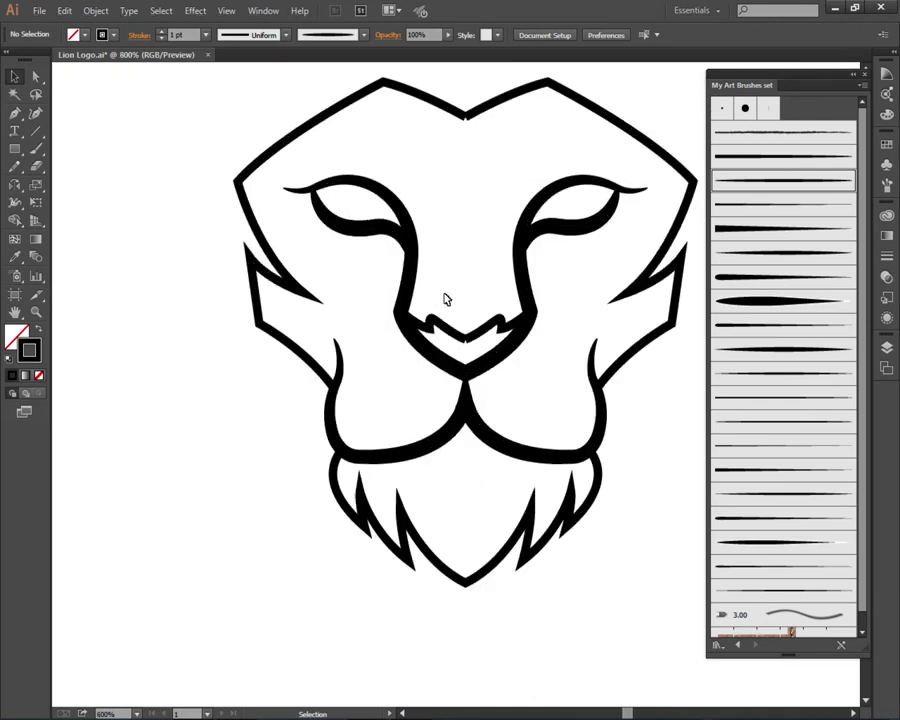
{"action": "scroll", "coordinate": [430, 305], "scroll_direction": "up", "scroll_amount": 1}
{"action": "scroll", "coordinate": [412, 350], "scroll_direction": "down", "scroll_amount": 2}
{"action": "scroll", "coordinate": [385, 415], "scroll_direction": "down", "scroll_amount": 1}
{"action": "scroll", "coordinate": [325, 505], "scroll_direction": "up", "scroll_amount": 1}
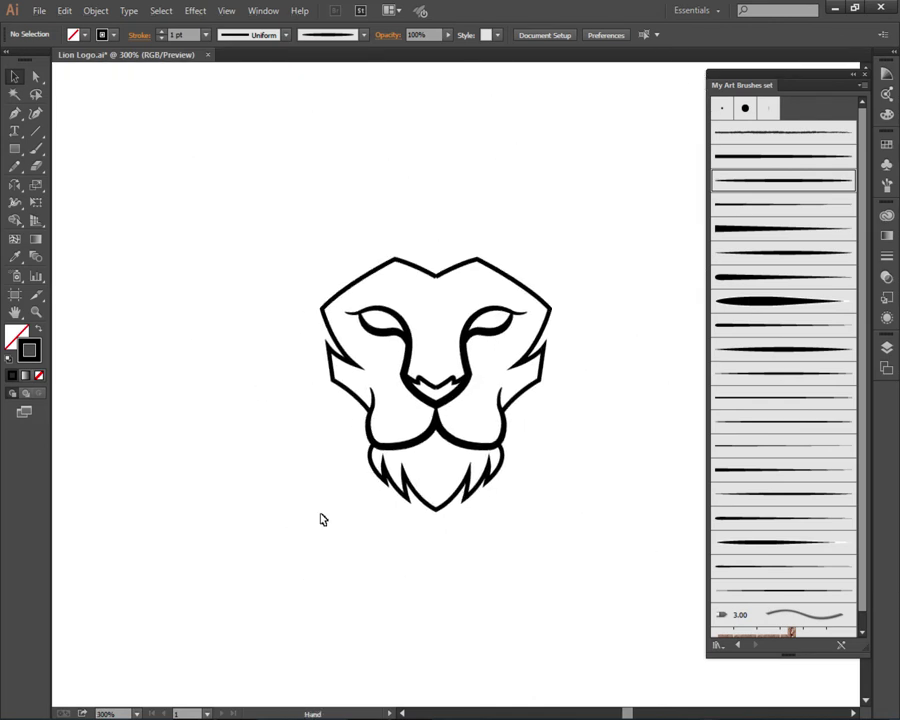
{"action": "left_click", "coordinate": [31, 77]}
{"action": "scroll", "coordinate": [466, 368], "scroll_direction": "up", "scroll_amount": 1}
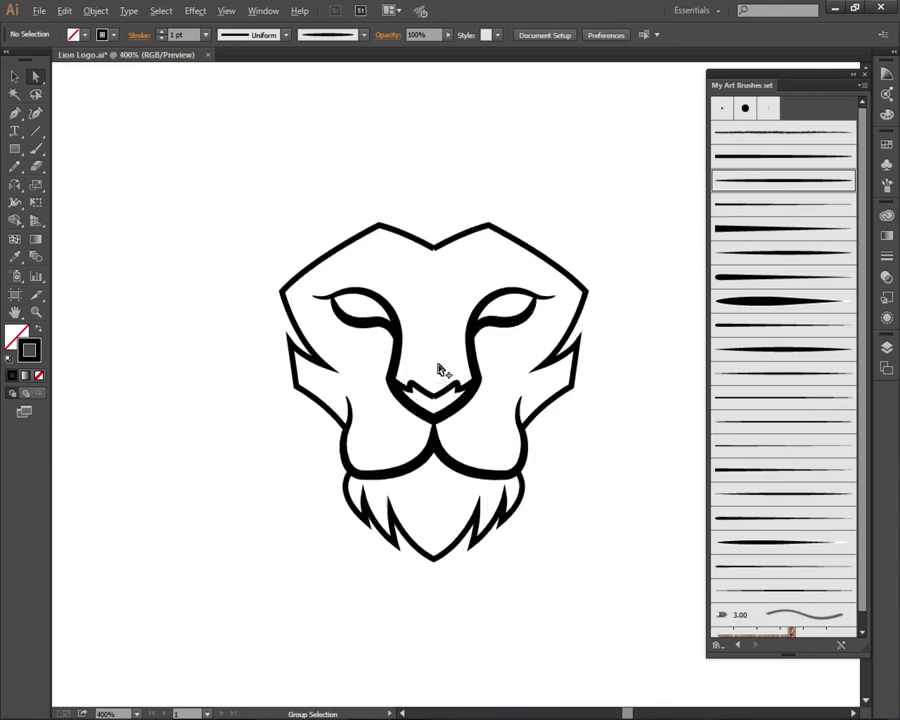
{"action": "scroll", "coordinate": [422, 382], "scroll_direction": "up", "scroll_amount": 1}
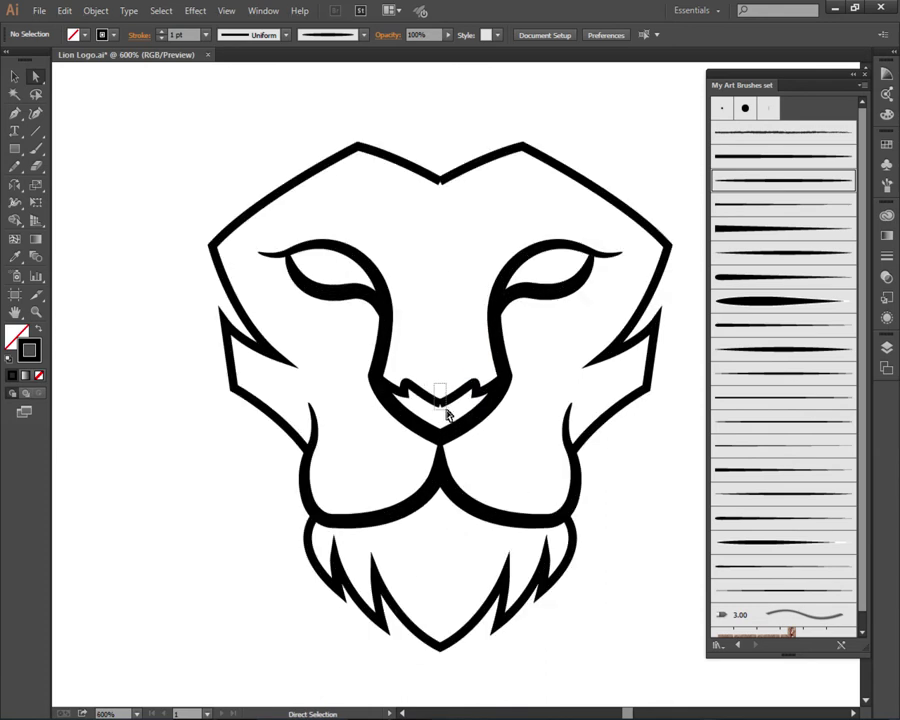
Step: Average the nose's centre anchors into one position
{"action": "left_click_drag", "start_coordinate": [434, 383], "coordinate": [446, 405]}
{"action": "right_click", "coordinate": [437, 348]}
{"action": "left_click", "coordinate": [470, 449]}
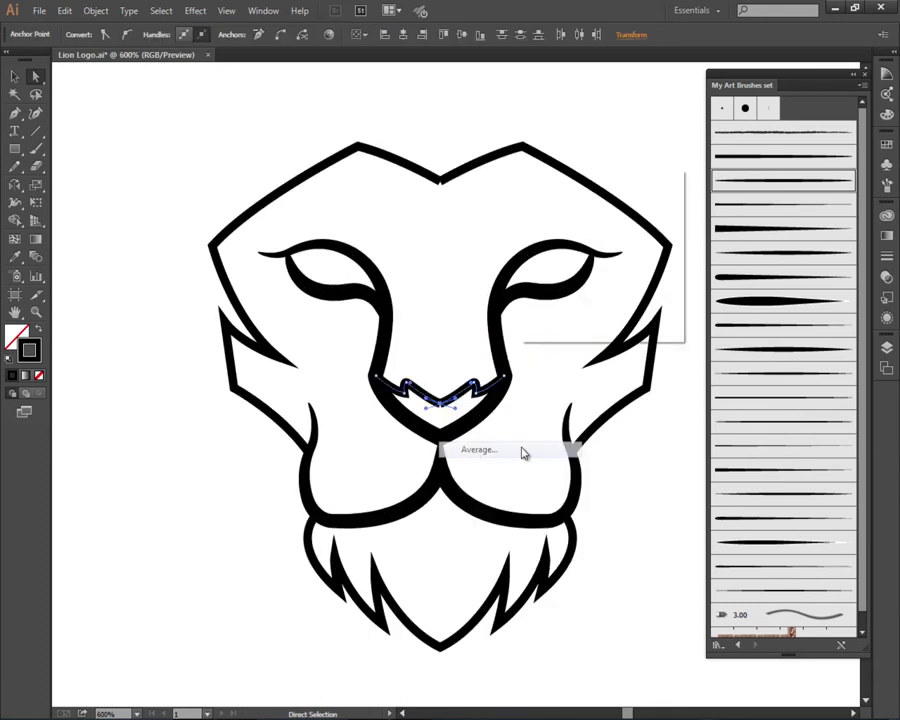
{"action": "left_click", "coordinate": [571, 313]}
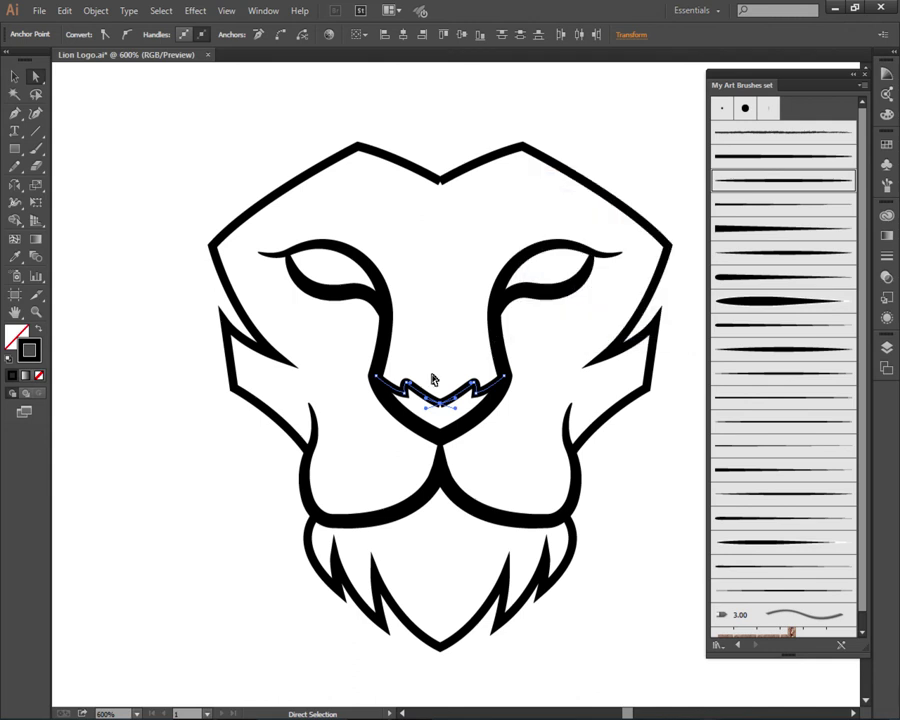
Step: Join the averaged nose anchors so the zigzag becomes one path
{"action": "left_click", "coordinate": [436, 378]}
{"action": "key", "text": "ctrl+equal"}
{"action": "key", "text": "ctrl+equal"}
{"action": "left_click_drag", "start_coordinate": [427, 370], "coordinate": [452, 462]}
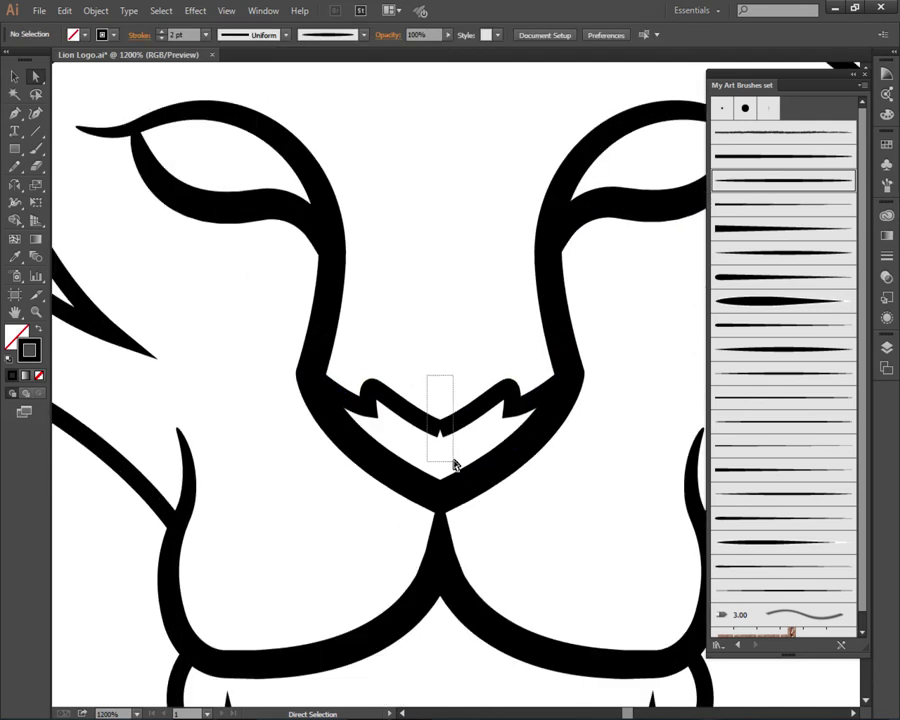
{"action": "right_click", "coordinate": [470, 322]}
{"action": "left_click", "coordinate": [500, 402]}
{"action": "key", "text": "ctrl+minus"}
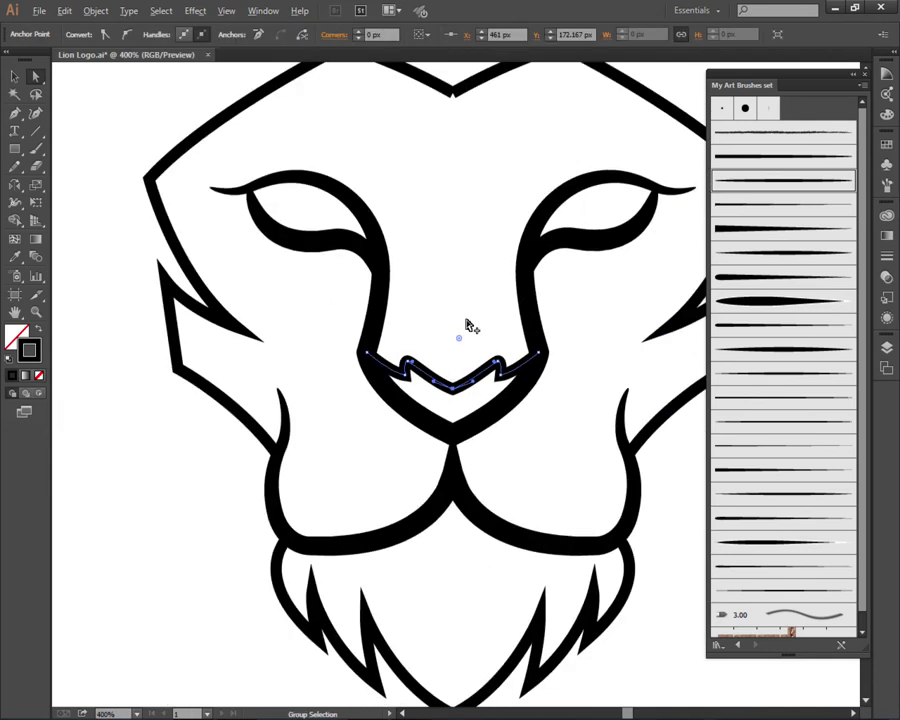
{"action": "key", "text": "ctrl+minus"}
{"action": "key", "text": "ctrl+minus"}
Step: Give the nose path the thin tapered art brush stroke
{"action": "left_click", "coordinate": [14, 76]}
{"action": "left_click", "coordinate": [159, 267]}
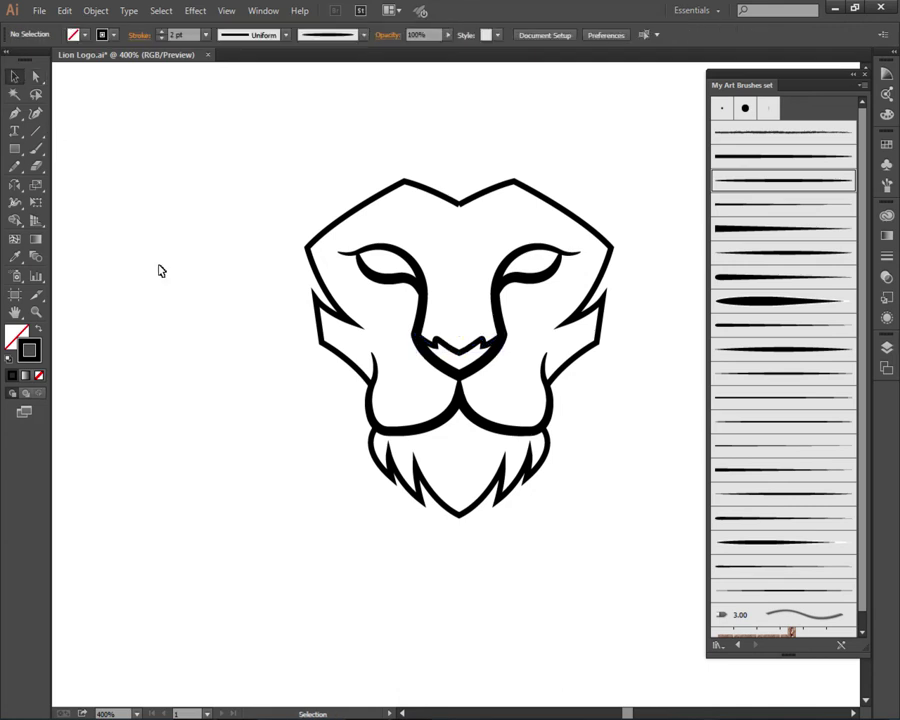
{"action": "left_click", "coordinate": [457, 352]}
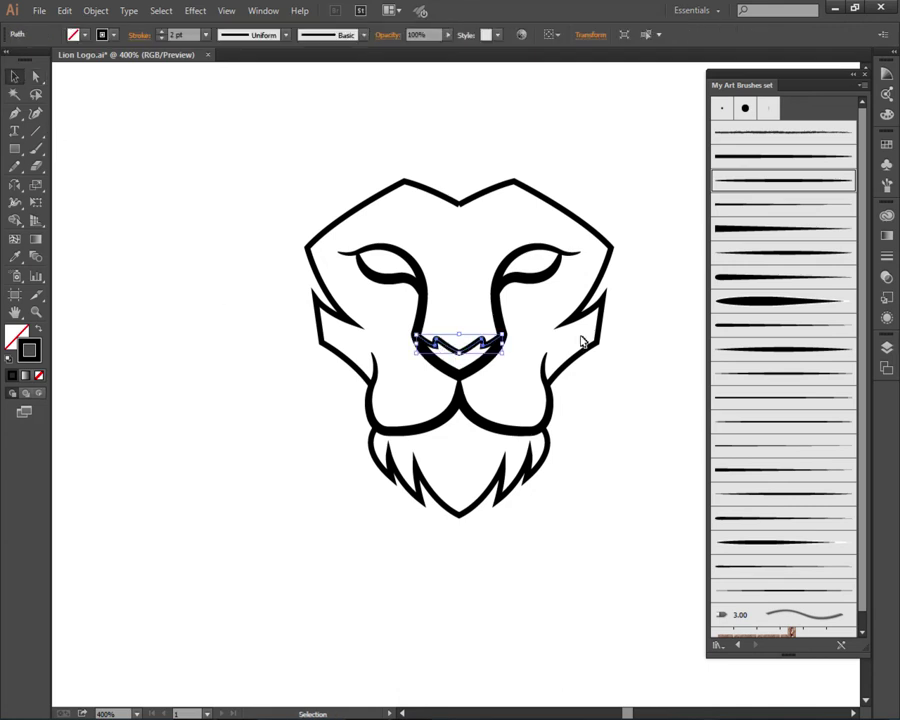
{"action": "left_click", "coordinate": [785, 190]}
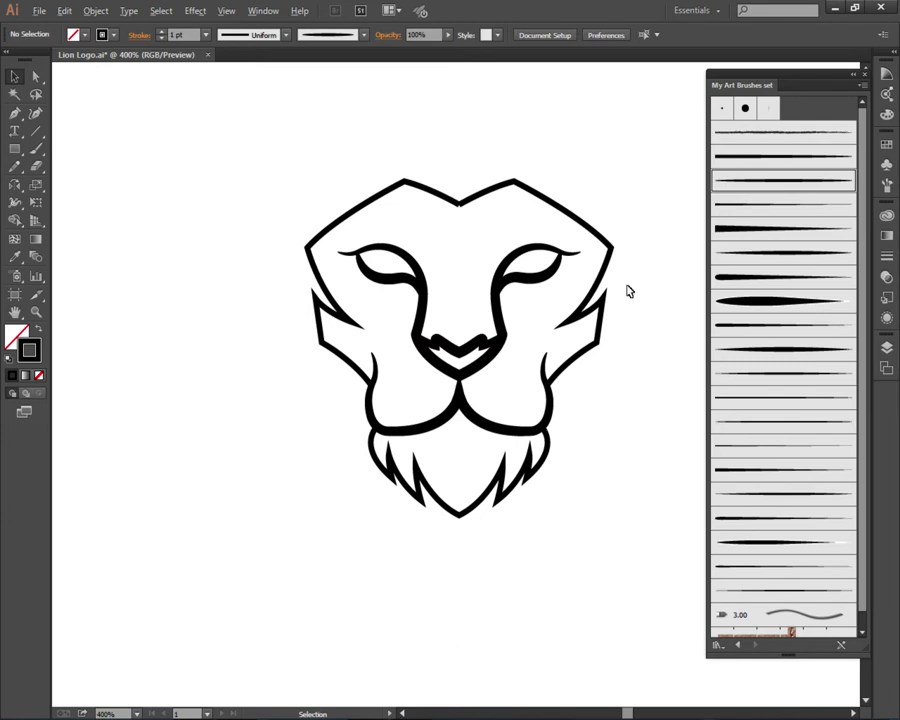
Step: Average the two top-centre head outline anchors on both axes
{"action": "scroll", "coordinate": [628, 290], "scroll_direction": "down", "scroll_amount": 1}
{"action": "scroll", "coordinate": [620, 367], "scroll_direction": "down", "scroll_amount": 1}
{"action": "left_click_drag", "start_coordinate": [617, 368], "coordinate": [531, 415]}
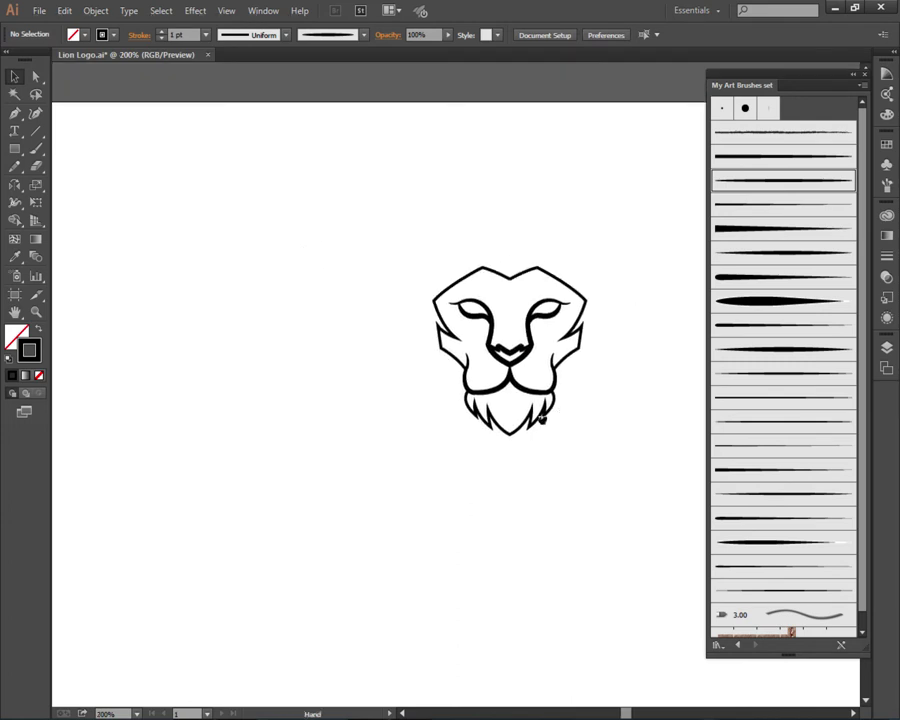
{"action": "key", "text": "a"}
{"action": "left_click_drag", "start_coordinate": [444, 256], "coordinate": [468, 301]}
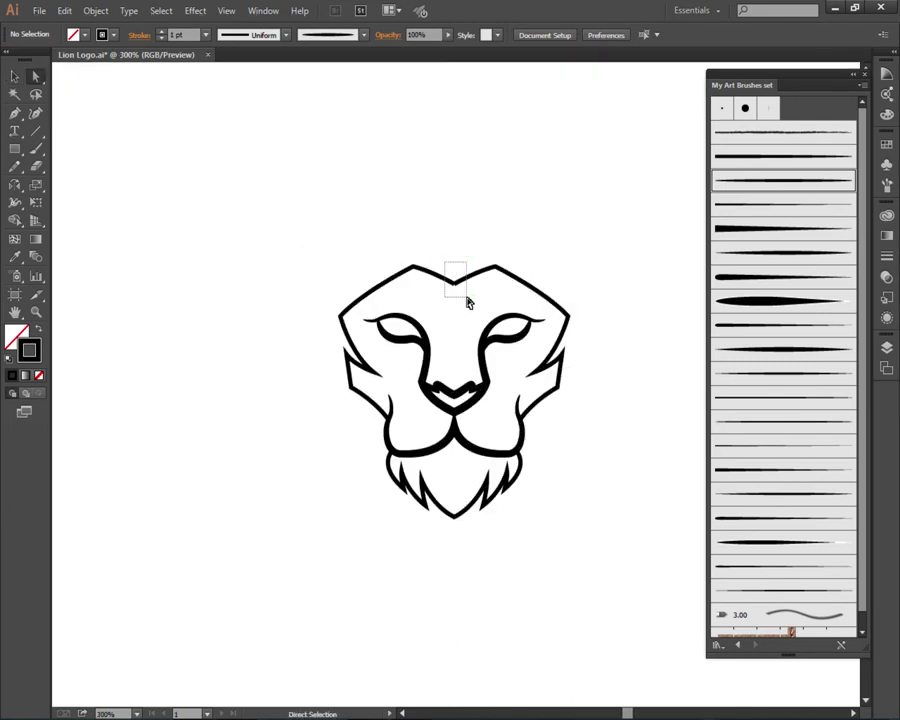
{"action": "key", "text": "ctrl+plus"}
{"action": "right_click", "coordinate": [455, 229]}
{"action": "left_click", "coordinate": [497, 325]}
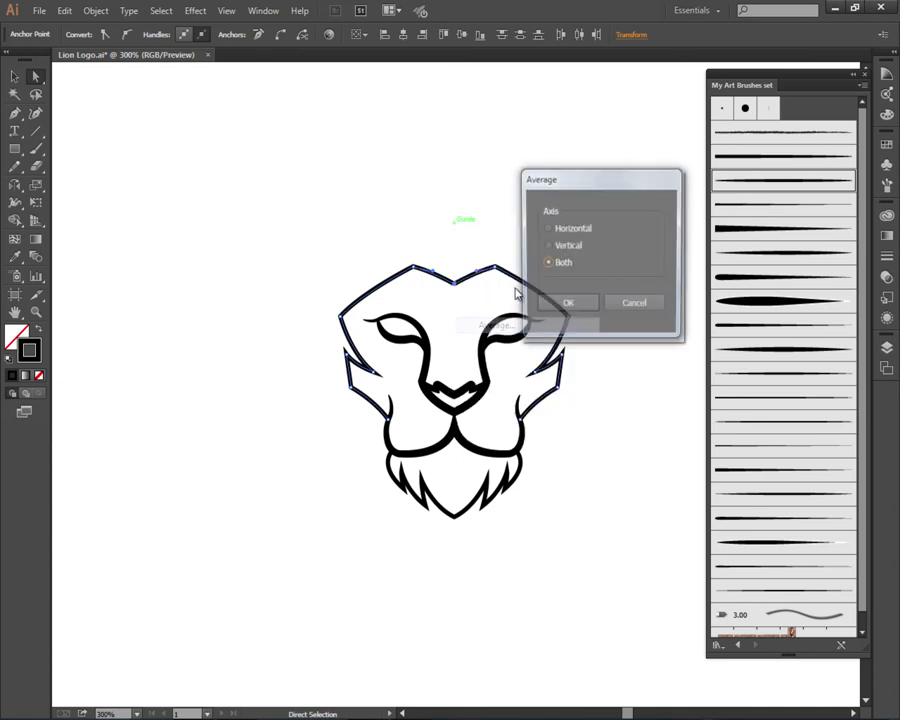
{"action": "key", "text": "Return"}
Step: Join the averaged top anchors into one point at the forehead
{"action": "key", "text": "ctrl+plus"}
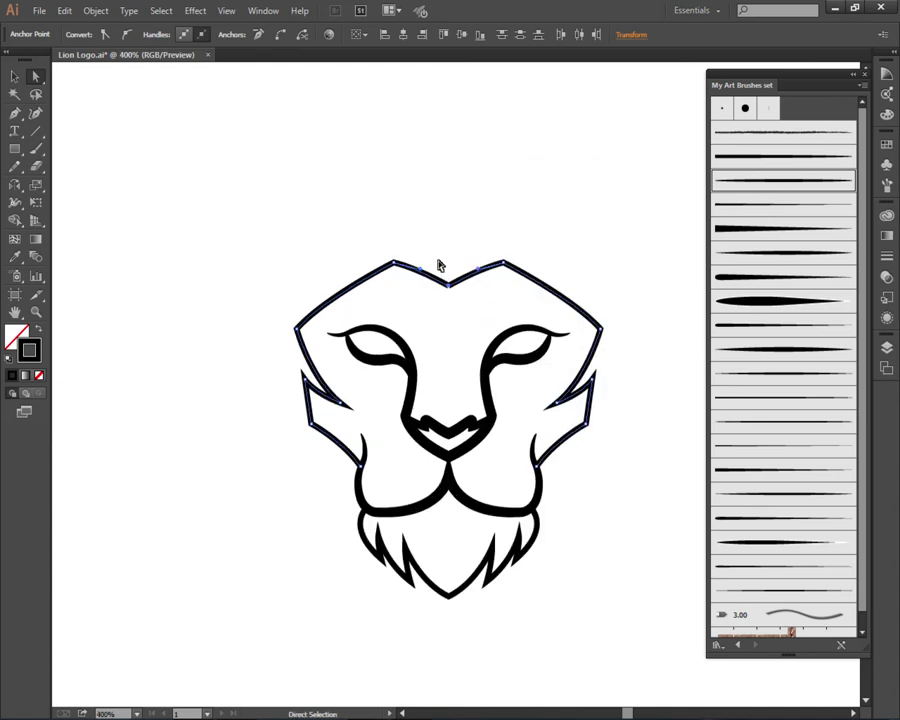
{"action": "right_click", "coordinate": [473, 231]}
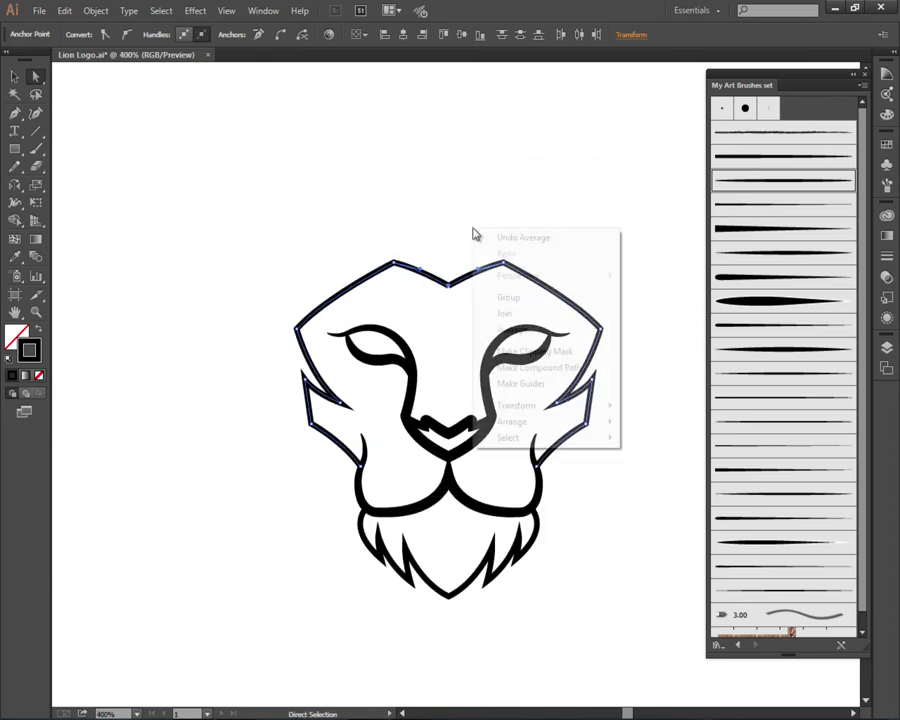
{"action": "left_click", "coordinate": [506, 313]}
{"action": "key", "text": "v"}
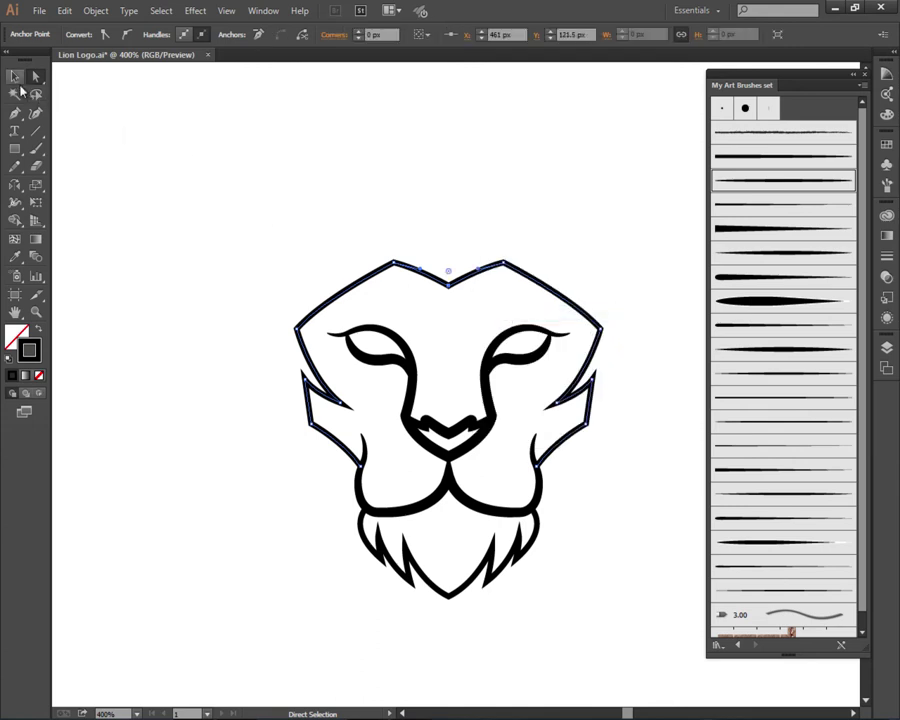
{"action": "key", "text": "ctrl+minus"}
{"action": "left_click", "coordinate": [586, 404]}
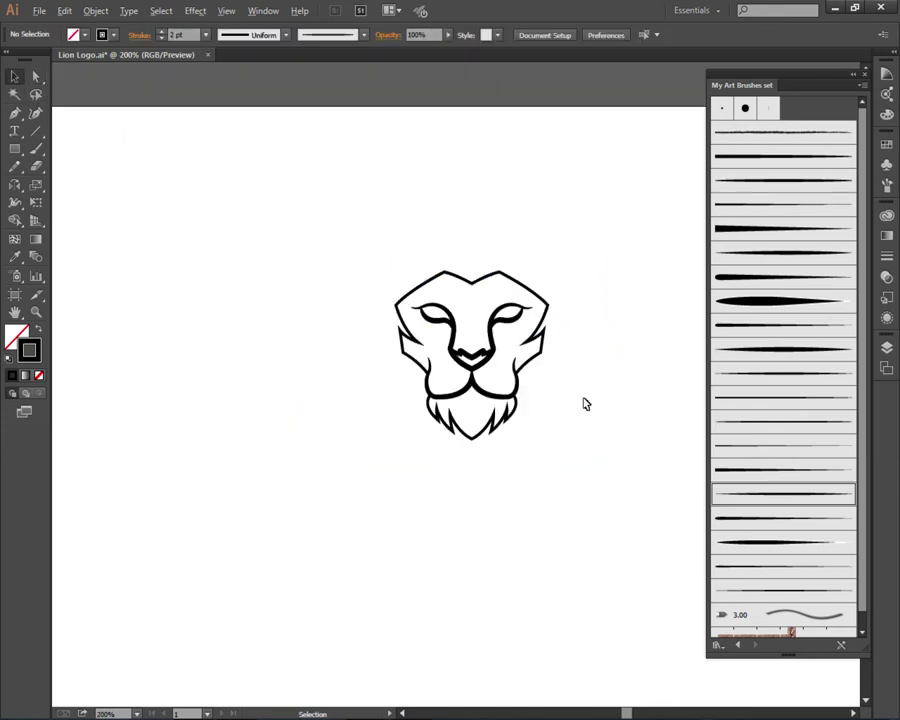
Step: Apply the third My Art Brushes brush to the outer head outline
{"action": "scroll", "coordinate": [586, 406], "scroll_direction": "down", "scroll_amount": 1}
{"action": "scroll", "coordinate": [575, 338], "scroll_direction": "up", "scroll_amount": 1}
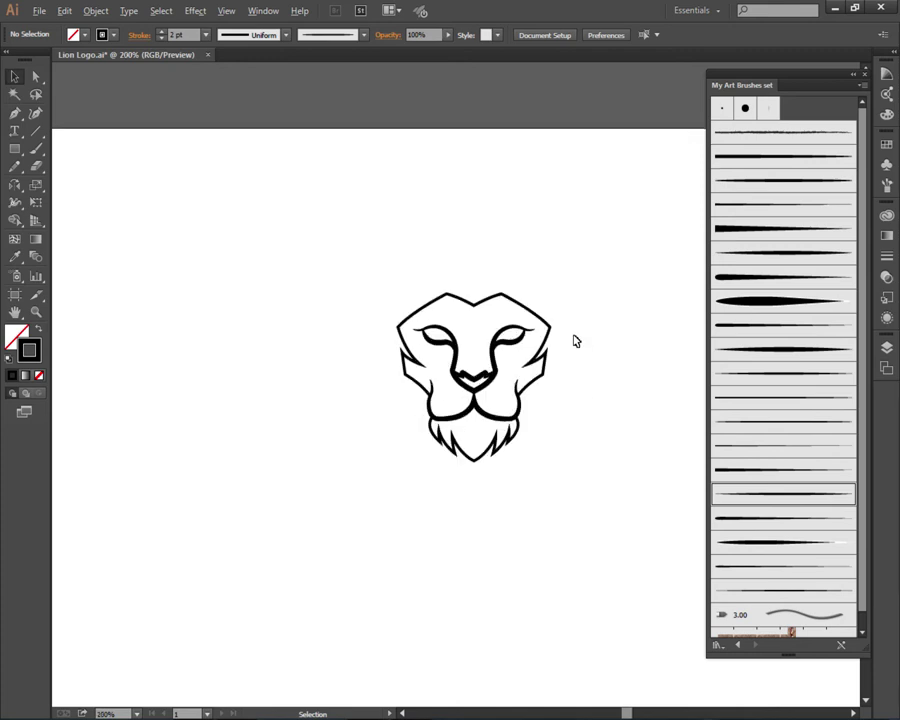
{"action": "left_click", "coordinate": [537, 313]}
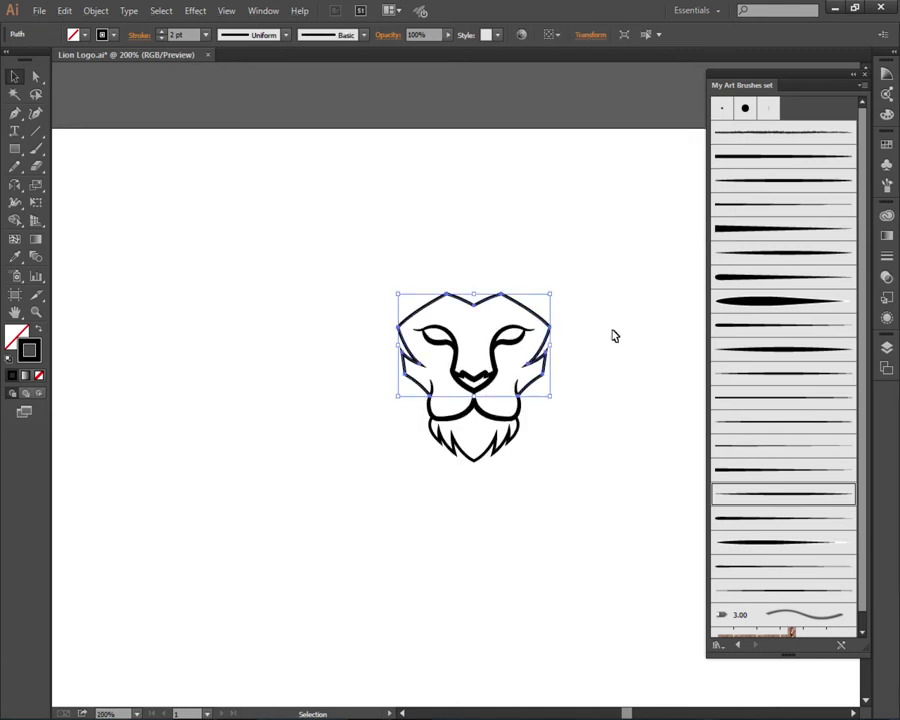
{"action": "left_click", "coordinate": [721, 181]}
{"action": "left_click", "coordinate": [661, 273]}
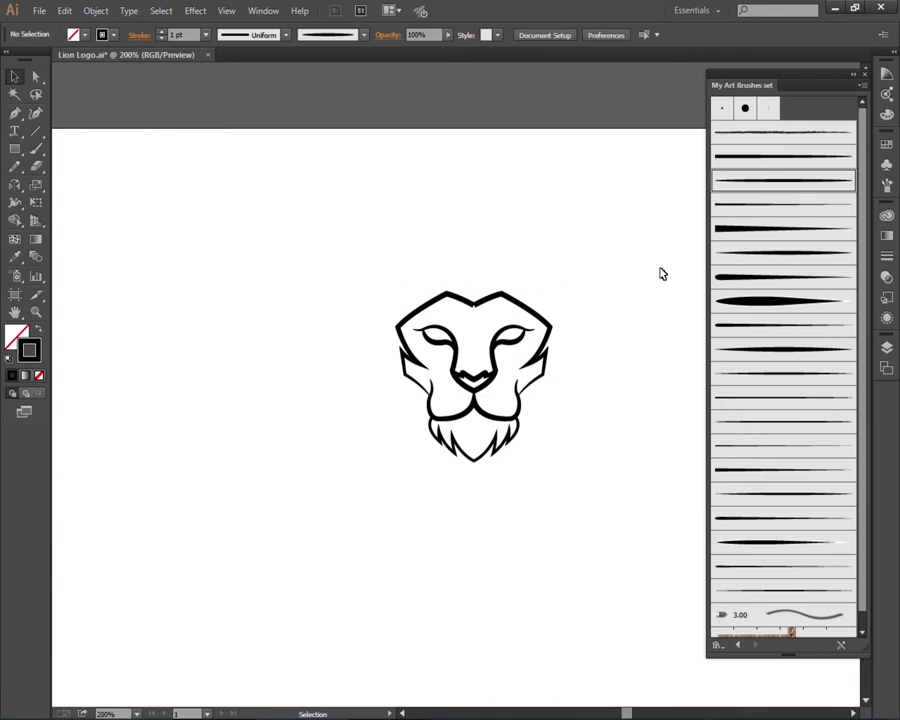
{"action": "scroll", "coordinate": [394, 236], "scroll_direction": "up", "scroll_amount": 1}
{"action": "scroll", "coordinate": [432, 241], "scroll_direction": "up", "scroll_amount": 5}
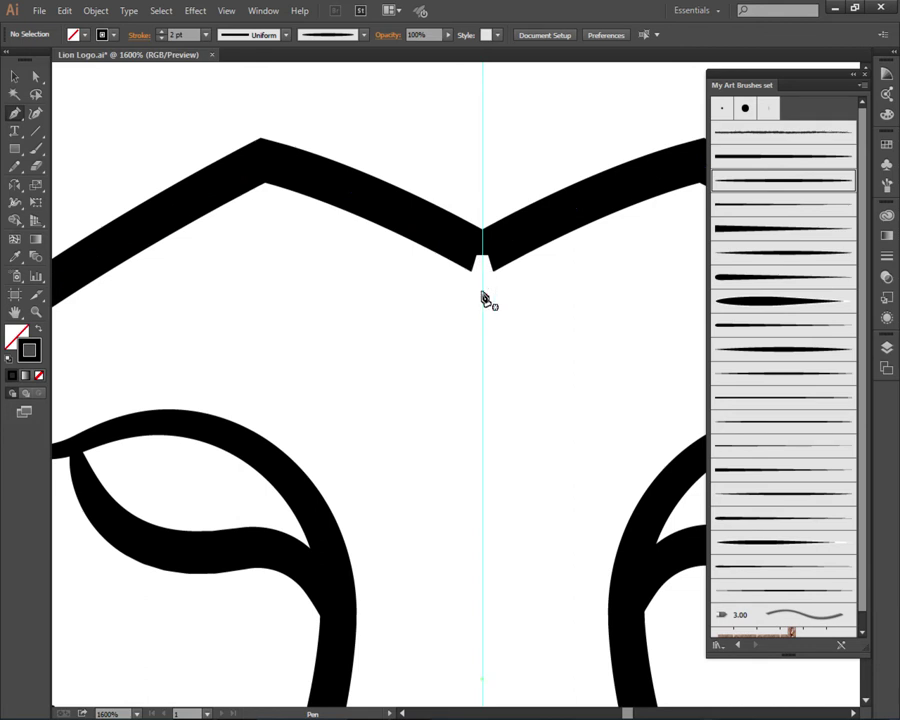
Step: Plug the forehead notch with a small black-filled, no-stroke Pen shape
{"action": "scroll", "coordinate": [462, 296], "scroll_direction": "down", "scroll_amount": 3}
{"action": "scroll", "coordinate": [460, 296], "scroll_direction": "down", "scroll_amount": 2}
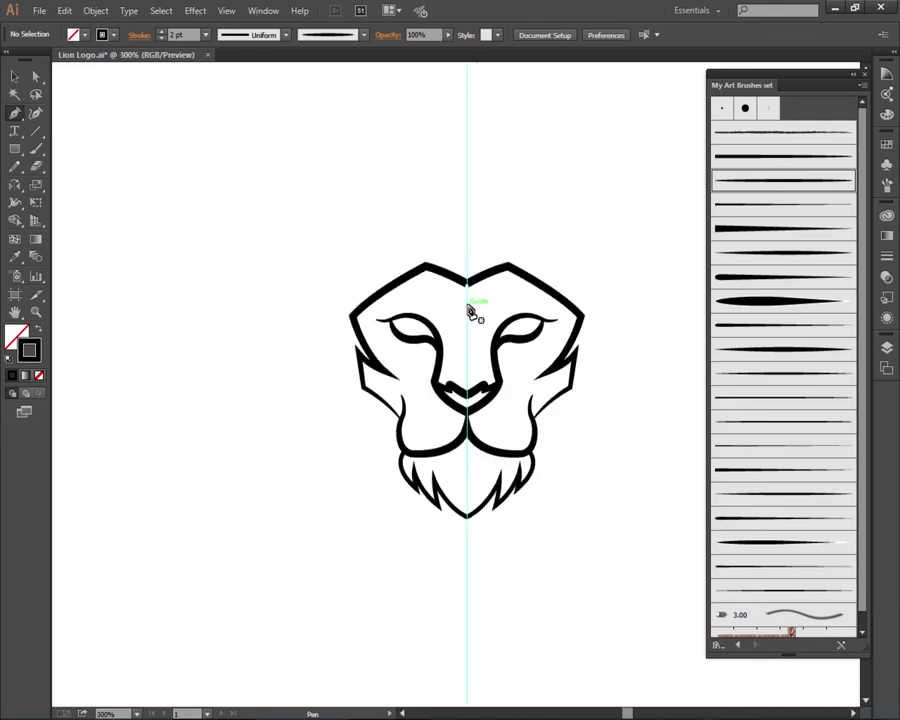
{"action": "scroll", "coordinate": [472, 297], "scroll_direction": "up", "scroll_amount": 2}
{"action": "scroll", "coordinate": [445, 273], "scroll_direction": "up", "scroll_amount": 2}
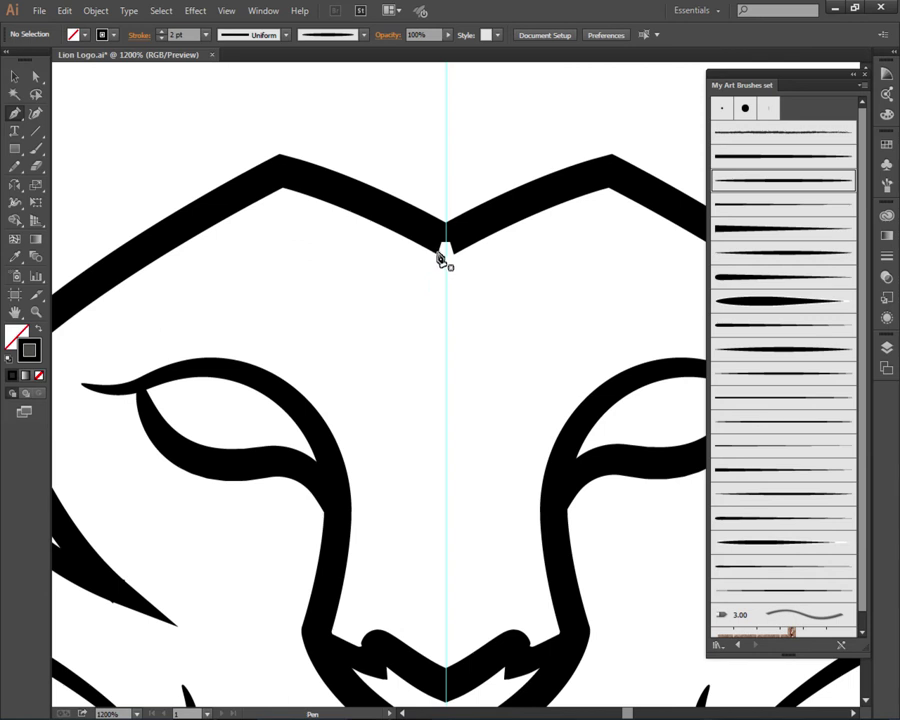
{"action": "scroll", "coordinate": [445, 273], "scroll_direction": "up", "scroll_amount": 1}
{"action": "scroll", "coordinate": [444, 274], "scroll_direction": "up", "scroll_amount": 1}
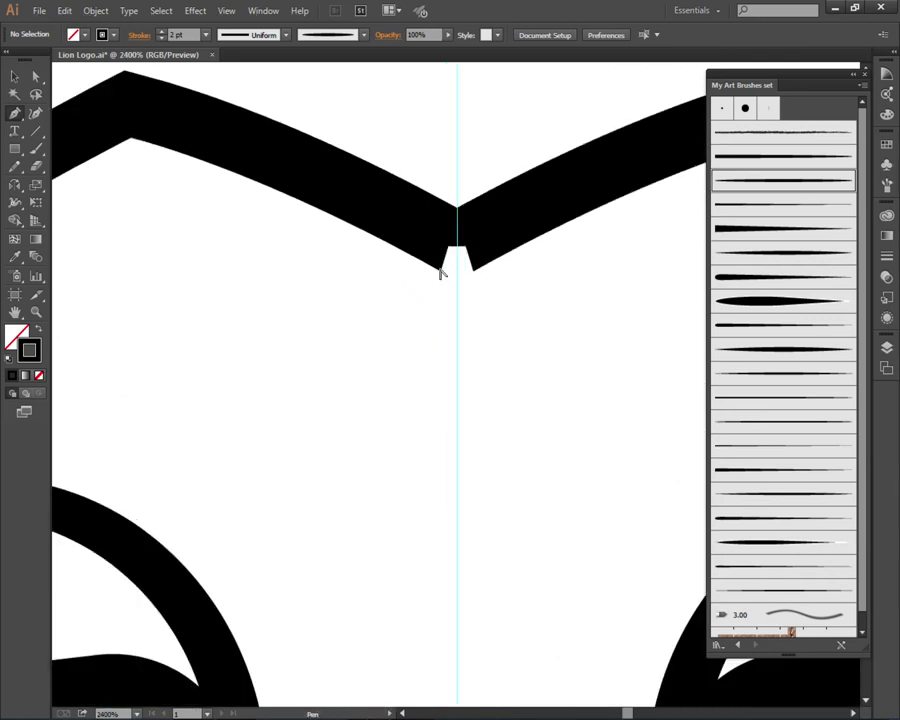
{"action": "scroll", "coordinate": [441, 272], "scroll_direction": "up", "scroll_amount": 2}
{"action": "left_click", "coordinate": [425, 272]}
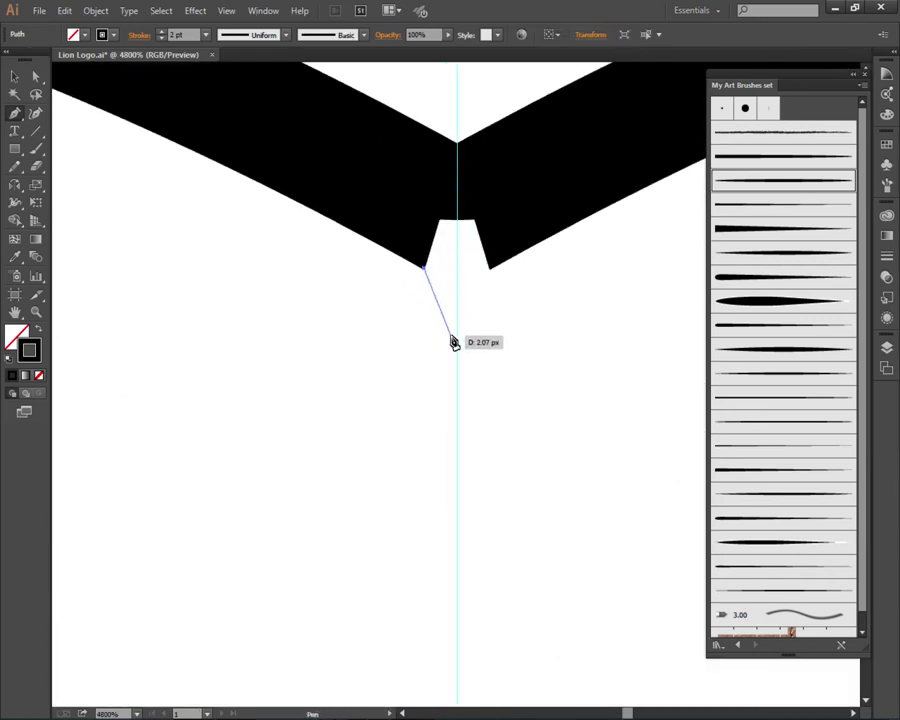
{"action": "left_click", "coordinate": [457, 345]}
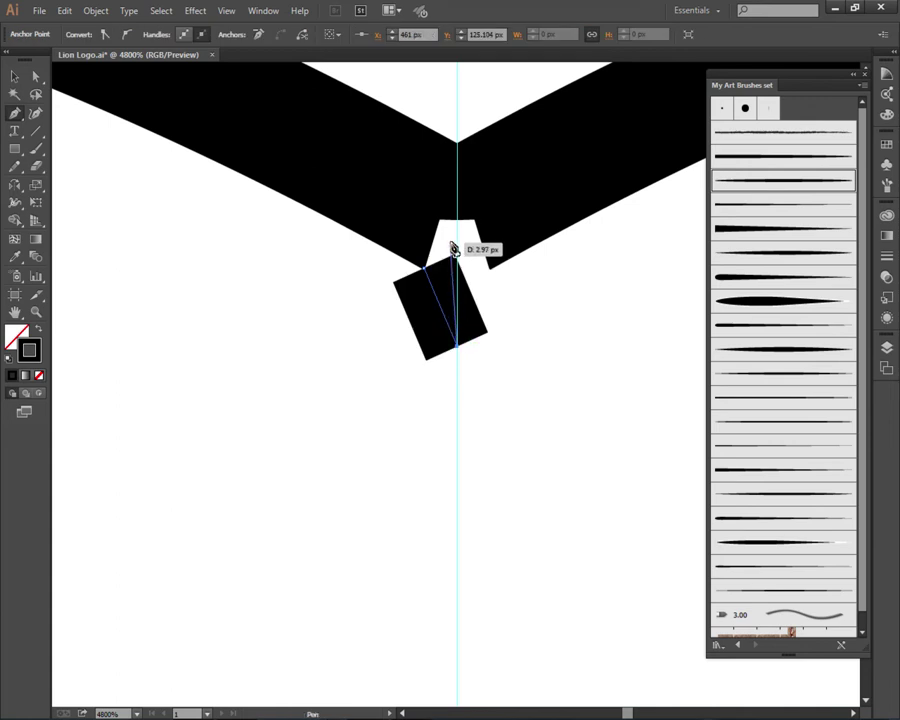
{"action": "key", "text": "ctrl+z"}
{"action": "key", "text": "ctrl+z"}
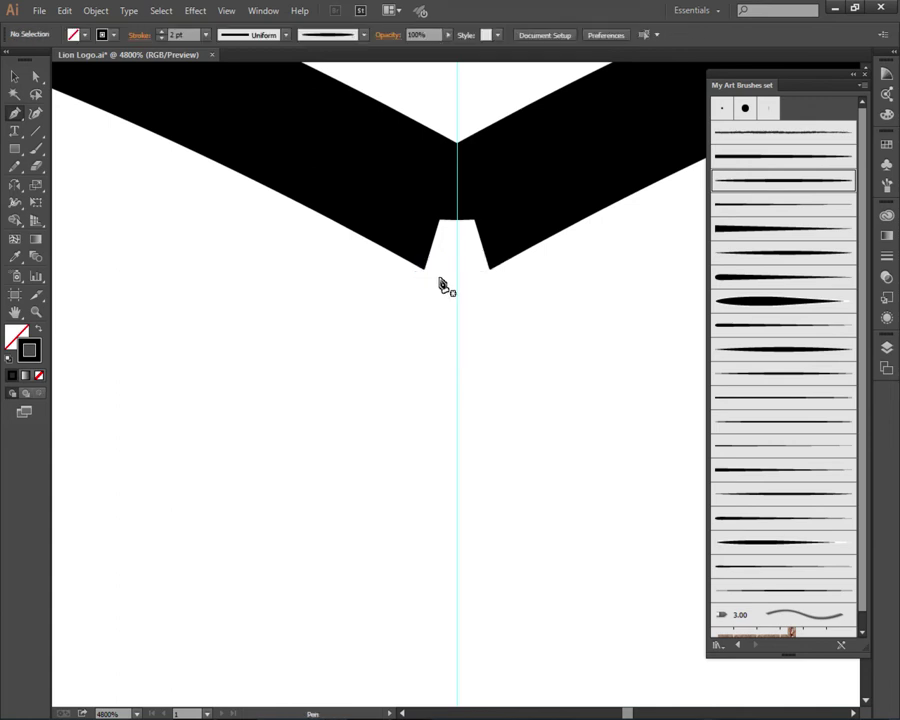
{"action": "key", "text": "shift+x"}
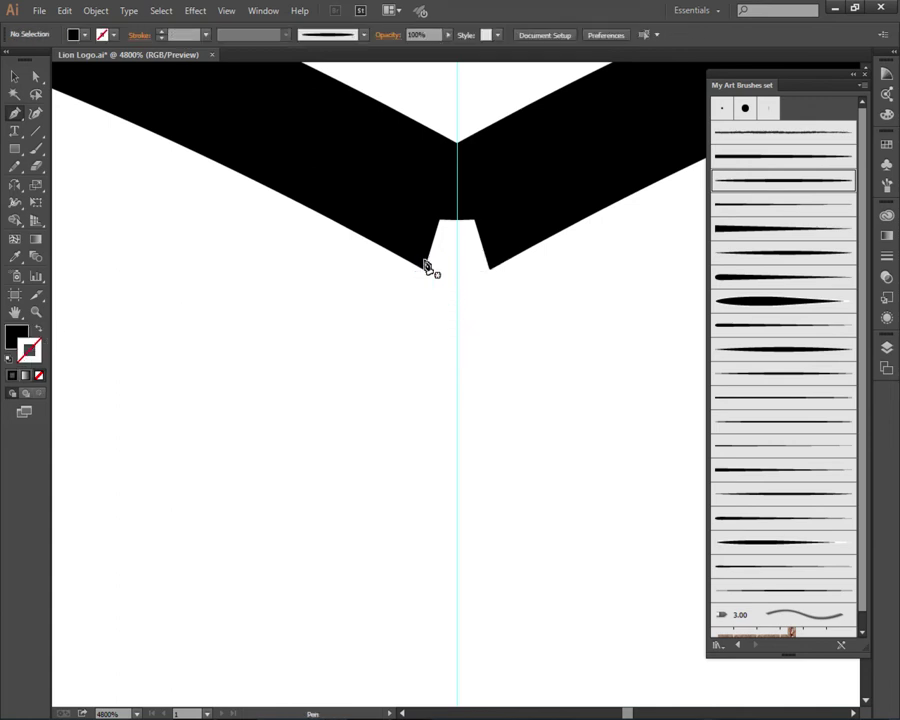
{"action": "scroll", "coordinate": [450, 295], "scroll_direction": "down", "scroll_amount": 3, "text": "alt"}
{"action": "scroll", "coordinate": [480, 303], "scroll_direction": "down", "scroll_amount": 3, "text": "alt"}
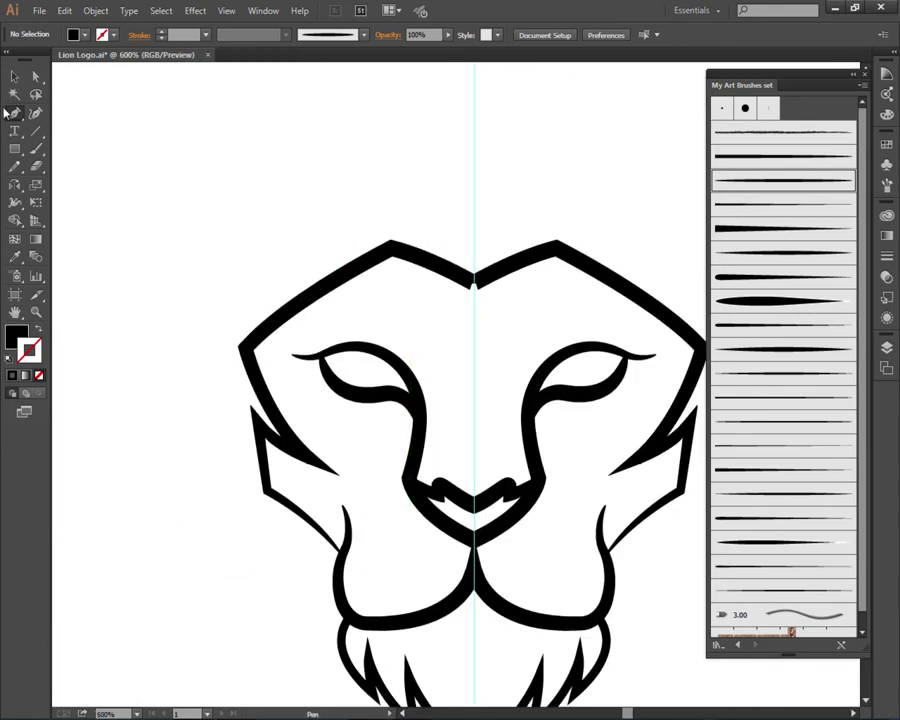
Step: Hide the vertical centre guide on the canvas
{"action": "left_click", "coordinate": [15, 77]}
{"action": "scroll", "coordinate": [263, 258], "scroll_direction": "down", "scroll_amount": 1, "text": "alt"}
{"action": "scroll", "coordinate": [273, 292], "scroll_direction": "down", "scroll_amount": 1, "text": "alt"}
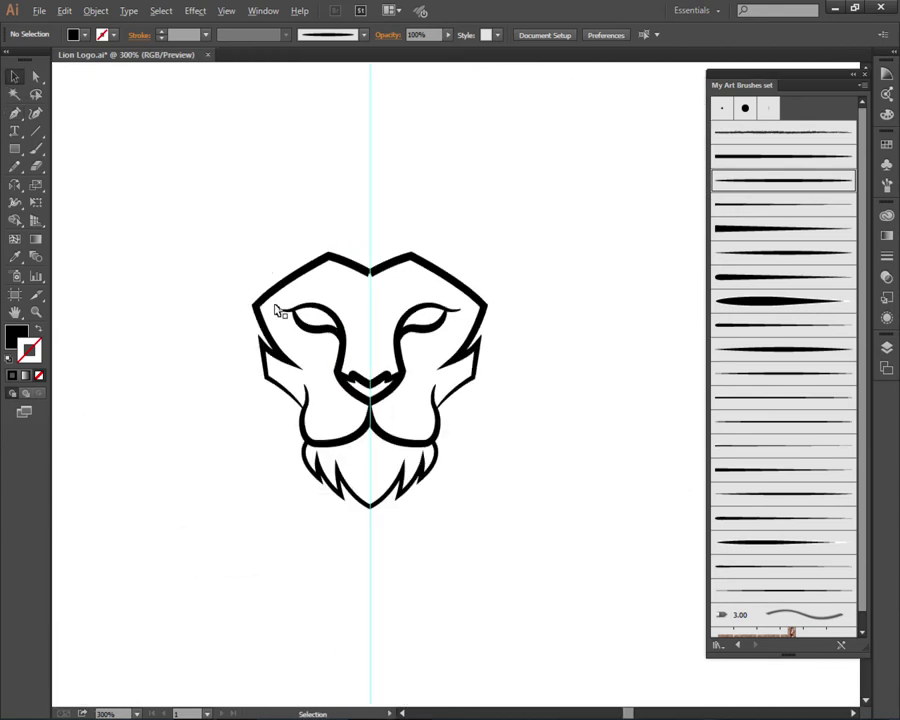
{"action": "right_click", "coordinate": [569, 273]}
{"action": "left_click", "coordinate": [598, 388]}
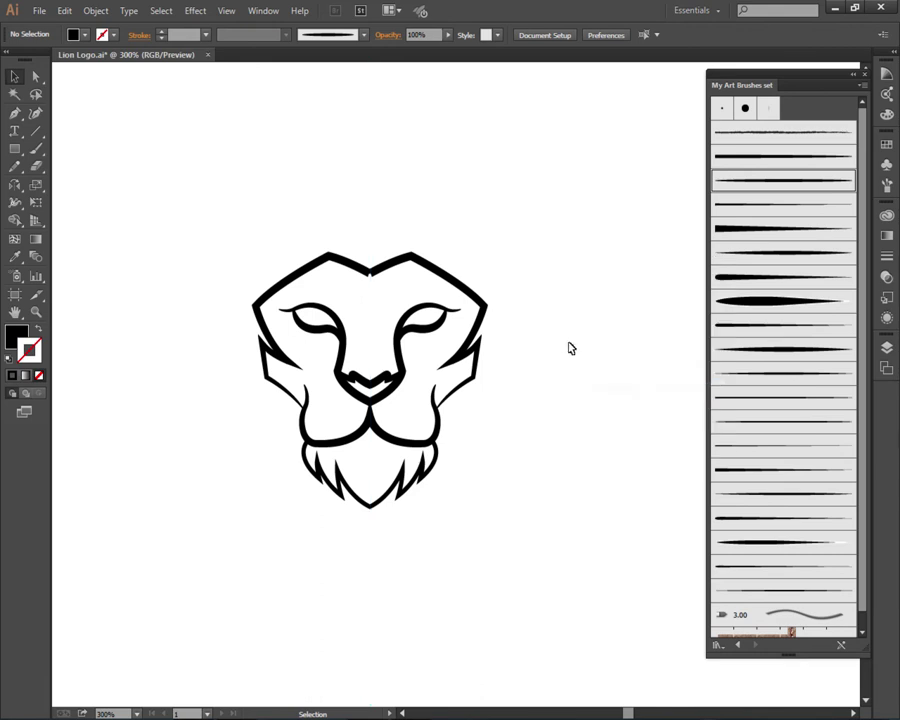
{"action": "scroll", "coordinate": [570, 347], "scroll_direction": "down", "scroll_amount": 2, "text": "alt"}
{"action": "scroll", "coordinate": [570, 347], "scroll_direction": "down", "scroll_amount": 1, "text": "alt"}
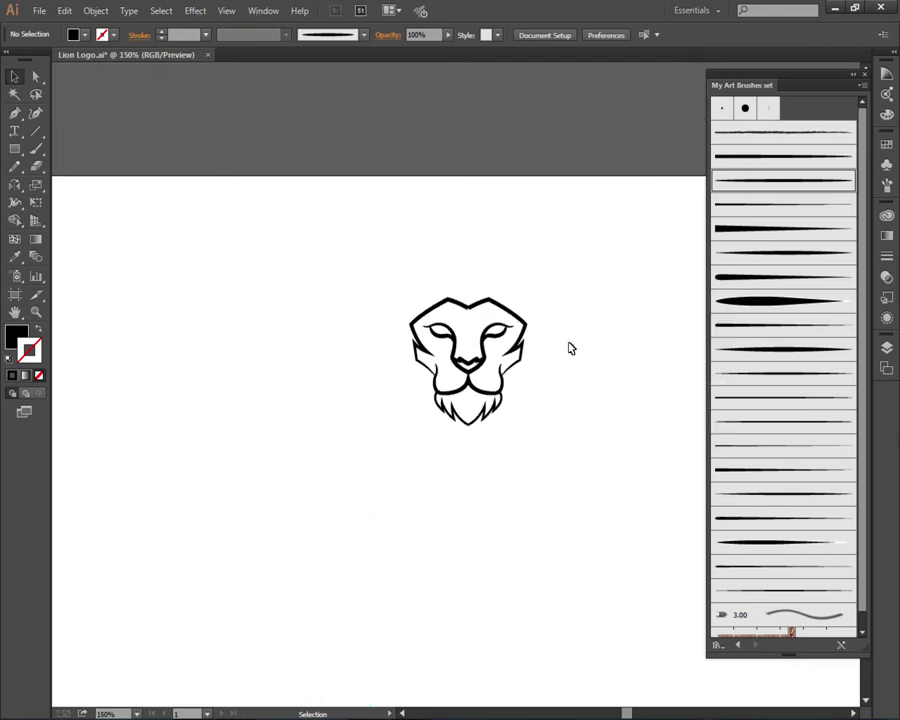
{"action": "scroll", "coordinate": [553, 348], "scroll_direction": "up", "scroll_amount": 1, "text": "alt"}
{"action": "scroll", "coordinate": [553, 348], "scroll_direction": "up", "scroll_amount": 2, "text": "alt"}
Step: Set the head outline's stroke weight to 3 pt
{"action": "key", "text": "a"}
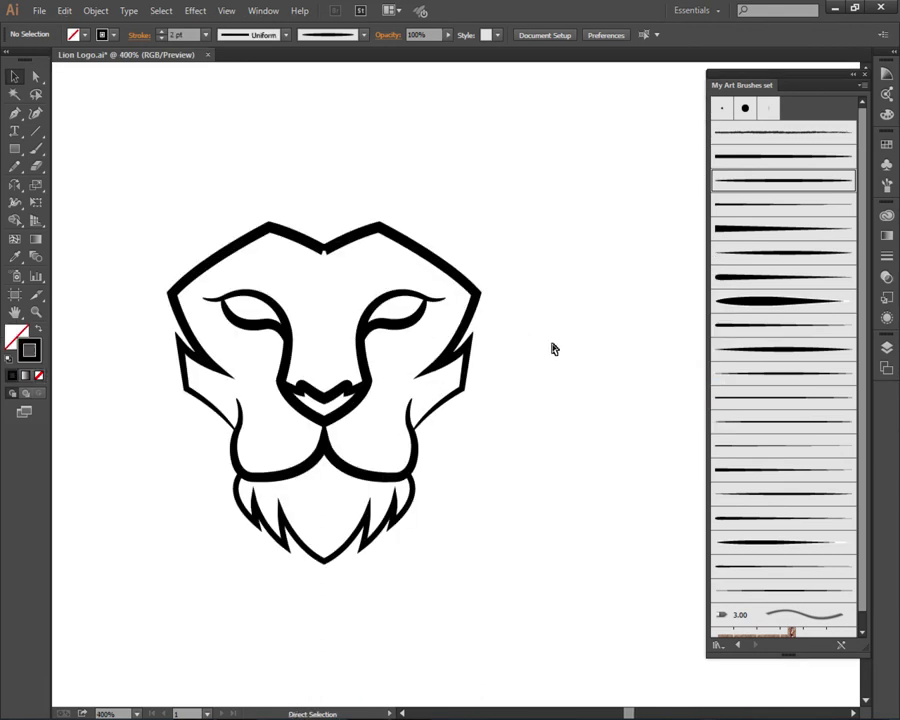
{"action": "key", "text": "v"}
{"action": "left_click", "coordinate": [550, 346]}
{"action": "scroll", "coordinate": [345, 238], "scroll_direction": "up", "scroll_amount": 2, "text": "alt"}
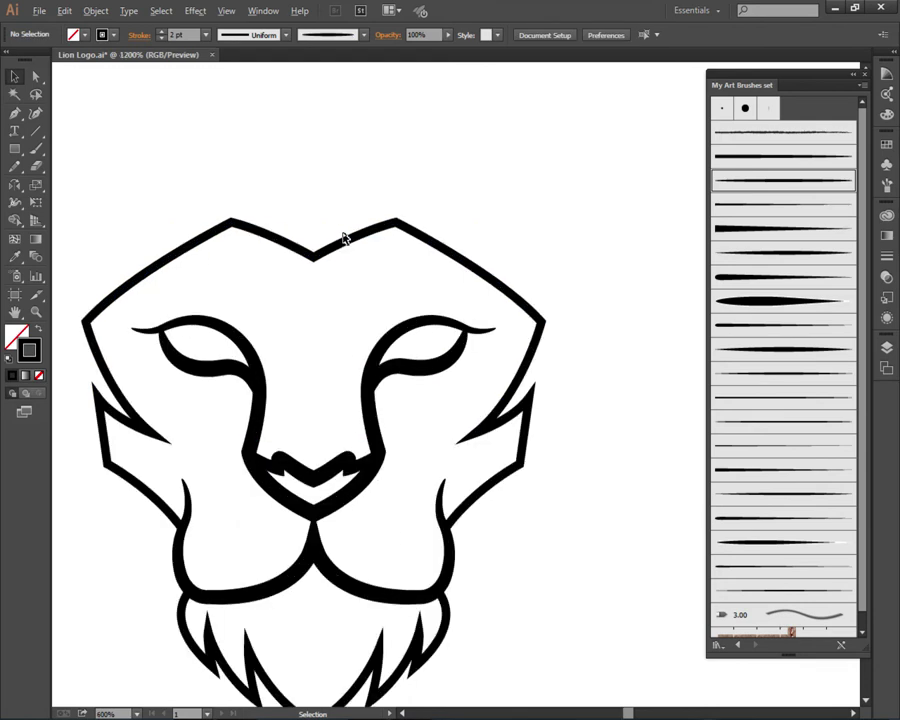
{"action": "scroll", "coordinate": [345, 238], "scroll_direction": "up", "scroll_amount": 1, "text": "alt"}
{"action": "scroll", "coordinate": [350, 238], "scroll_direction": "down", "scroll_amount": 3, "text": "alt"}
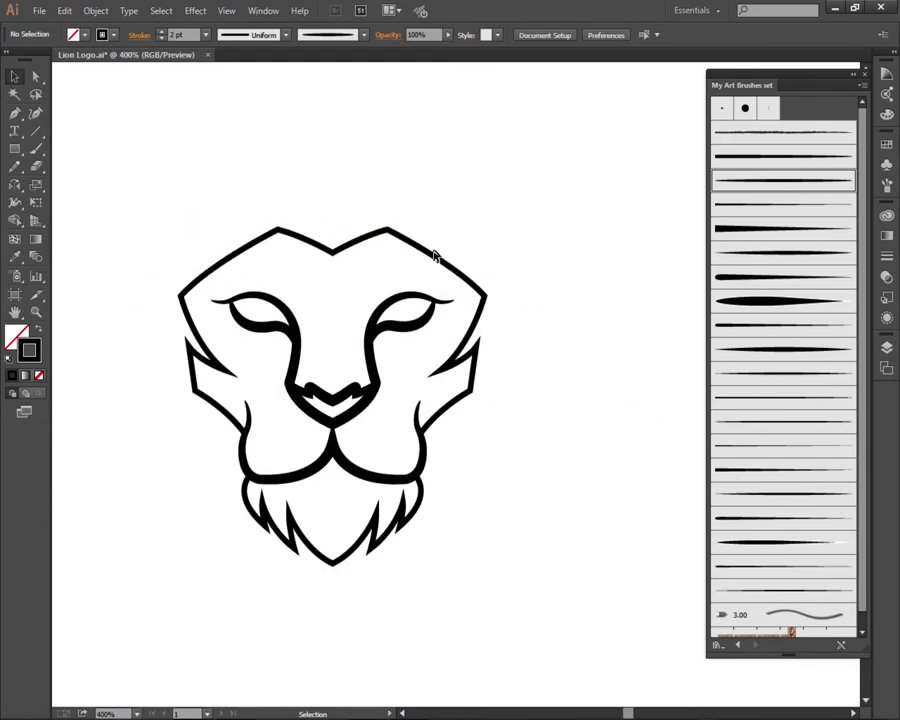
{"action": "left_click", "coordinate": [462, 274]}
{"action": "scroll", "coordinate": [580, 340], "scroll_direction": "down", "scroll_amount": 2, "text": "alt"}
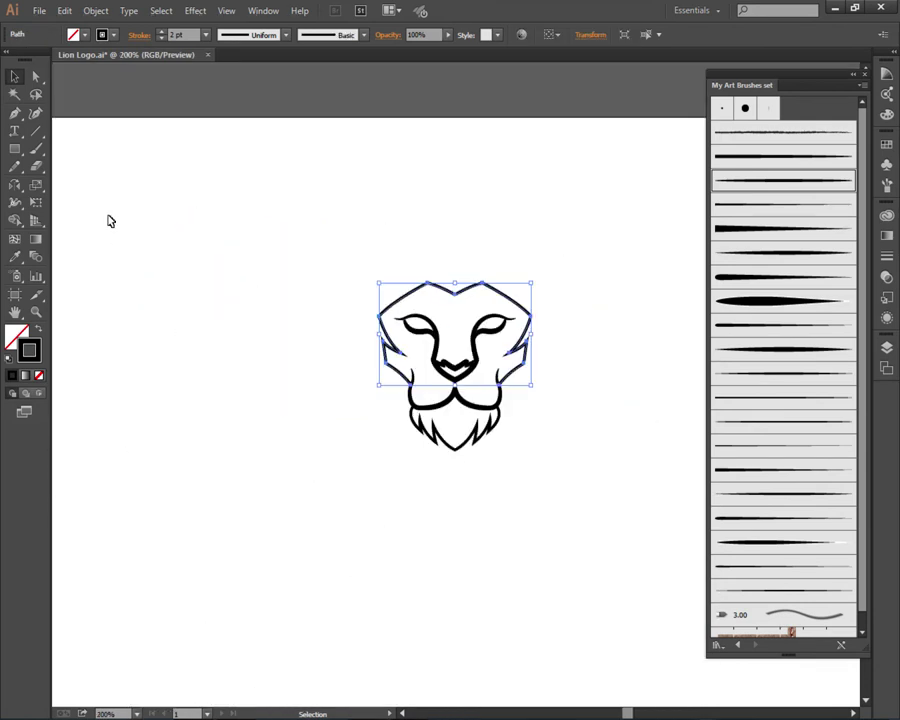
{"action": "left_click", "coordinate": [206, 35]}
{"action": "left_click", "coordinate": [217, 128]}
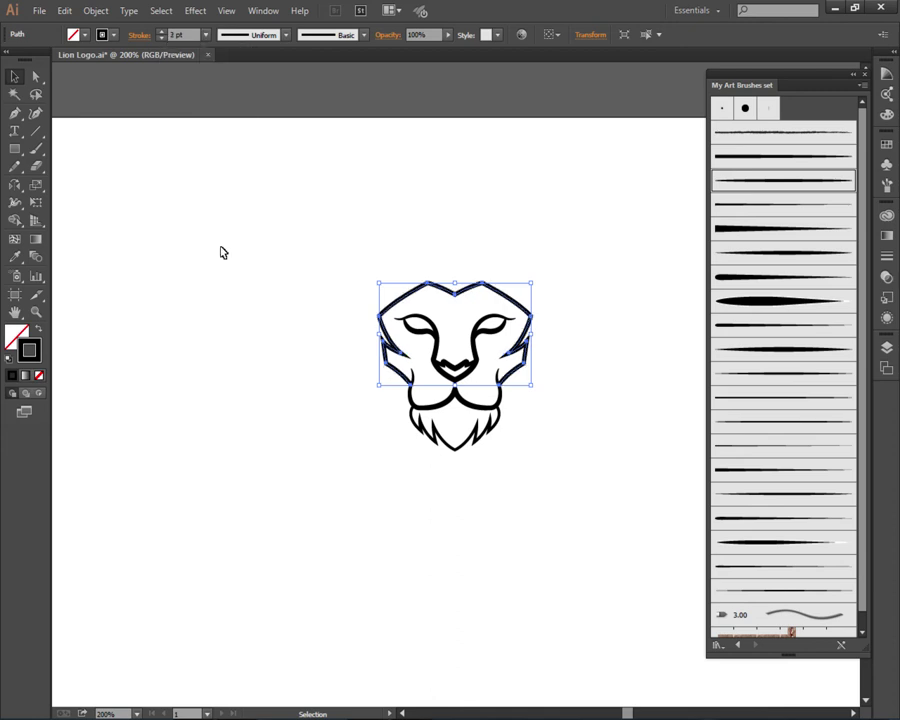
{"action": "left_click", "coordinate": [223, 253]}
Step: Marquee-select the whole lion artwork
{"action": "mouse_move", "coordinate": [313, 410]}
{"action": "left_mouse_down"}
{"action": "mouse_move", "coordinate": [213, 377]}
{"action": "mouse_move", "coordinate": [233, 362]}
{"action": "mouse_move", "coordinate": [228, 386]}
{"action": "left_mouse_up"}
{"action": "scroll", "coordinate": [228, 387], "scroll_direction": "down", "scroll_amount": 2, "text": "alt"}
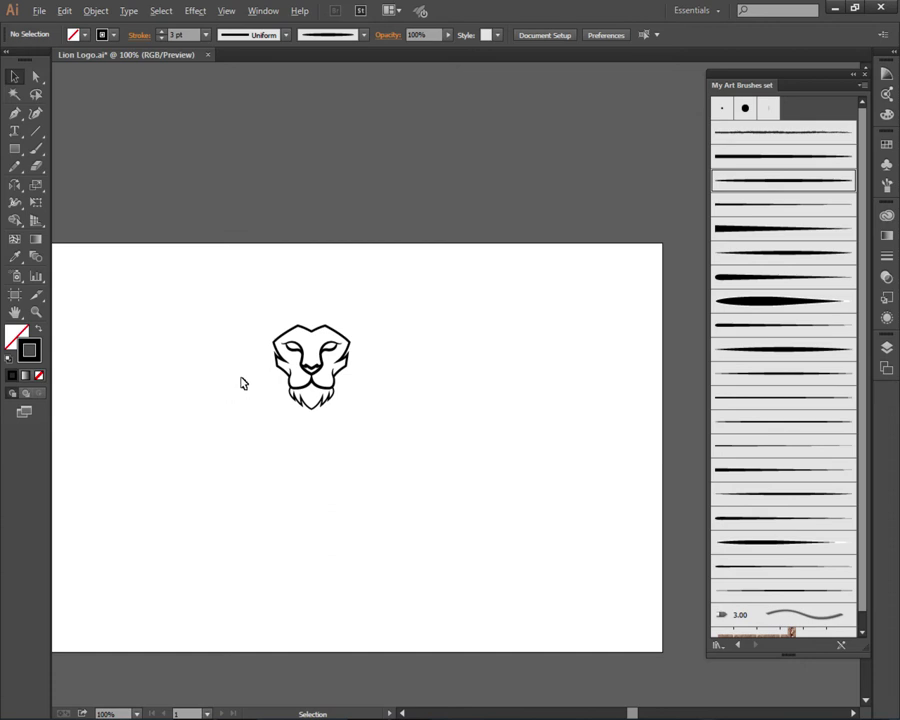
{"action": "scroll", "coordinate": [241, 383], "scroll_direction": "up", "scroll_amount": 2, "text": "alt"}
{"action": "left_click_drag", "start_coordinate": [264, 222], "coordinate": [520, 482]}
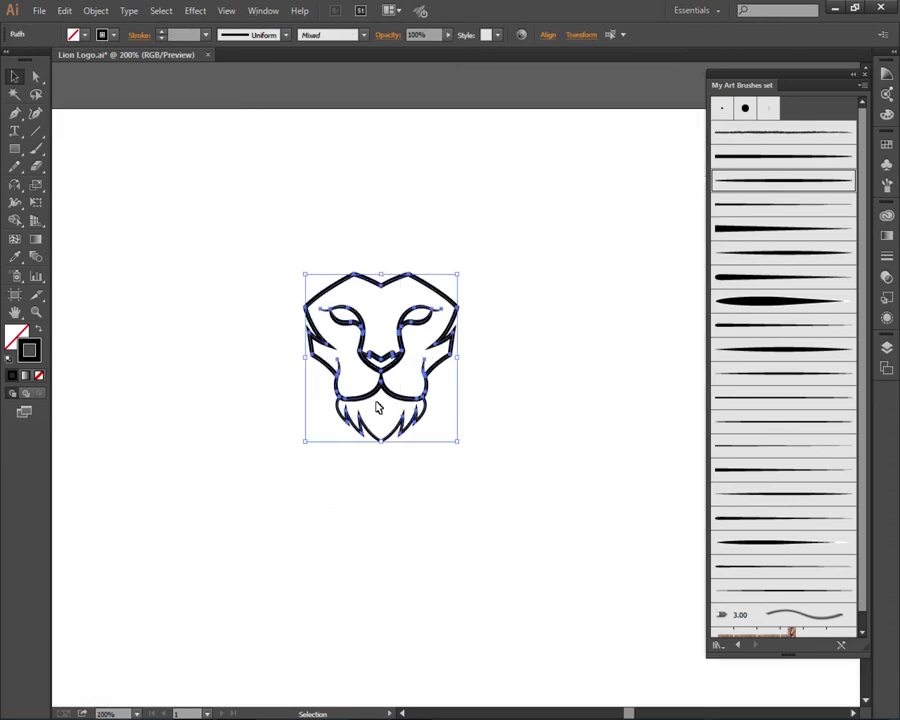
Step: Run Object > Expand Appearance on the lion, check the head path, and reselect everything
{"action": "left_click", "coordinate": [96, 10]}
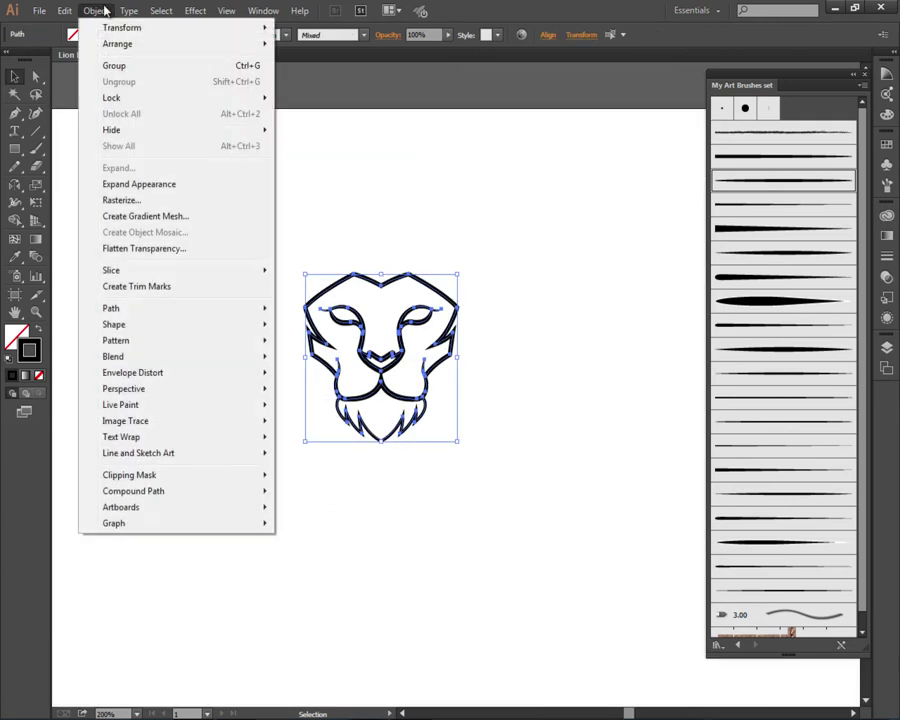
{"action": "left_click", "coordinate": [131, 188]}
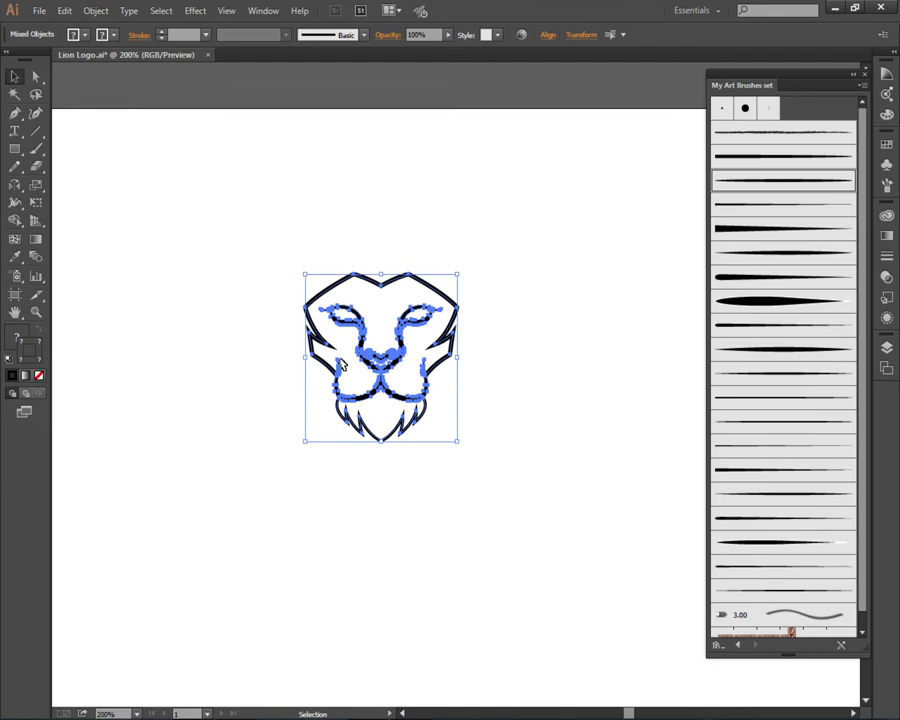
{"action": "left_click", "coordinate": [520, 429]}
{"action": "scroll", "coordinate": [428, 278], "scroll_direction": "up", "scroll_amount": 2}
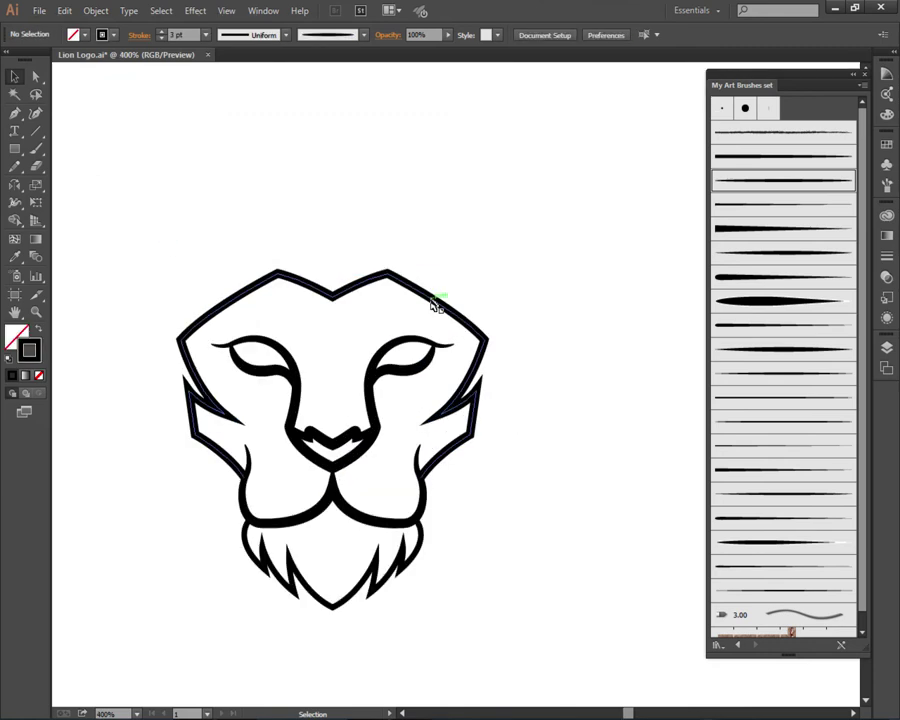
{"action": "left_click", "coordinate": [433, 303]}
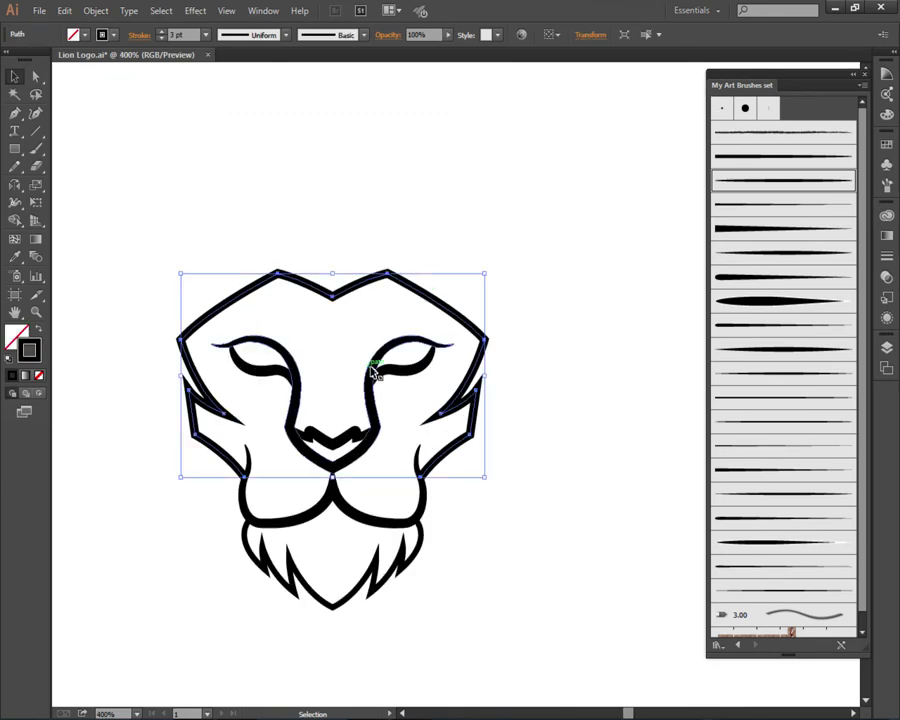
{"action": "left_click", "coordinate": [333, 225]}
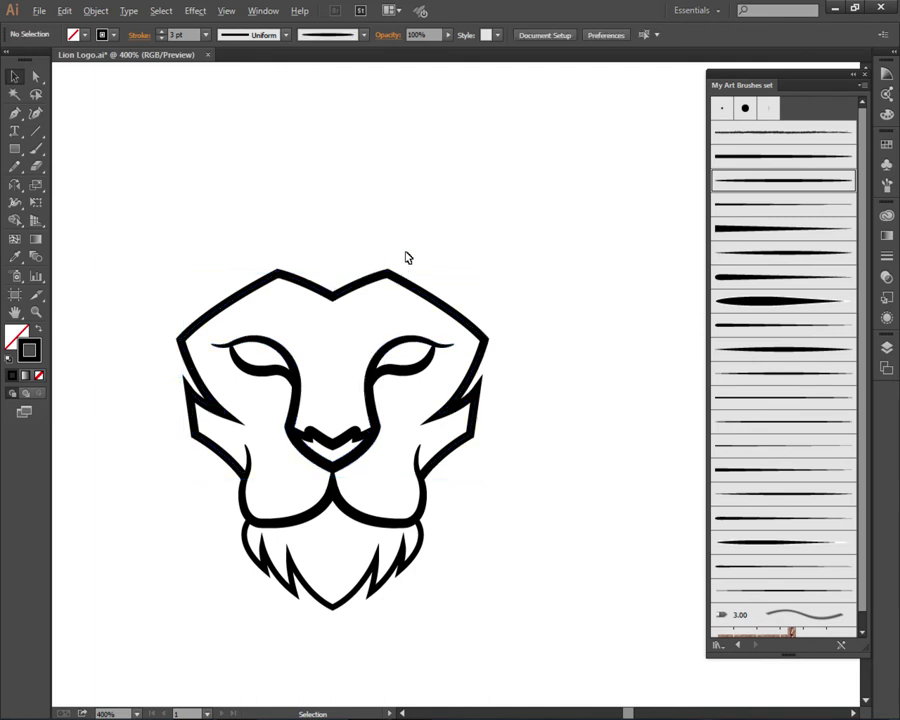
{"action": "scroll", "coordinate": [406, 258], "scroll_direction": "down", "scroll_amount": 1}
{"action": "left_click_drag", "start_coordinate": [160, 214], "coordinate": [504, 569]}
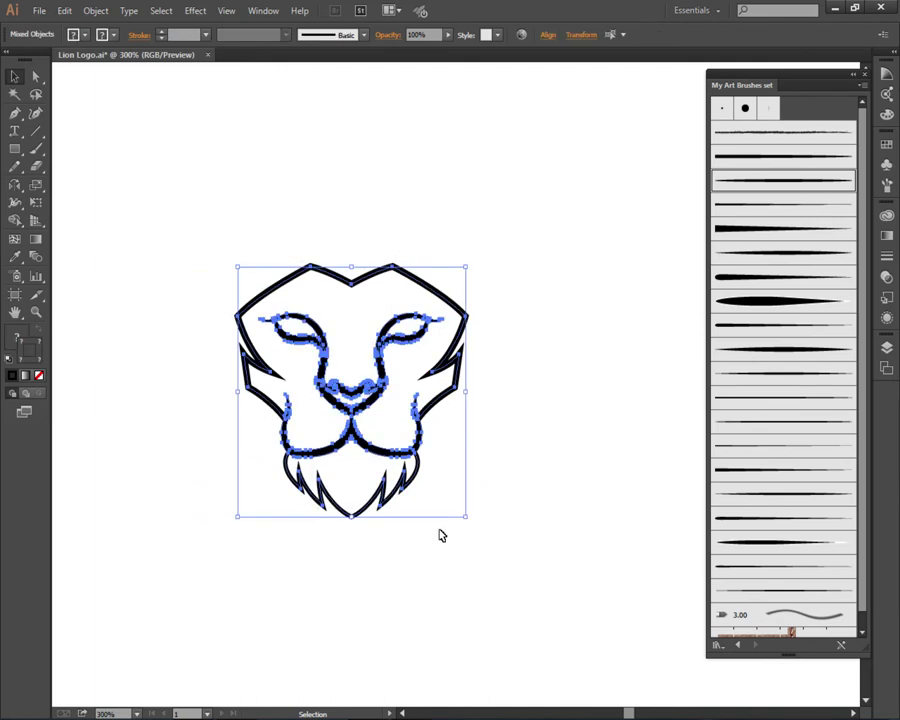
Step: Expand the lion's fill and stroke into filled outline shapes via Object > Expand
{"action": "left_click", "coordinate": [96, 10]}
{"action": "left_click", "coordinate": [113, 168]}
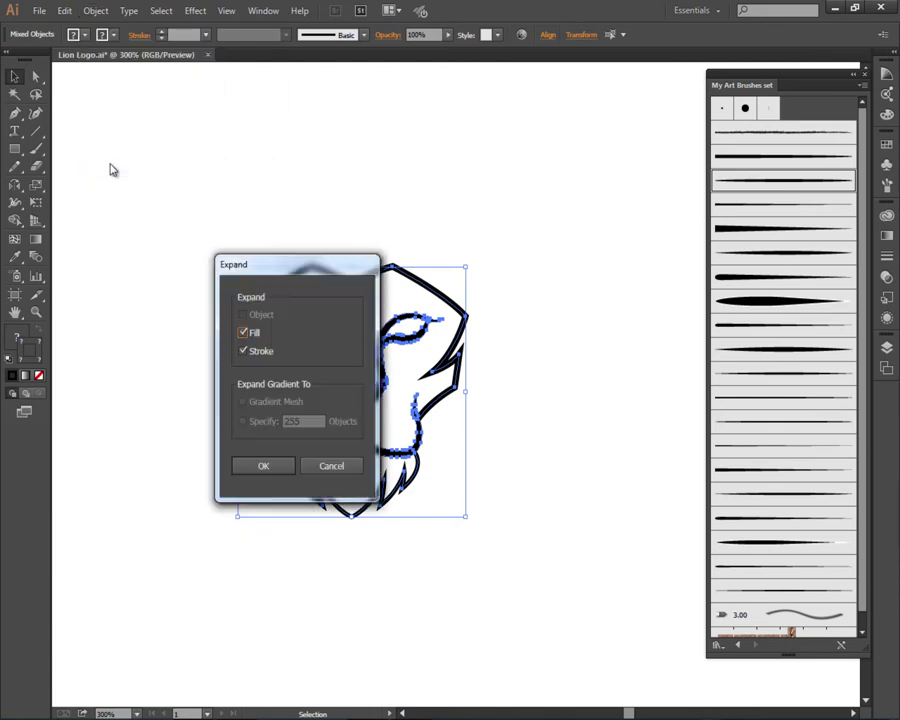
{"action": "left_click_drag", "start_coordinate": [262, 283], "coordinate": [595, 211]}
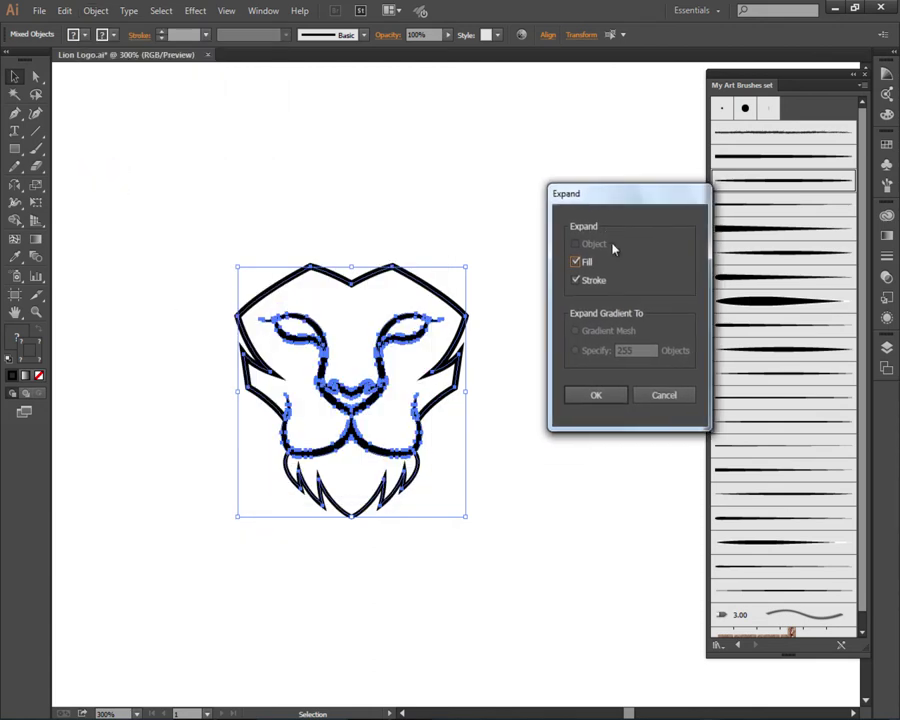
{"action": "left_click", "coordinate": [592, 396]}
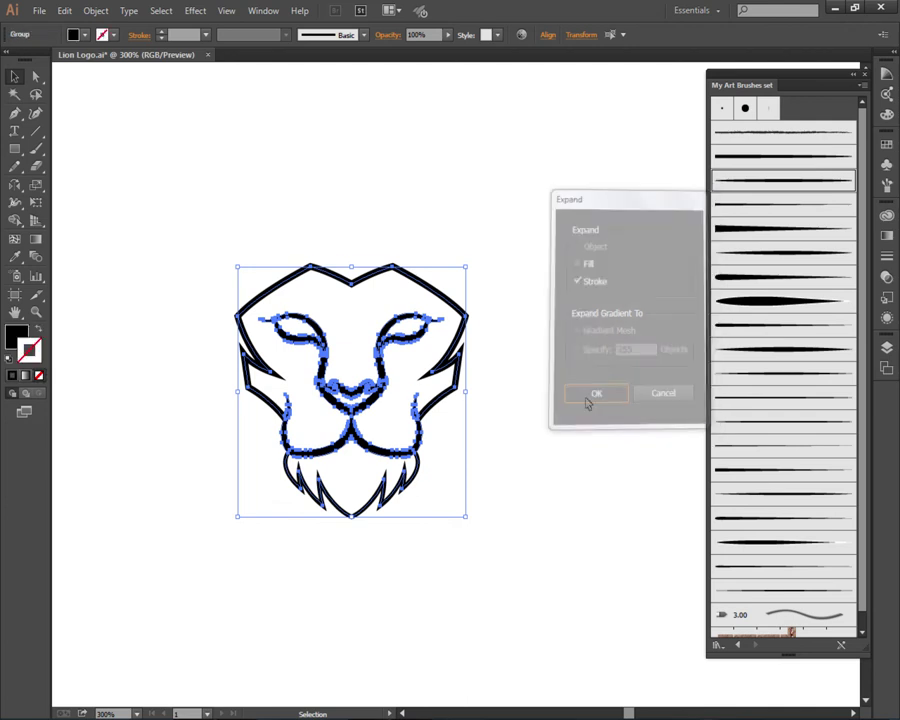
{"action": "left_click", "coordinate": [520, 394]}
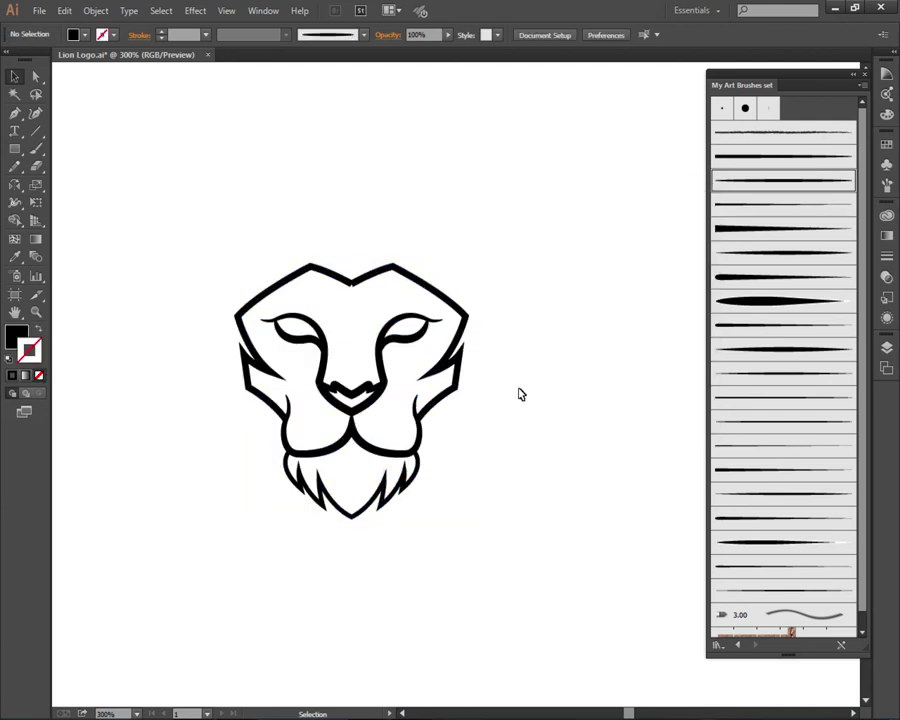
{"action": "left_click_drag", "start_coordinate": [536, 396], "coordinate": [585, 386]}
Step: Select and deselect the expanded lion group several times to inspect it
{"action": "left_click", "coordinate": [430, 262]}
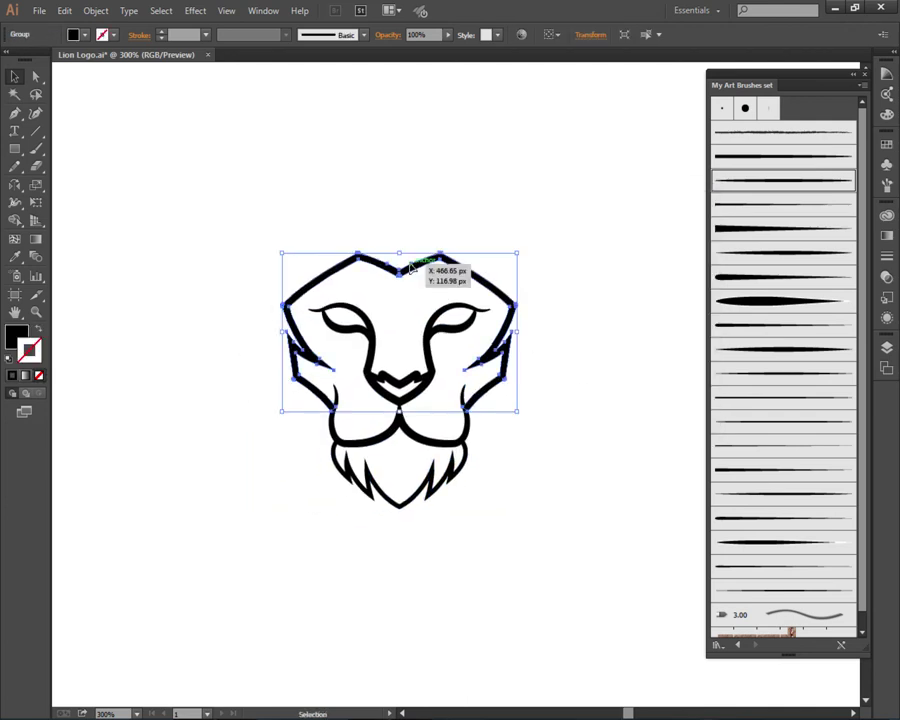
{"action": "left_click", "coordinate": [389, 240]}
{"action": "scroll", "coordinate": [400, 242], "scroll_direction": "up", "scroll_amount": 3}
{"action": "scroll", "coordinate": [420, 300], "scroll_direction": "up", "scroll_amount": 2}
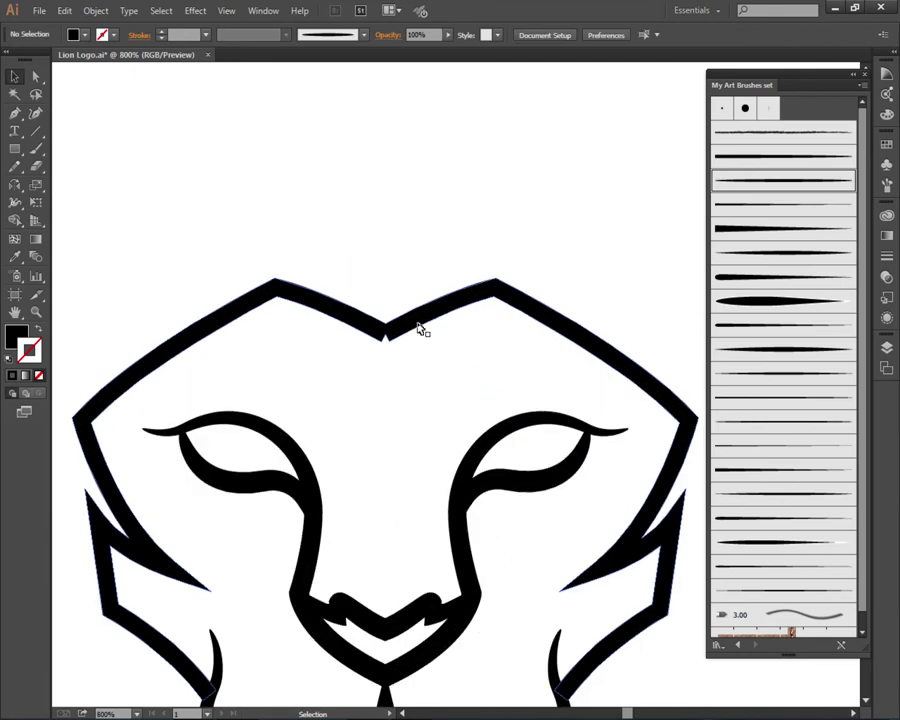
{"action": "left_click", "coordinate": [409, 327]}
{"action": "scroll", "coordinate": [390, 217], "scroll_direction": "down", "scroll_amount": 3}
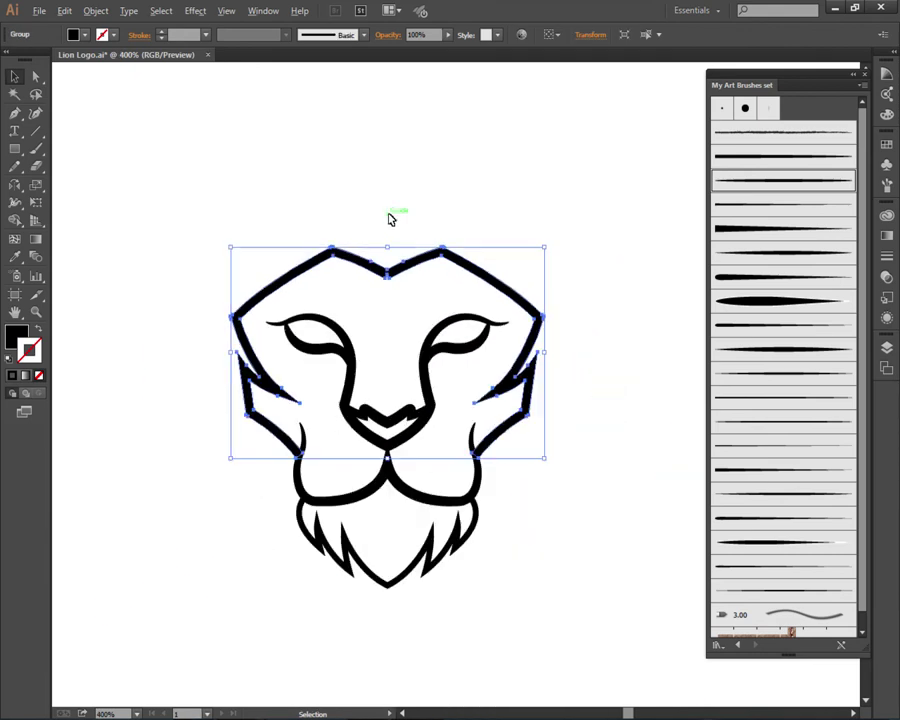
{"action": "left_click", "coordinate": [508, 204]}
{"action": "scroll", "coordinate": [508, 204], "scroll_direction": "down", "scroll_amount": 3}
{"action": "left_click", "coordinate": [472, 264]}
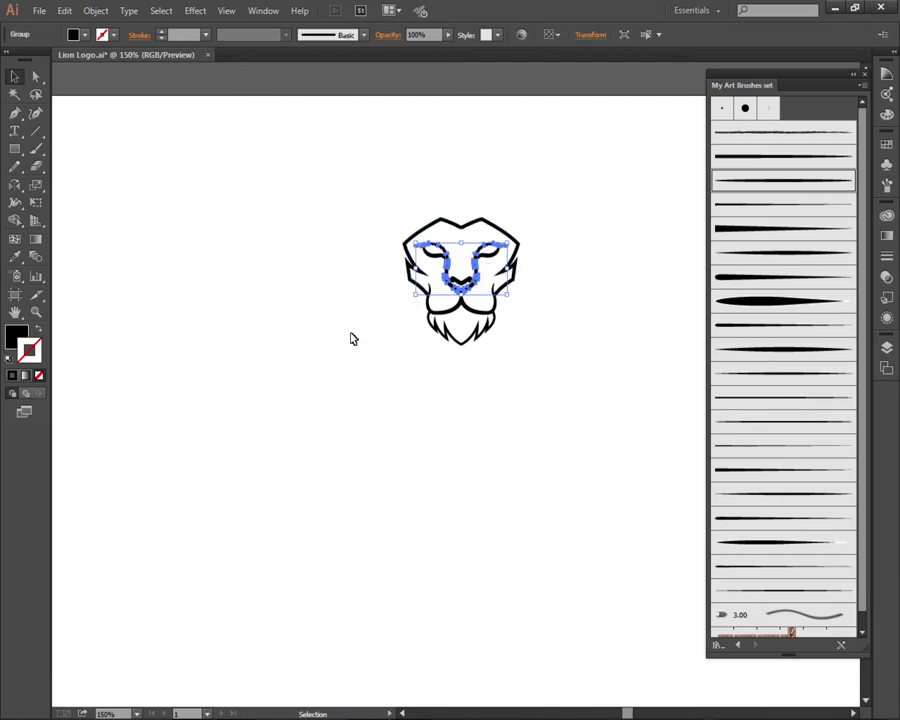
{"action": "left_click", "coordinate": [325, 229]}
Step: Drag the whole lion group down and to the left, then deselect
{"action": "left_click_drag", "start_coordinate": [331, 185], "coordinate": [560, 434]}
{"action": "left_click_drag", "start_coordinate": [450, 292], "coordinate": [372, 352]}
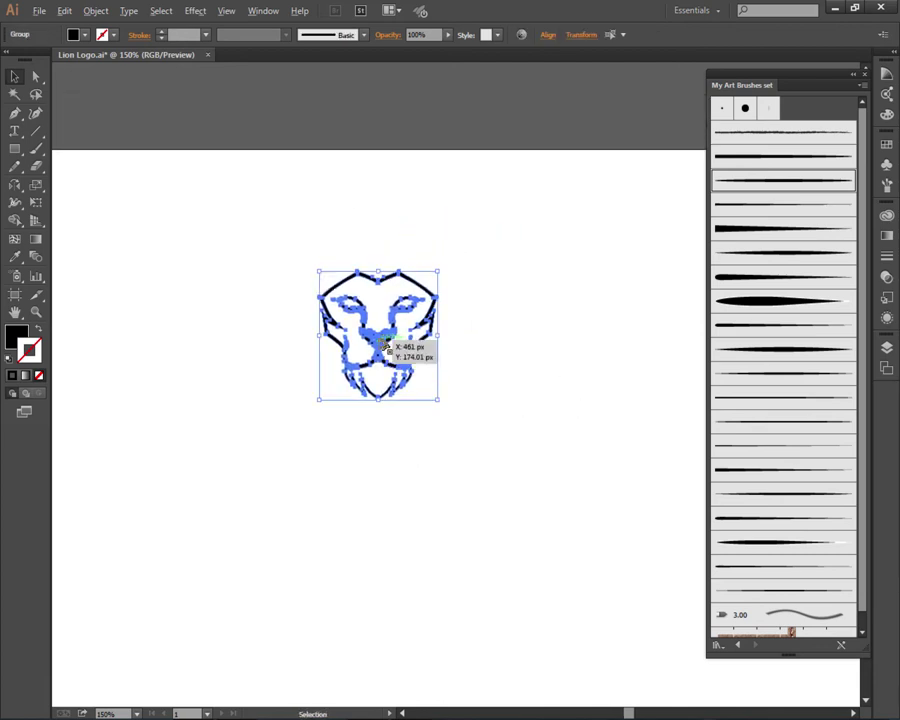
{"action": "scroll", "coordinate": [372, 352], "scroll_direction": "up", "scroll_amount": 2}
{"action": "scroll", "coordinate": [418, 319], "scroll_direction": "up", "scroll_amount": 2}
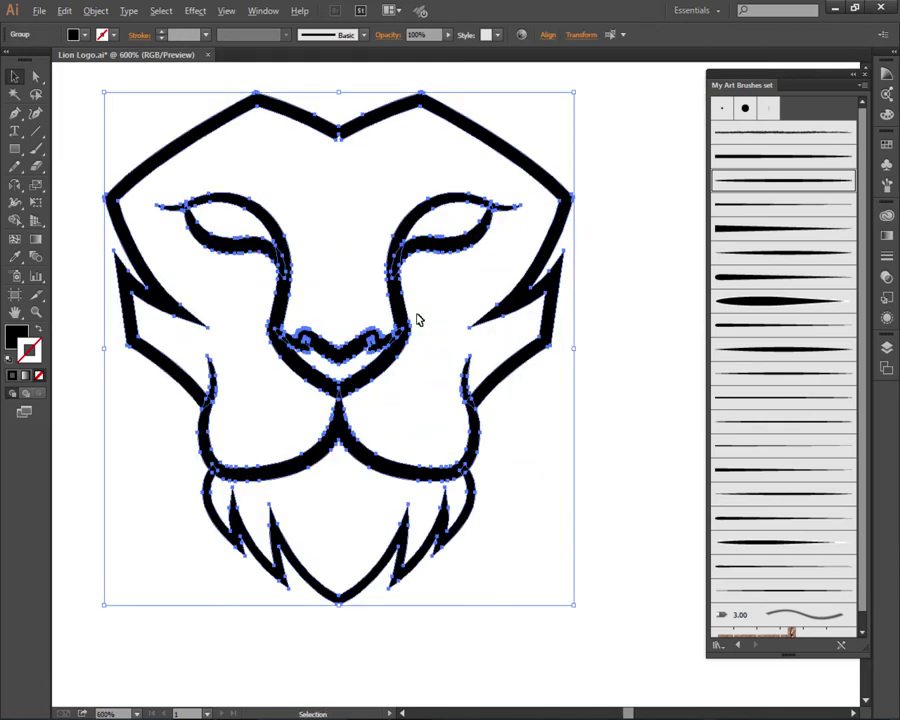
{"action": "scroll", "coordinate": [418, 319], "scroll_direction": "down", "scroll_amount": 1}
{"action": "scroll", "coordinate": [418, 319], "scroll_direction": "down", "scroll_amount": 1}
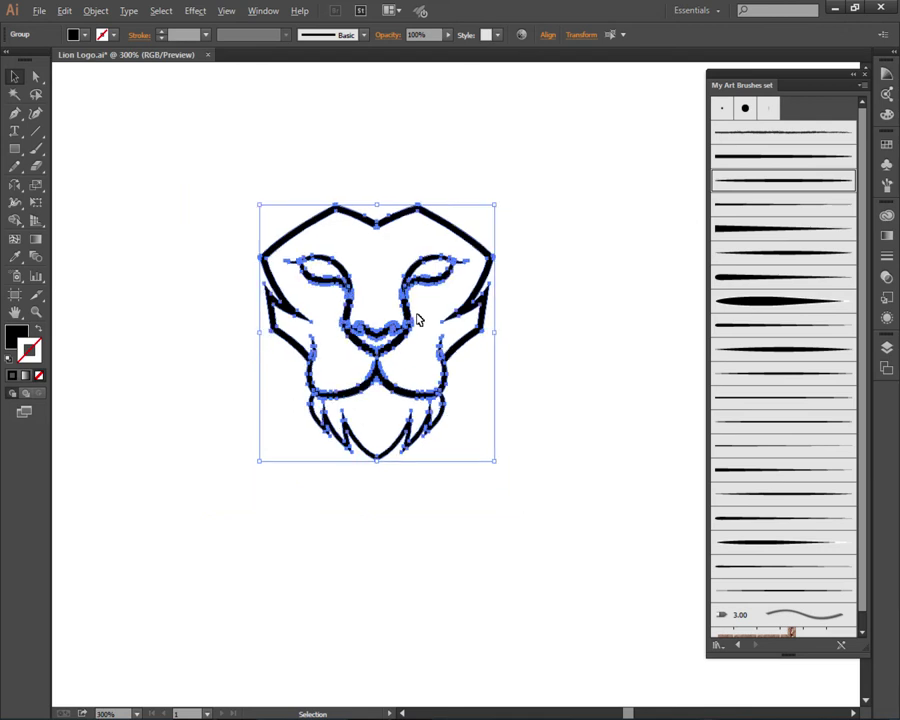
{"action": "left_click", "coordinate": [509, 380]}
{"action": "scroll", "coordinate": [518, 266], "scroll_direction": "down", "scroll_amount": 1}
Step: Show the guides to reveal the vertical centre line and adjust the forehead notch's corner anchor
{"action": "right_click", "coordinate": [540, 265]}
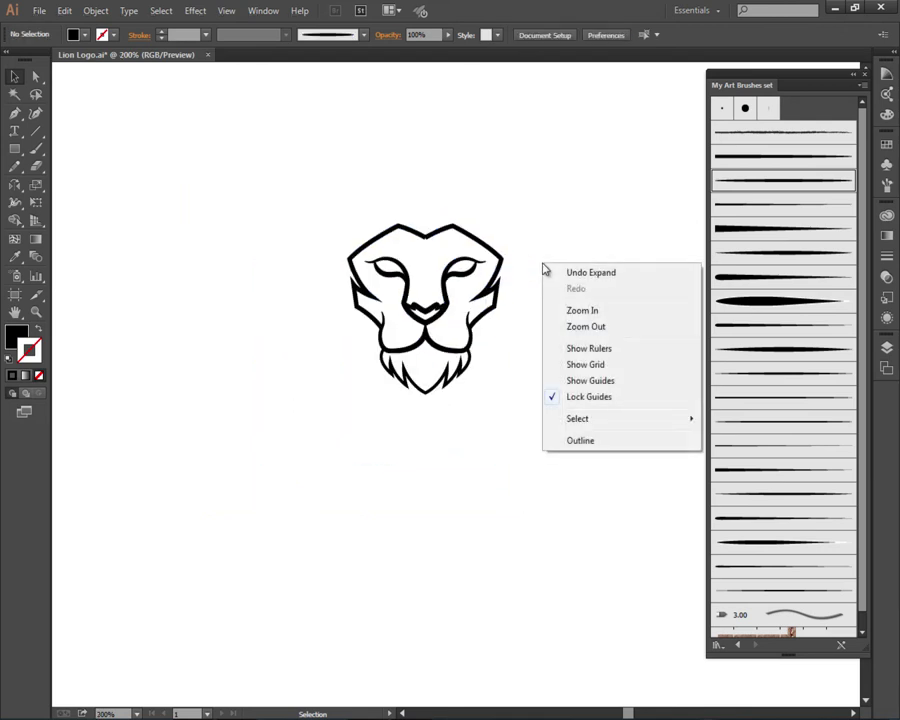
{"action": "left_click", "coordinate": [576, 380]}
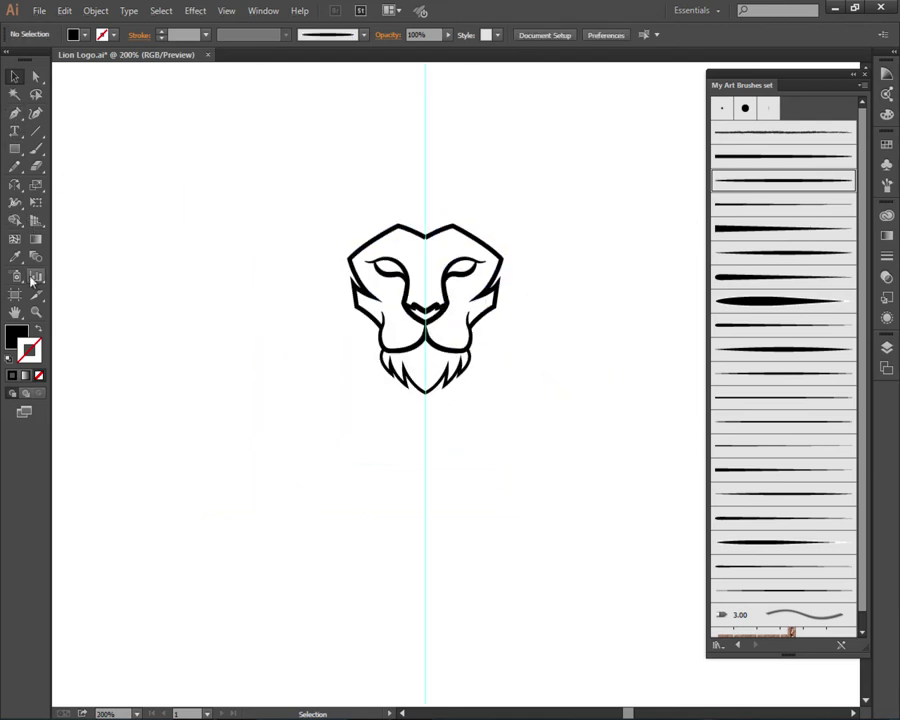
{"action": "left_click", "coordinate": [15, 113]}
{"action": "scroll", "coordinate": [422, 238], "scroll_direction": "up", "scroll_amount": 6}
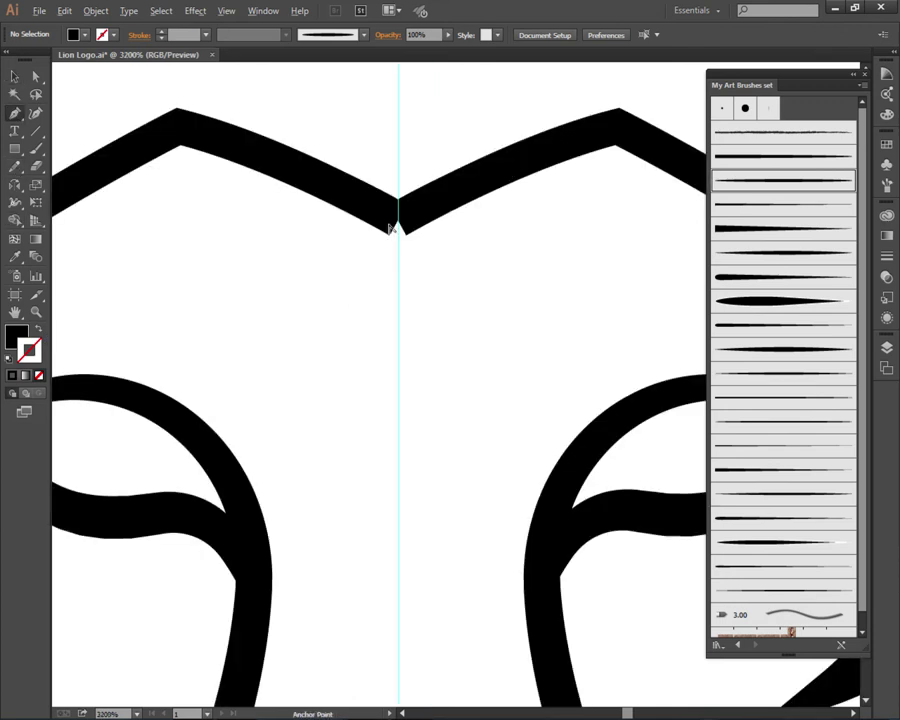
{"action": "scroll", "coordinate": [390, 222], "scroll_direction": "up", "scroll_amount": 3}
{"action": "mouse_move", "coordinate": [386, 193]}
{"action": "left_mouse_down"}
{"action": "mouse_move", "coordinate": [416, 267]}
{"action": "mouse_move", "coordinate": [420, 390]}
{"action": "mouse_move", "coordinate": [421, 254]}
{"action": "mouse_move", "coordinate": [381, 265]}
{"action": "mouse_move", "coordinate": [381, 290]}
{"action": "left_mouse_up"}
{"action": "key", "text": "ctrl+minus"}
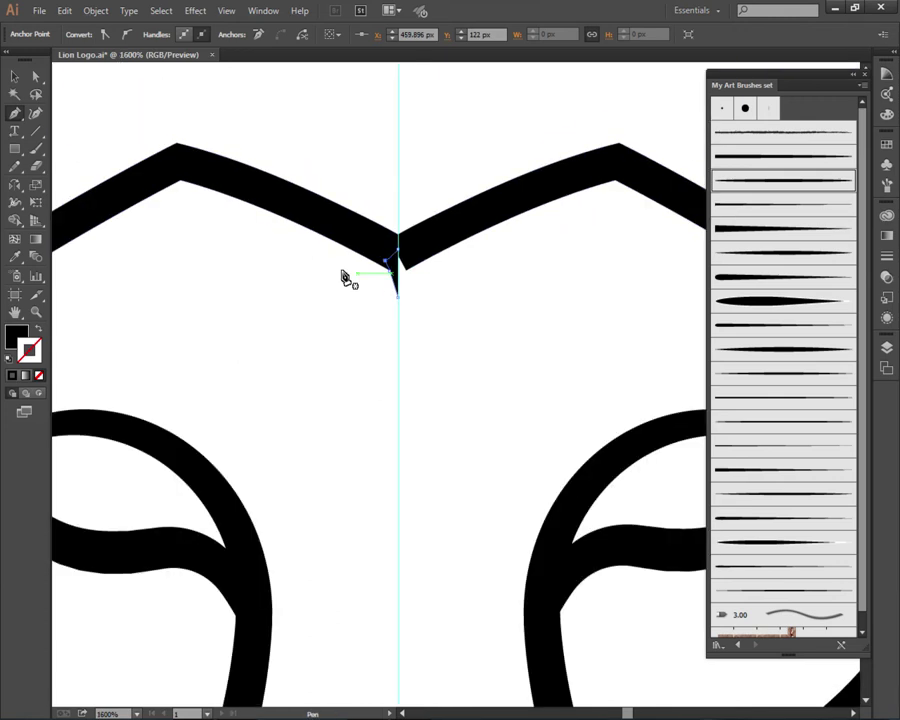
{"action": "key", "text": "v"}
Step: Reflect a first copy of the notch across the centre guide, then reselect the notch piece
{"action": "left_click", "coordinate": [14, 184]}
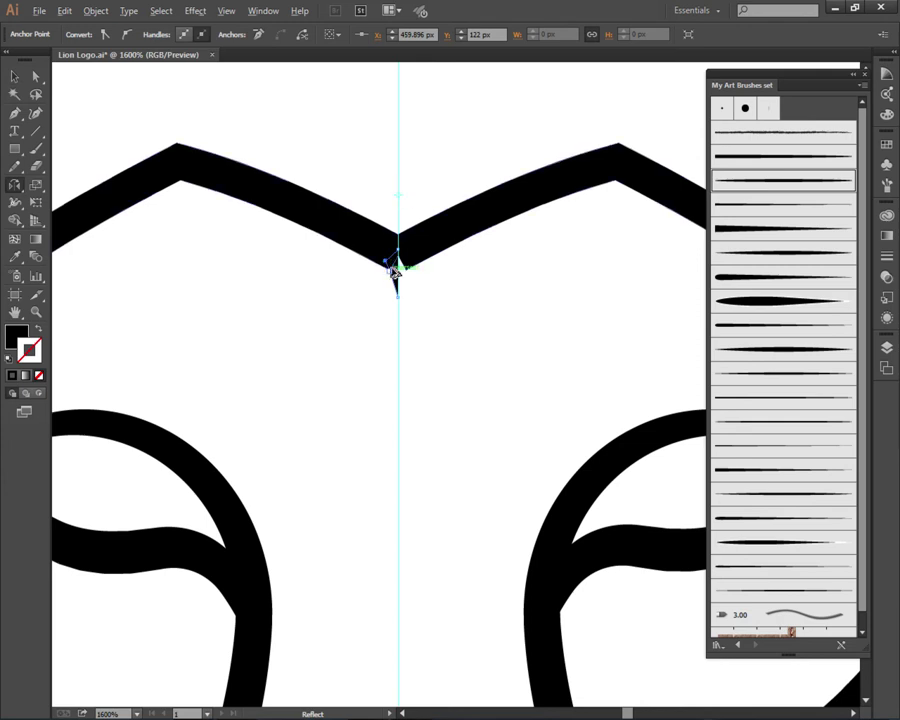
{"action": "scroll", "coordinate": [394, 274], "scroll_direction": "up", "scroll_amount": 1, "text": "alt"}
{"action": "left_click_drag", "start_coordinate": [397, 283], "coordinate": [427, 293]}
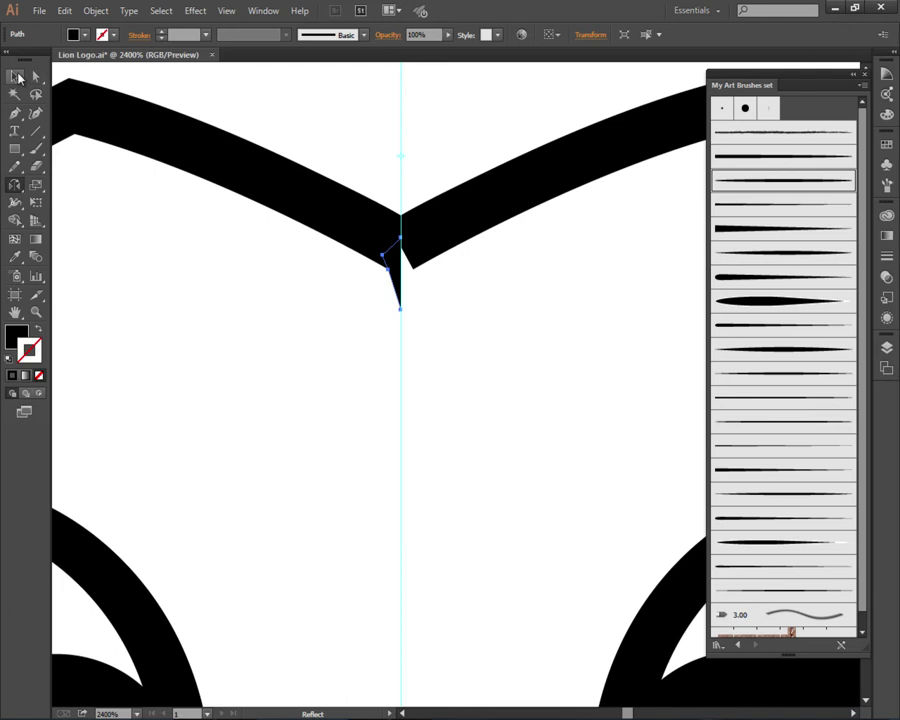
{"action": "left_click", "coordinate": [14, 76]}
{"action": "left_click", "coordinate": [318, 132]}
{"action": "left_click", "coordinate": [400, 268]}
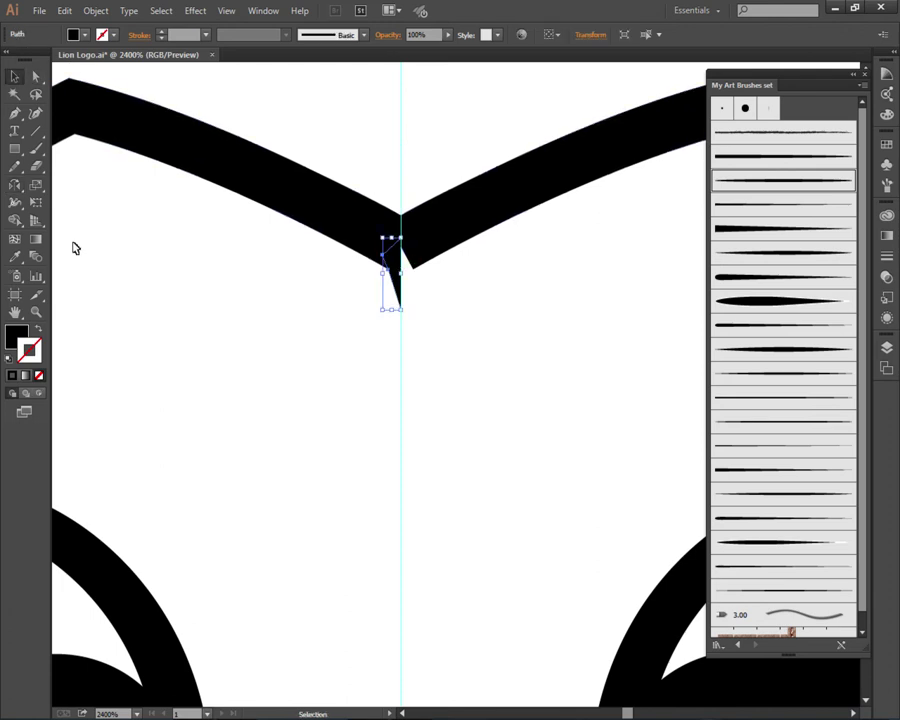
Step: Mirror a copy of the notch half across the vertical guide and deselect it
{"action": "left_click", "coordinate": [14, 184]}
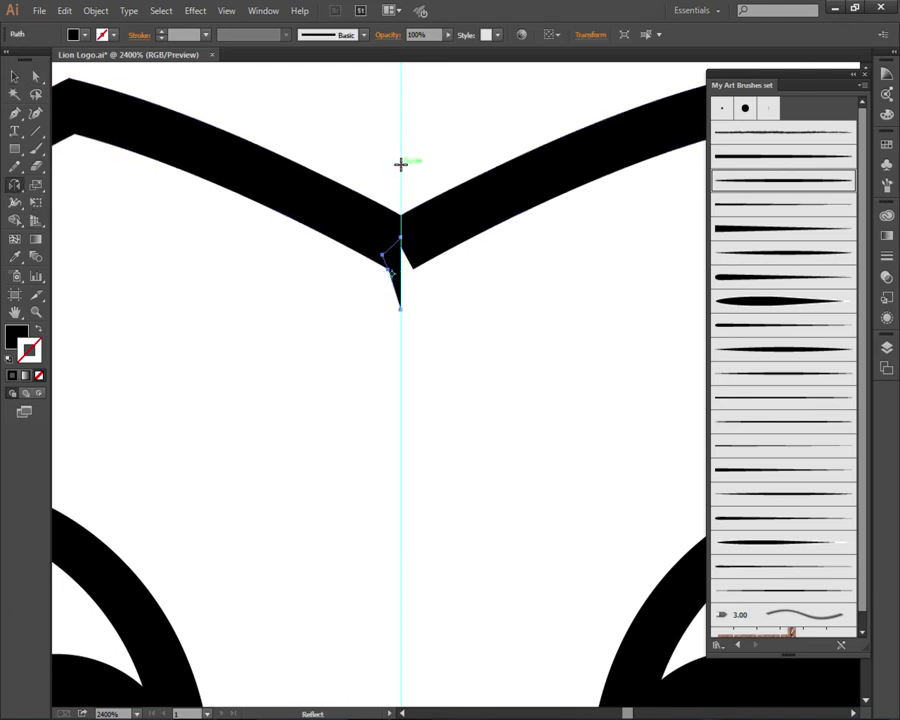
{"action": "scroll", "coordinate": [392, 250], "scroll_direction": "up", "scroll_amount": 2}
{"action": "mouse_move", "coordinate": [396, 262]}
{"action": "left_mouse_down"}
{"action": "mouse_move", "coordinate": [417, 267]}
{"action": "mouse_move", "coordinate": [410, 262]}
{"action": "left_mouse_up"}
{"action": "scroll", "coordinate": [410, 262], "scroll_direction": "down", "scroll_amount": 3}
{"action": "left_click", "coordinate": [14, 76]}
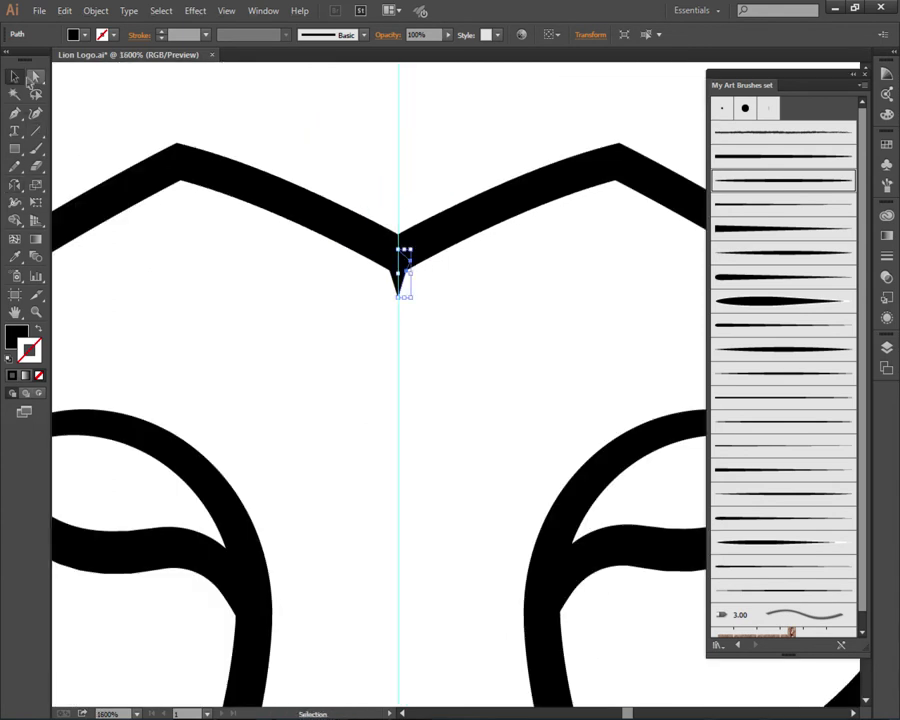
{"action": "left_click", "coordinate": [351, 181]}
{"action": "scroll", "coordinate": [352, 185], "scroll_direction": "down", "scroll_amount": 2}
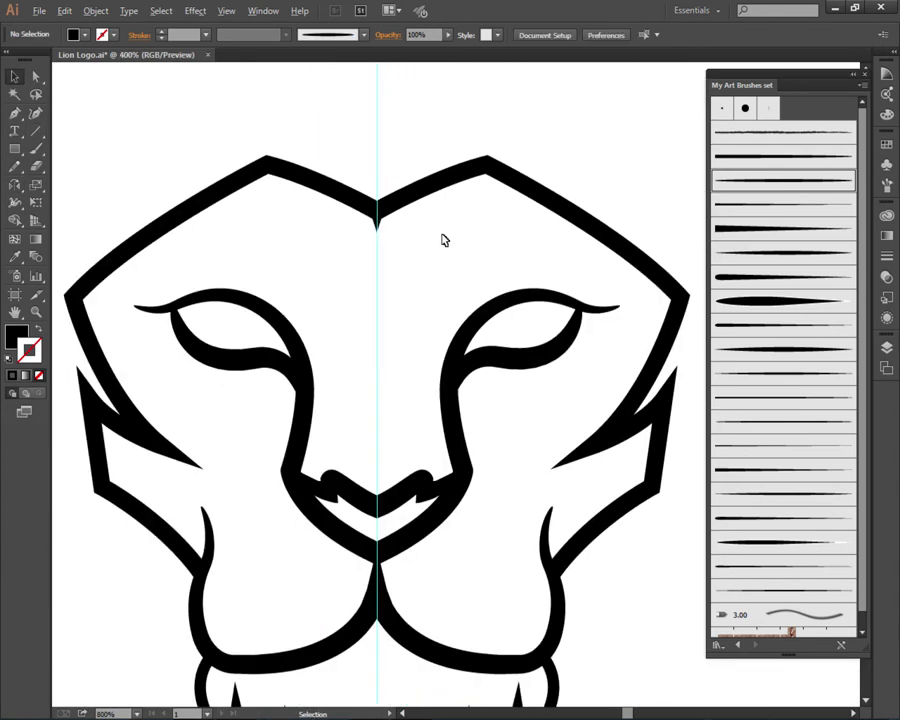
{"action": "scroll", "coordinate": [444, 240], "scroll_direction": "down", "scroll_amount": 2}
{"action": "right_click", "coordinate": [585, 173]}
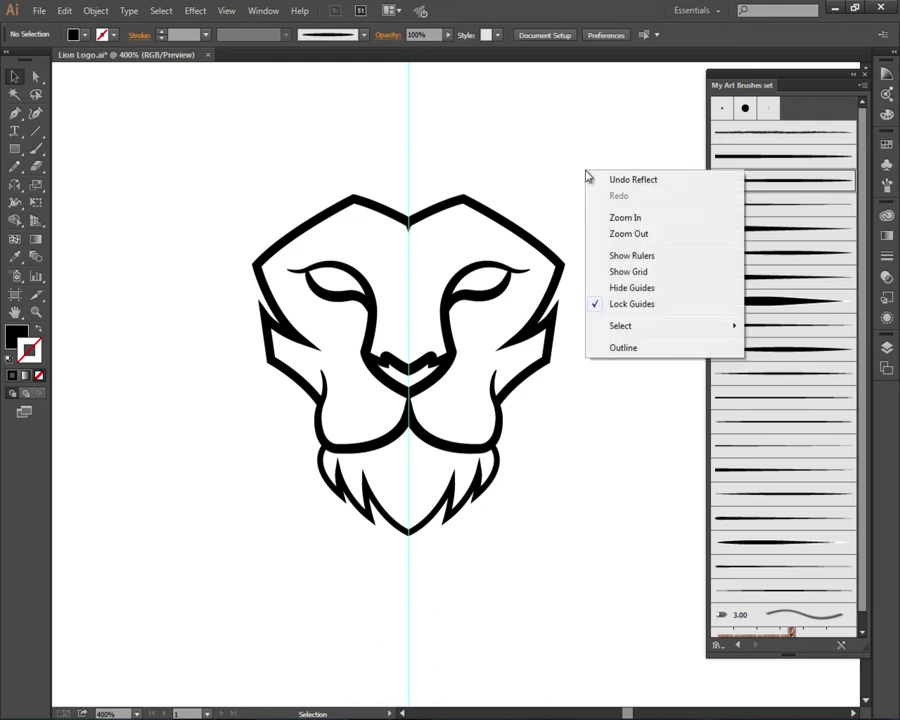
Step: Hide the vertical centre guide and marquee-select all of the lion's paths
{"action": "left_click", "coordinate": [636, 292]}
{"action": "scroll", "coordinate": [650, 310], "scroll_direction": "down", "scroll_amount": 1}
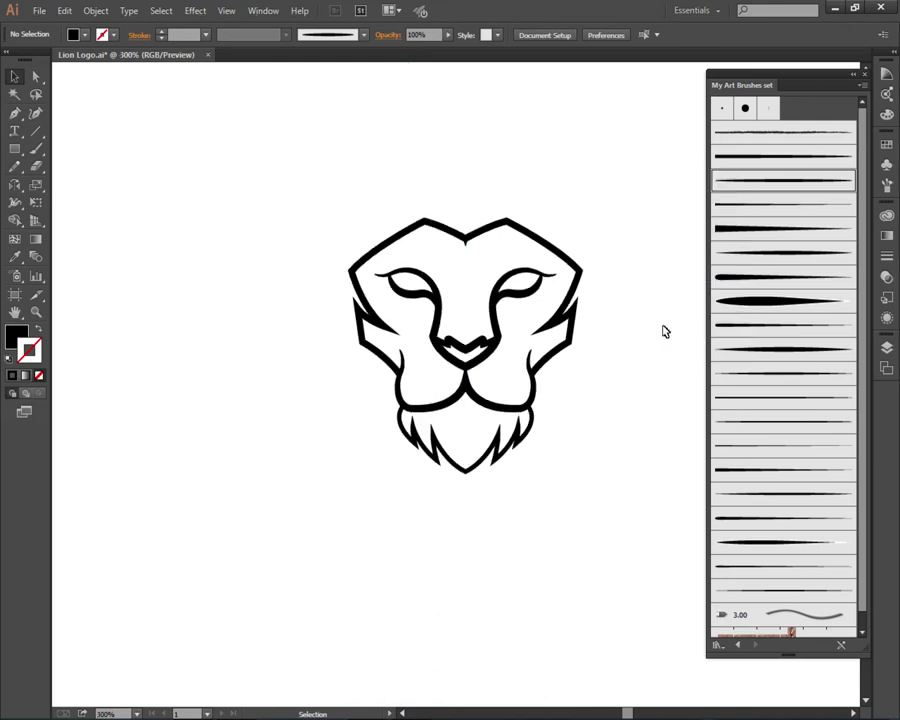
{"action": "scroll", "coordinate": [426, 256], "scroll_direction": "up", "scroll_amount": 2}
{"action": "scroll", "coordinate": [428, 196], "scroll_direction": "up", "scroll_amount": 1}
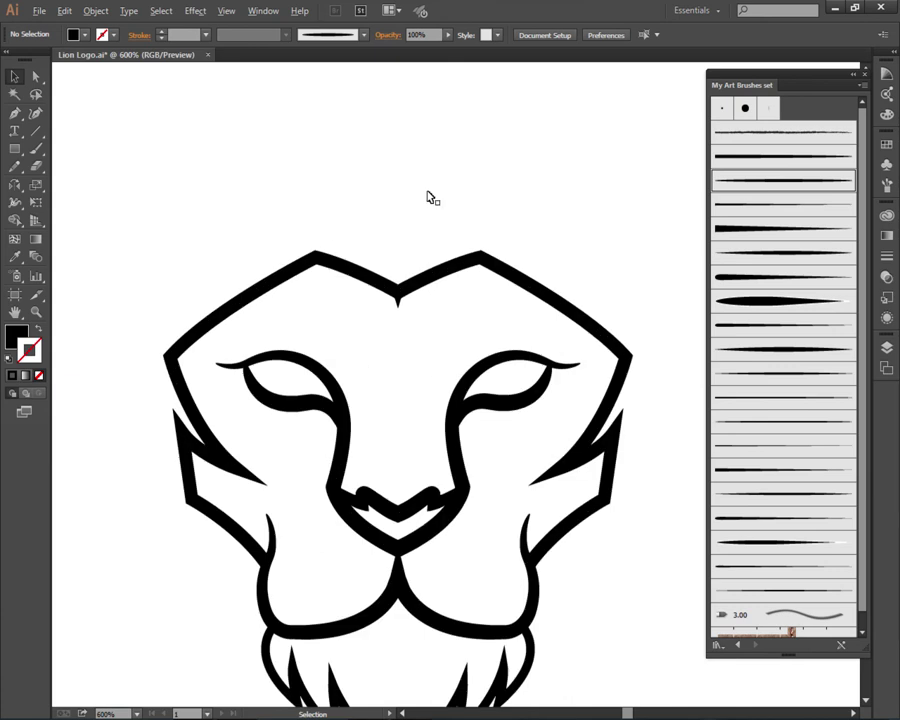
{"action": "scroll", "coordinate": [399, 300], "scroll_direction": "up", "scroll_amount": 1}
{"action": "scroll", "coordinate": [426, 227], "scroll_direction": "down", "scroll_amount": 2}
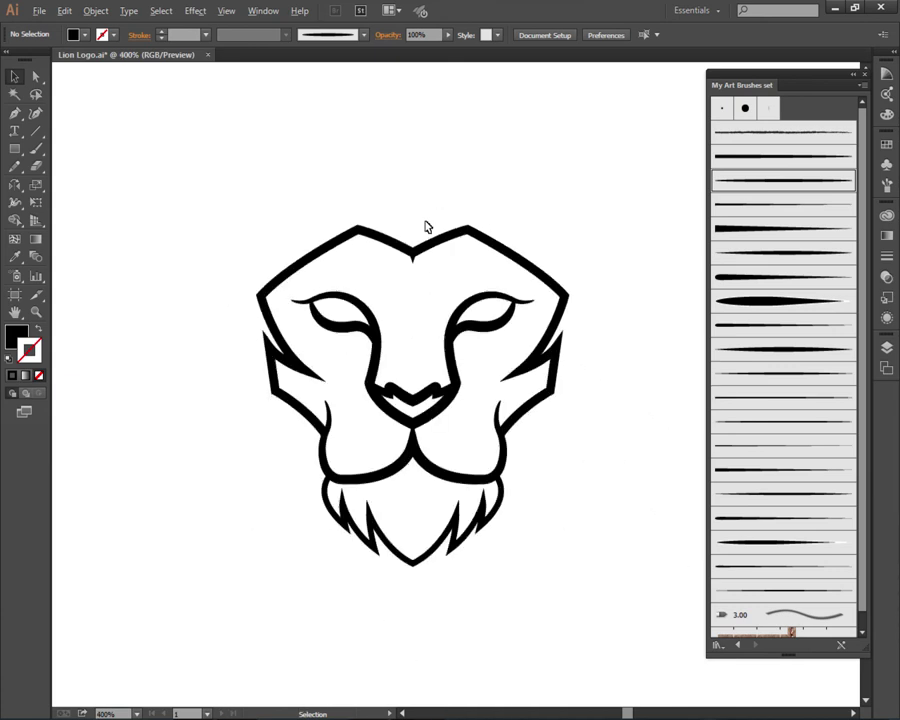
{"action": "scroll", "coordinate": [426, 226], "scroll_direction": "down", "scroll_amount": 2}
{"action": "left_click_drag", "start_coordinate": [274, 182], "coordinate": [559, 457]}
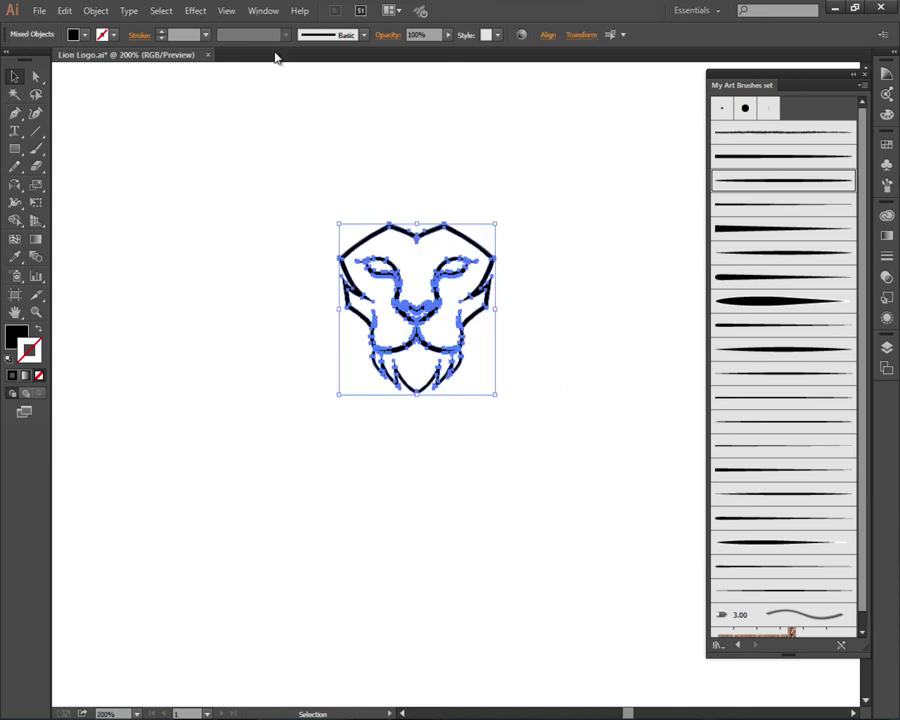
Step: Unite the lion's paths into one compound path with Pathfinder, then test-move and undo
{"action": "left_click", "coordinate": [263, 10]}
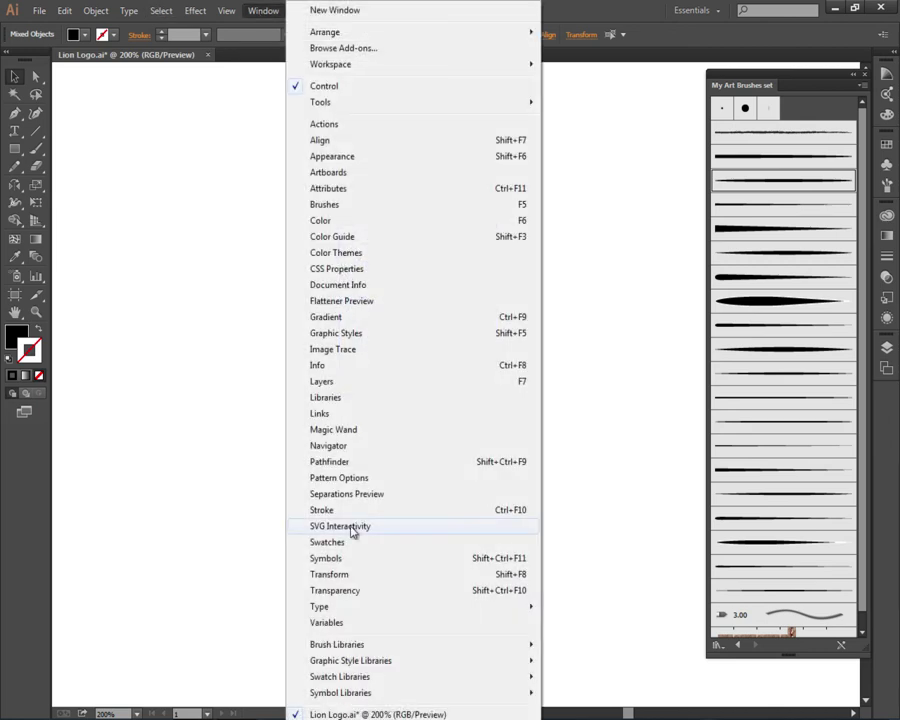
{"action": "left_click", "coordinate": [330, 461]}
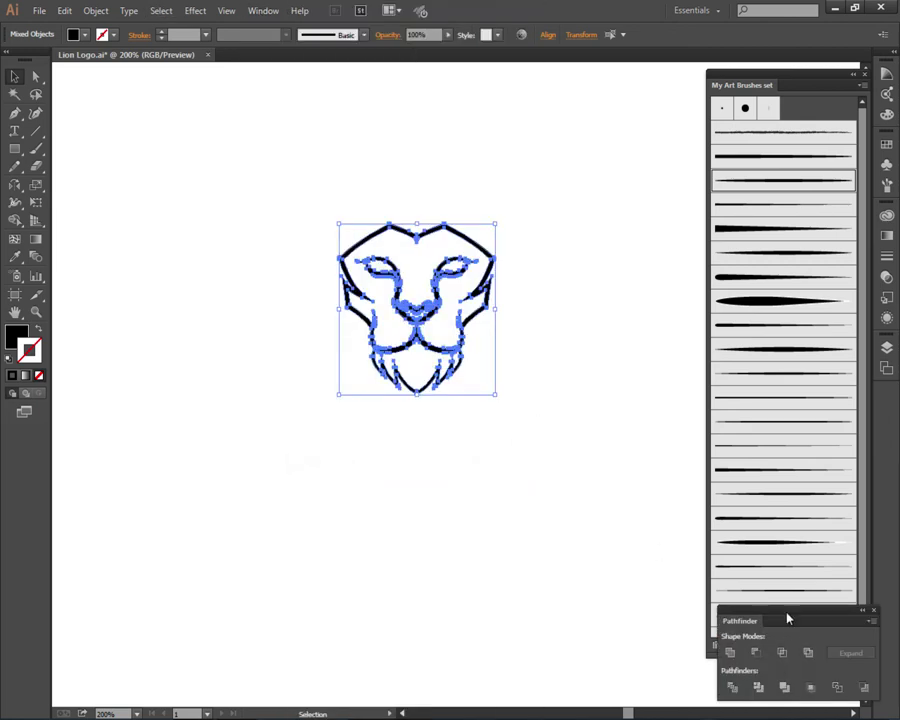
{"action": "left_click_drag", "start_coordinate": [788, 623], "coordinate": [717, 320]}
{"action": "left_click", "coordinate": [660, 350]}
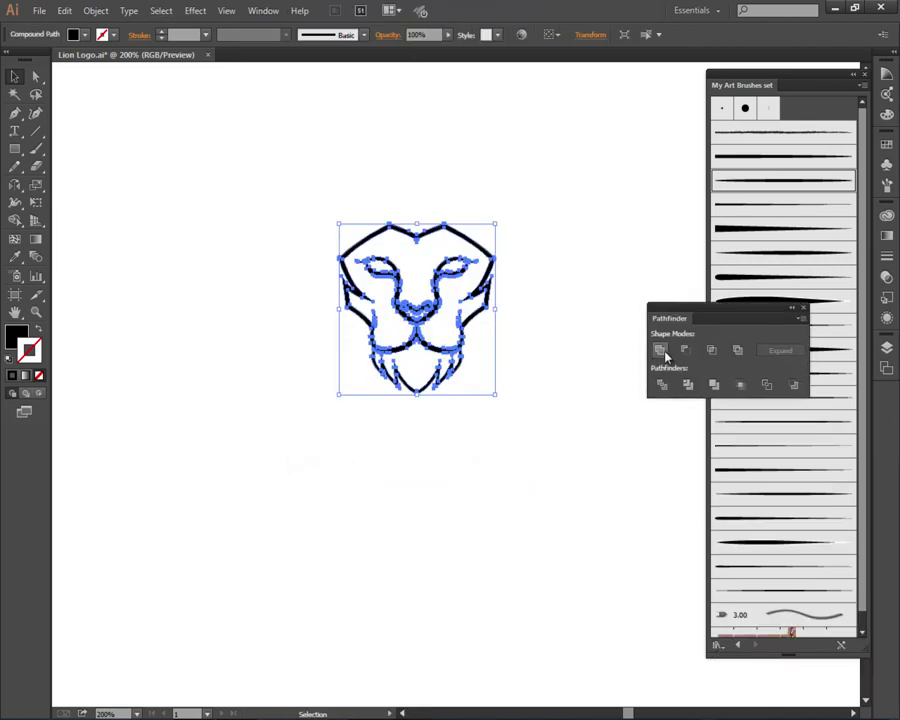
{"action": "left_click", "coordinate": [577, 402]}
{"action": "left_click_drag", "start_coordinate": [468, 236], "coordinate": [610, 276]}
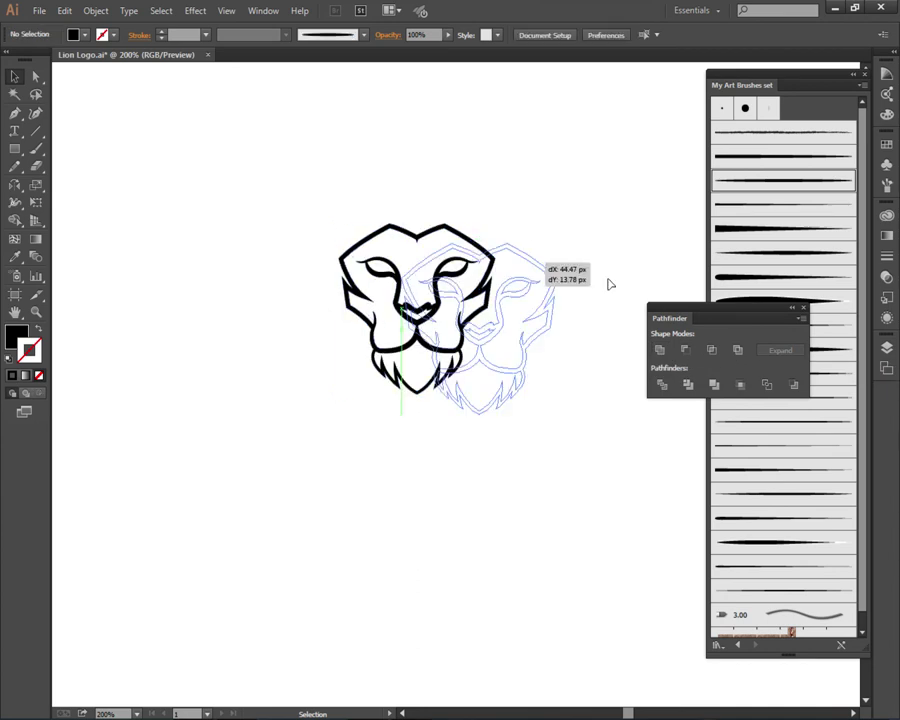
{"action": "key", "text": "ctrl+z"}
Step: Drag the forehead notch's tip anchor downward to lengthen it into a sharper spike
{"action": "left_click", "coordinate": [282, 220]}
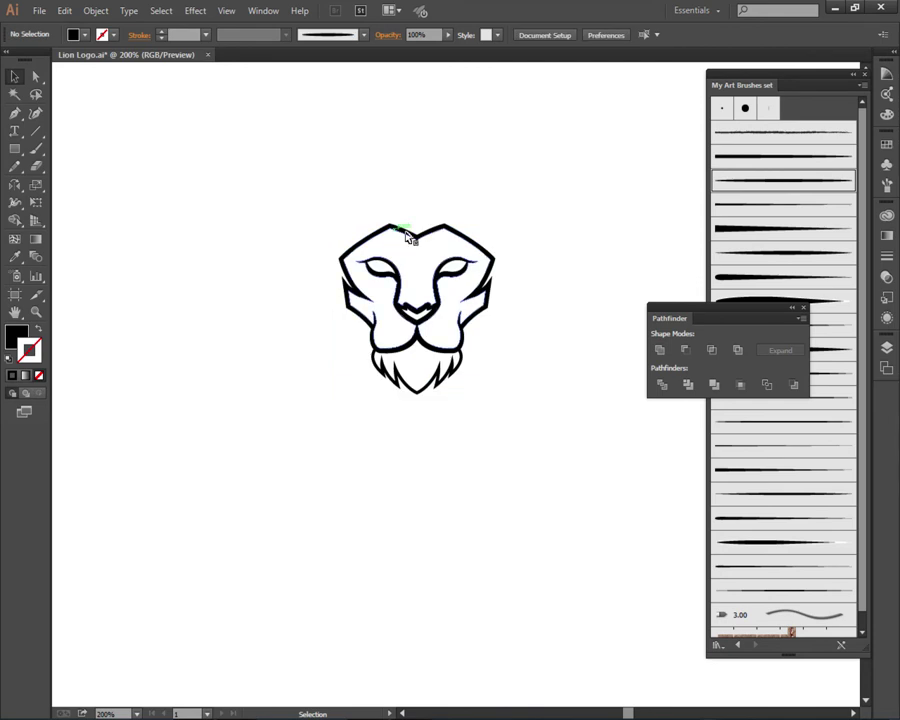
{"action": "scroll", "coordinate": [426, 232], "scroll_direction": "up", "scroll_amount": 3}
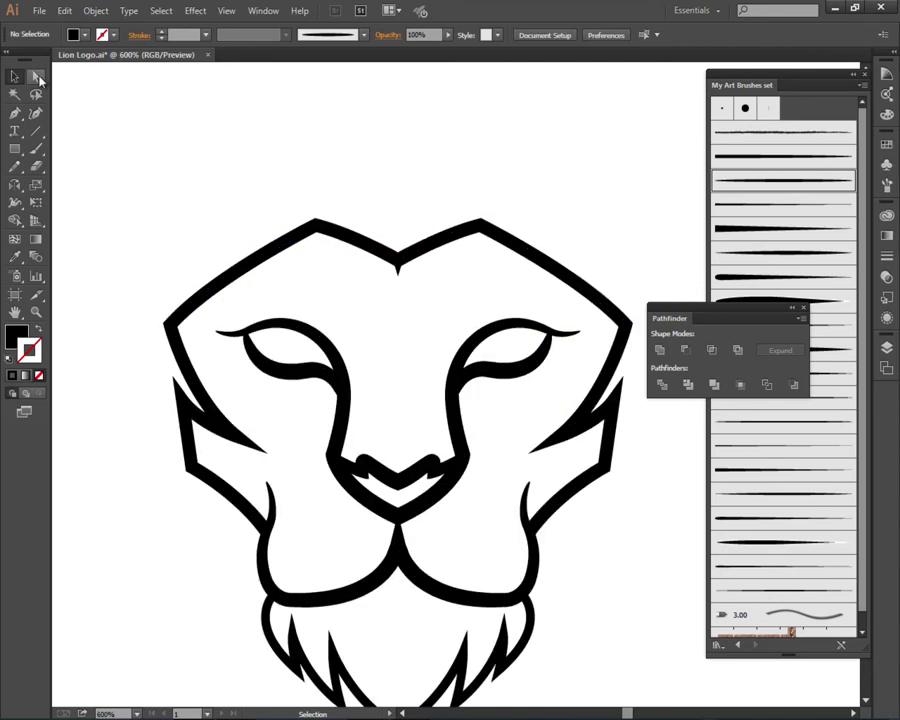
{"action": "left_click", "coordinate": [35, 76]}
{"action": "scroll", "coordinate": [396, 256], "scroll_direction": "up", "scroll_amount": 2}
{"action": "left_click", "coordinate": [406, 302]}
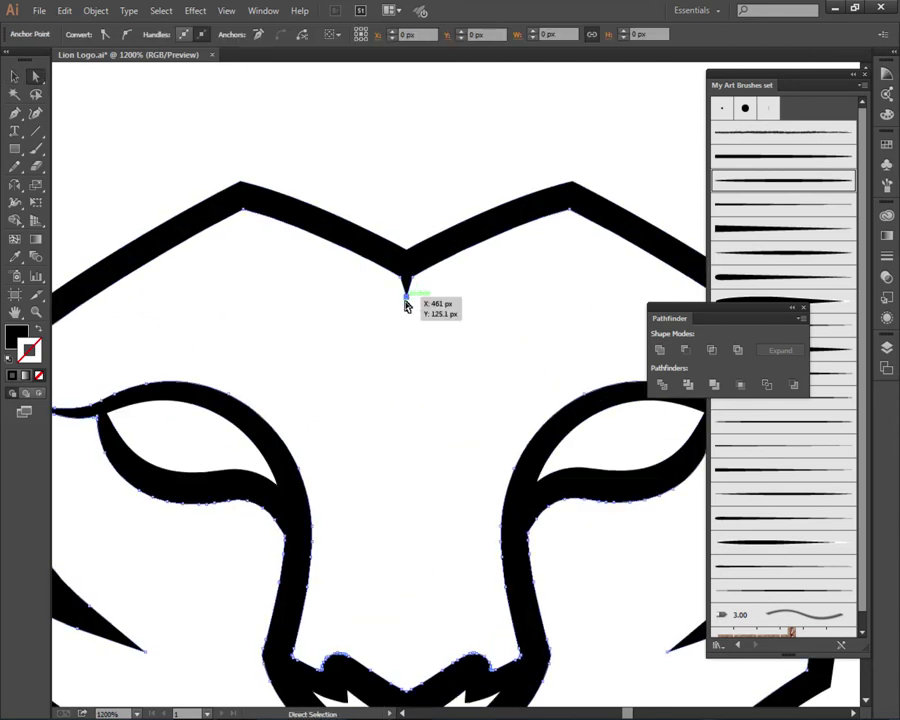
{"action": "left_click", "coordinate": [408, 323]}
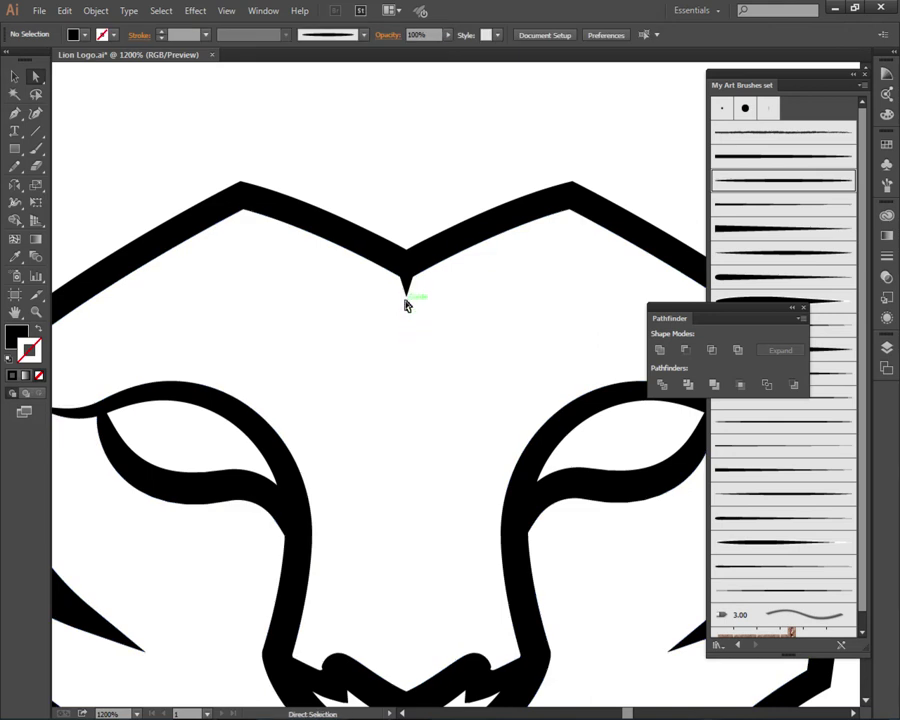
{"action": "left_click", "coordinate": [406, 302]}
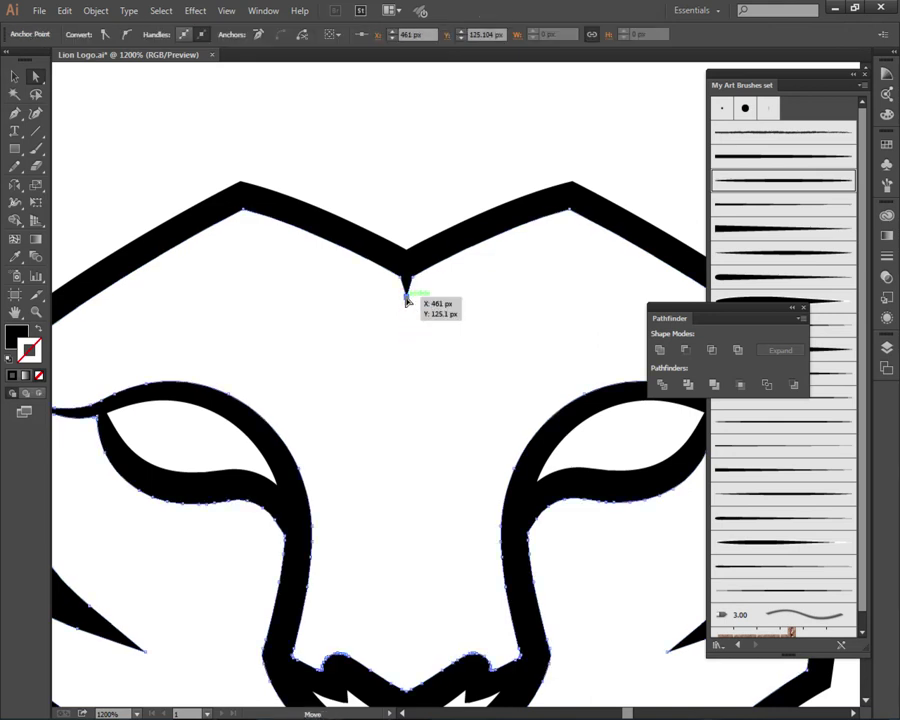
{"action": "left_click_drag", "start_coordinate": [407, 302], "coordinate": [407, 362]}
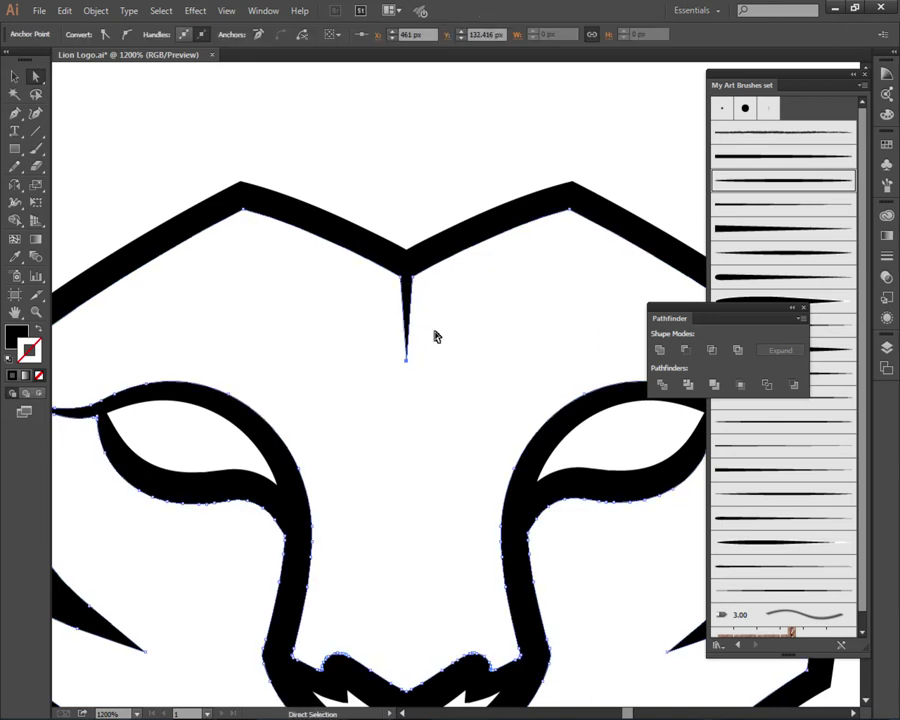
Step: Nudge the notch's right corner anchor 1 px right, then select the left and right corner anchors
{"action": "left_click", "coordinate": [422, 188]}
{"action": "scroll", "coordinate": [423, 195], "scroll_direction": "down", "scroll_amount": 2, "text": "alt"}
{"action": "scroll", "coordinate": [422, 200], "scroll_direction": "down", "scroll_amount": 2, "text": "alt"}
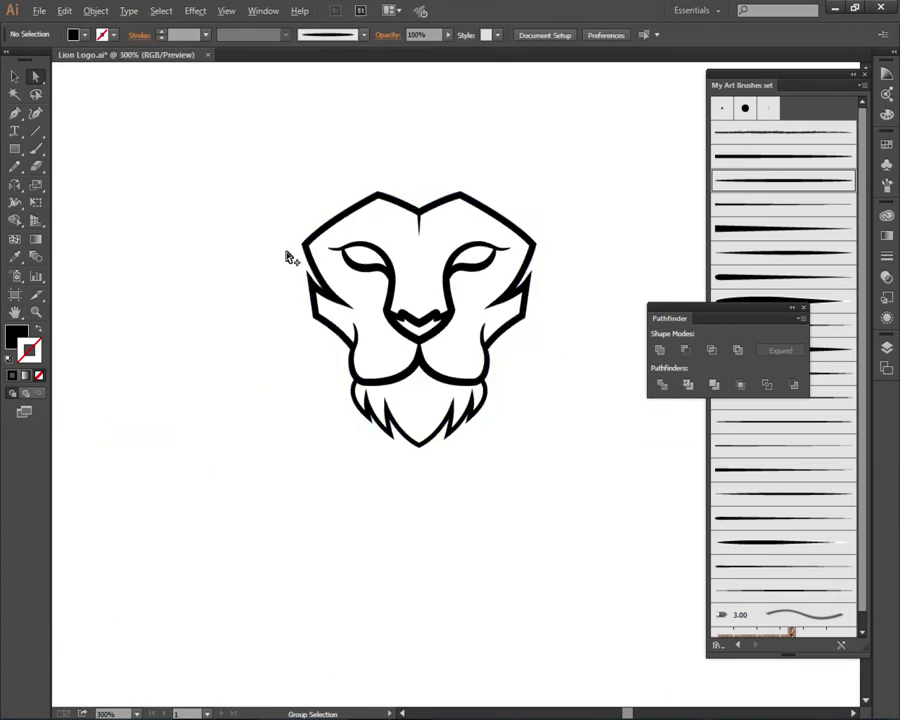
{"action": "scroll", "coordinate": [416, 332], "scroll_direction": "up", "scroll_amount": 1, "text": "alt"}
{"action": "scroll", "coordinate": [422, 356], "scroll_direction": "up", "scroll_amount": 3, "text": "alt"}
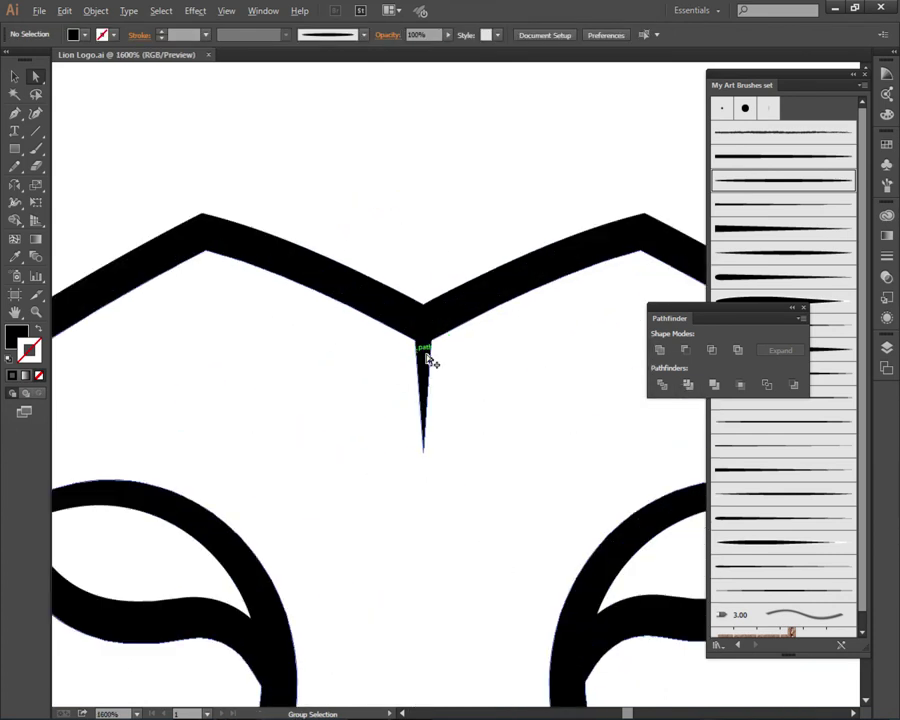
{"action": "scroll", "coordinate": [428, 350], "scroll_direction": "up", "scroll_amount": 1, "text": "alt"}
{"action": "left_click", "coordinate": [439, 344]}
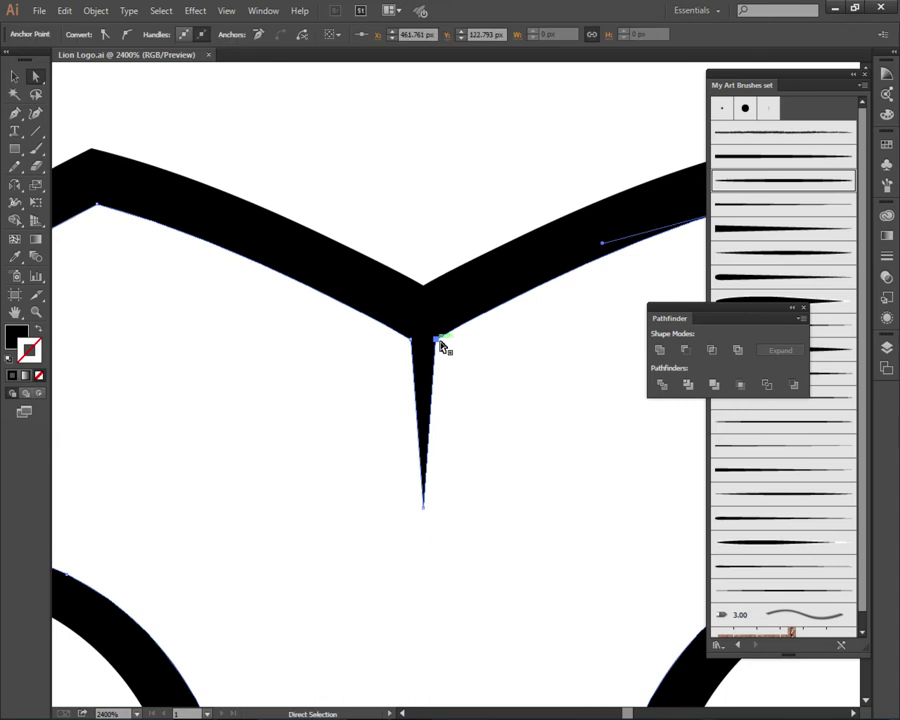
{"action": "key", "text": "Right"}
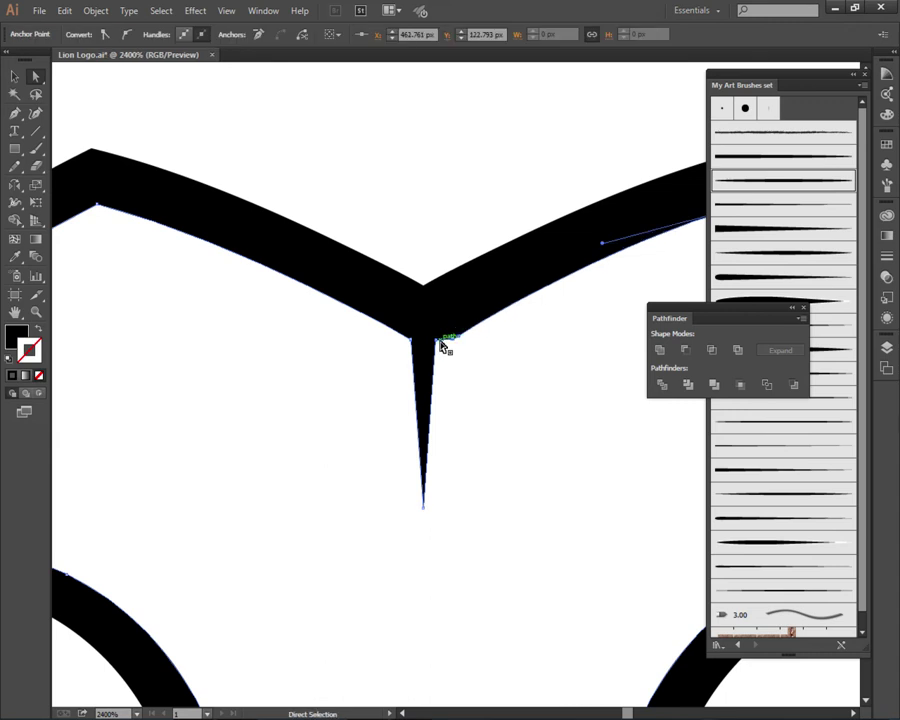
{"action": "left_click", "coordinate": [434, 208]}
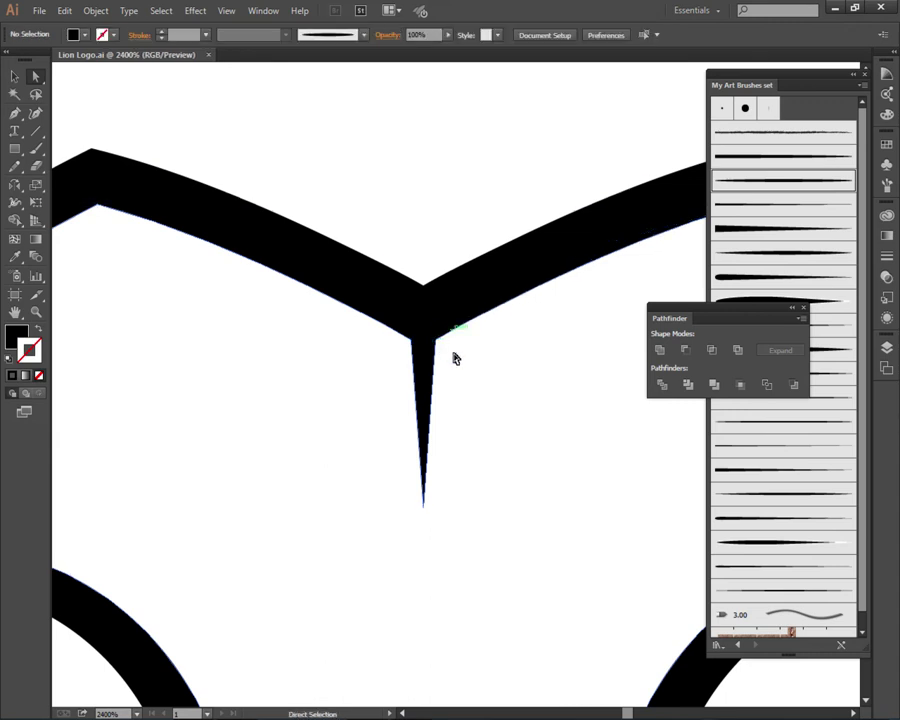
{"action": "left_click", "coordinate": [440, 340]}
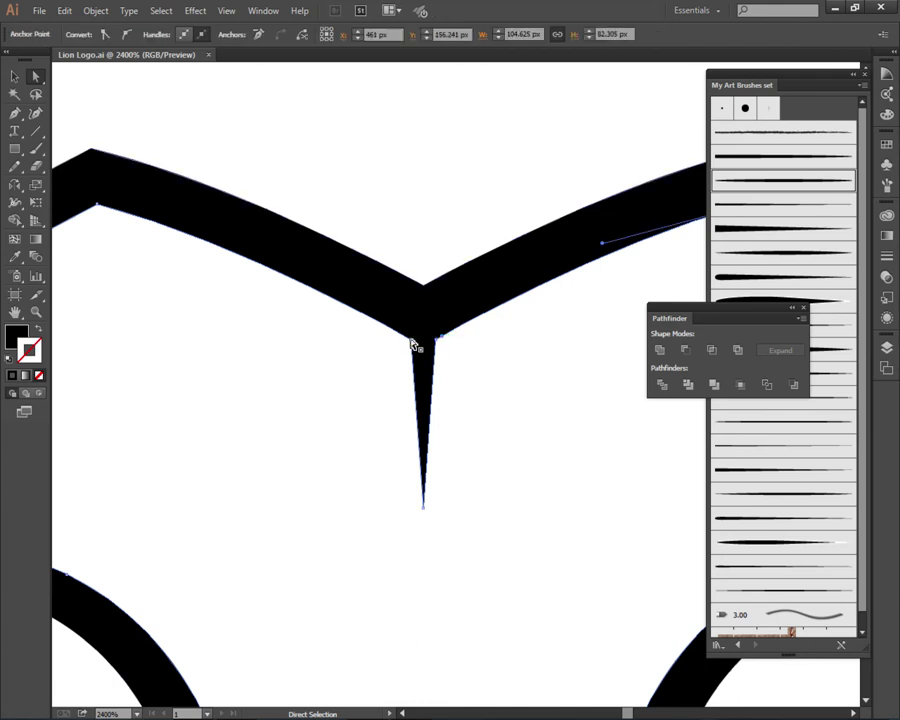
{"action": "left_click", "coordinate": [412, 342]}
{"action": "scroll", "coordinate": [431, 343], "scroll_direction": "up", "scroll_amount": 1}
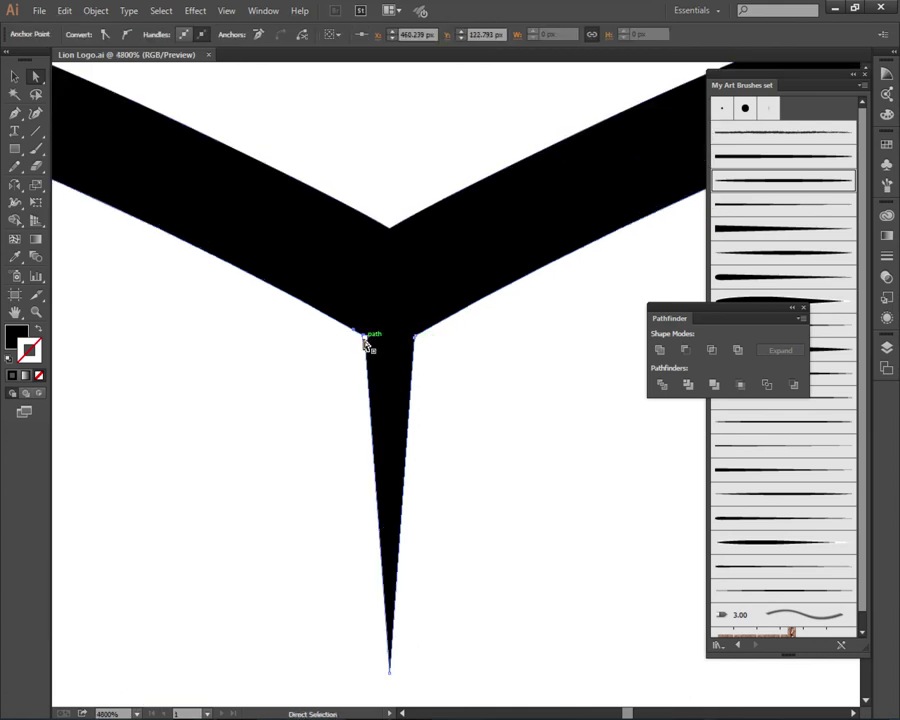
Step: Push the brow spike's left junction anchor left and its right anchor right to widen its base
{"action": "left_click_drag", "start_coordinate": [364, 340], "coordinate": [350, 364]}
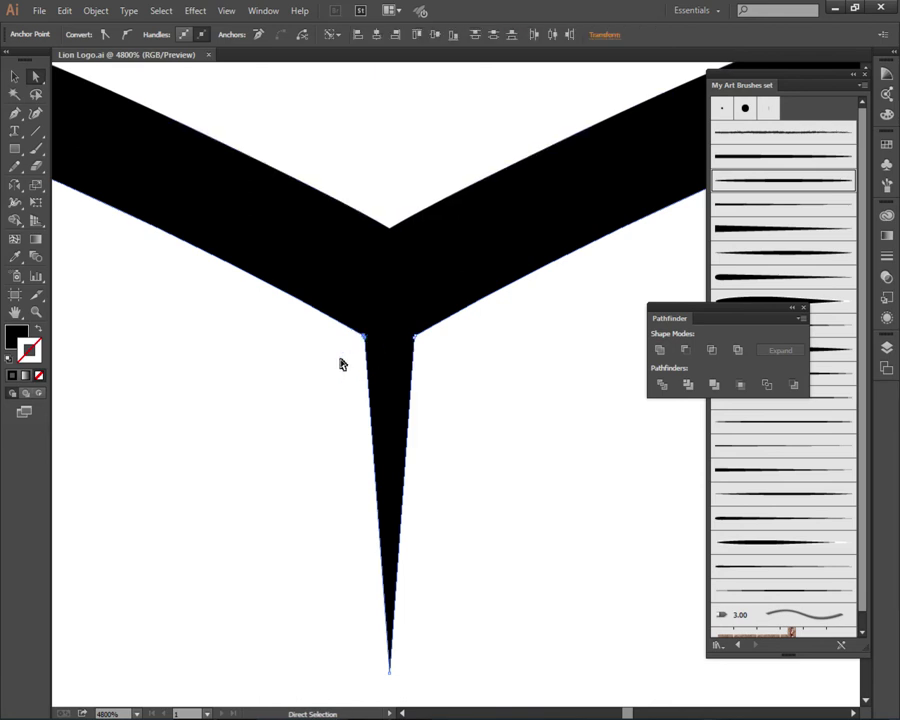
{"action": "key", "text": "Left"}
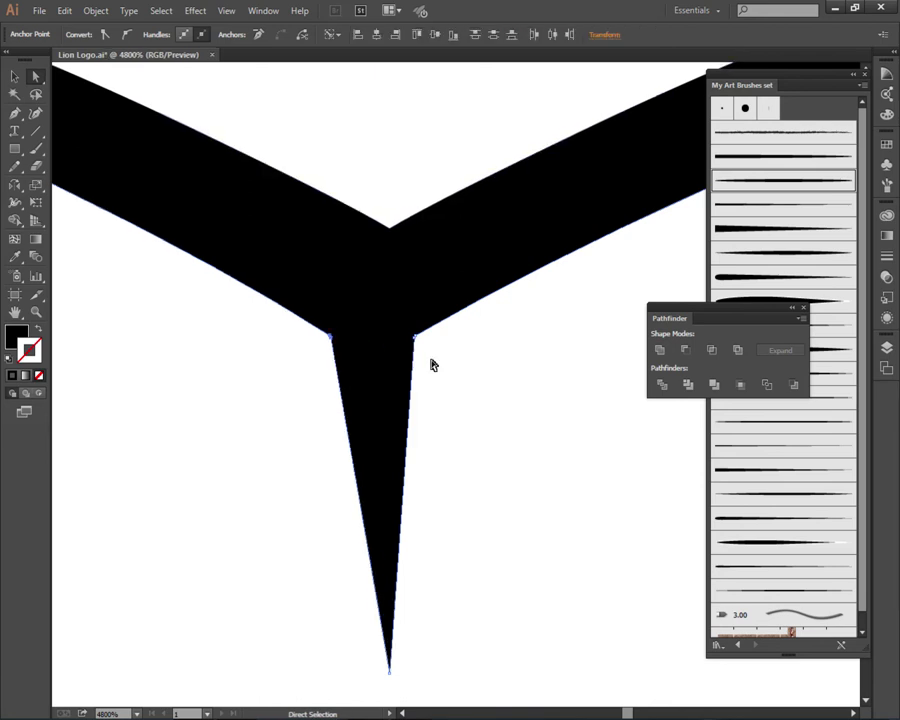
{"action": "left_click", "coordinate": [419, 342]}
{"action": "left_click", "coordinate": [416, 340]}
{"action": "scroll", "coordinate": [420, 350], "scroll_direction": "up", "scroll_amount": 2}
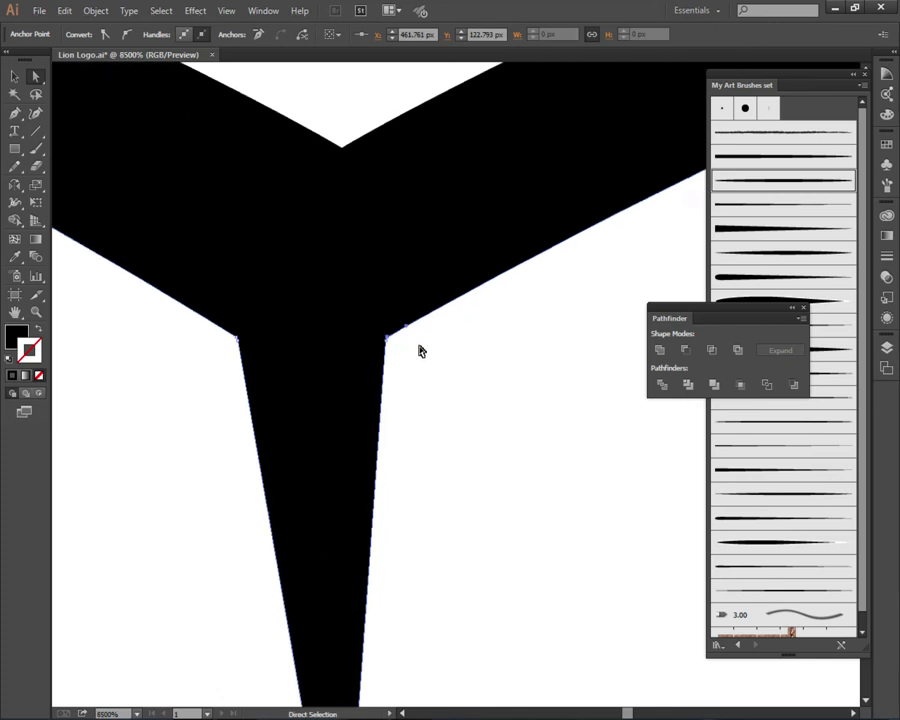
{"action": "left_click_drag", "start_coordinate": [388, 347], "coordinate": [388, 343]}
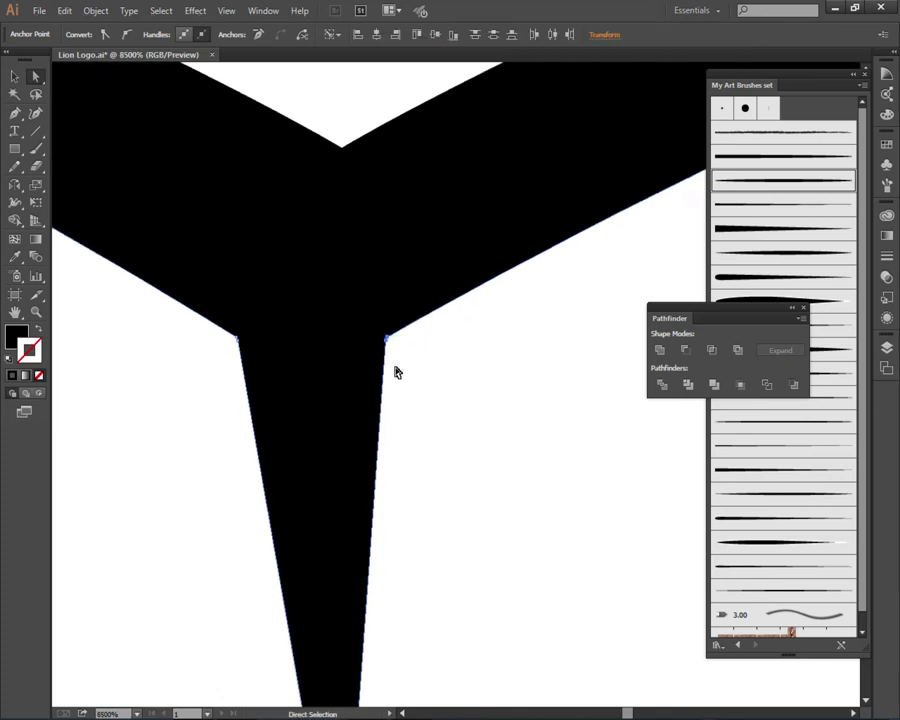
{"action": "key", "text": "Right"}
{"action": "scroll", "coordinate": [395, 372], "scroll_direction": "down", "scroll_amount": 3}
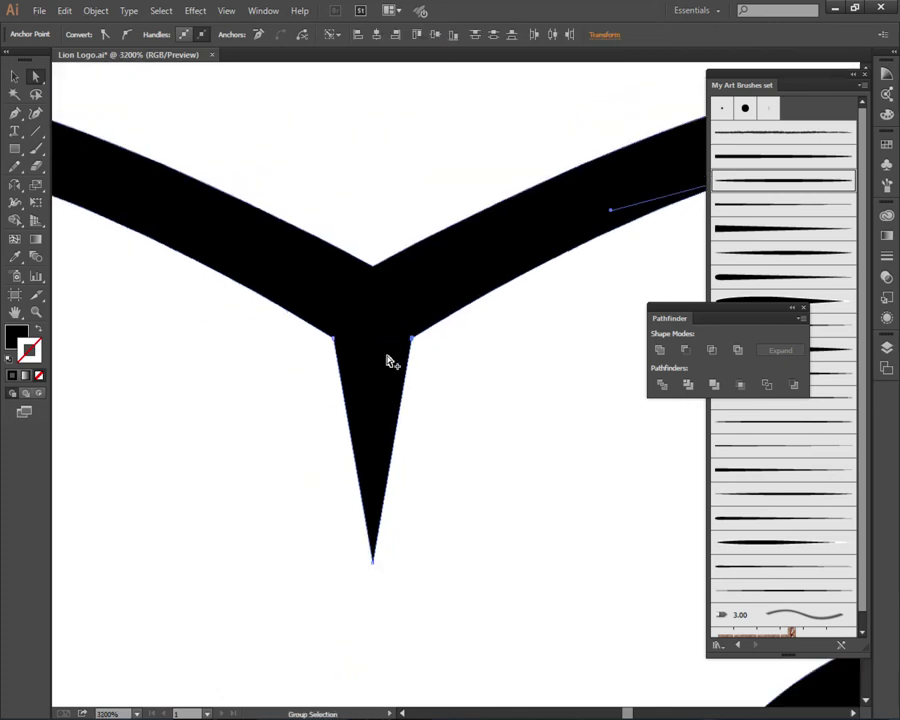
{"action": "scroll", "coordinate": [395, 372], "scroll_direction": "down", "scroll_amount": 4}
{"action": "left_click", "coordinate": [14, 76]}
Step: Deselect everything and turn on Show Guides to reveal the vertical centre guide
{"action": "left_click", "coordinate": [328, 192]}
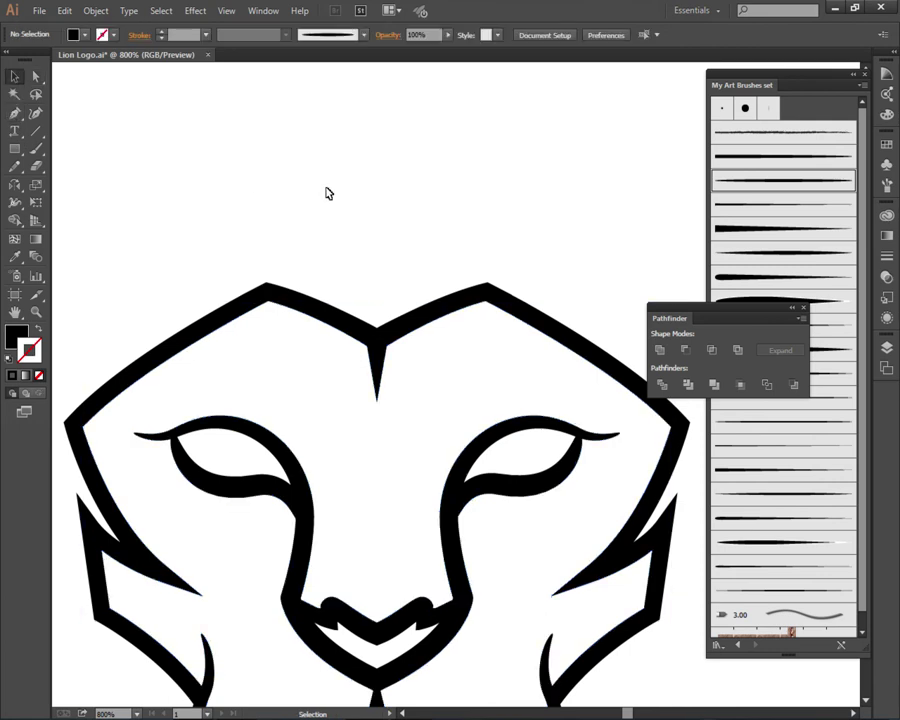
{"action": "scroll", "coordinate": [361, 212], "scroll_direction": "down", "scroll_amount": 2}
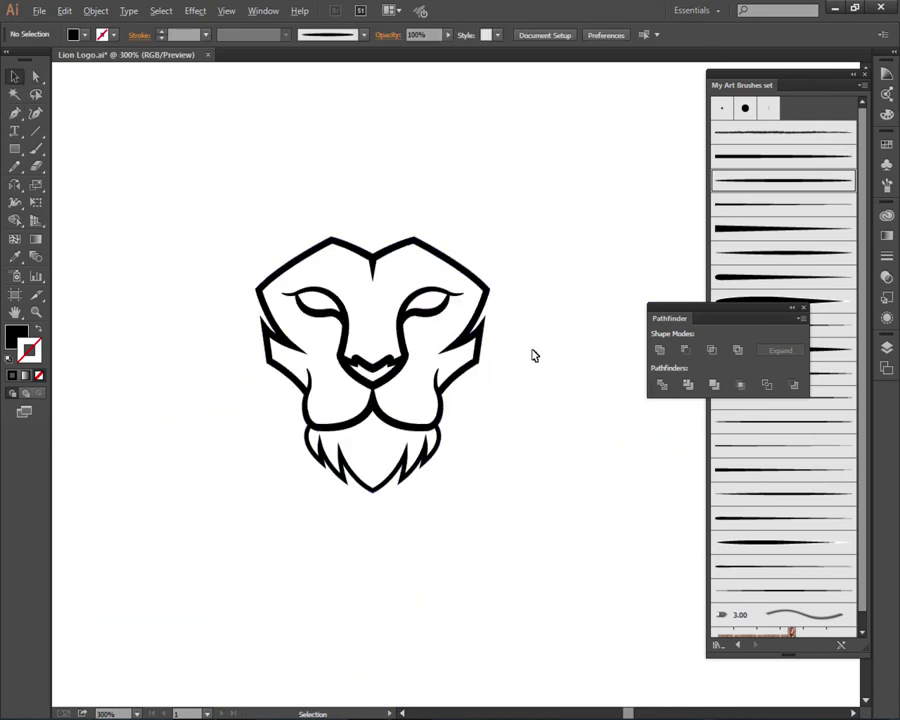
{"action": "scroll", "coordinate": [494, 356], "scroll_direction": "down", "scroll_amount": 1}
{"action": "scroll", "coordinate": [434, 256], "scroll_direction": "up", "scroll_amount": 1}
{"action": "scroll", "coordinate": [400, 276], "scroll_direction": "up", "scroll_amount": 1}
{"action": "scroll", "coordinate": [404, 277], "scroll_direction": "up", "scroll_amount": 2}
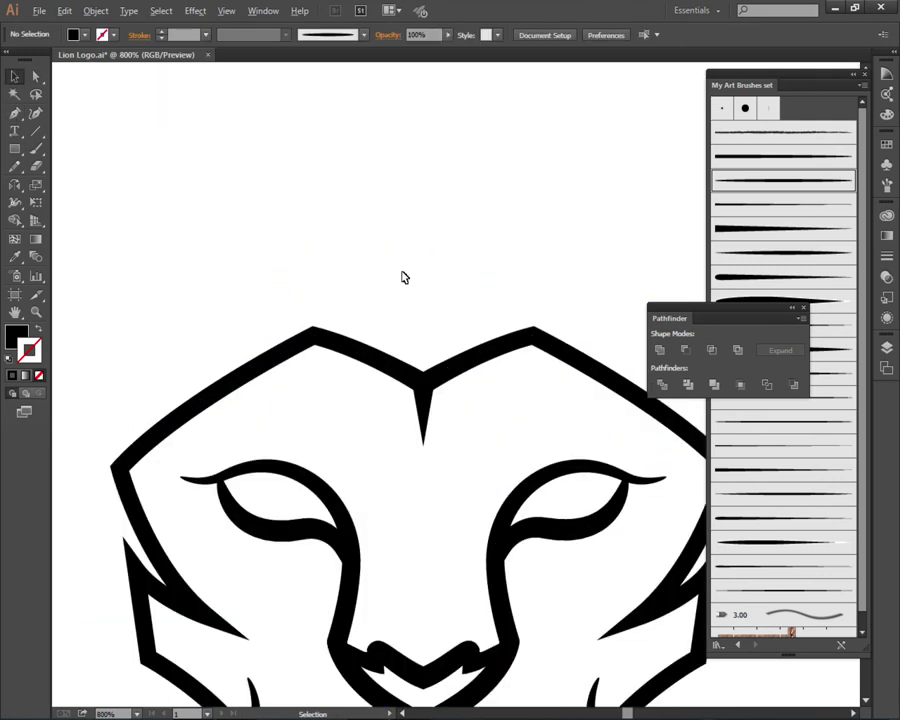
{"action": "scroll", "coordinate": [437, 332], "scroll_direction": "up", "scroll_amount": 2}
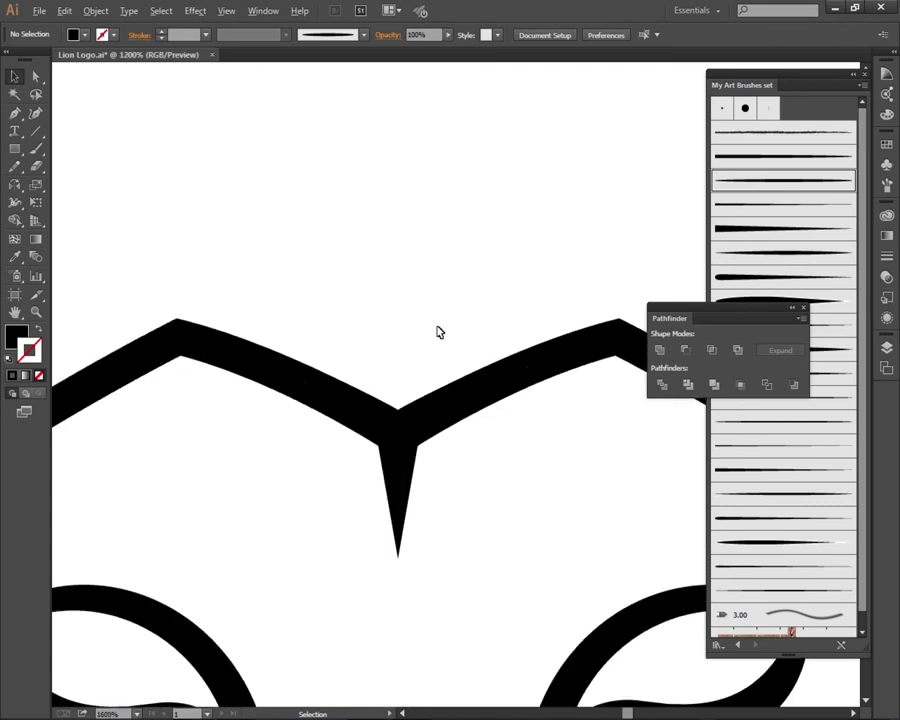
{"action": "scroll", "coordinate": [437, 332], "scroll_direction": "down", "scroll_amount": 4}
{"action": "scroll", "coordinate": [391, 321], "scroll_direction": "down", "scroll_amount": 2}
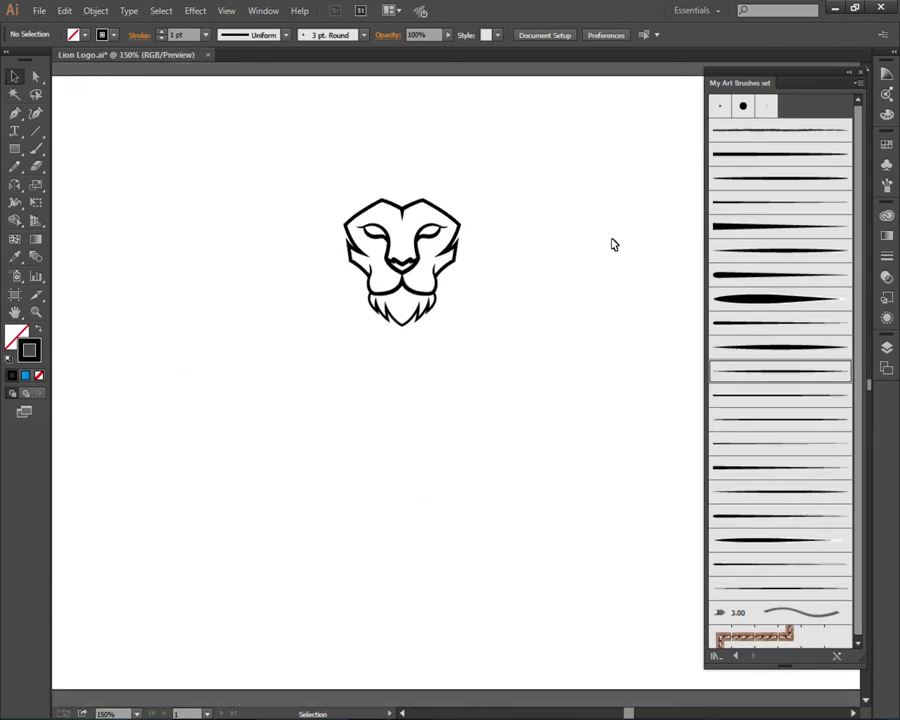
{"action": "right_click", "coordinate": [591, 246]}
{"action": "left_click", "coordinate": [642, 357]}
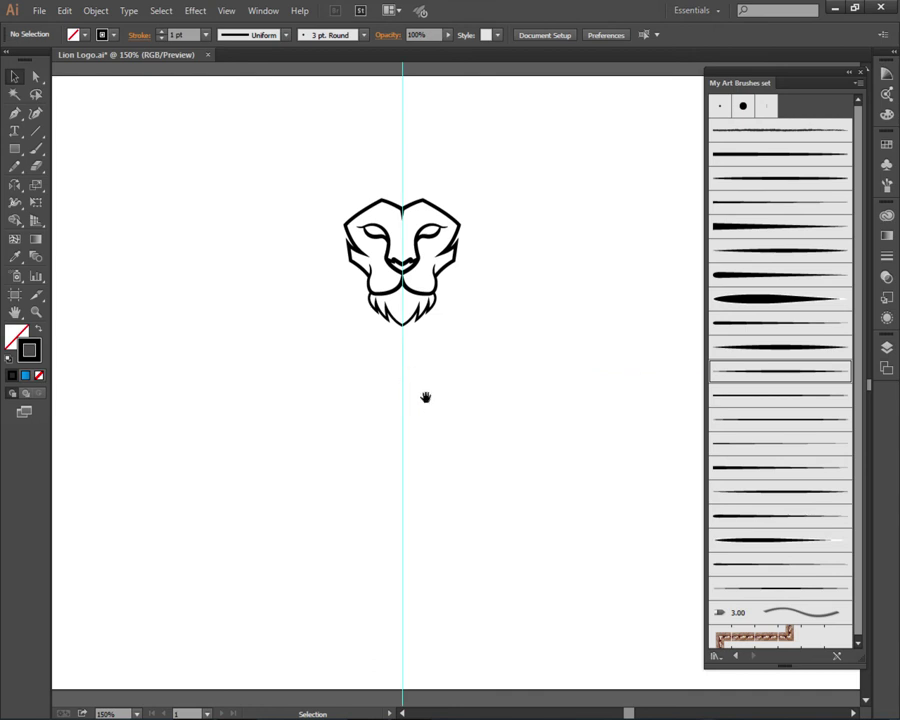
Step: With the Pen tool active, zoom in to 400% on the lion head
{"action": "left_click", "coordinate": [14, 113]}
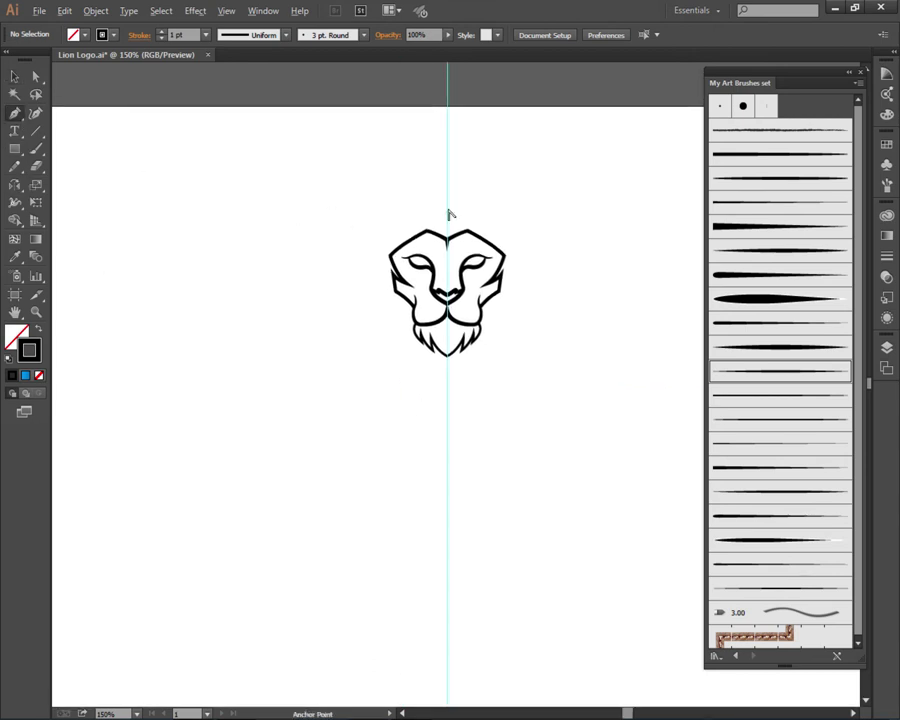
{"action": "scroll", "coordinate": [450, 213], "scroll_direction": "up", "scroll_amount": 1}
{"action": "scroll", "coordinate": [450, 213], "scroll_direction": "up", "scroll_amount": 1}
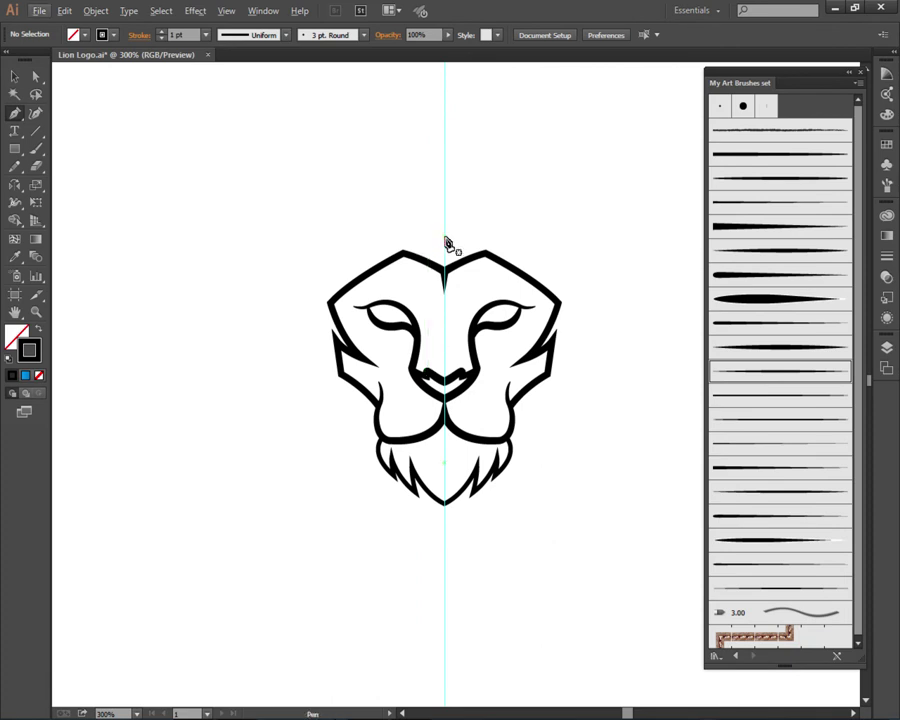
{"action": "scroll", "coordinate": [422, 263], "scroll_direction": "up", "scroll_amount": 1}
Step: Pen-draw an open curve from the centre guide arching down over the lion's left brow
{"action": "left_click_drag", "start_coordinate": [412, 270], "coordinate": [460, 278]}
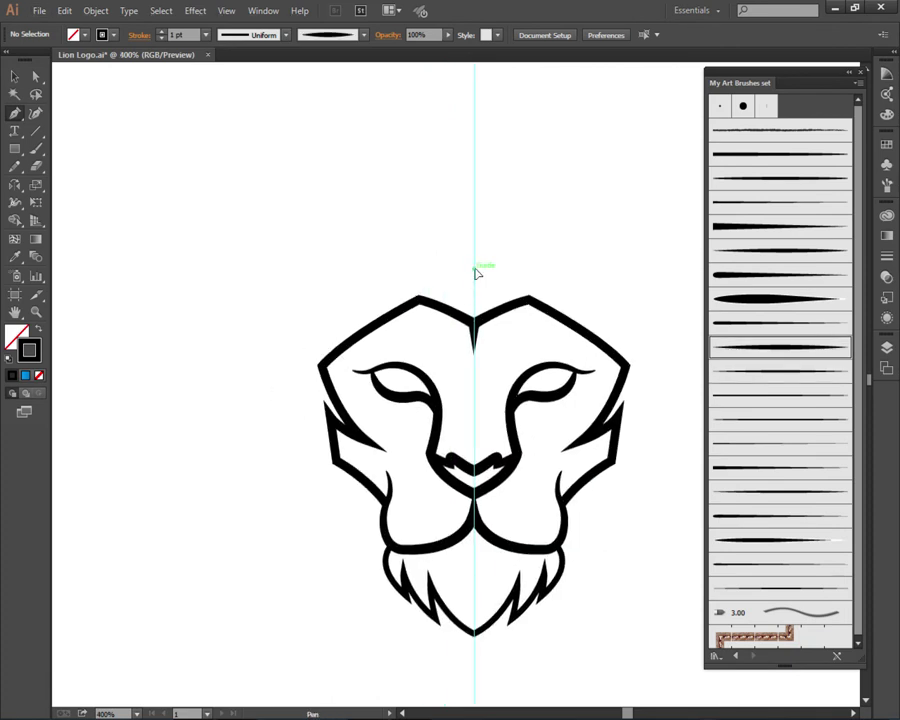
{"action": "mouse_move", "coordinate": [474, 268]}
{"action": "left_mouse_down"}
{"action": "mouse_move", "coordinate": [393, 249]}
{"action": "mouse_move", "coordinate": [309, 346]}
{"action": "mouse_move", "coordinate": [286, 358]}
{"action": "mouse_move", "coordinate": [240, 438]}
{"action": "left_mouse_up"}
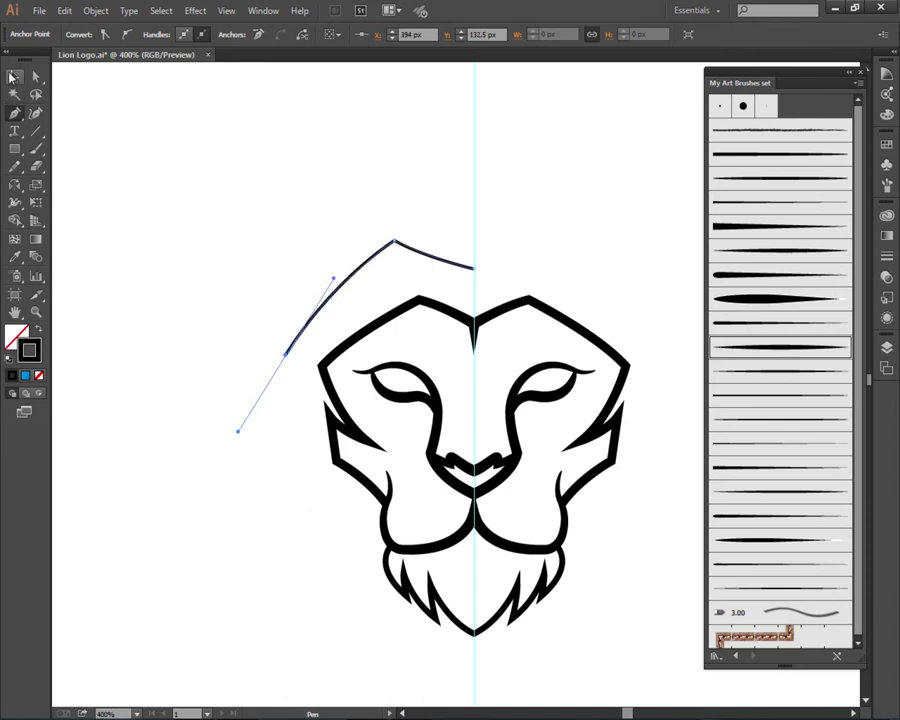
{"action": "left_click", "coordinate": [15, 76]}
{"action": "left_click", "coordinate": [176, 248]}
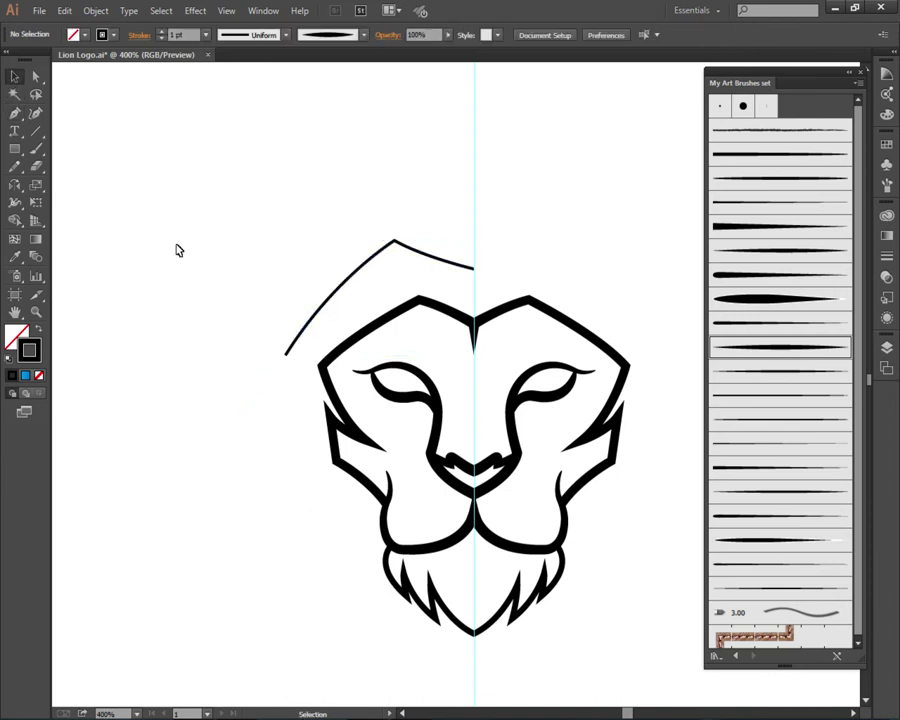
Step: Try the tapered art brush on the mane curve, then undo it
{"action": "left_click", "coordinate": [432, 256]}
{"action": "left_click", "coordinate": [786, 350]}
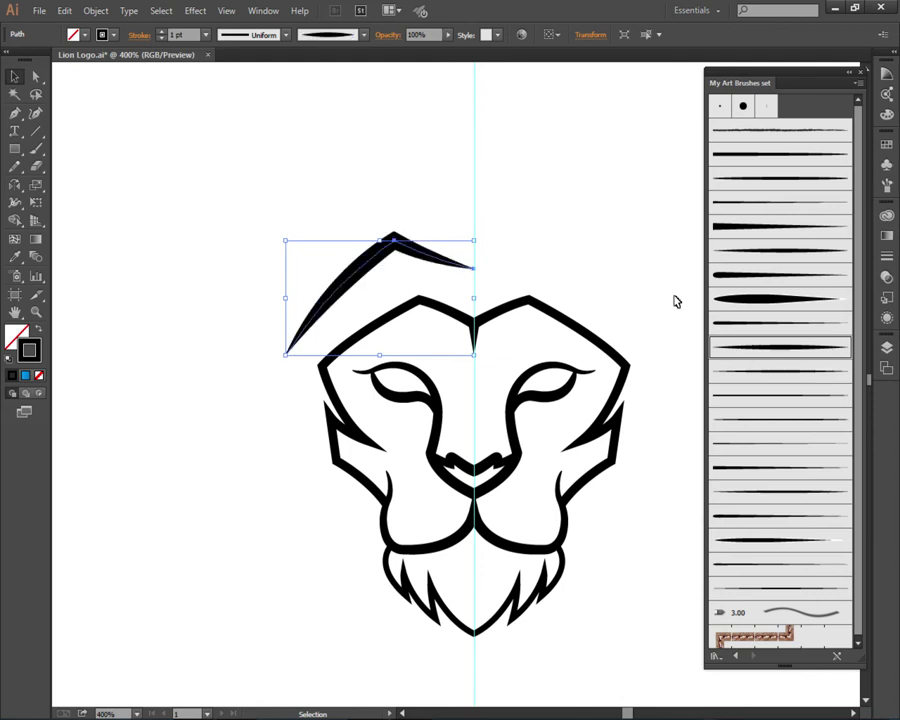
{"action": "left_click", "coordinate": [573, 249]}
{"action": "scroll", "coordinate": [536, 254], "scroll_direction": "down", "scroll_amount": 1}
{"action": "scroll", "coordinate": [536, 254], "scroll_direction": "down", "scroll_amount": 1}
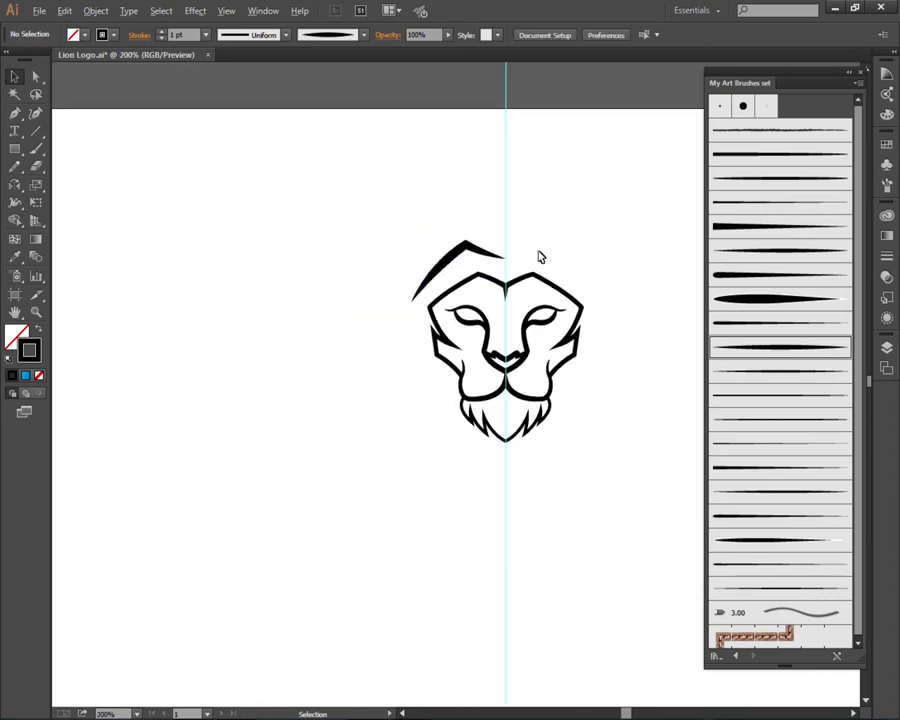
{"action": "scroll", "coordinate": [538, 257], "scroll_direction": "up", "scroll_amount": 1}
{"action": "key", "text": "ctrl+z"}
{"action": "key", "text": "ctrl+z"}
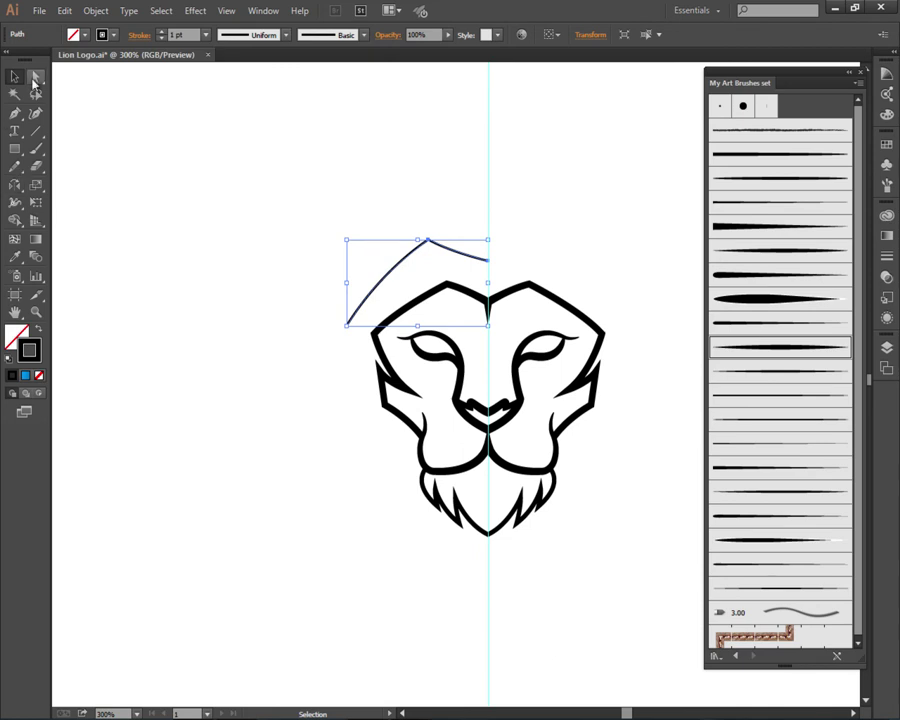
Step: Round the mane curve's peak anchor to a 6.5 px corner radius
{"action": "left_click", "coordinate": [35, 78]}
{"action": "scroll", "coordinate": [408, 256], "scroll_direction": "up", "scroll_amount": 2}
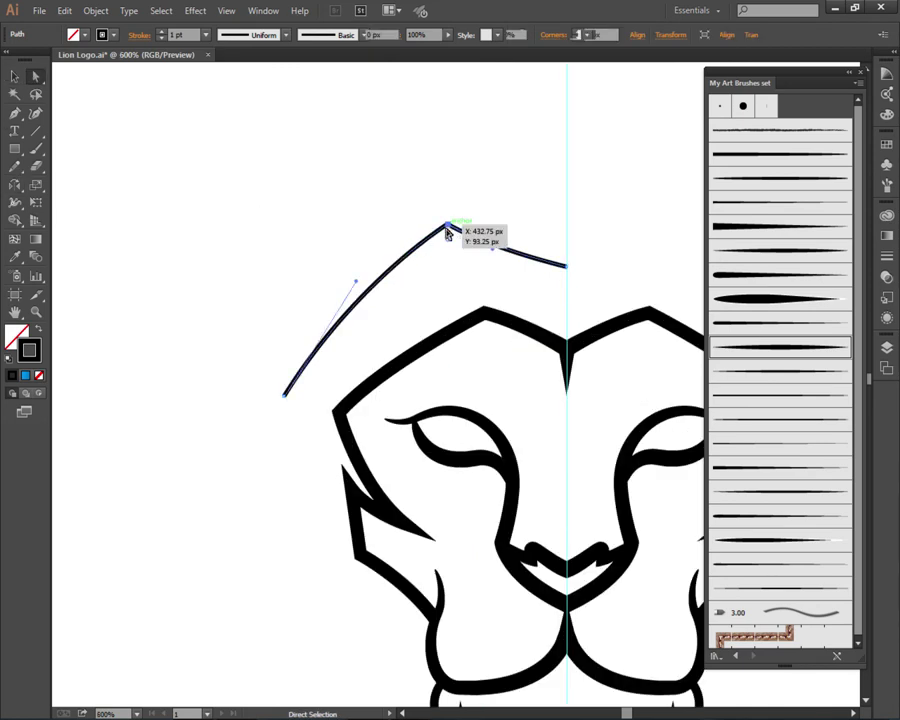
{"action": "left_click", "coordinate": [448, 225]}
{"action": "left_click_drag", "start_coordinate": [448, 238], "coordinate": [452, 262]}
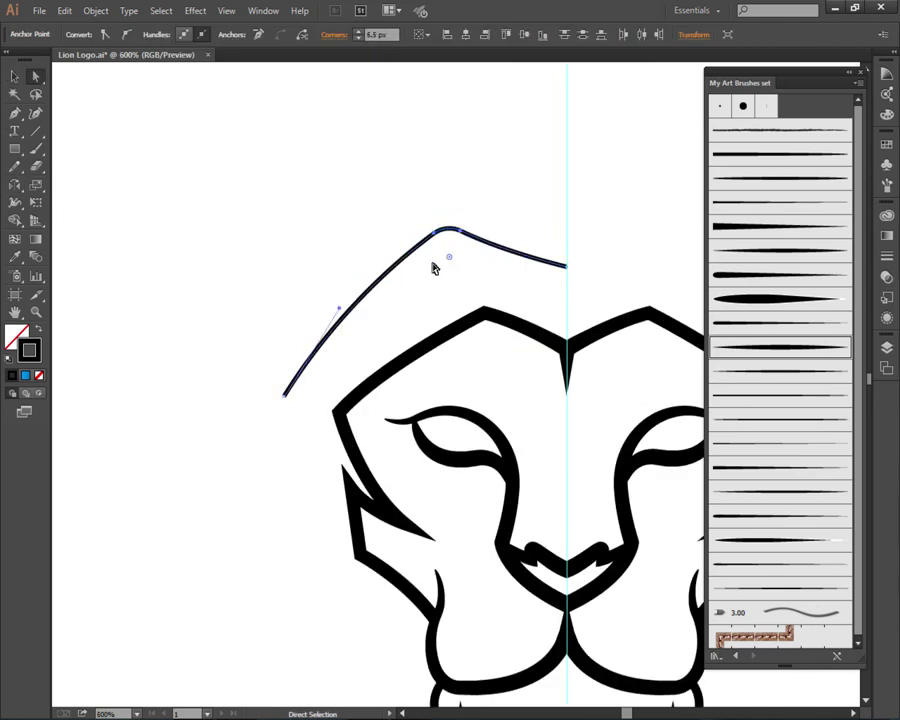
{"action": "left_click", "coordinate": [12, 76]}
{"action": "left_click", "coordinate": [150, 182]}
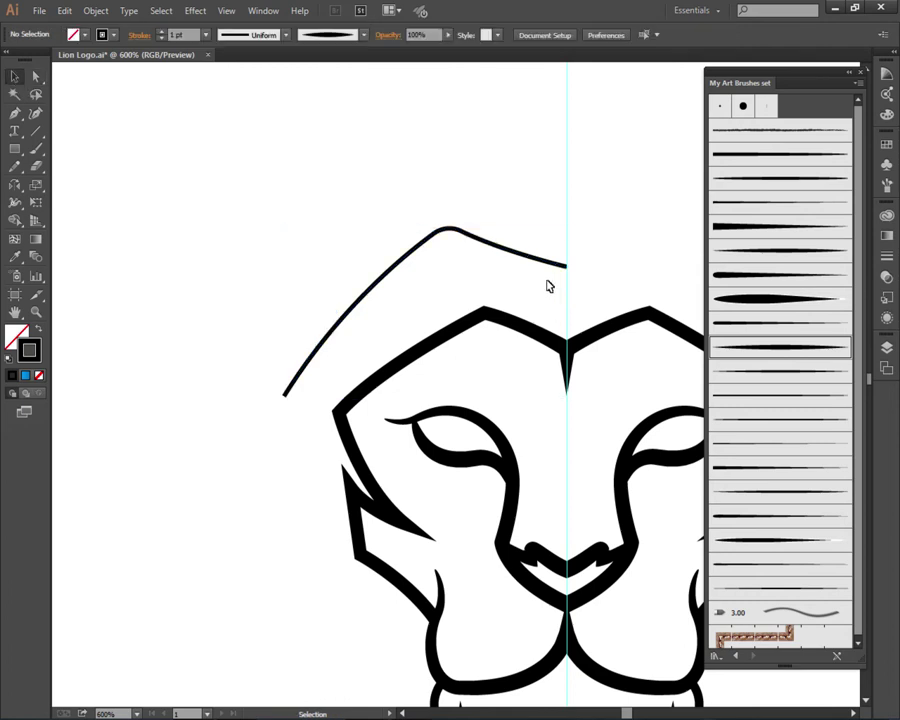
Step: Apply the tapered art brush to the mane arc and nudge it slightly down
{"action": "left_click", "coordinate": [534, 258]}
{"action": "scroll", "coordinate": [527, 265], "scroll_direction": "down", "scroll_amount": 2}
{"action": "scroll", "coordinate": [520, 270], "scroll_direction": "down", "scroll_amount": 1}
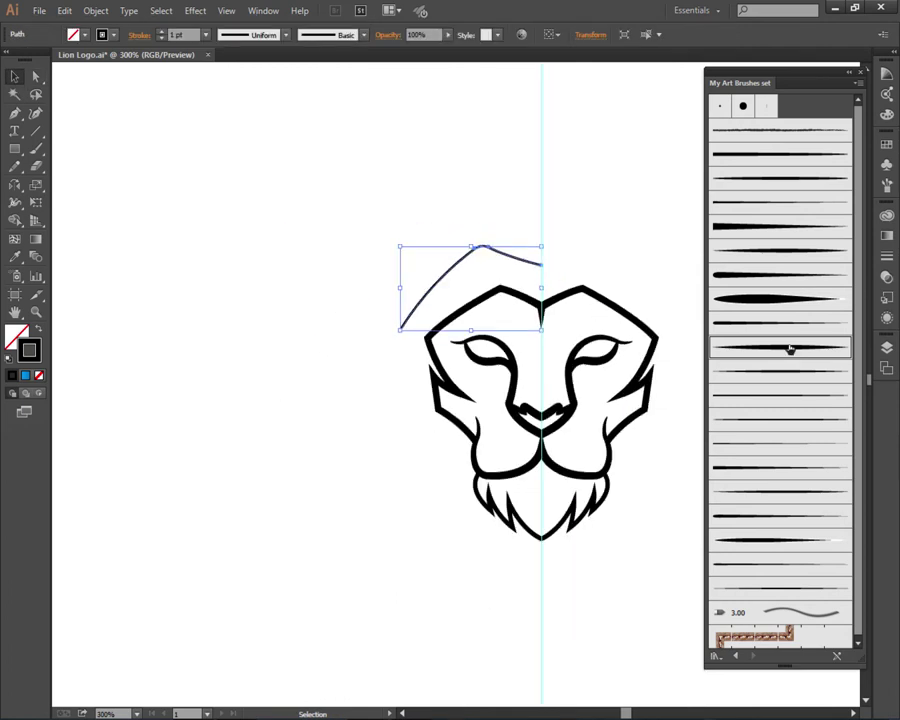
{"action": "left_click_drag", "start_coordinate": [616, 325], "coordinate": [560, 324]}
{"action": "left_click", "coordinate": [744, 348]}
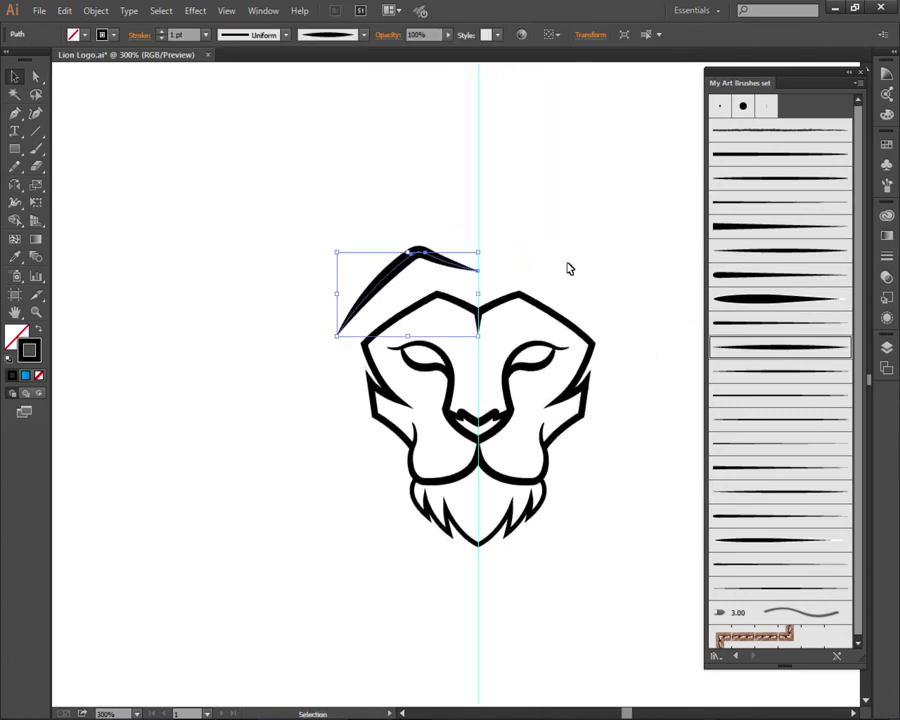
{"action": "left_click", "coordinate": [567, 268]}
{"action": "scroll", "coordinate": [564, 266], "scroll_direction": "down", "scroll_amount": 1}
{"action": "scroll", "coordinate": [475, 180], "scroll_direction": "up", "scroll_amount": 1}
{"action": "key", "text": "ctrl+z"}
{"action": "left_click_drag", "start_coordinate": [294, 346], "coordinate": [217, 293]}
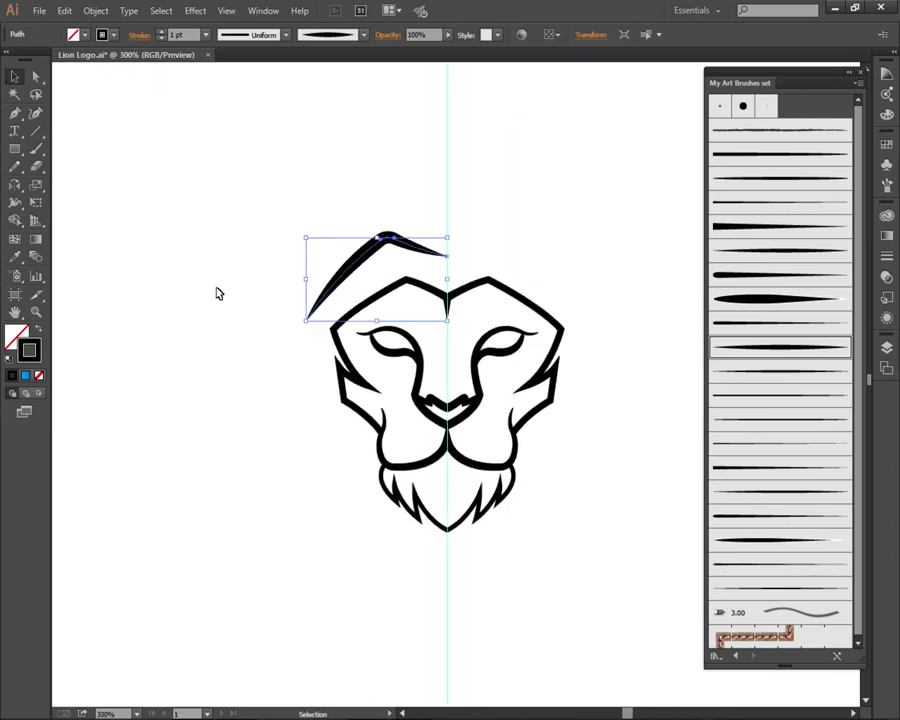
{"action": "key", "text": "Down"}
{"action": "key", "text": "Down"}
{"action": "key", "text": "Down"}
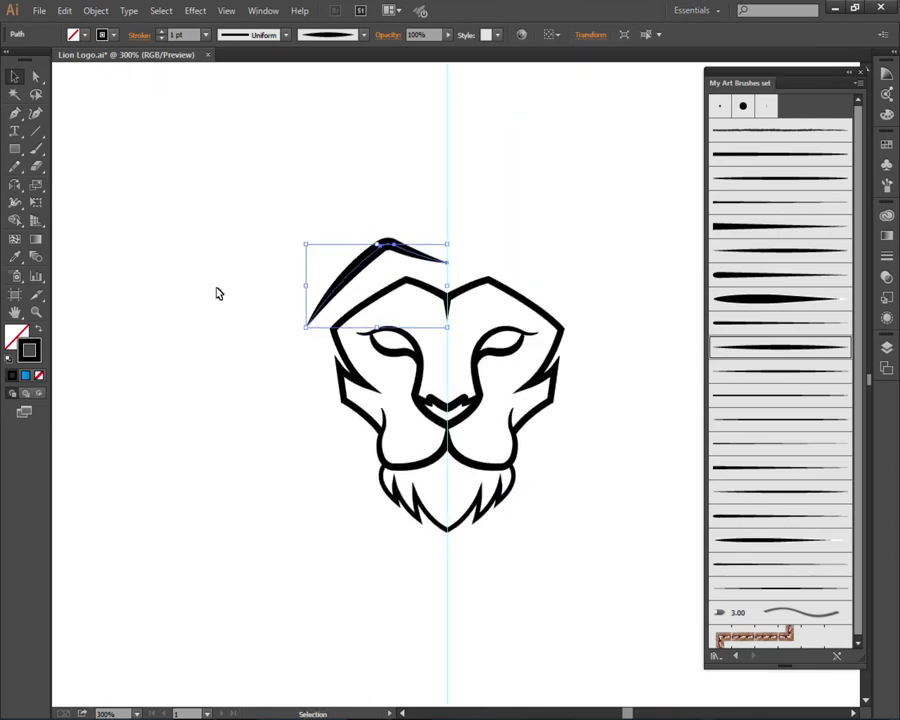
Step: Duplicate the mane arc with Ctrl+D into a stack of three
{"action": "mouse_move", "coordinate": [412, 257]}
{"action": "left_mouse_down"}
{"action": "mouse_move", "coordinate": [404, 343]}
{"action": "mouse_move", "coordinate": [406, 310]}
{"action": "left_mouse_up"}
{"action": "key", "text": "ctrl+d"}
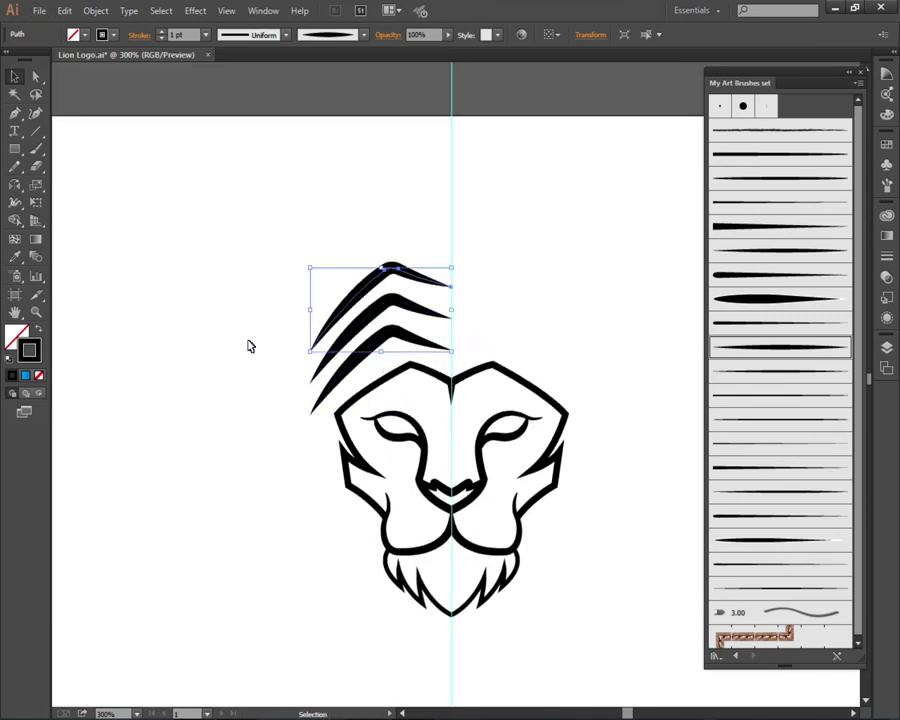
{"action": "left_click", "coordinate": [249, 345]}
{"action": "scroll", "coordinate": [298, 331], "scroll_direction": "down", "scroll_amount": 1}
Step: Reflect a vertical copy of the three stacked arcs across the centre guide
{"action": "left_click_drag", "start_coordinate": [268, 292], "coordinate": [312, 314]}
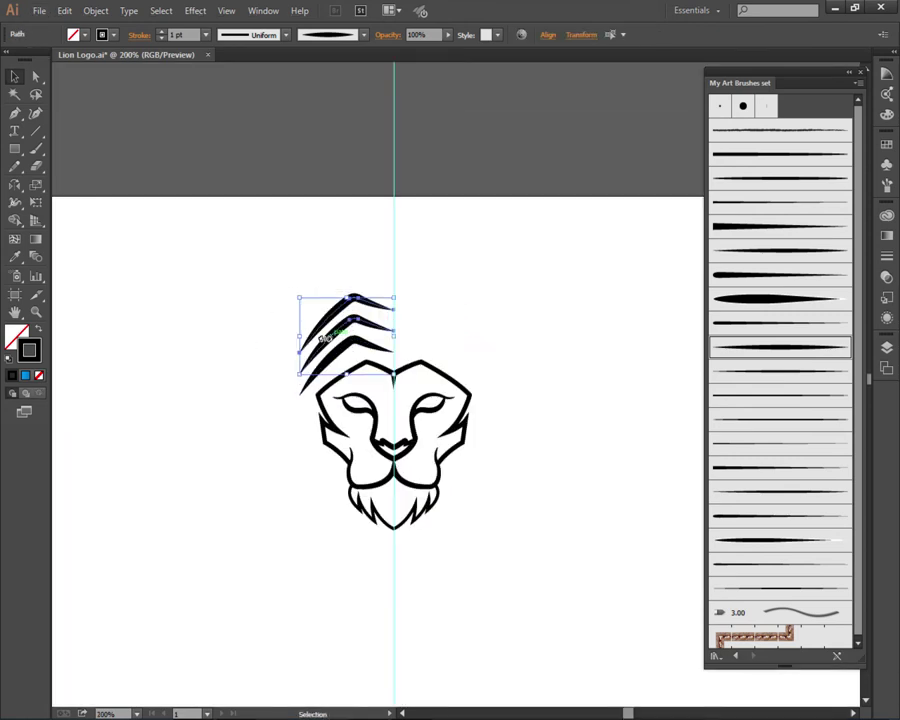
{"action": "key", "text": "o"}
{"action": "scroll", "coordinate": [373, 314], "scroll_direction": "up", "scroll_amount": 2}
{"action": "scroll", "coordinate": [373, 314], "scroll_direction": "up", "scroll_amount": 1}
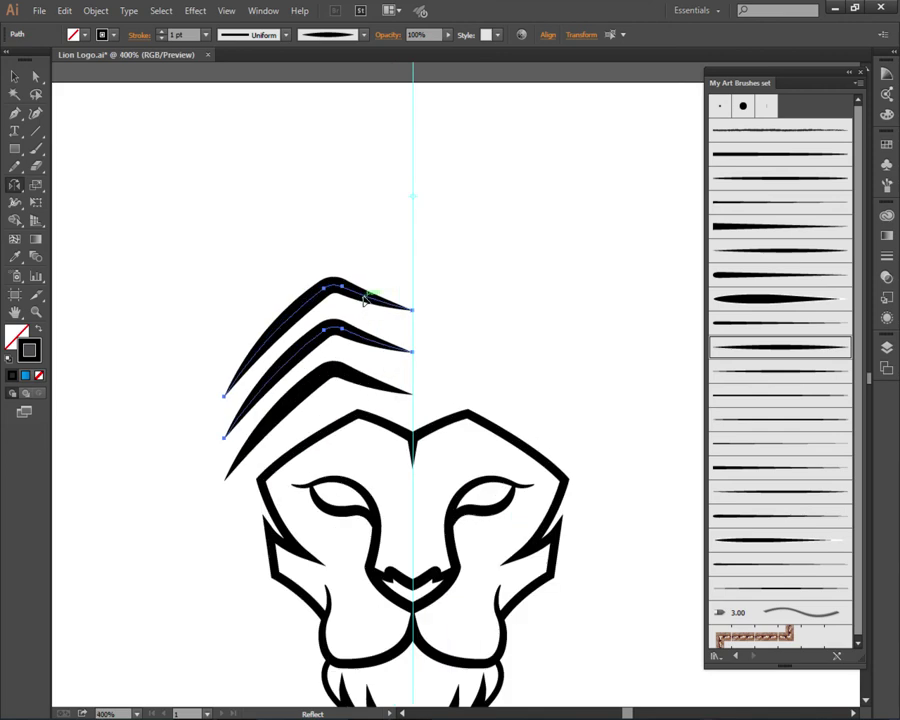
{"action": "left_click", "coordinate": [14, 76]}
{"action": "left_click", "coordinate": [243, 227]}
{"action": "scroll", "coordinate": [344, 267], "scroll_direction": "down", "scroll_amount": 1}
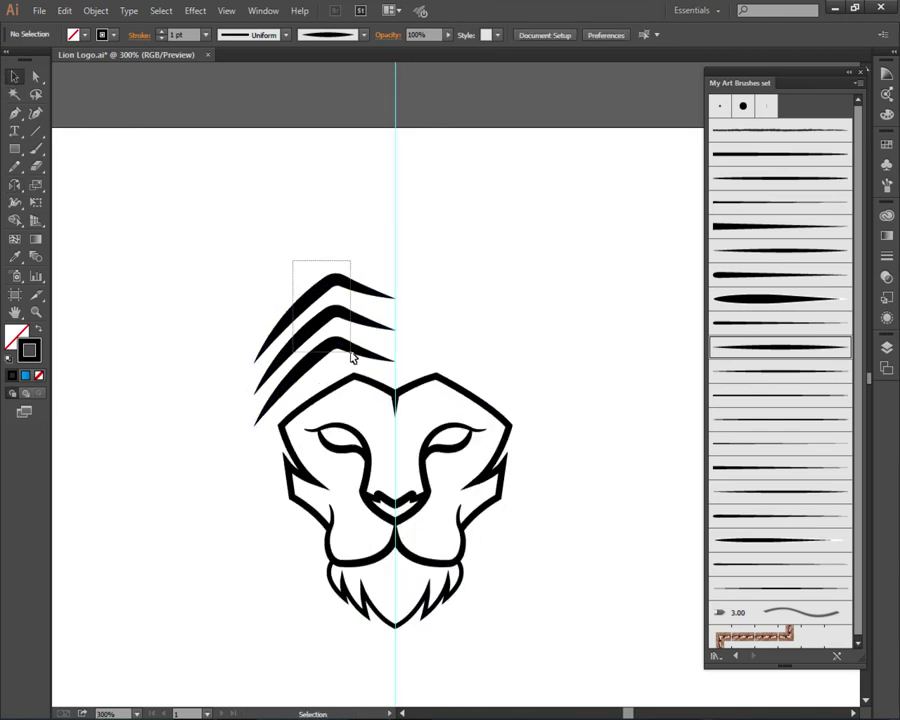
{"action": "left_click_drag", "start_coordinate": [294, 256], "coordinate": [350, 358]}
{"action": "left_click", "coordinate": [14, 185]}
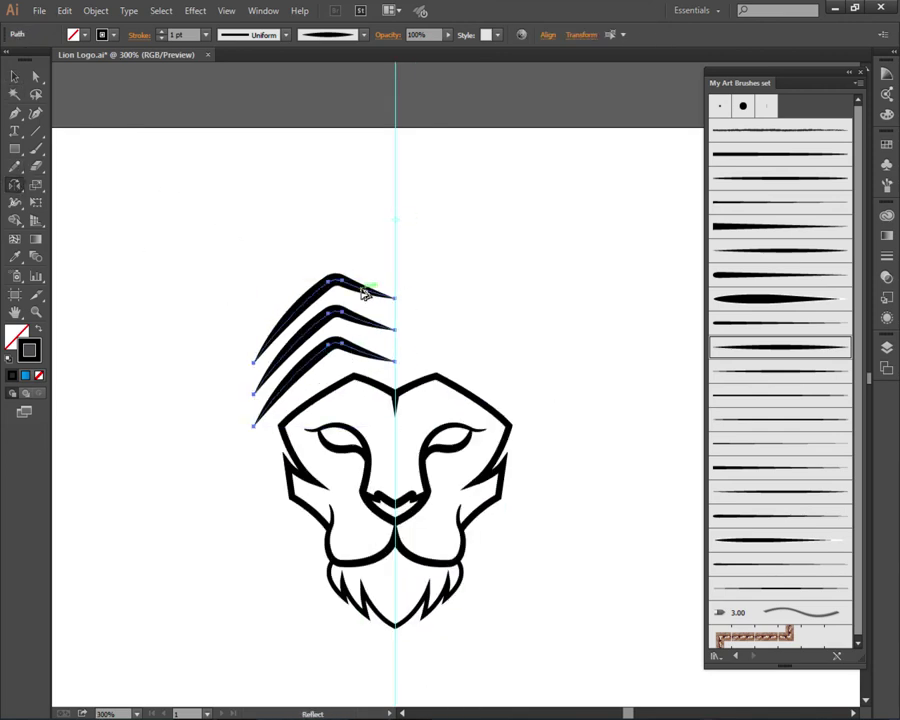
{"action": "left_click_drag", "start_coordinate": [366, 292], "coordinate": [430, 292], "text": "alt"}
{"action": "key", "text": "v"}
{"action": "left_click", "coordinate": [293, 251]}
{"action": "scroll", "coordinate": [474, 300], "scroll_direction": "down", "scroll_amount": 2, "text": "alt"}
Step: Hide the guides, then show them again with Ctrl+;
{"action": "right_click", "coordinate": [577, 344]}
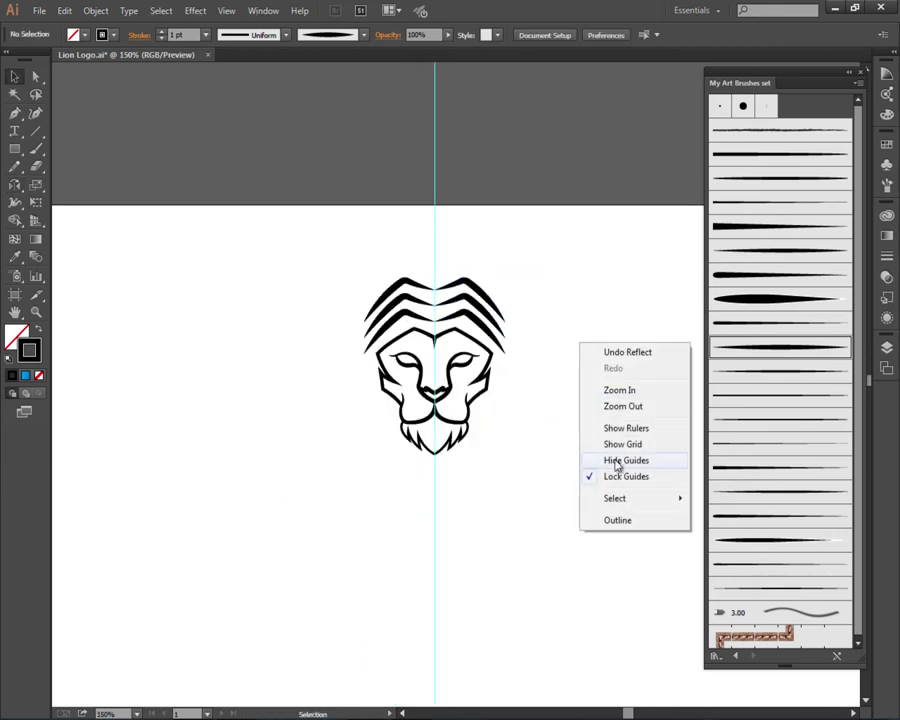
{"action": "left_click", "coordinate": [617, 462]}
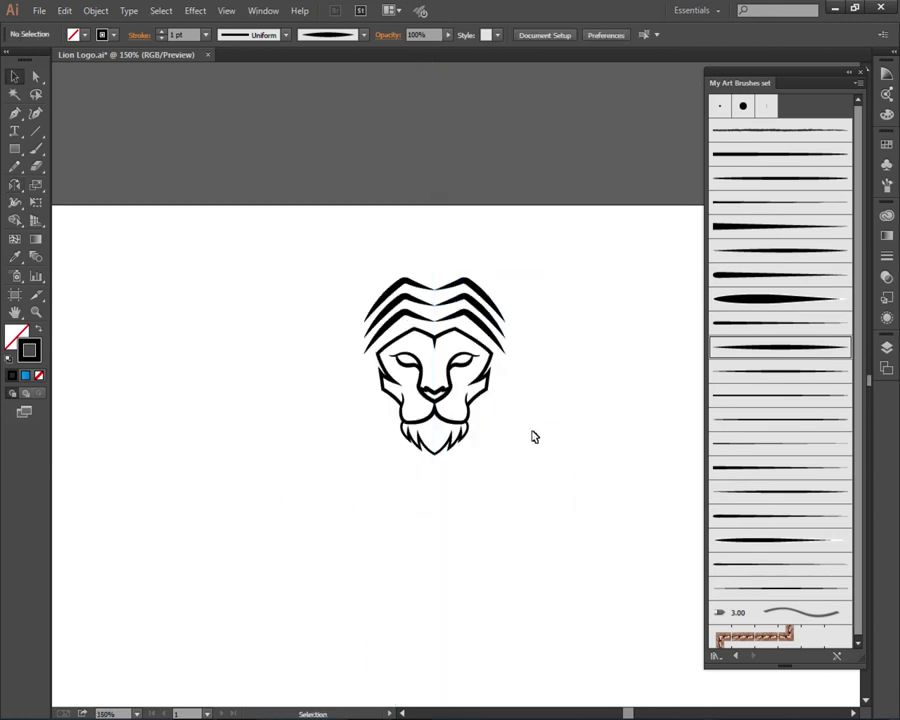
{"action": "key", "text": "ctrl+semicolon"}
{"action": "key", "text": "p"}
{"action": "scroll", "coordinate": [360, 370], "scroll_direction": "up", "scroll_amount": 1, "text": "alt"}
Step: Pen-draw a curve from the lion's left cheek down to the chin centre
{"action": "scroll", "coordinate": [344, 310], "scroll_direction": "up", "scroll_amount": 1, "text": "alt"}
{"action": "scroll", "coordinate": [344, 304], "scroll_direction": "up", "scroll_amount": 1, "text": "alt"}
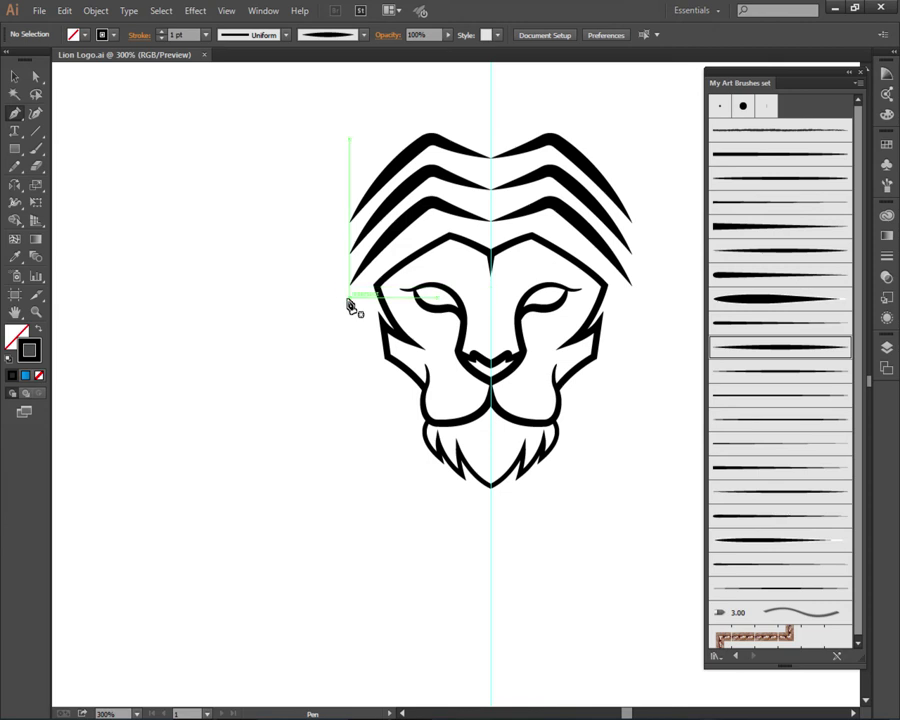
{"action": "scroll", "coordinate": [350, 305], "scroll_direction": "up", "scroll_amount": 2, "text": "alt"}
{"action": "left_click", "coordinate": [341, 288]}
{"action": "scroll", "coordinate": [314, 406], "scroll_direction": "down", "scroll_amount": 1, "text": "alt"}
{"action": "scroll", "coordinate": [320, 410], "scroll_direction": "down", "scroll_amount": 2}
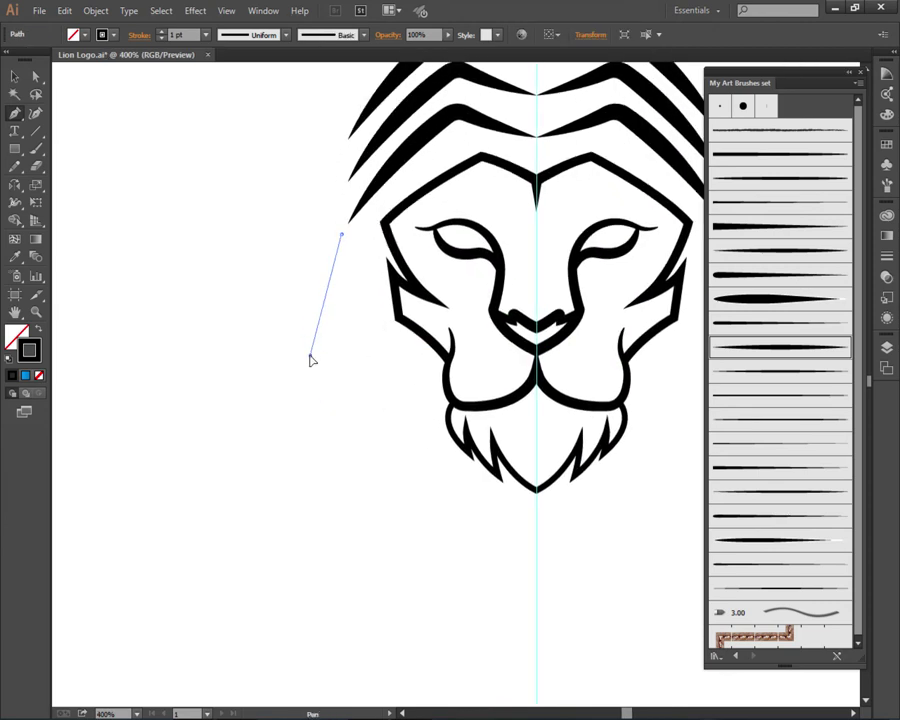
{"action": "left_click_drag", "start_coordinate": [309, 357], "coordinate": [309, 410]}
{"action": "left_click", "coordinate": [310, 360]}
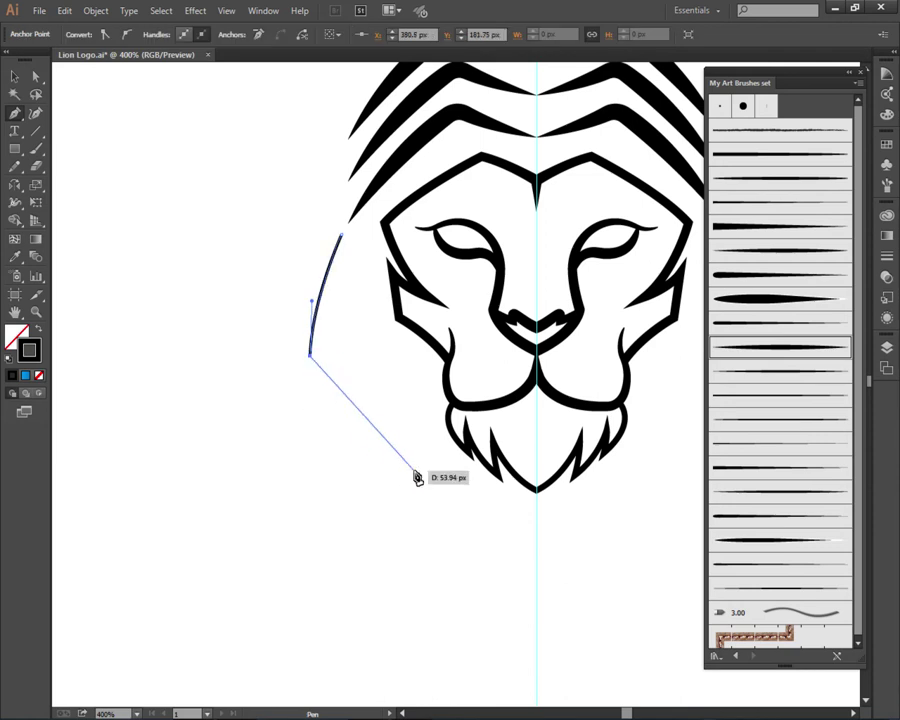
{"action": "scroll", "coordinate": [376, 424], "scroll_direction": "down", "scroll_amount": 2, "text": "alt"}
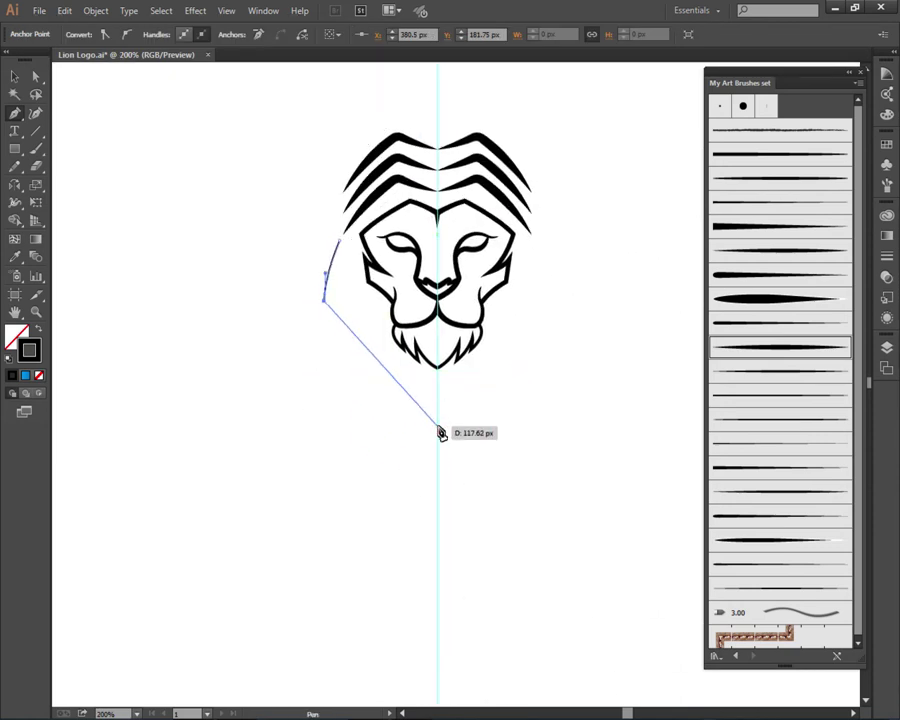
{"action": "mouse_move", "coordinate": [438, 427]}
{"action": "left_mouse_down"}
{"action": "mouse_move", "coordinate": [459, 495]}
{"action": "mouse_move", "coordinate": [462, 487]}
{"action": "left_mouse_up"}
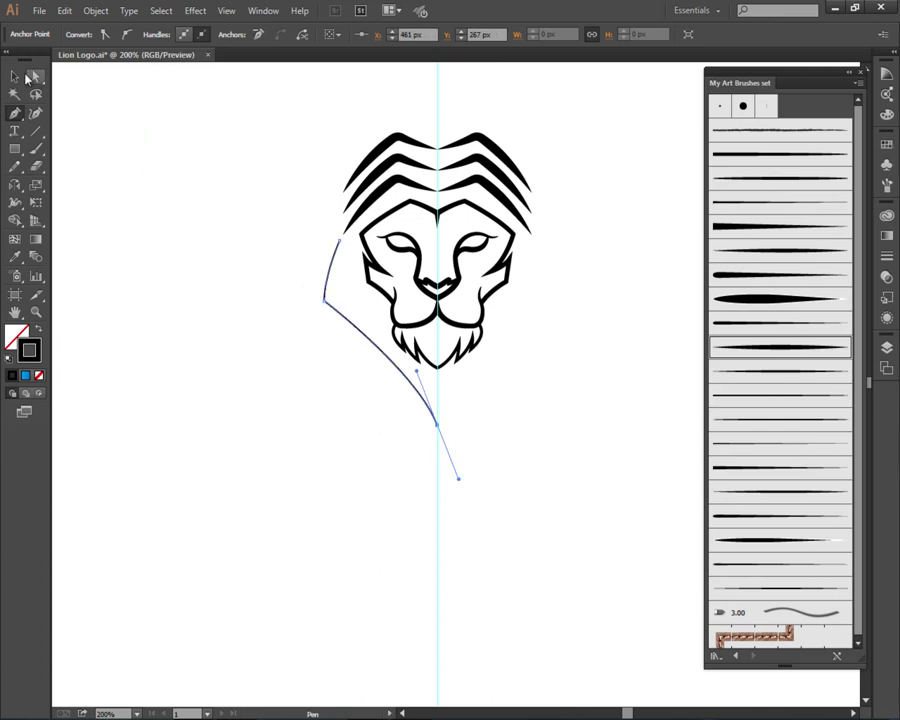
{"action": "left_click", "coordinate": [157, 204], "text": "ctrl"}
Step: Round the cheek curve's sharp corner point with the Direct Selection tool
{"action": "scroll", "coordinate": [357, 302], "scroll_direction": "up", "scroll_amount": 1}
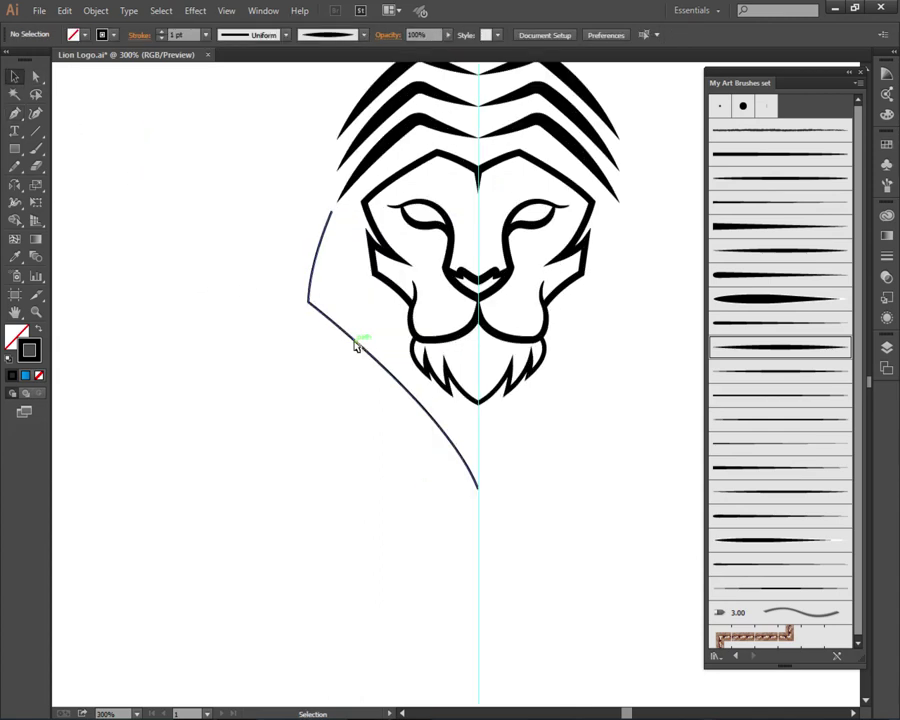
{"action": "left_click", "coordinate": [355, 342]}
{"action": "left_click", "coordinate": [249, 283]}
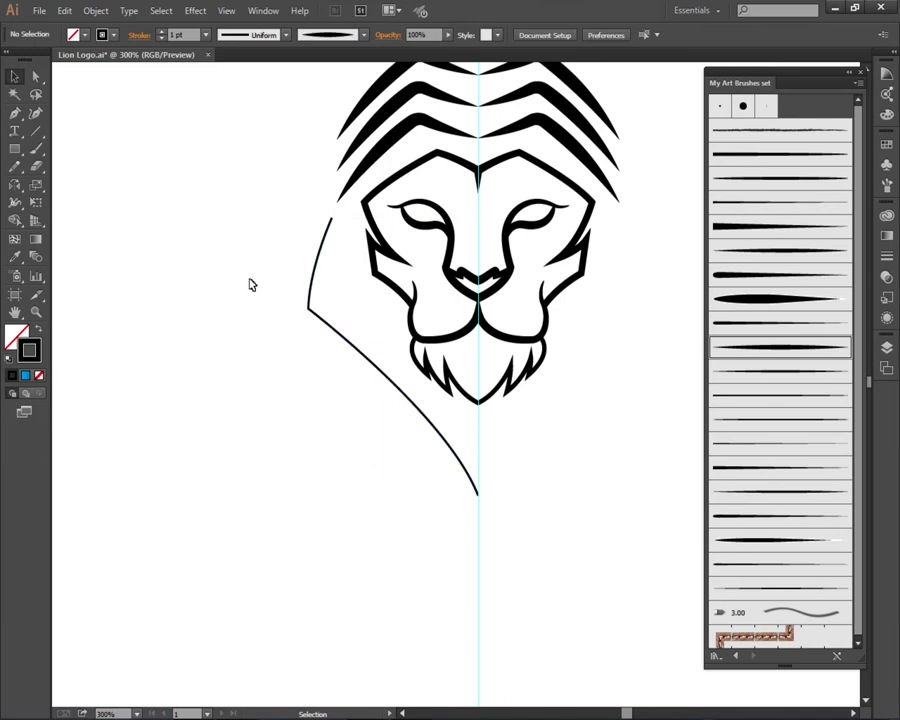
{"action": "key", "text": "a"}
{"action": "left_click", "coordinate": [308, 307]}
{"action": "left_click_drag", "start_coordinate": [338, 325], "coordinate": [305, 413]}
{"action": "left_click_drag", "start_coordinate": [296, 383], "coordinate": [300, 385]}
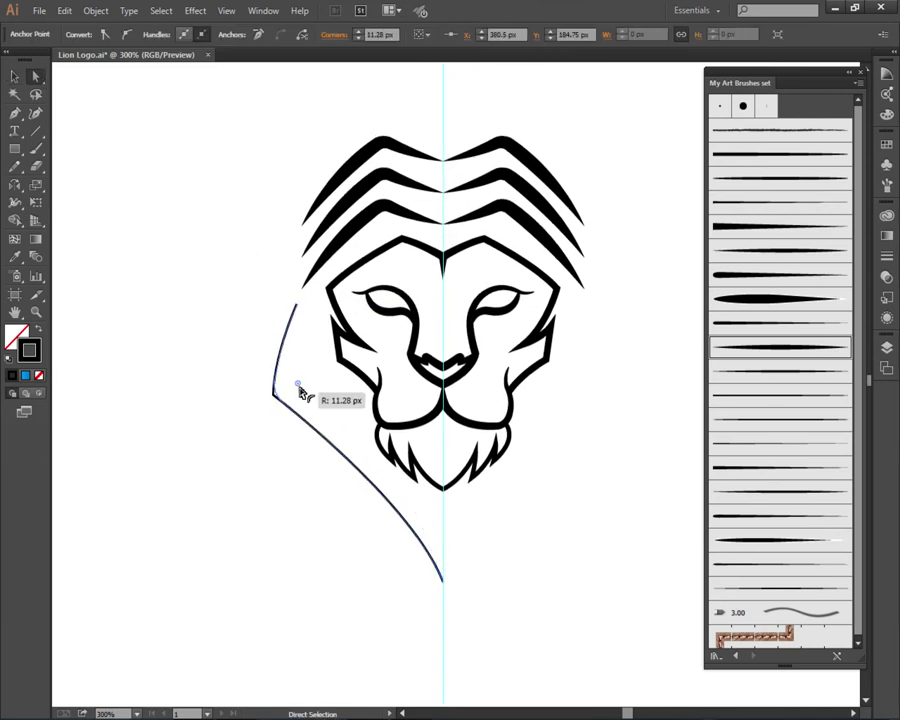
{"action": "left_click", "coordinate": [14, 76]}
{"action": "left_click", "coordinate": [458, 396]}
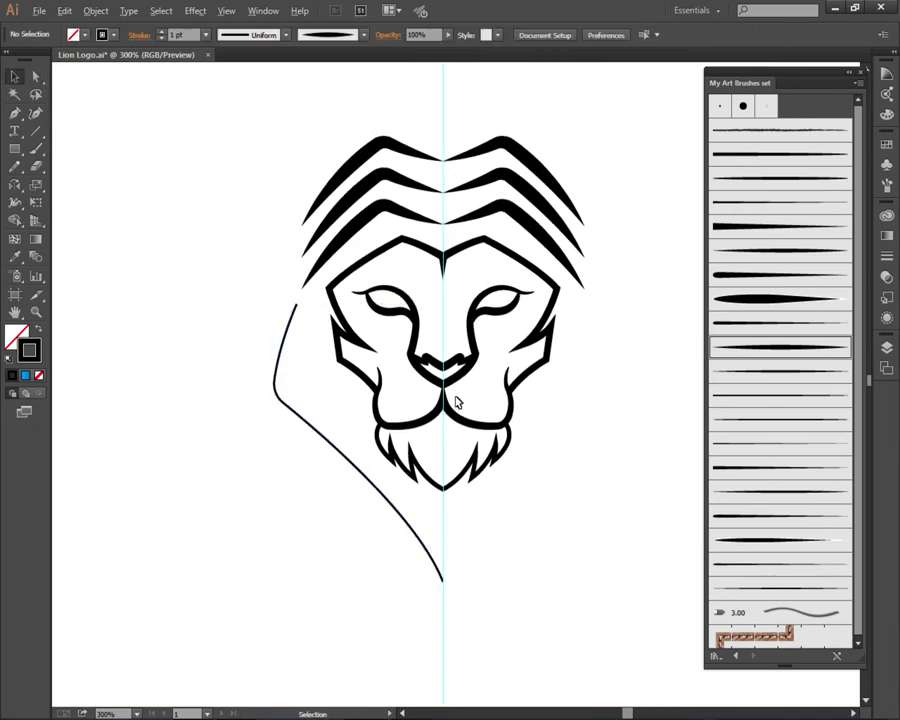
Step: Give the cheek curve the tapered art brush stroke
{"action": "scroll", "coordinate": [500, 480], "scroll_direction": "down", "scroll_amount": 2}
{"action": "left_click", "coordinate": [424, 476]}
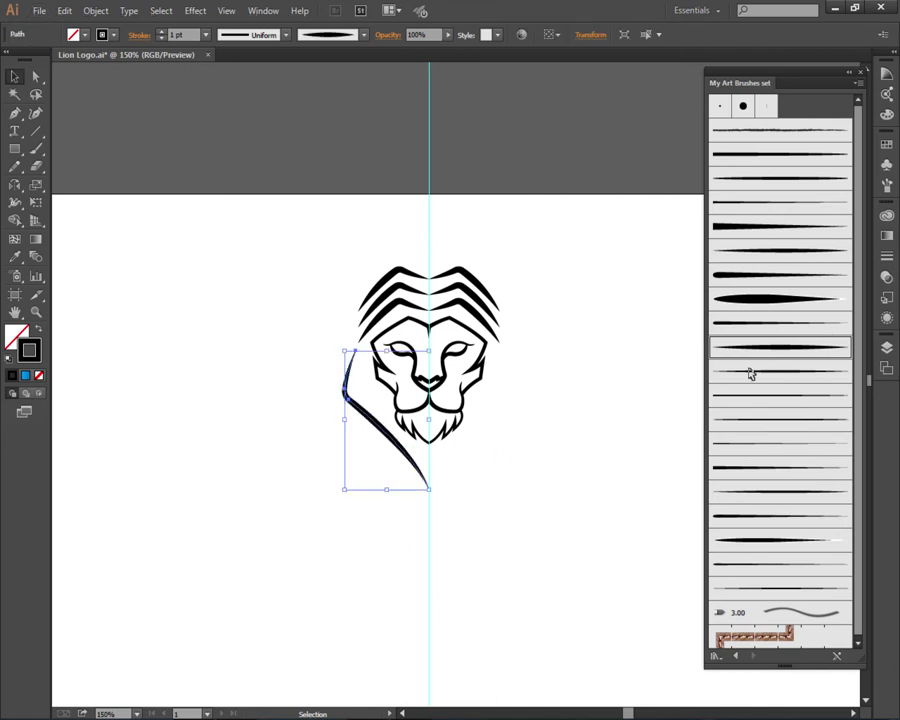
{"action": "left_click", "coordinate": [469, 479]}
{"action": "scroll", "coordinate": [345, 395], "scroll_direction": "up", "scroll_amount": 2}
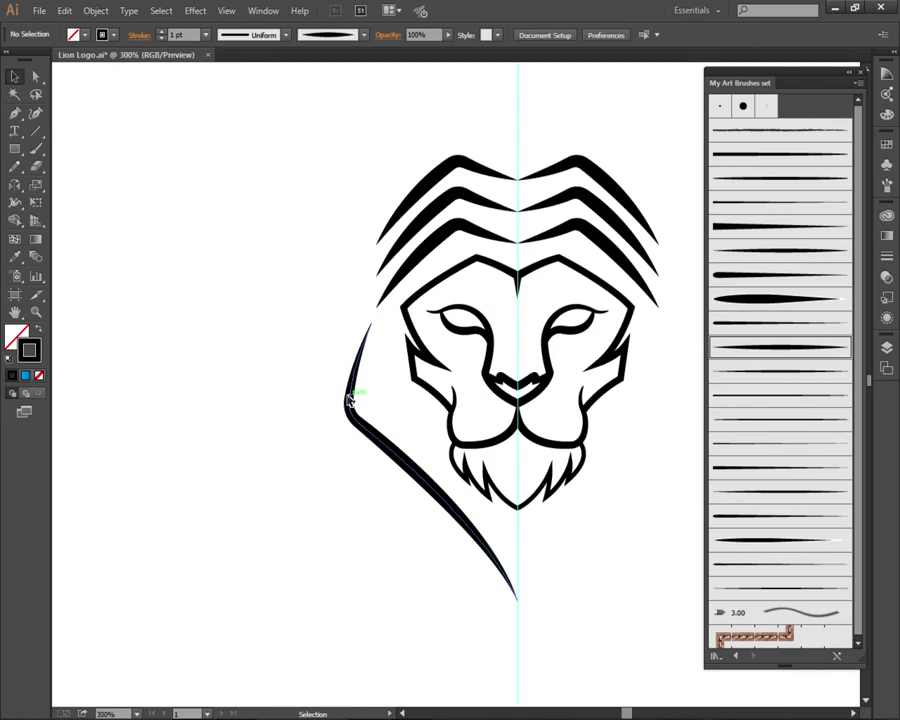
Step: Alt-drag a copy of the tapered cheek stroke slightly to the left, then fine-tune its position
{"action": "left_click_drag", "start_coordinate": [349, 400], "coordinate": [324, 410]}
{"action": "scroll", "coordinate": [473, 405], "scroll_direction": "down", "scroll_amount": 1}
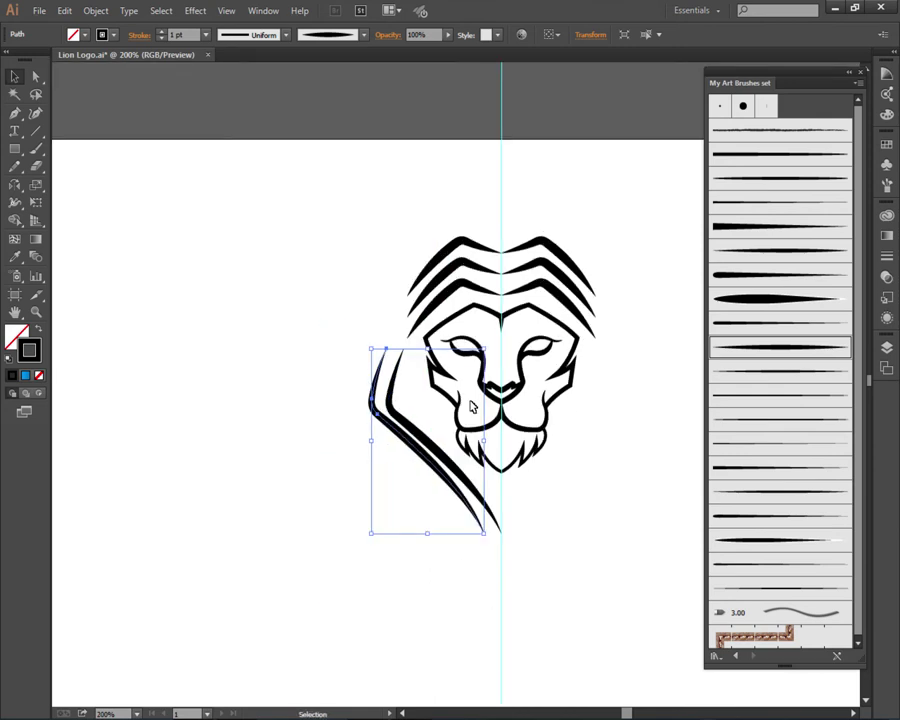
{"action": "key", "text": "a"}
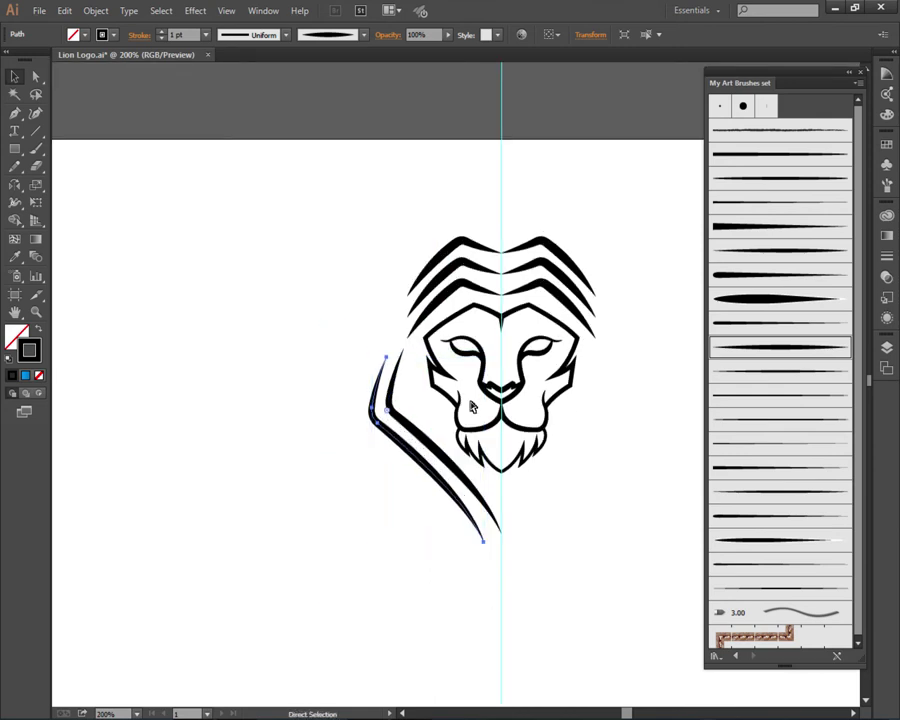
{"action": "key", "text": "v"}
{"action": "key", "text": "a"}
{"action": "key", "text": "v"}
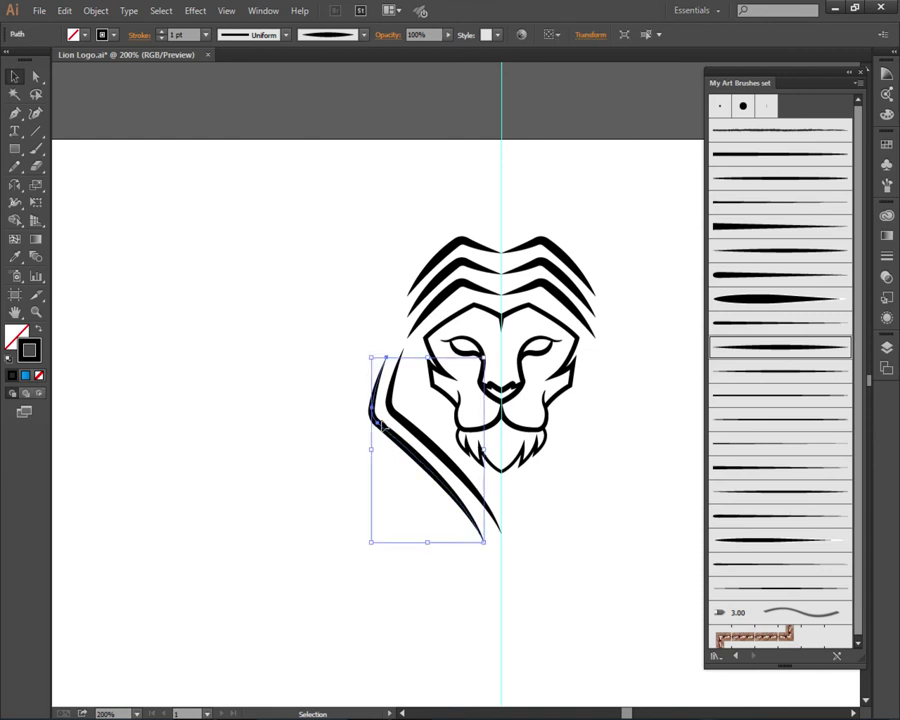
{"action": "left_click_drag", "start_coordinate": [381, 424], "coordinate": [383, 427]}
Step: Check the placement of the two parallel cheek strokes
{"action": "left_click", "coordinate": [338, 458]}
{"action": "scroll", "coordinate": [348, 432], "scroll_direction": "down", "scroll_amount": 1}
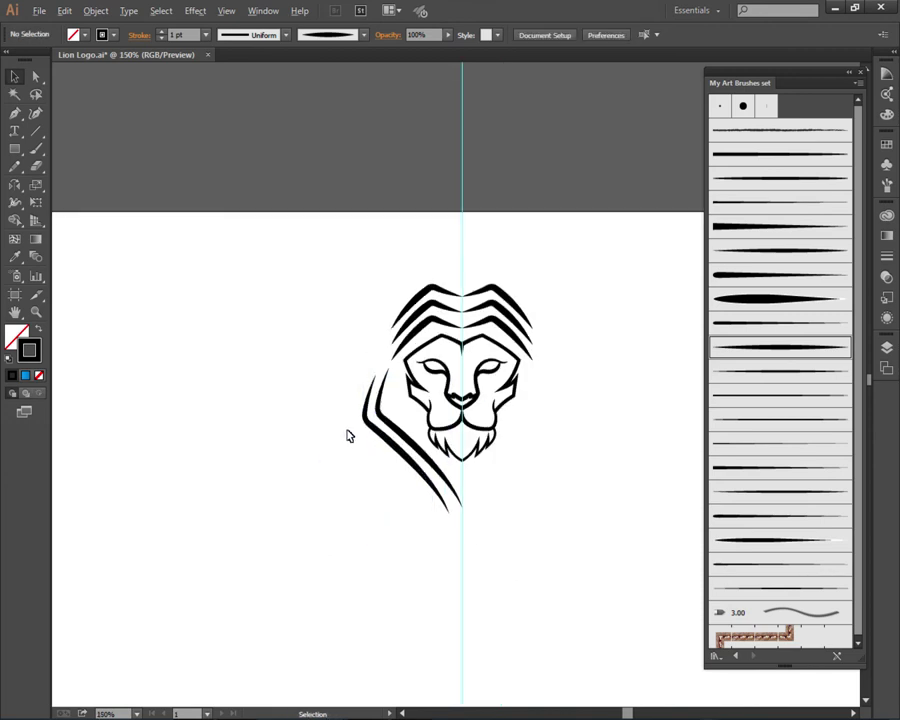
{"action": "scroll", "coordinate": [346, 432], "scroll_direction": "up", "scroll_amount": 2}
{"action": "scroll", "coordinate": [380, 432], "scroll_direction": "up", "scroll_amount": 1}
{"action": "left_click", "coordinate": [399, 428]}
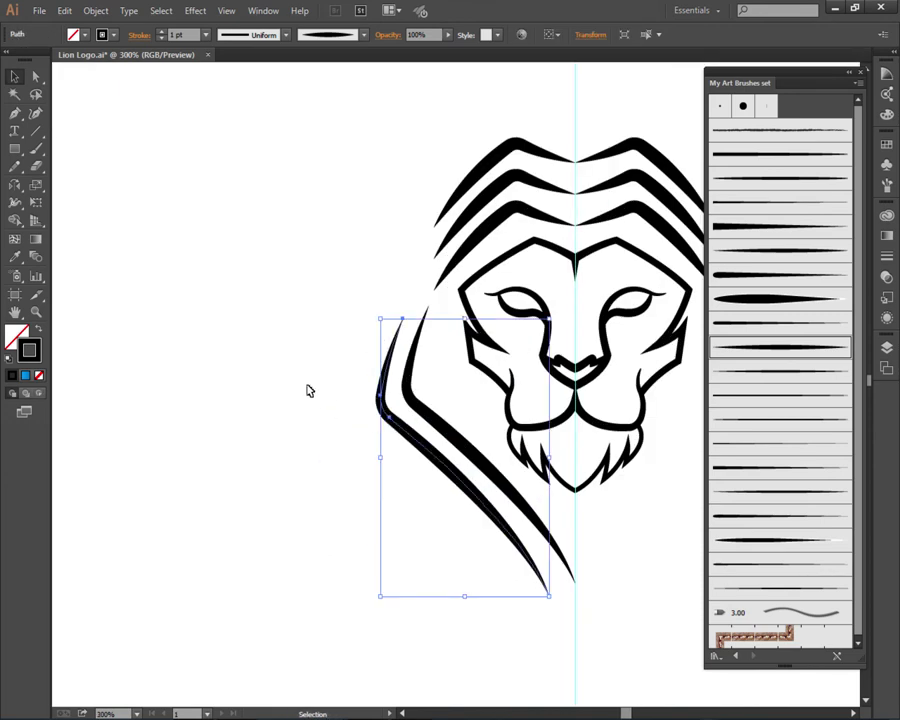
{"action": "left_click", "coordinate": [308, 390]}
{"action": "scroll", "coordinate": [313, 403], "scroll_direction": "down", "scroll_amount": 2}
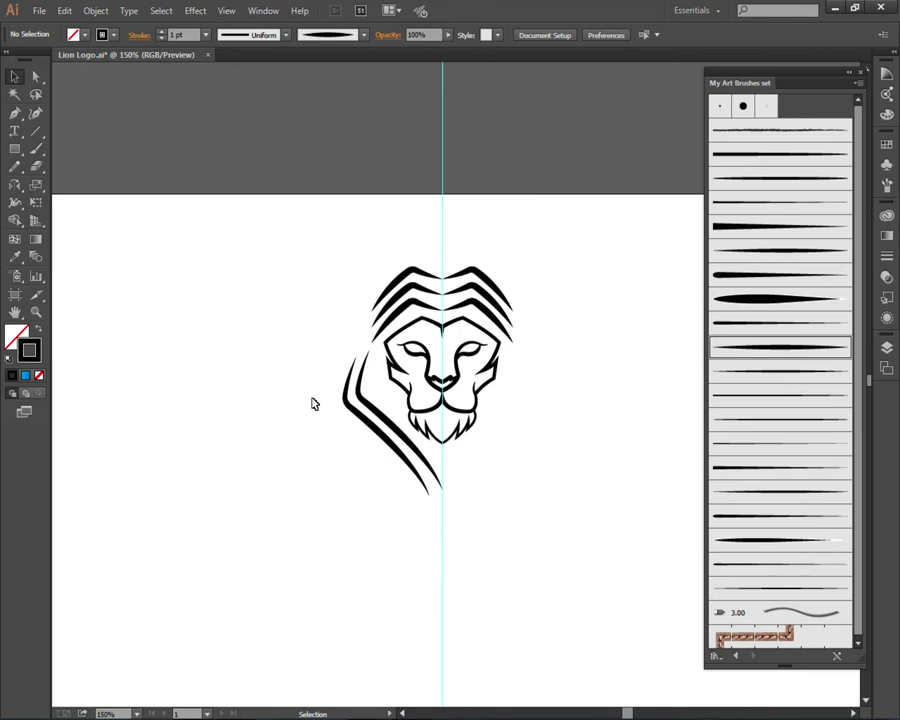
{"action": "scroll", "coordinate": [313, 403], "scroll_direction": "down", "scroll_amount": 1}
{"action": "scroll", "coordinate": [313, 403], "scroll_direction": "up", "scroll_amount": 4}
Step: Draw a third, shorter mane curve down the lion's left cheek, inside the other two
{"action": "key", "text": "p"}
{"action": "scroll", "coordinate": [320, 365], "scroll_direction": "down", "scroll_amount": 1}
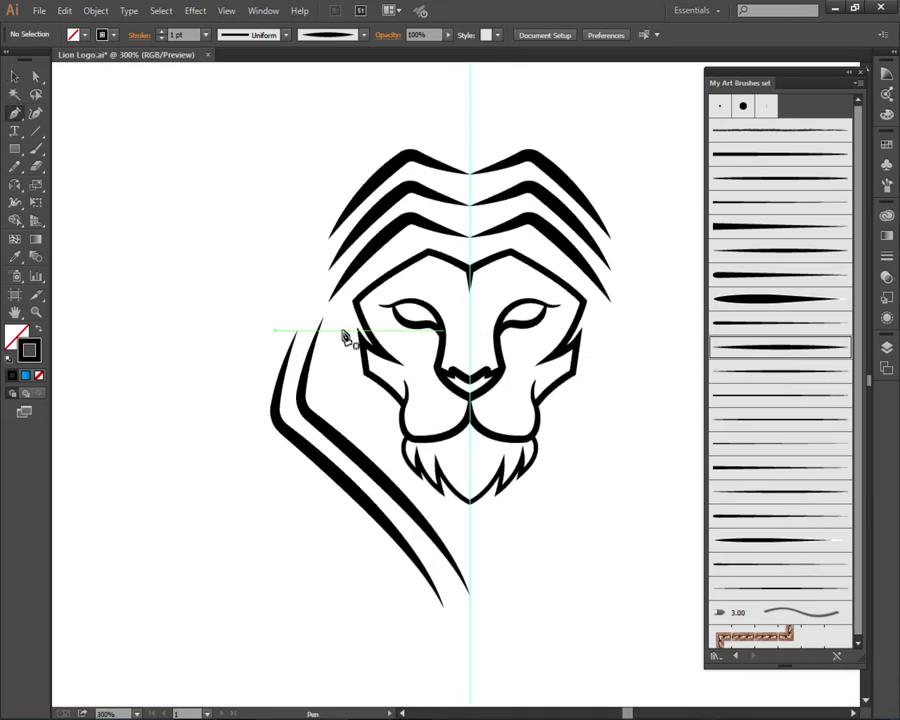
{"action": "left_click", "coordinate": [340, 335]}
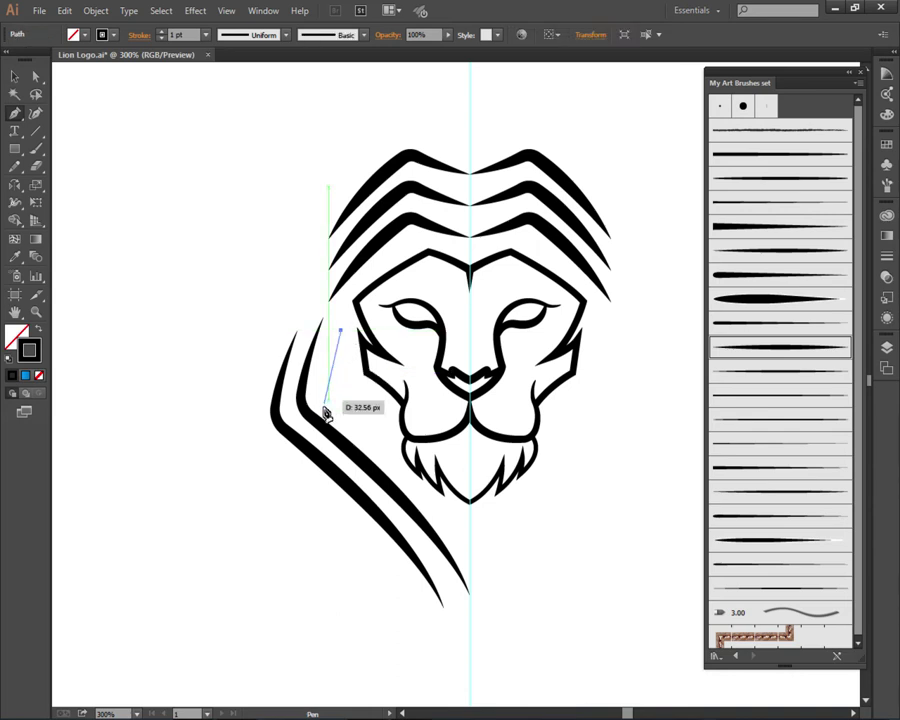
{"action": "scroll", "coordinate": [333, 391], "scroll_direction": "up", "scroll_amount": 1}
{"action": "scroll", "coordinate": [330, 395], "scroll_direction": "up", "scroll_amount": 1}
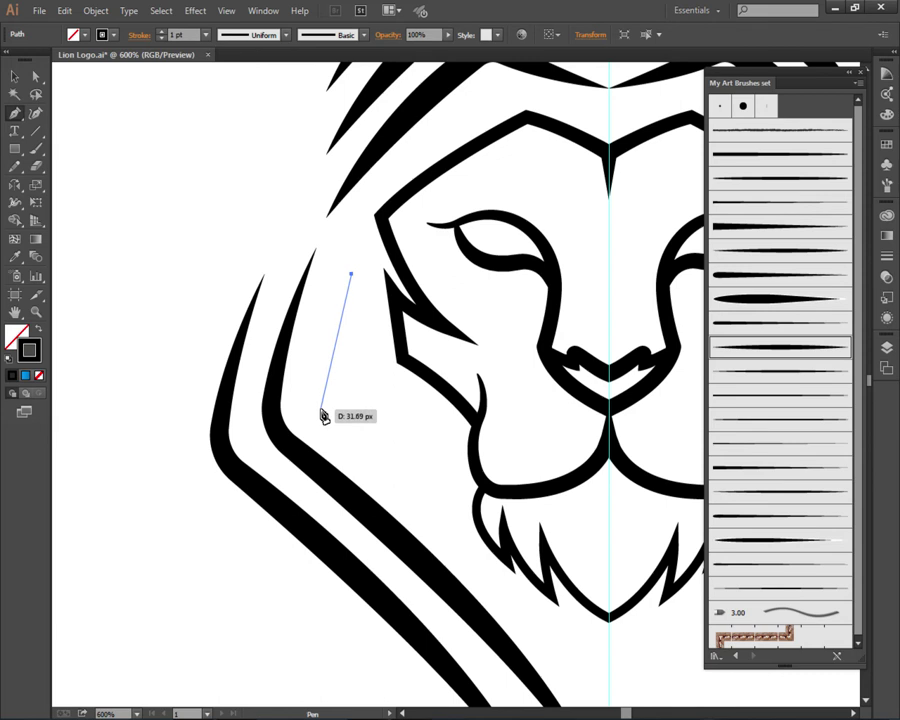
{"action": "mouse_move", "coordinate": [321, 408]}
{"action": "left_mouse_down"}
{"action": "mouse_move", "coordinate": [326, 462]}
{"action": "mouse_move", "coordinate": [324, 414]}
{"action": "left_mouse_up"}
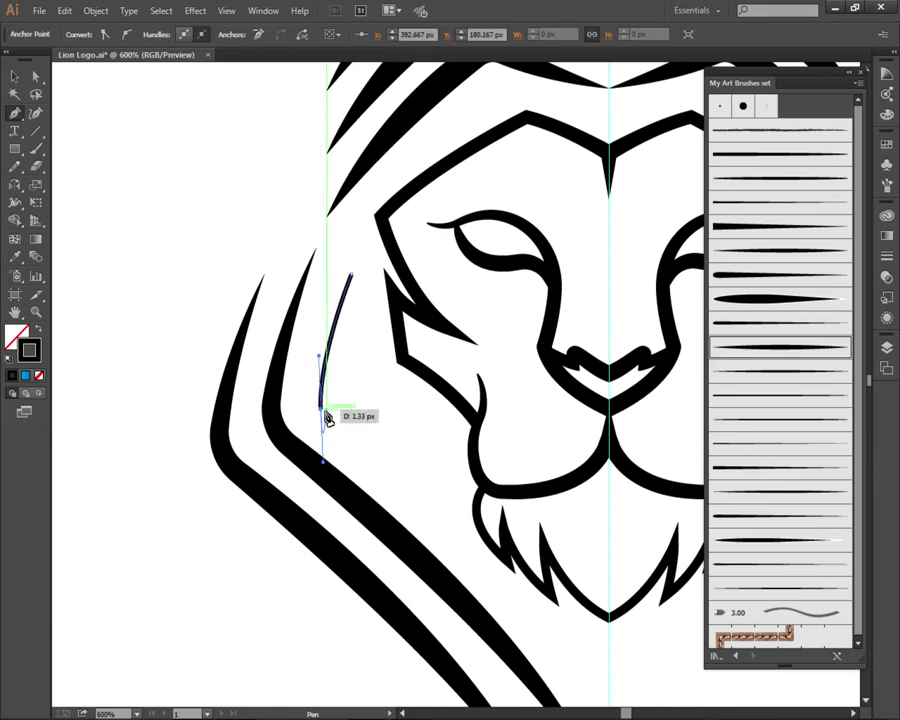
{"action": "key", "text": "ctrl+minus"}
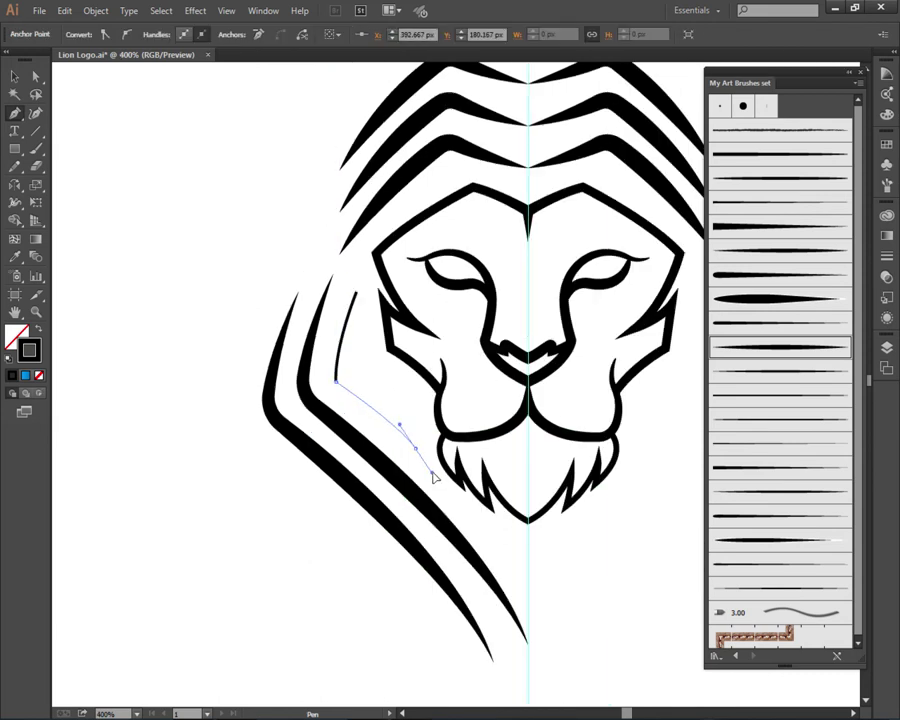
{"action": "left_click_drag", "start_coordinate": [445, 485], "coordinate": [447, 489]}
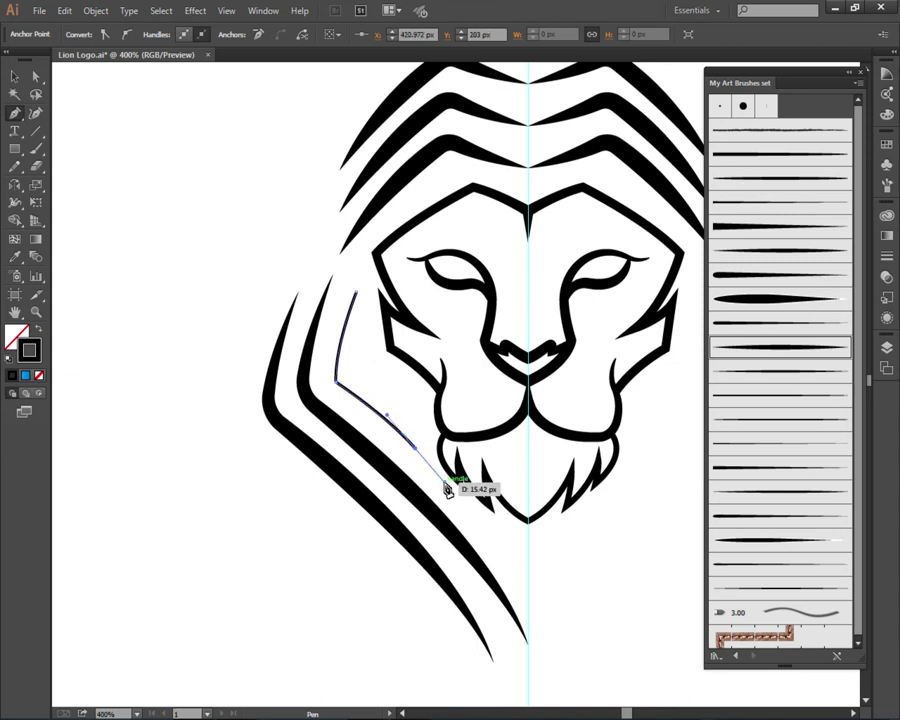
{"action": "key", "text": "v"}
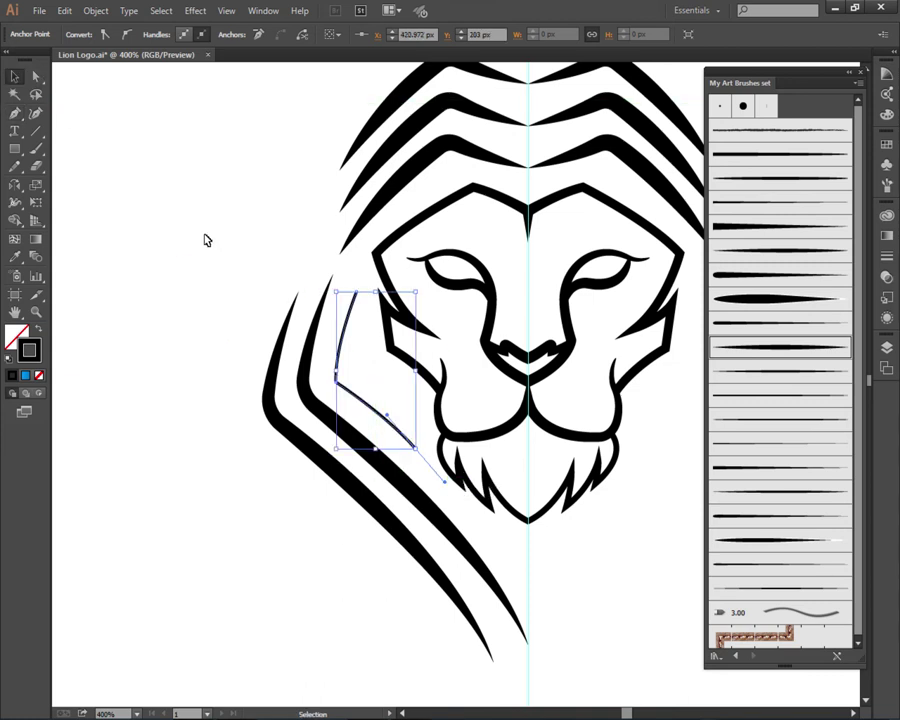
{"action": "left_click", "coordinate": [245, 349]}
Step: Round the sharp corner of the inner mane stroke using its live-corner widget
{"action": "scroll", "coordinate": [265, 350], "scroll_direction": "down", "scroll_amount": 1}
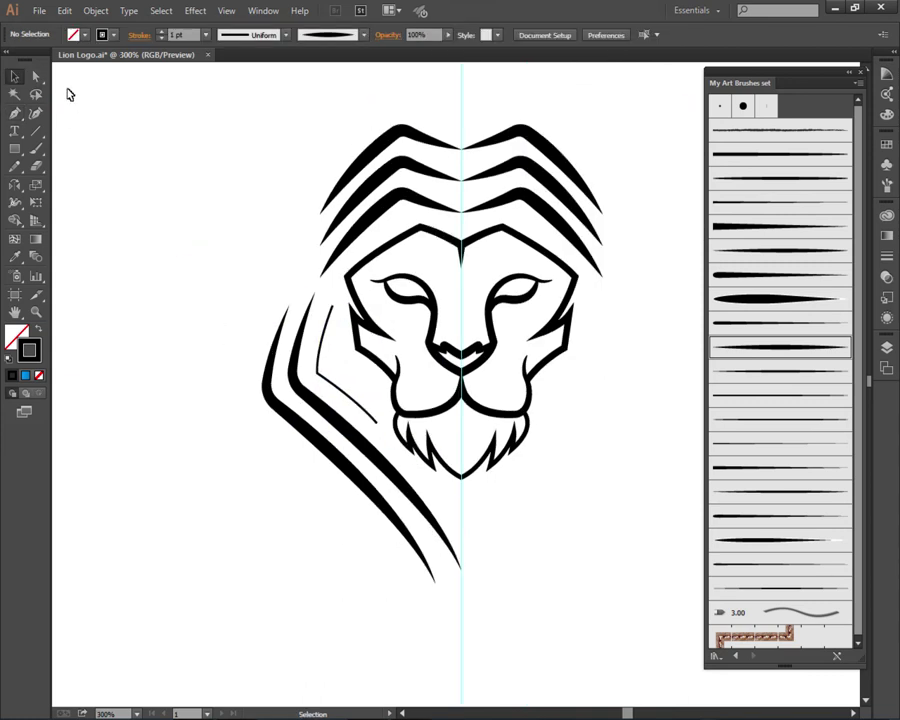
{"action": "left_click", "coordinate": [37, 78]}
{"action": "scroll", "coordinate": [324, 372], "scroll_direction": "up", "scroll_amount": 1}
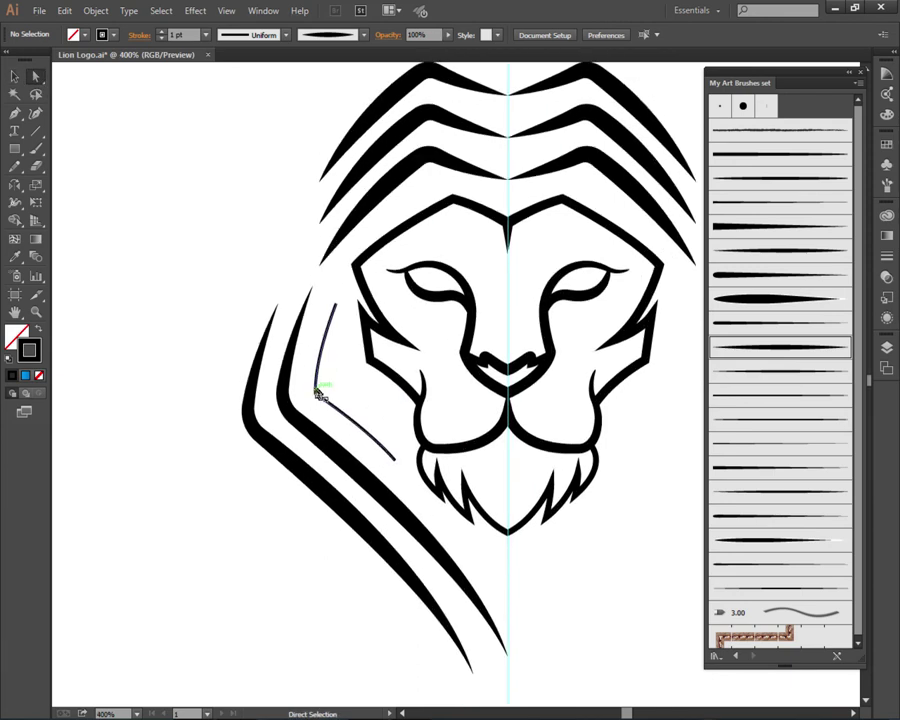
{"action": "left_click", "coordinate": [320, 394]}
{"action": "scroll", "coordinate": [321, 394], "scroll_direction": "up", "scroll_amount": 1}
{"action": "left_click_drag", "start_coordinate": [327, 391], "coordinate": [350, 390]}
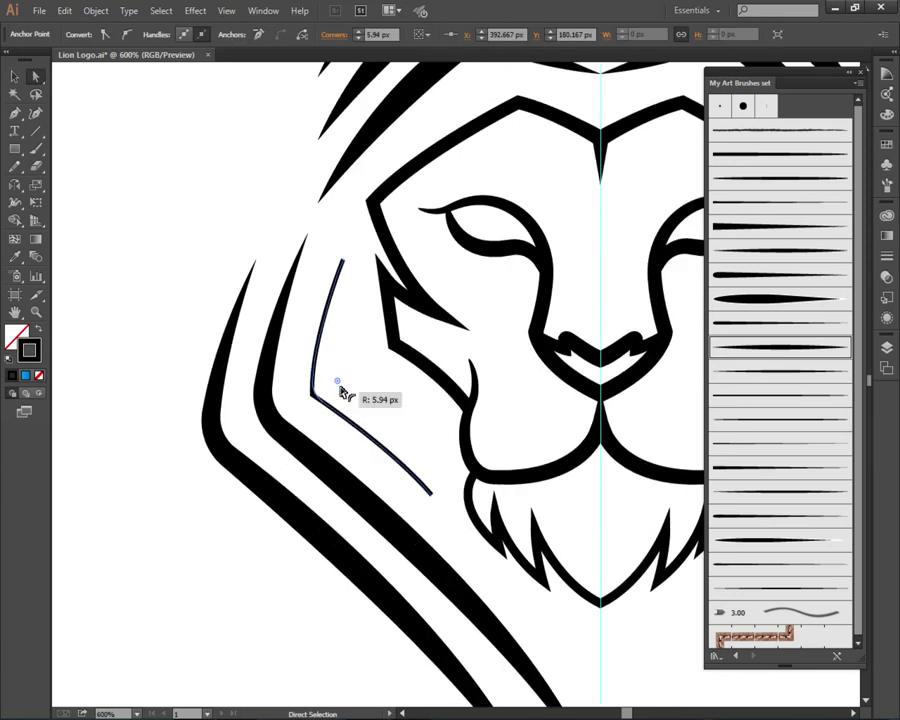
{"action": "scroll", "coordinate": [355, 370], "scroll_direction": "down", "scroll_amount": 1}
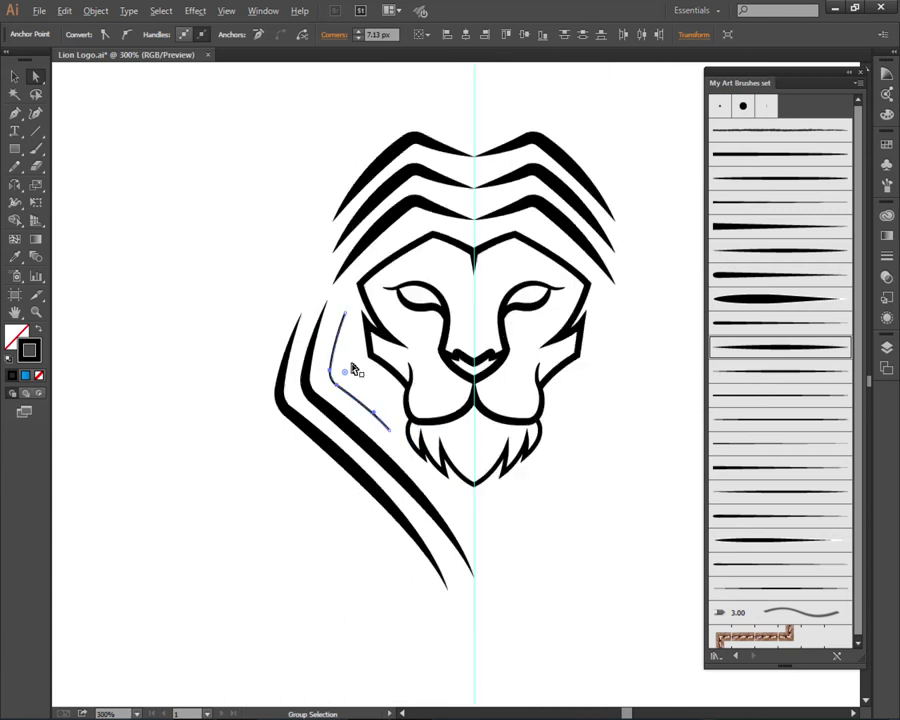
Step: Apply the tapered art brush from the Brushes panel to the thin inner mane stroke
{"action": "left_click", "coordinate": [12, 77]}
{"action": "left_click", "coordinate": [156, 270]}
{"action": "scroll", "coordinate": [206, 325], "scroll_direction": "down", "scroll_amount": 1}
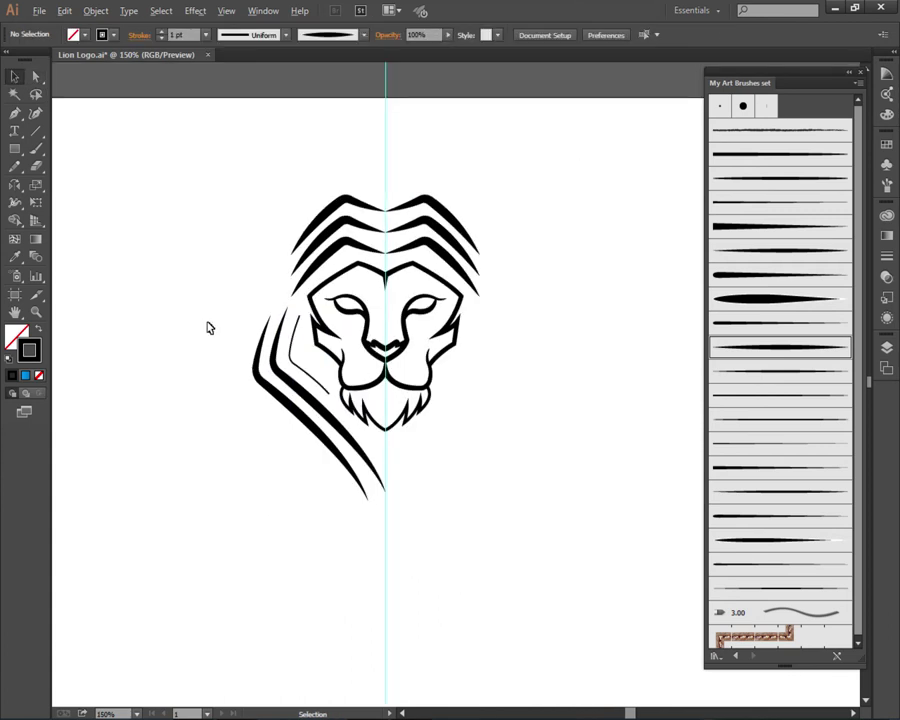
{"action": "scroll", "coordinate": [210, 326], "scroll_direction": "up", "scroll_amount": 1}
{"action": "left_click", "coordinate": [333, 370]}
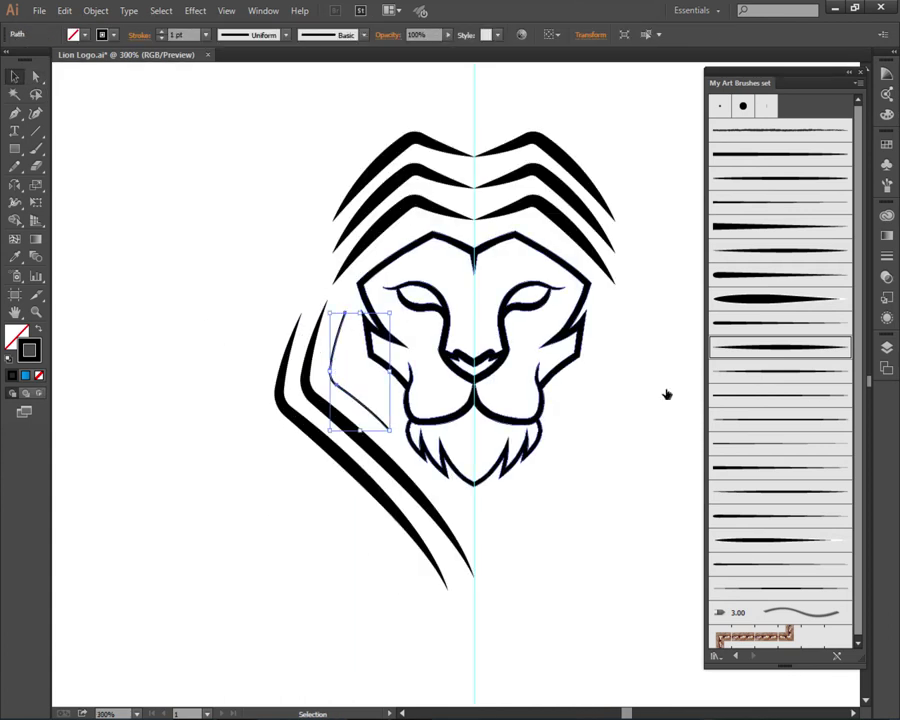
{"action": "left_click", "coordinate": [802, 380]}
{"action": "left_click", "coordinate": [615, 454]}
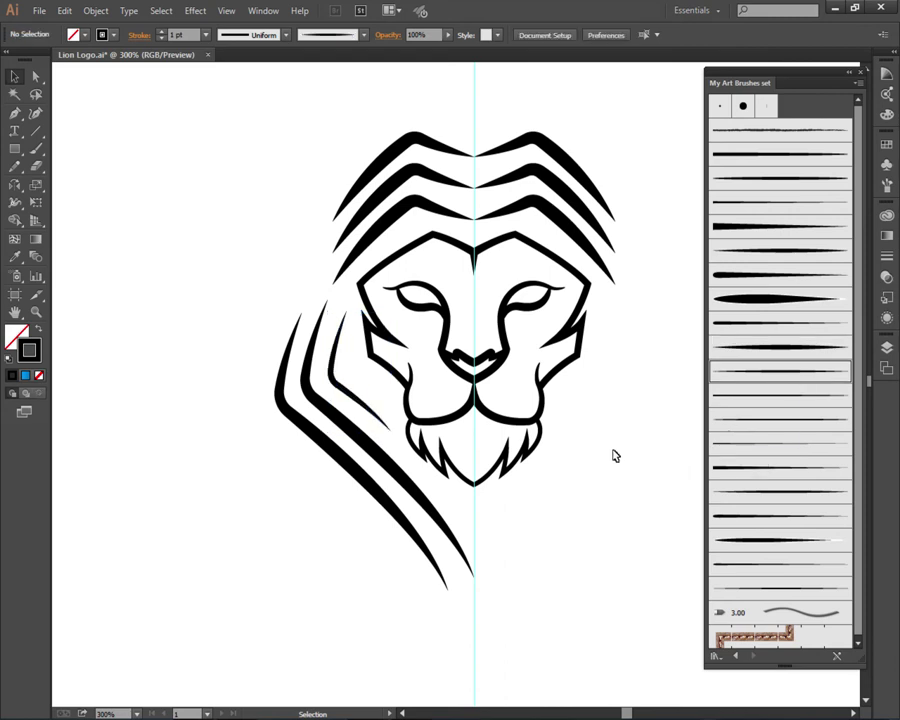
{"action": "scroll", "coordinate": [610, 451], "scroll_direction": "down", "scroll_amount": 1}
{"action": "scroll", "coordinate": [615, 465], "scroll_direction": "down", "scroll_amount": 2}
{"action": "scroll", "coordinate": [600, 475], "scroll_direction": "up", "scroll_amount": 1}
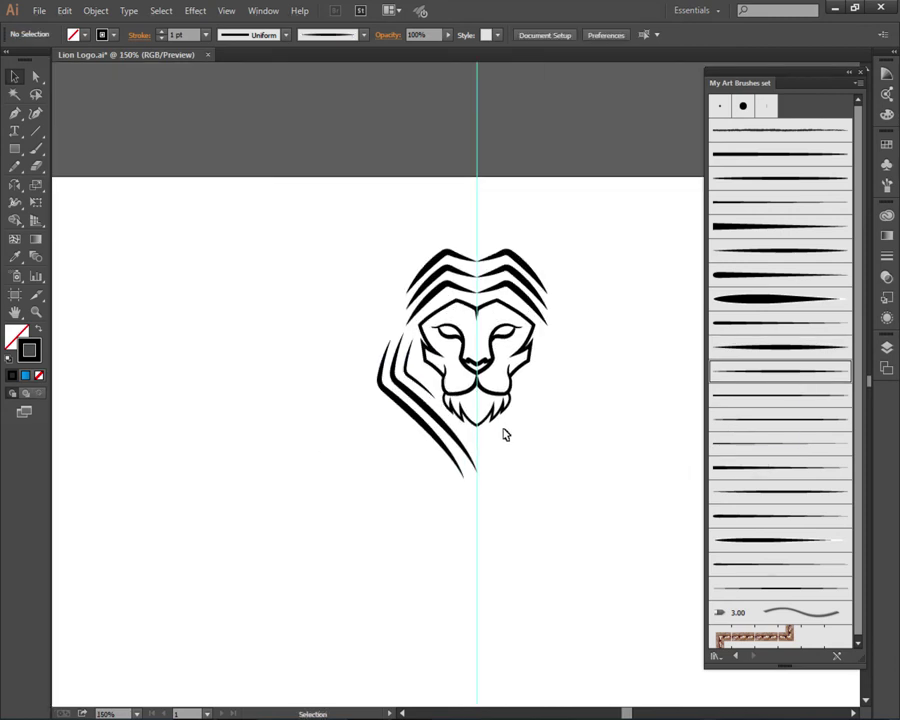
{"action": "scroll", "coordinate": [505, 434], "scroll_direction": "up", "scroll_amount": 3}
Step: Draw a tapered tail curve from the outer mane's tip down to the centre guide under the chin
{"action": "key", "text": "p"}
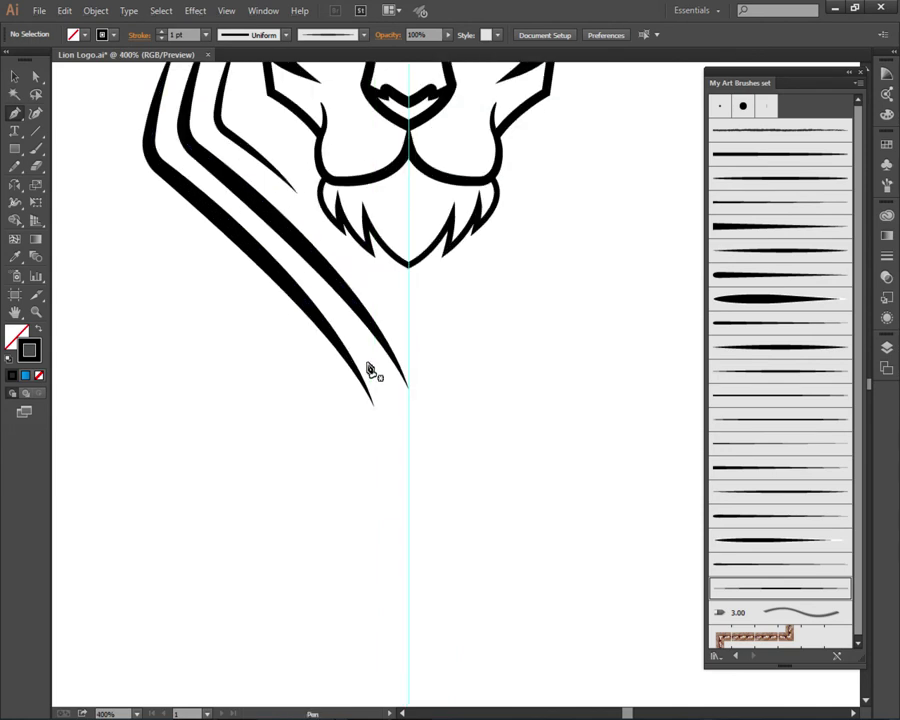
{"action": "left_click", "coordinate": [369, 359]}
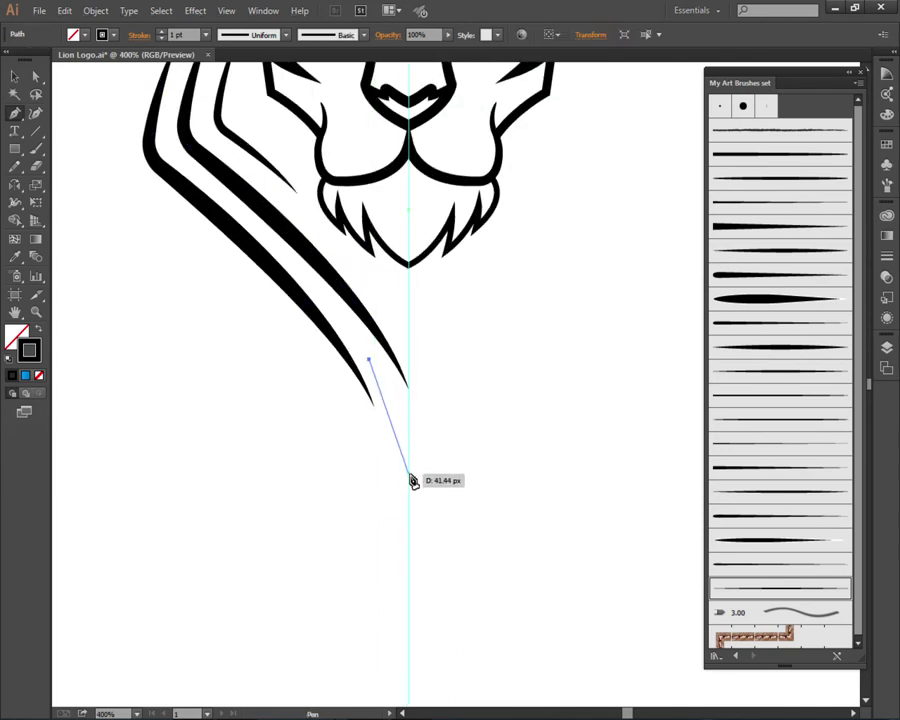
{"action": "left_click_drag", "start_coordinate": [408, 478], "coordinate": [418, 540]}
{"action": "left_click", "coordinate": [412, 550]}
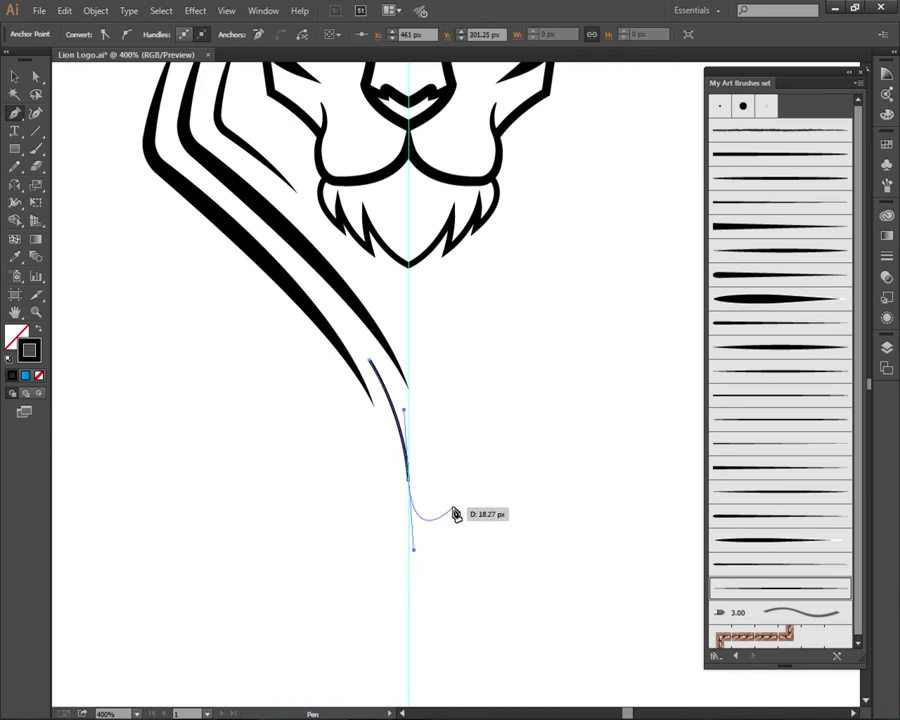
{"action": "scroll", "coordinate": [454, 510], "scroll_direction": "down", "scroll_amount": 2}
{"action": "key", "text": "v"}
{"action": "key", "text": "ctrl+z"}
{"action": "left_click", "coordinate": [281, 434]}
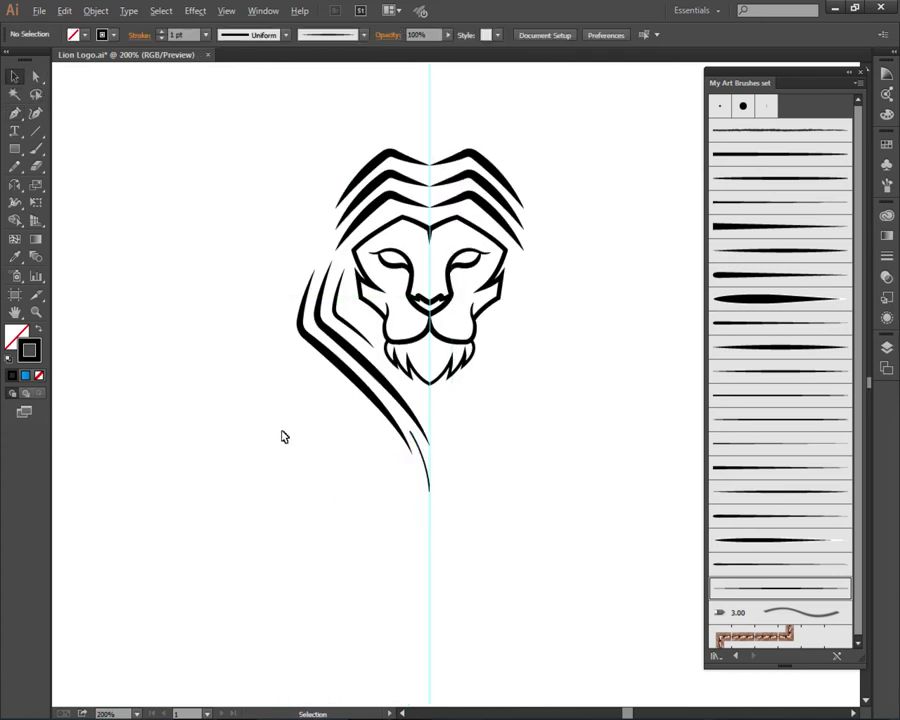
{"action": "scroll", "coordinate": [281, 434], "scroll_direction": "down", "scroll_amount": 2}
{"action": "scroll", "coordinate": [331, 460], "scroll_direction": "up", "scroll_amount": 2}
{"action": "left_click", "coordinate": [374, 444]}
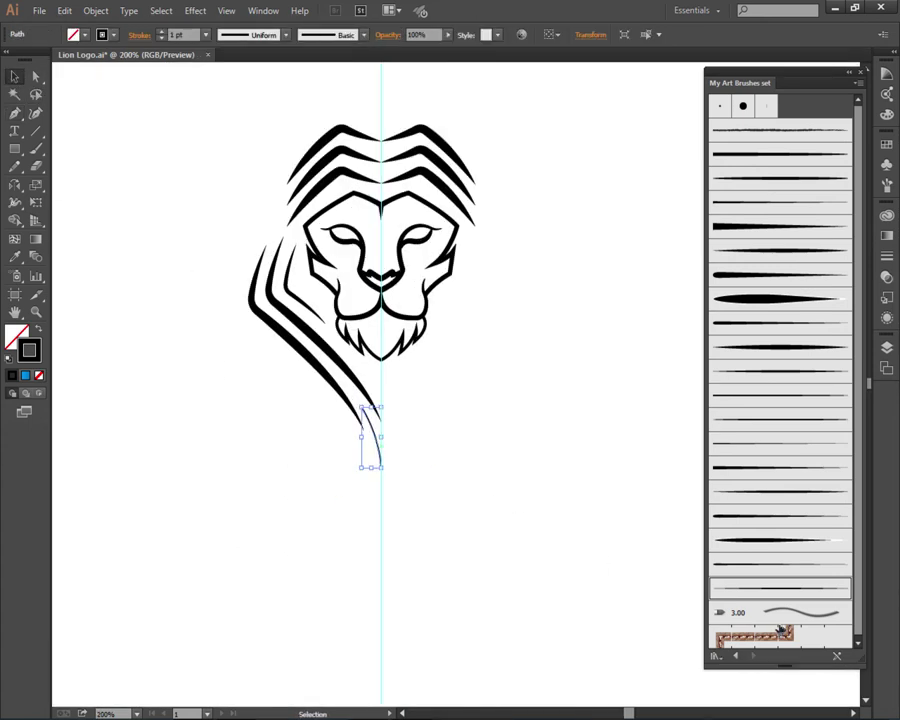
{"action": "left_click", "coordinate": [514, 495]}
{"action": "scroll", "coordinate": [517, 498], "scroll_direction": "down", "scroll_amount": 1}
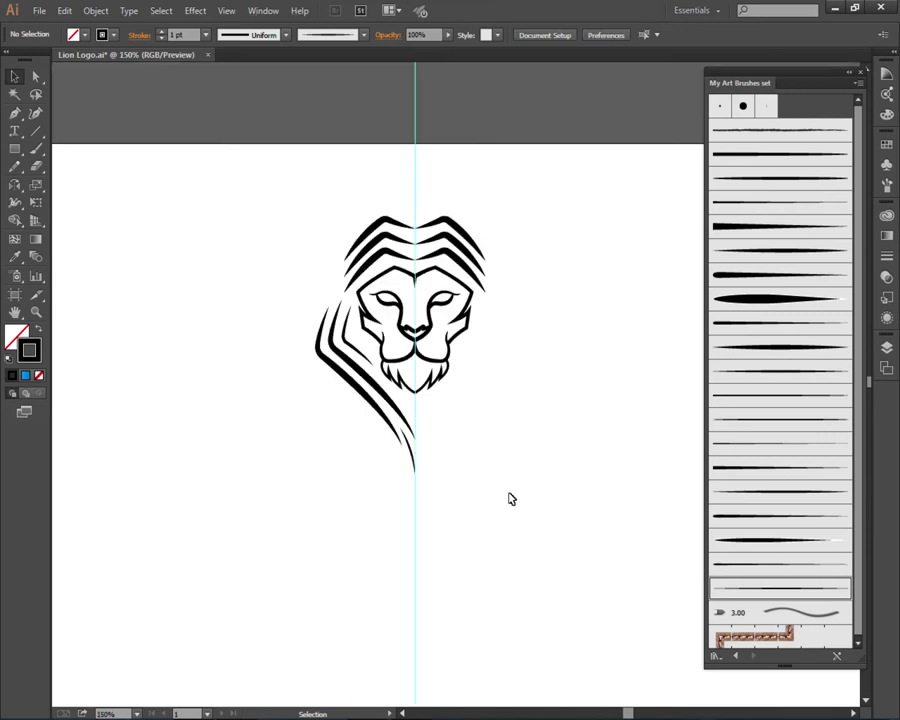
Step: Reflect a copy of the left cheek mane strokes across the centre guide onto the right side
{"action": "scroll", "coordinate": [510, 452], "scroll_direction": "up", "scroll_amount": 1}
{"action": "left_click_drag", "start_coordinate": [326, 264], "coordinate": [252, 327]}
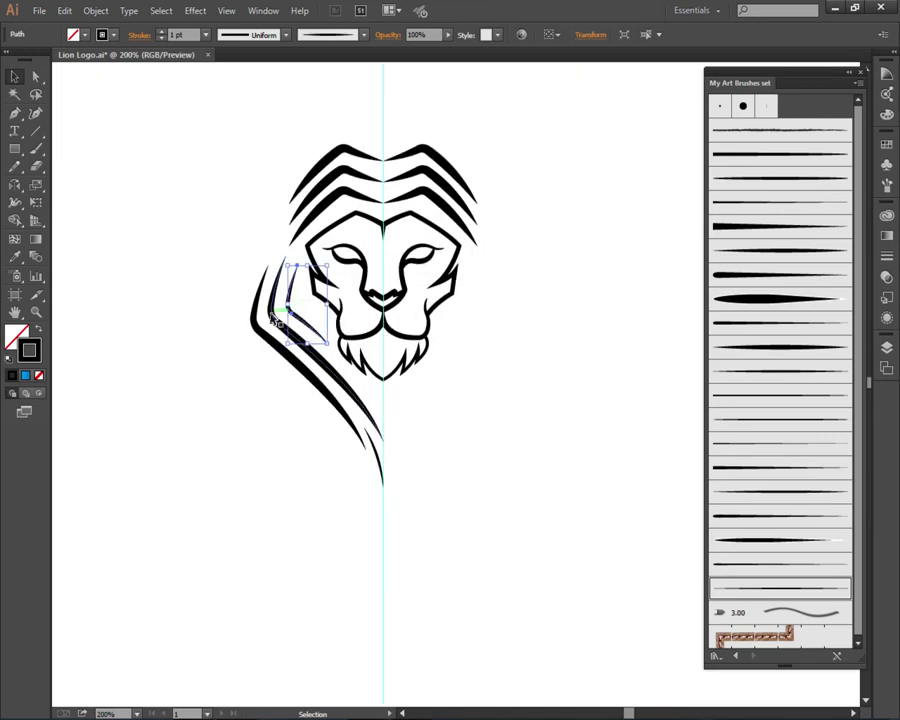
{"action": "left_click", "coordinate": [252, 327], "text": "shift"}
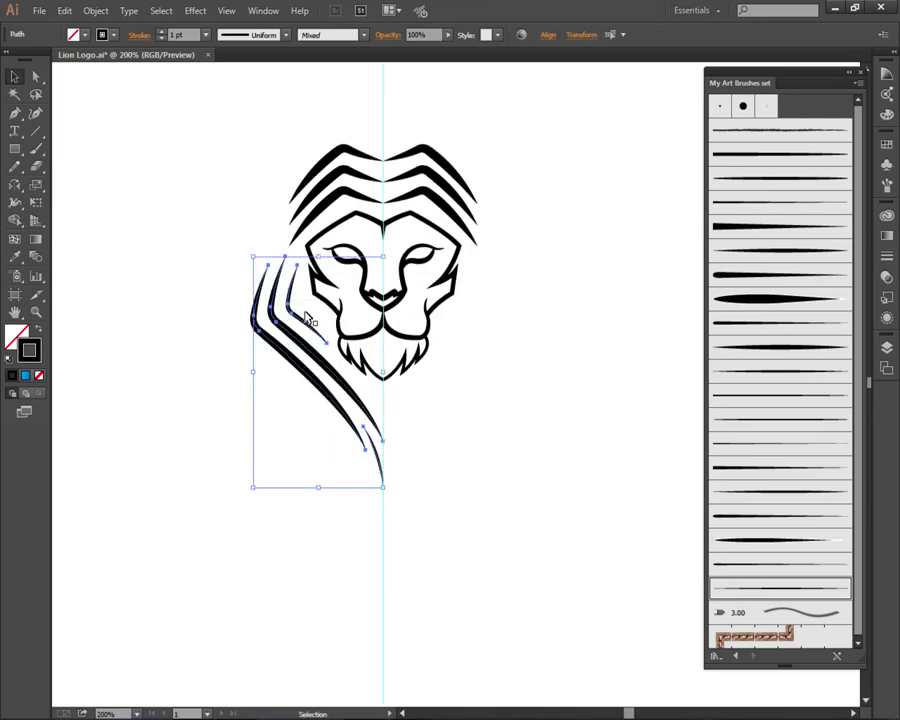
{"action": "scroll", "coordinate": [197, 300], "scroll_direction": "up", "scroll_amount": 2}
{"action": "left_click", "coordinate": [15, 185]}
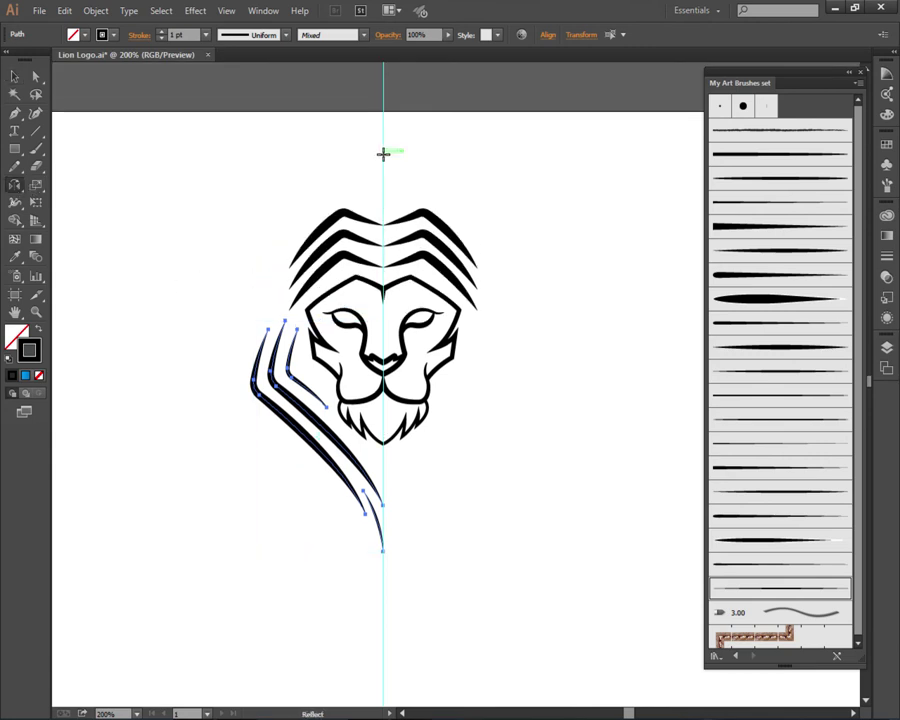
{"action": "left_click_drag", "start_coordinate": [292, 360], "coordinate": [334, 366]}
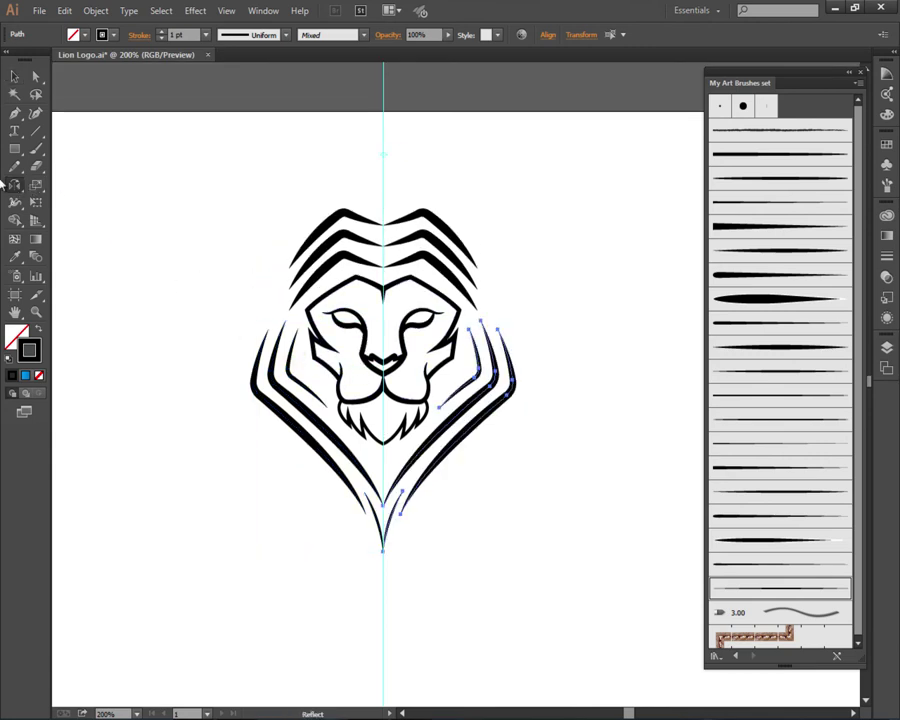
{"action": "key", "text": "v"}
{"action": "left_click", "coordinate": [260, 287]}
{"action": "key", "text": "ctrl+minus"}
{"action": "key", "text": "ctrl+minus"}
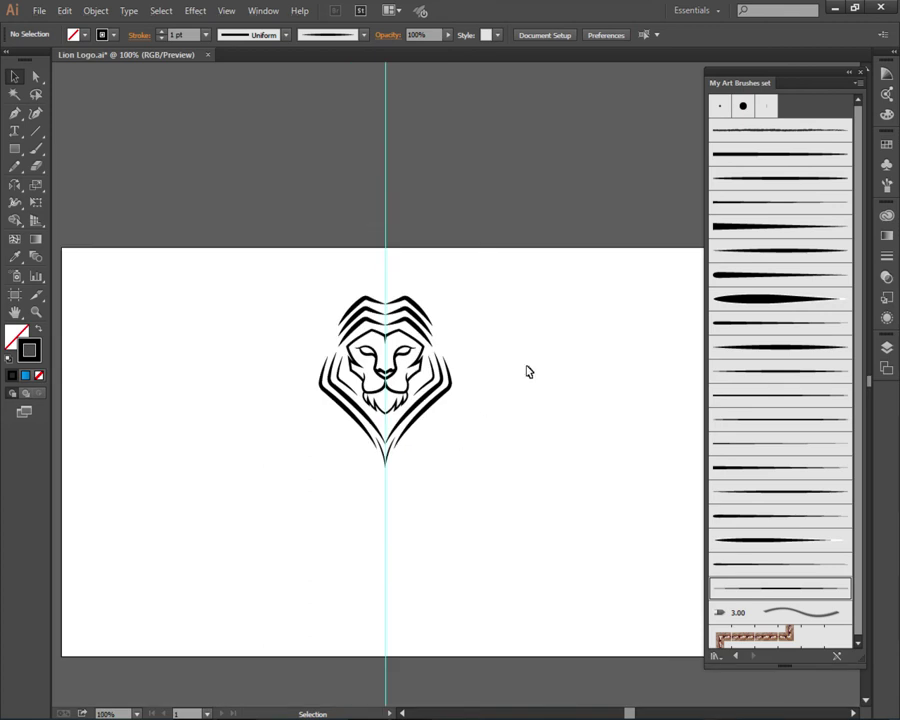
{"action": "right_click", "coordinate": [528, 368]}
Step: Draw a thin pointed ear curve beside the upper mane on the lion's upper-left head
{"action": "left_click", "coordinate": [583, 490]}
{"action": "key", "text": "p"}
{"action": "key", "text": "ctrl+plus"}
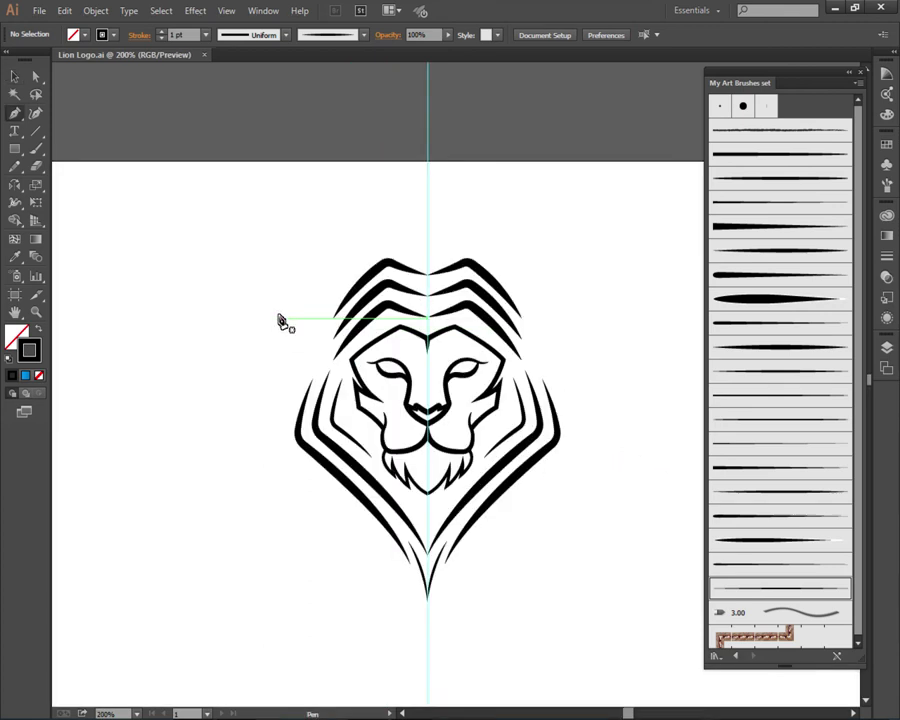
{"action": "key", "text": "ctrl+plus"}
{"action": "key", "text": "ctrl+plus"}
{"action": "mouse_move", "coordinate": [344, 338]}
{"action": "left_mouse_down"}
{"action": "mouse_move", "coordinate": [275, 344]}
{"action": "mouse_move", "coordinate": [316, 408]}
{"action": "mouse_move", "coordinate": [349, 422]}
{"action": "left_mouse_up"}
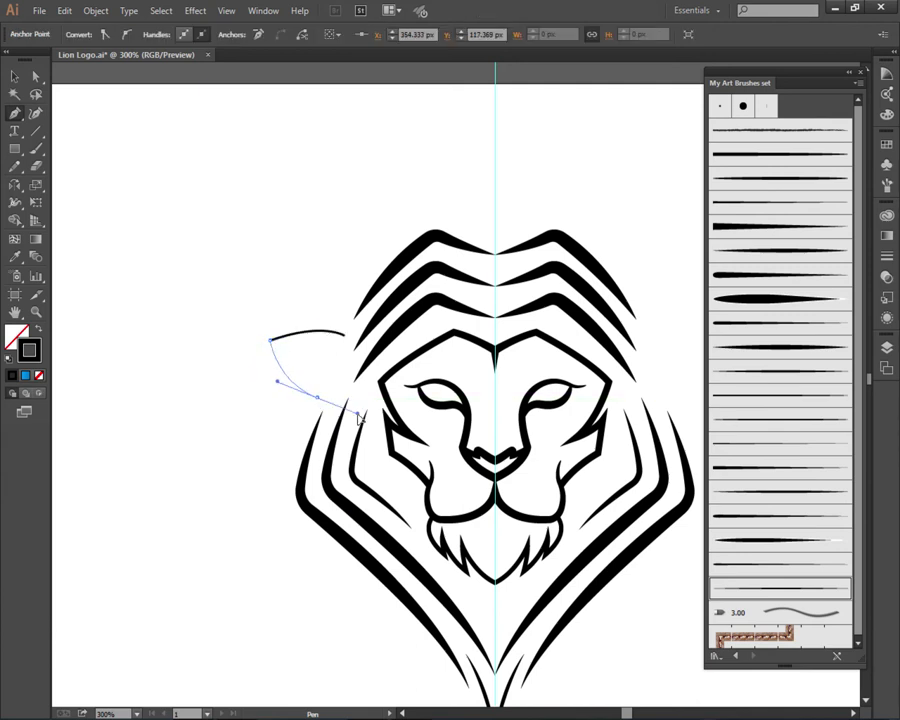
{"action": "scroll", "coordinate": [350, 422], "scroll_direction": "down", "scroll_amount": 1}
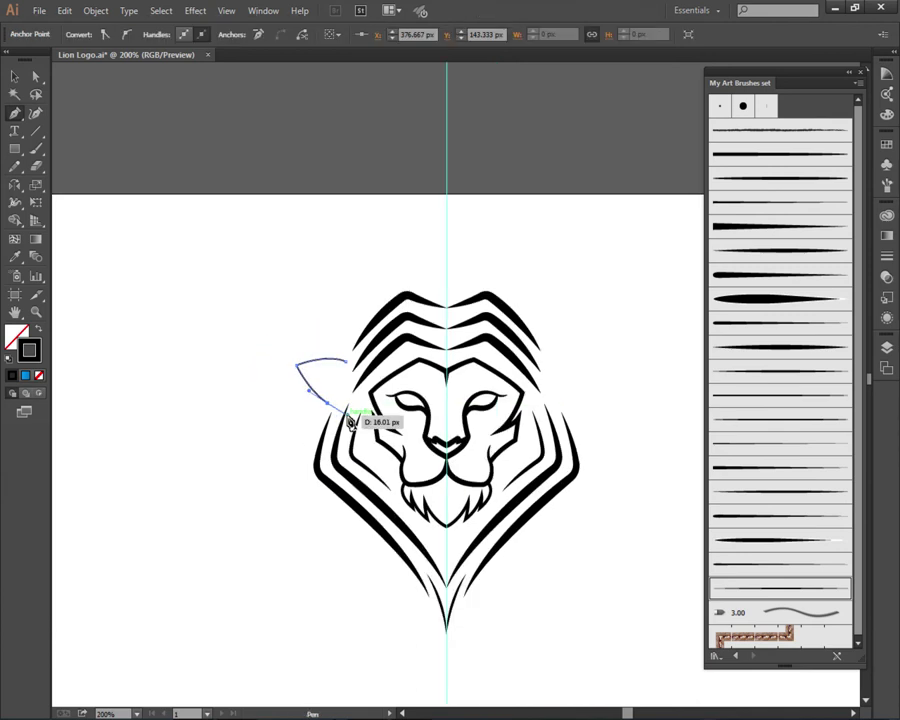
{"action": "key", "text": "v"}
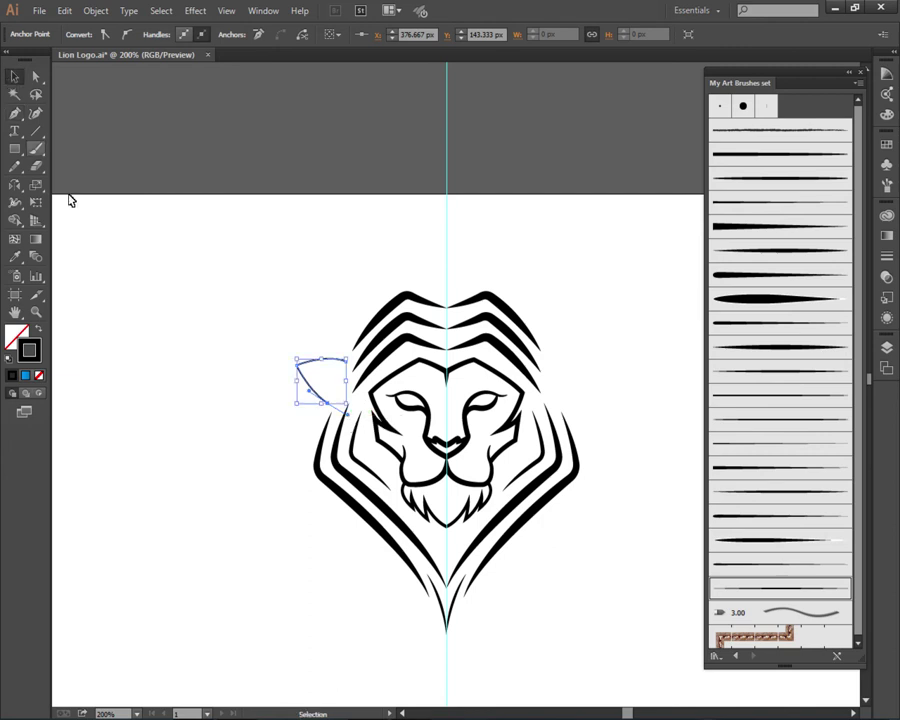
{"action": "left_click", "coordinate": [214, 396]}
{"action": "scroll", "coordinate": [214, 396], "scroll_direction": "down", "scroll_amount": 2}
{"action": "scroll", "coordinate": [208, 387], "scroll_direction": "up", "scroll_amount": 1}
Step: Reshape the ear's lower and upper curves and raise its corner point slightly
{"action": "key", "text": "a"}
{"action": "scroll", "coordinate": [208, 387], "scroll_direction": "up", "scroll_amount": 2}
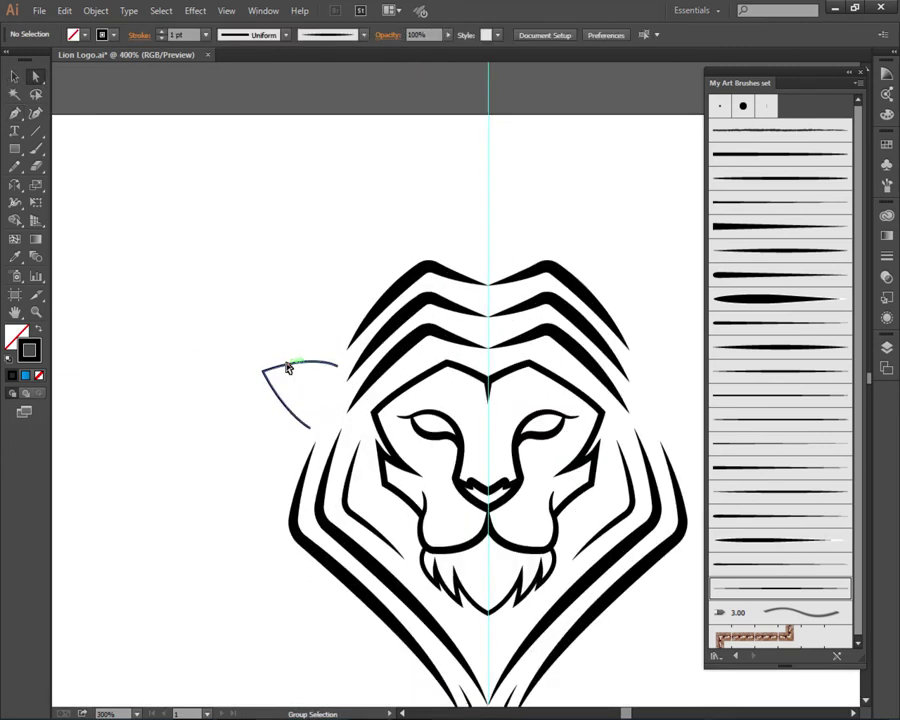
{"action": "scroll", "coordinate": [290, 366], "scroll_direction": "up", "scroll_amount": 3}
{"action": "left_click", "coordinate": [268, 452]}
{"action": "left_click_drag", "start_coordinate": [274, 455], "coordinate": [270, 466]}
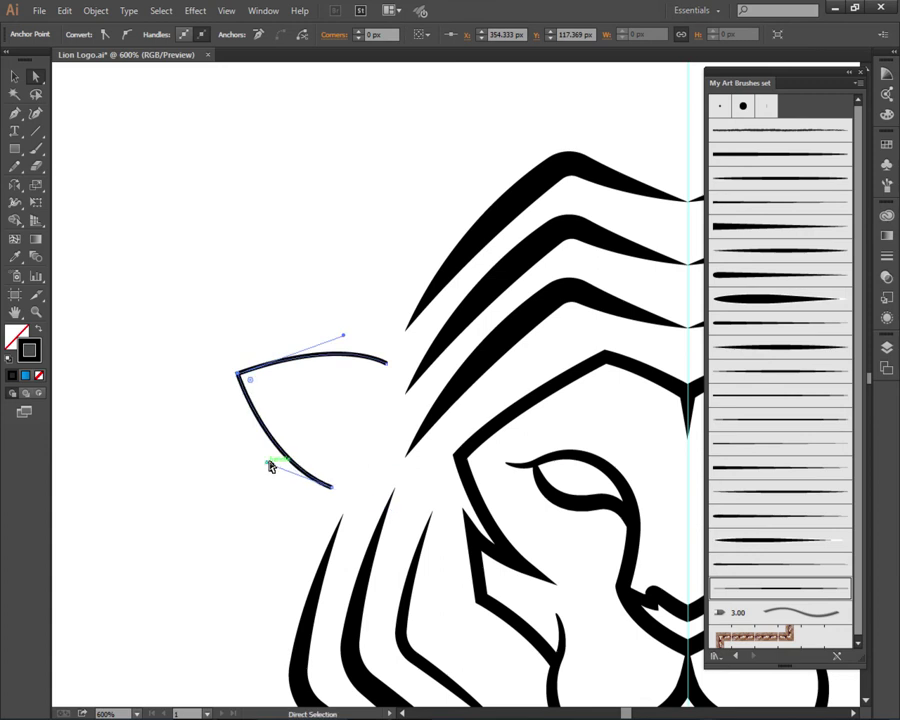
{"action": "left_click_drag", "start_coordinate": [345, 335], "coordinate": [343, 328]}
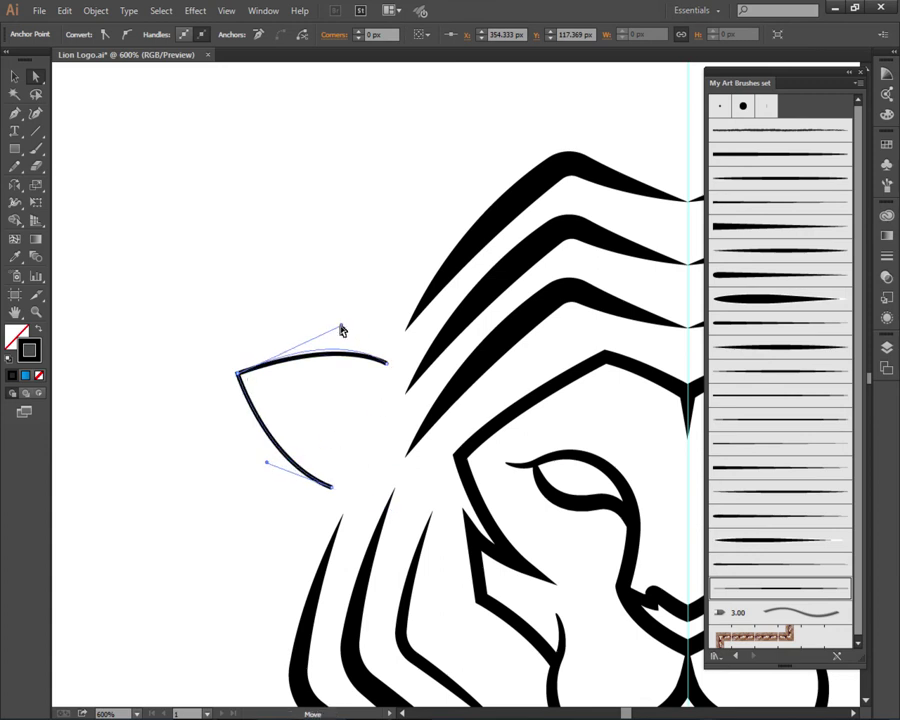
{"action": "left_click", "coordinate": [372, 326]}
{"action": "scroll", "coordinate": [296, 398], "scroll_direction": "down", "scroll_amount": 5}
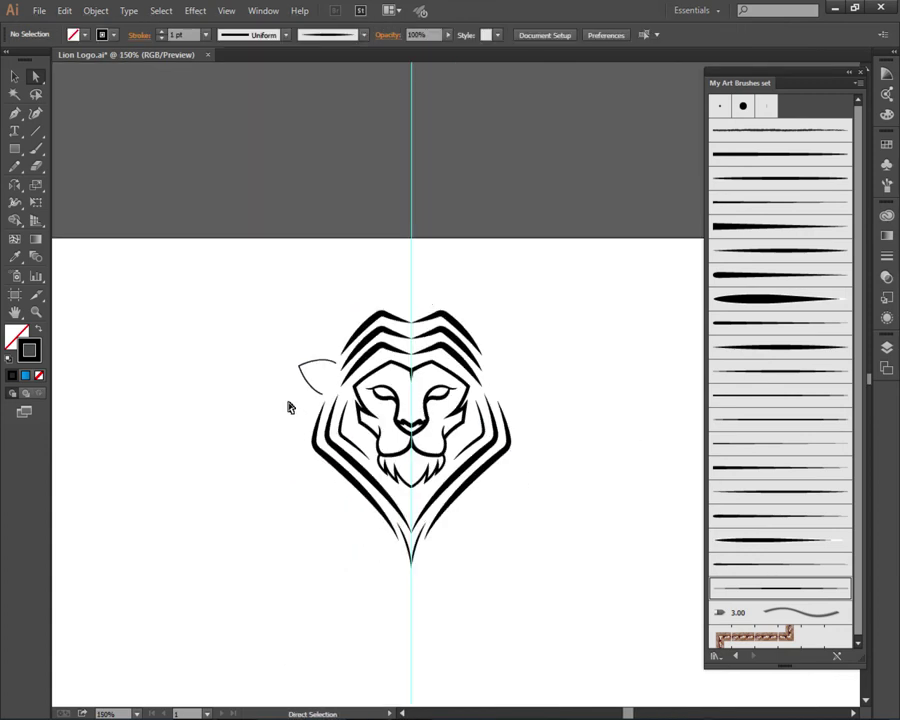
{"action": "scroll", "coordinate": [292, 380], "scroll_direction": "up", "scroll_amount": 1}
{"action": "scroll", "coordinate": [287, 367], "scroll_direction": "up", "scroll_amount": 2}
{"action": "scroll", "coordinate": [290, 367], "scroll_direction": "up", "scroll_amount": 2}
{"action": "left_click_drag", "start_coordinate": [316, 366], "coordinate": [315, 360]}
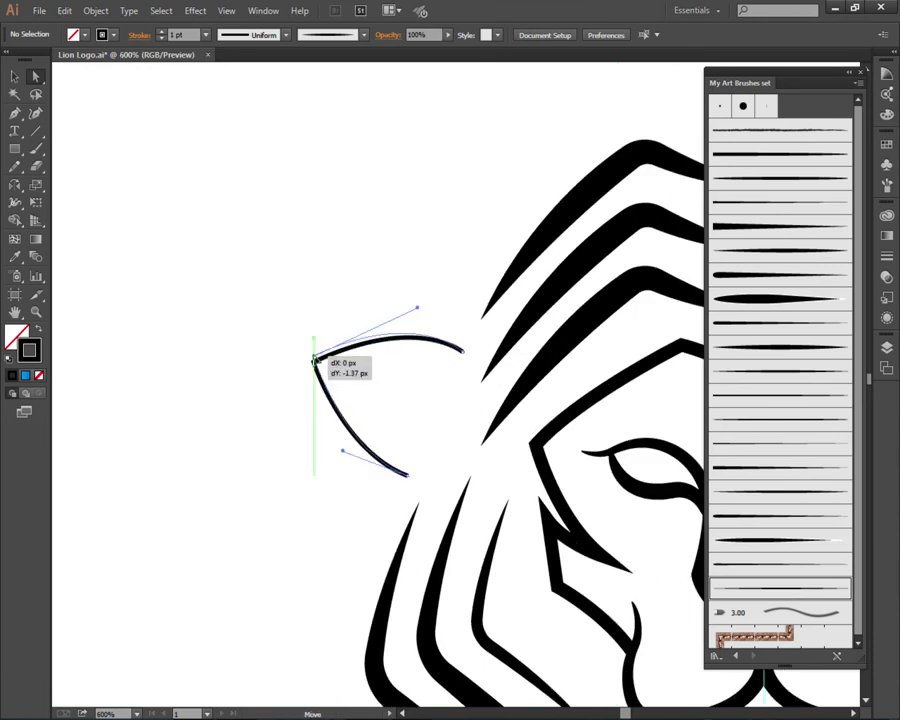
{"action": "left_click", "coordinate": [275, 346]}
Step: Refine the ear's lower anchor, adjusting its curve direction and moving it slightly down-left
{"action": "scroll", "coordinate": [253, 384], "scroll_direction": "down", "scroll_amount": 2}
{"action": "scroll", "coordinate": [257, 386], "scroll_direction": "down", "scroll_amount": 2}
{"action": "scroll", "coordinate": [252, 350], "scroll_direction": "up", "scroll_amount": 1}
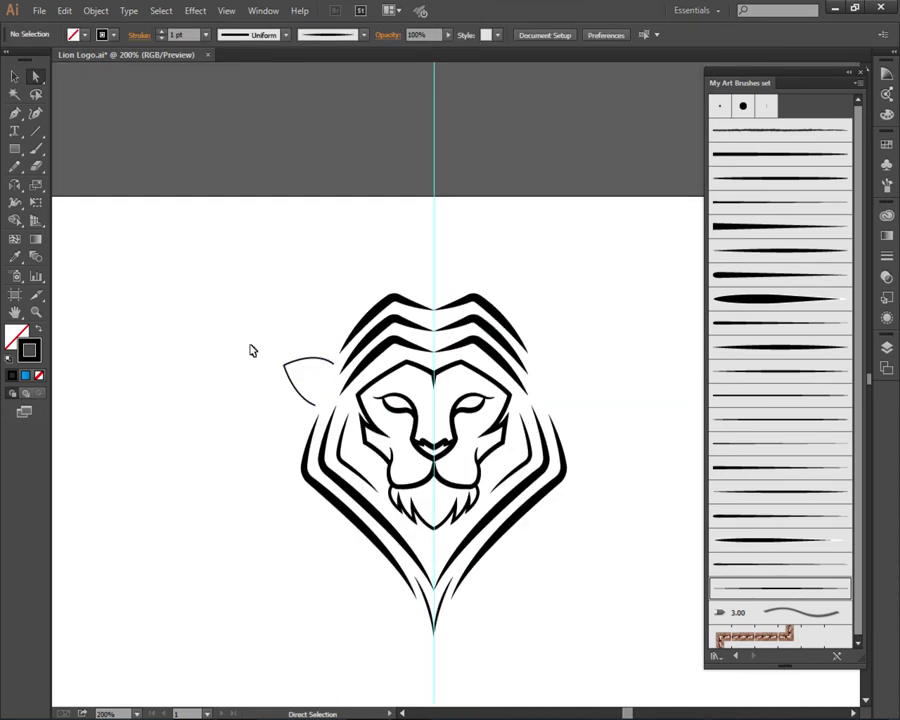
{"action": "scroll", "coordinate": [262, 359], "scroll_direction": "up", "scroll_amount": 2}
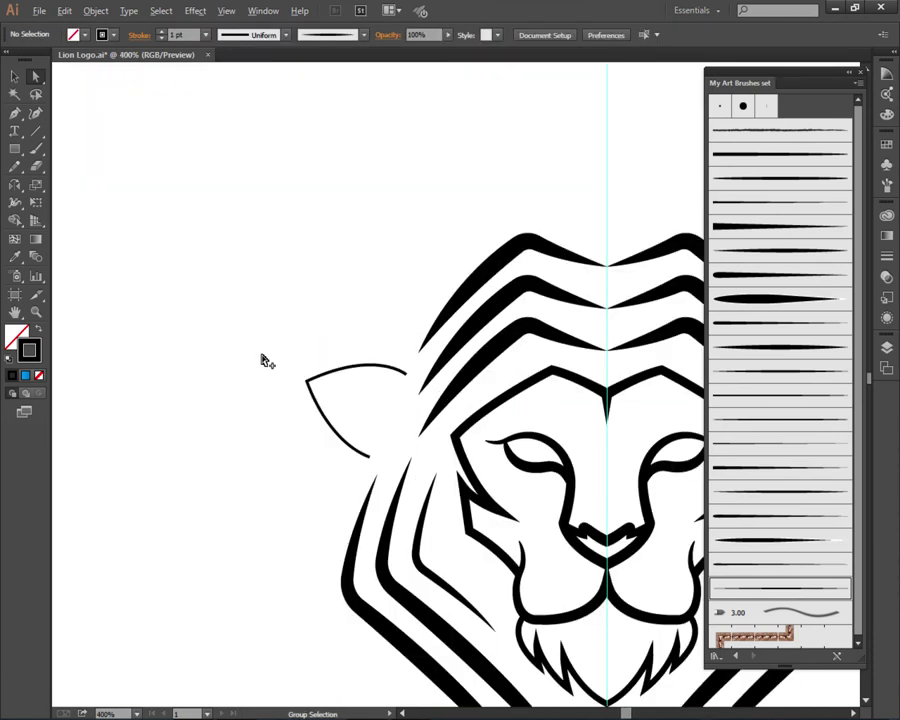
{"action": "left_click", "coordinate": [369, 462]}
{"action": "scroll", "coordinate": [344, 425], "scroll_direction": "up", "scroll_amount": 1}
{"action": "left_click_drag", "start_coordinate": [316, 456], "coordinate": [320, 468]}
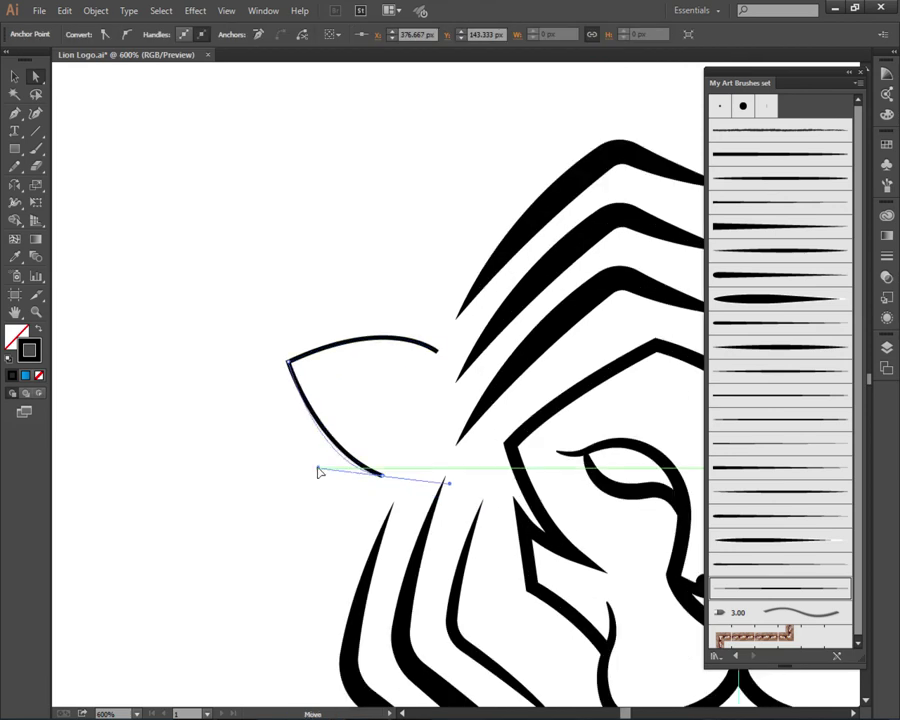
{"action": "left_click", "coordinate": [262, 410]}
{"action": "scroll", "coordinate": [296, 362], "scroll_direction": "down", "scroll_amount": 2}
{"action": "scroll", "coordinate": [256, 390], "scroll_direction": "down", "scroll_amount": 1}
{"action": "scroll", "coordinate": [256, 390], "scroll_direction": "down", "scroll_amount": 1}
{"action": "scroll", "coordinate": [252, 386], "scroll_direction": "down", "scroll_amount": 1}
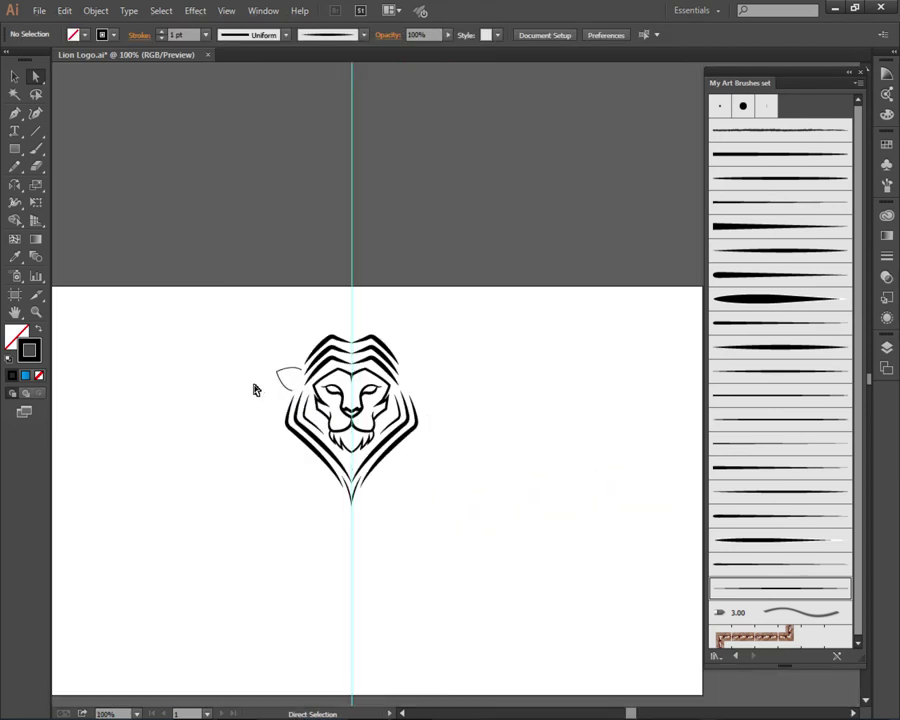
{"action": "scroll", "coordinate": [252, 386], "scroll_direction": "up", "scroll_amount": 4}
{"action": "left_click", "coordinate": [392, 357]}
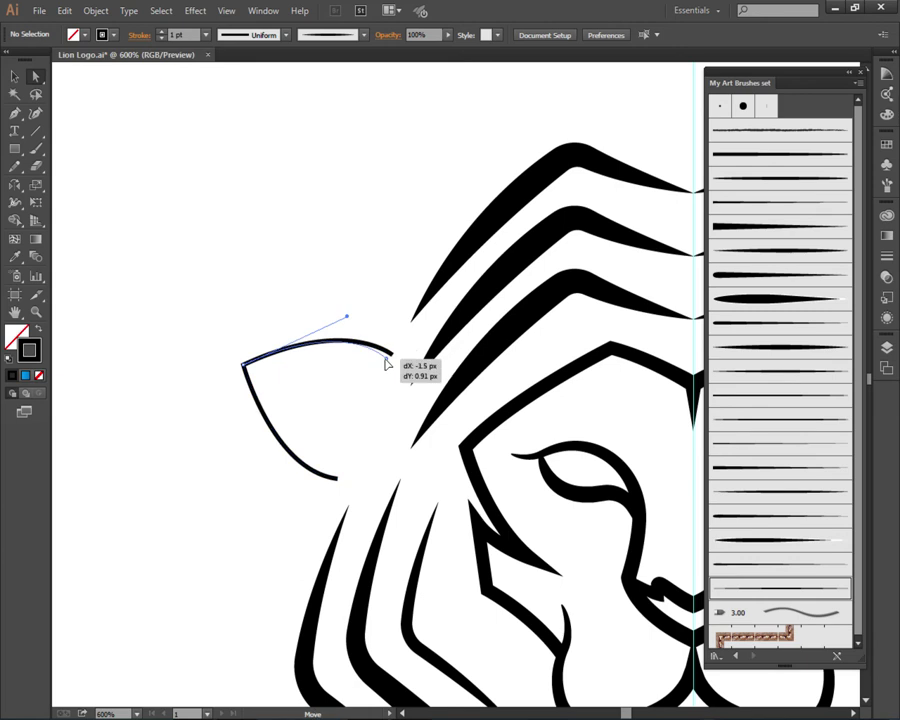
{"action": "scroll", "coordinate": [383, 310], "scroll_direction": "down", "scroll_amount": 2}
{"action": "left_click", "coordinate": [240, 373]}
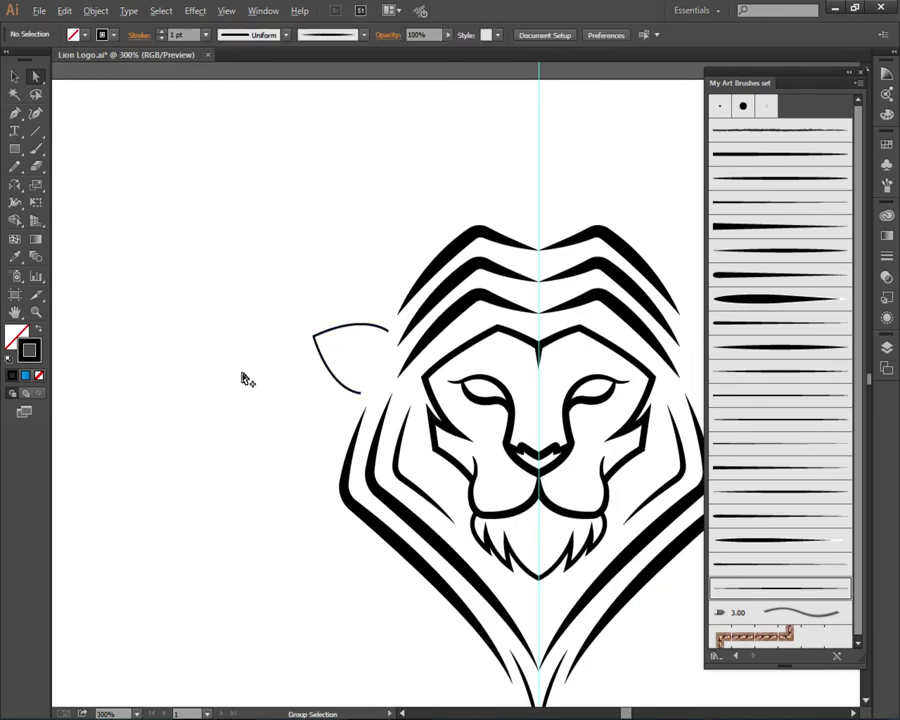
{"action": "left_click", "coordinate": [362, 394]}
{"action": "scroll", "coordinate": [330, 398], "scroll_direction": "up", "scroll_amount": 2}
{"action": "left_click_drag", "start_coordinate": [327, 390], "coordinate": [323, 378]}
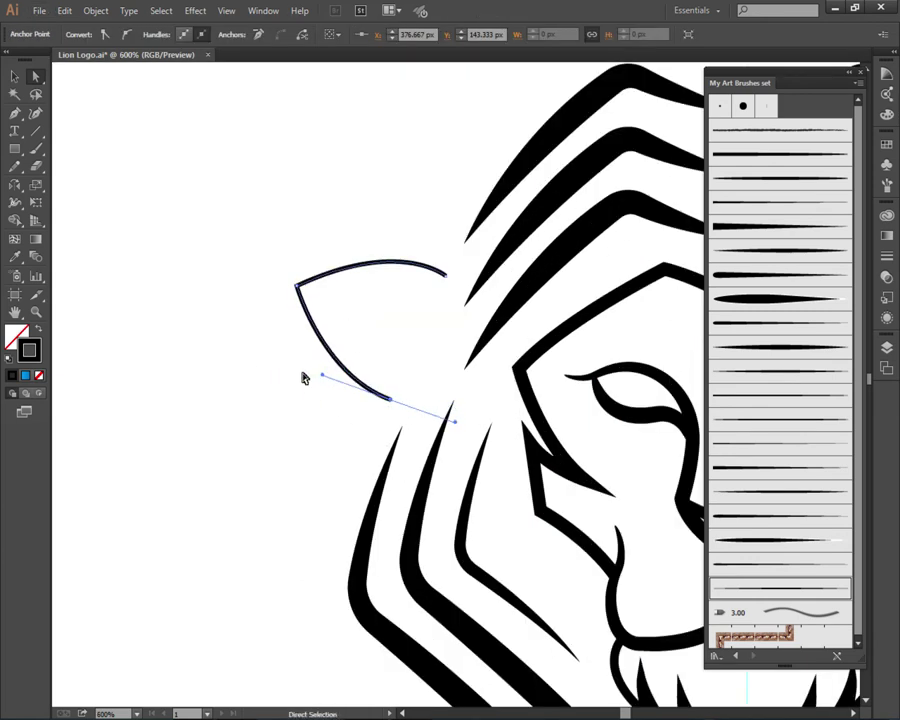
{"action": "left_click_drag", "start_coordinate": [392, 403], "coordinate": [387, 409]}
{"action": "left_click", "coordinate": [380, 362]}
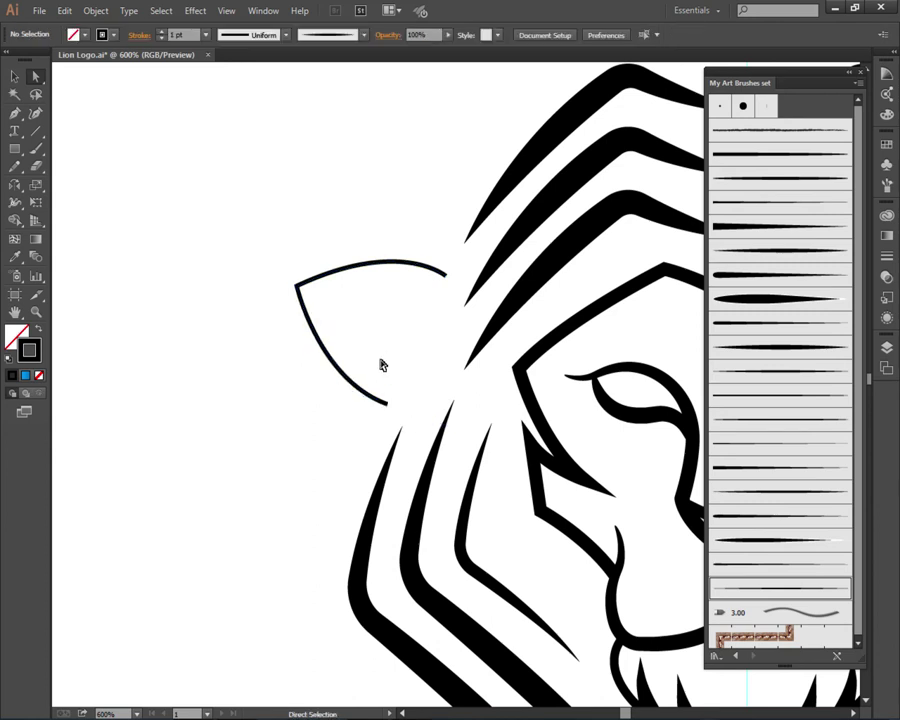
{"action": "scroll", "coordinate": [252, 366], "scroll_direction": "down", "scroll_amount": 2}
{"action": "scroll", "coordinate": [257, 370], "scroll_direction": "down", "scroll_amount": 1}
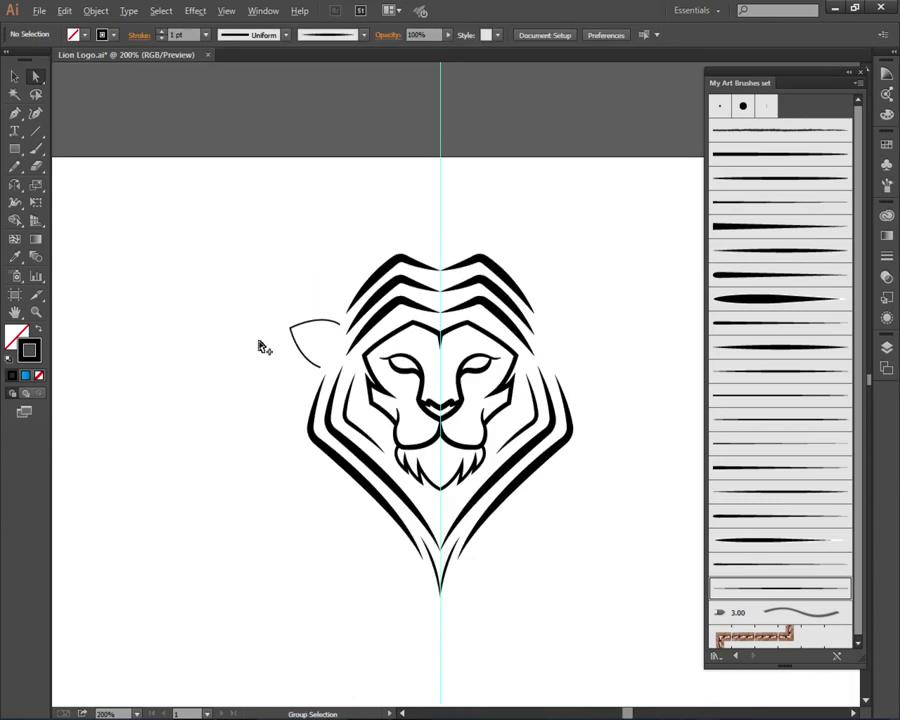
{"action": "scroll", "coordinate": [258, 341], "scroll_direction": "down", "scroll_amount": 1}
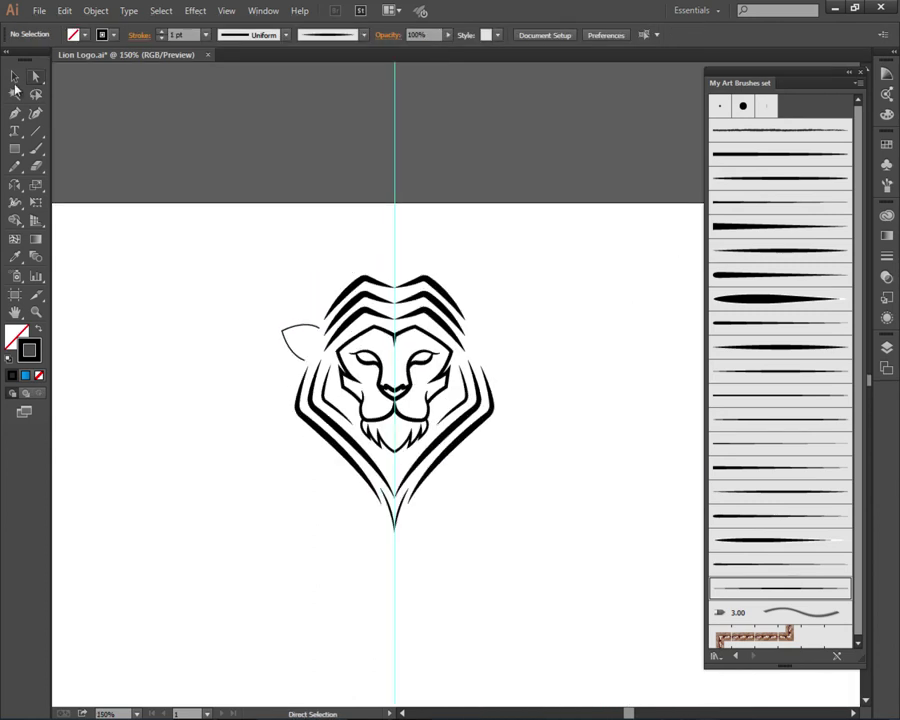
Step: Shift the whole ear slightly up and right, then nudge its left corner anchor up-right
{"action": "key", "text": "v"}
{"action": "scroll", "coordinate": [320, 326], "scroll_direction": "up", "scroll_amount": 1}
{"action": "scroll", "coordinate": [340, 345], "scroll_direction": "up", "scroll_amount": 2}
{"action": "mouse_move", "coordinate": [351, 317]}
{"action": "left_mouse_down"}
{"action": "mouse_move", "coordinate": [354, 307]}
{"action": "mouse_move", "coordinate": [355, 315]}
{"action": "left_mouse_up"}
{"action": "left_click", "coordinate": [311, 242]}
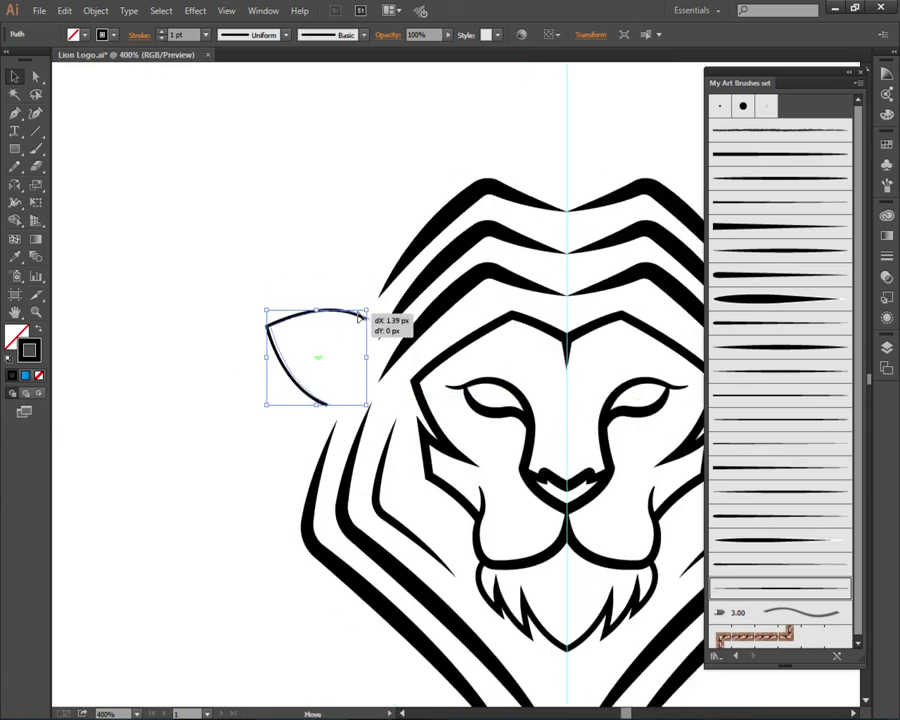
{"action": "left_click", "coordinate": [314, 268]}
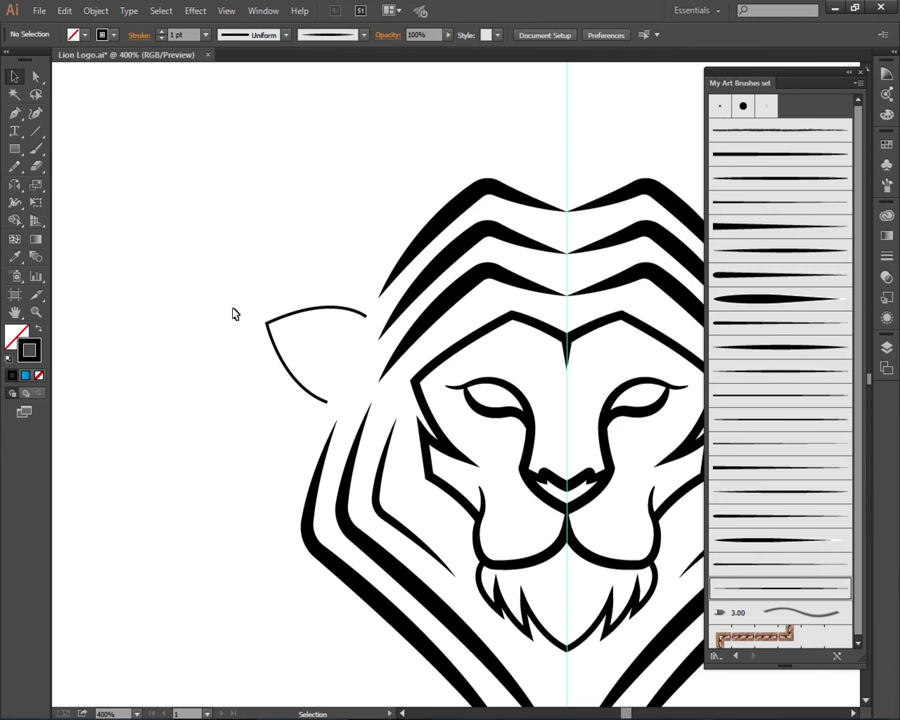
{"action": "key", "text": "a"}
{"action": "left_click_drag", "start_coordinate": [266, 322], "coordinate": [270, 318]}
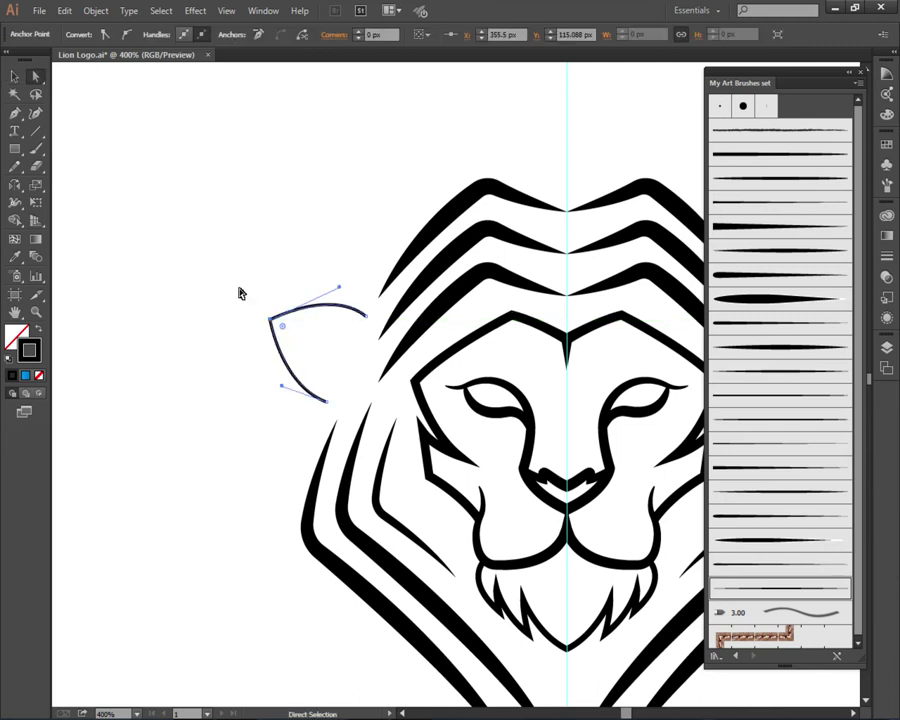
{"action": "left_click", "coordinate": [237, 290]}
{"action": "scroll", "coordinate": [234, 288], "scroll_direction": "down", "scroll_amount": 3}
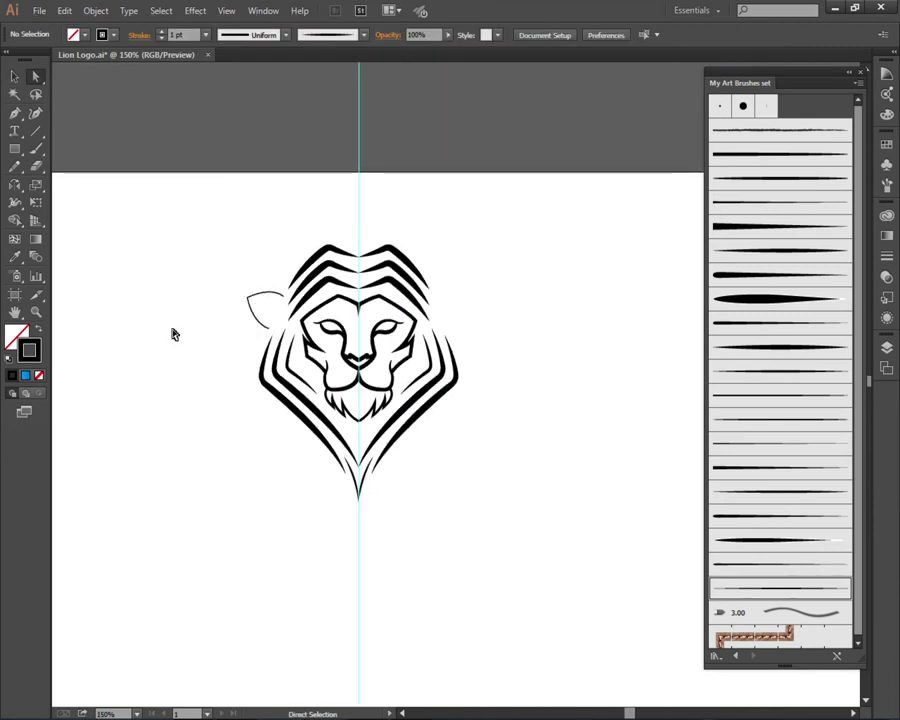
Step: Drag out a duplicate of the ear down and to the right
{"action": "key", "text": "v"}
{"action": "scroll", "coordinate": [205, 316], "scroll_direction": "up", "scroll_amount": 1}
{"action": "scroll", "coordinate": [205, 316], "scroll_direction": "up", "scroll_amount": 3}
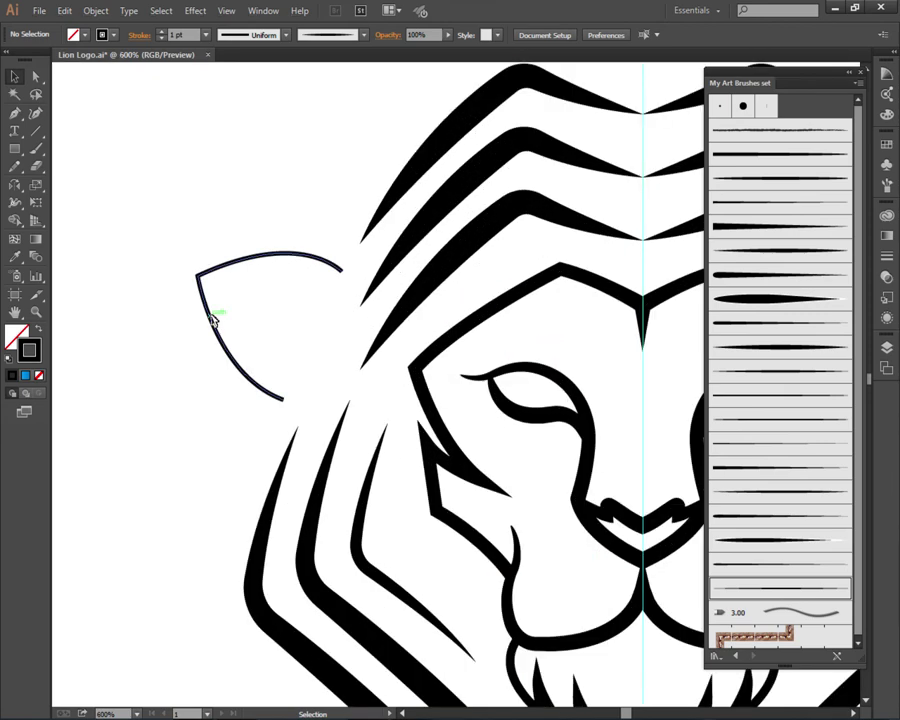
{"action": "mouse_move", "coordinate": [212, 320]}
{"action": "left_mouse_down"}
{"action": "mouse_move", "coordinate": [236, 334]}
{"action": "mouse_move", "coordinate": [231, 292]}
{"action": "left_mouse_up"}
Step: Scale the ear copy down and position it inside the outer ear as the inner ear
{"action": "key", "text": "a"}
{"action": "key", "text": "v"}
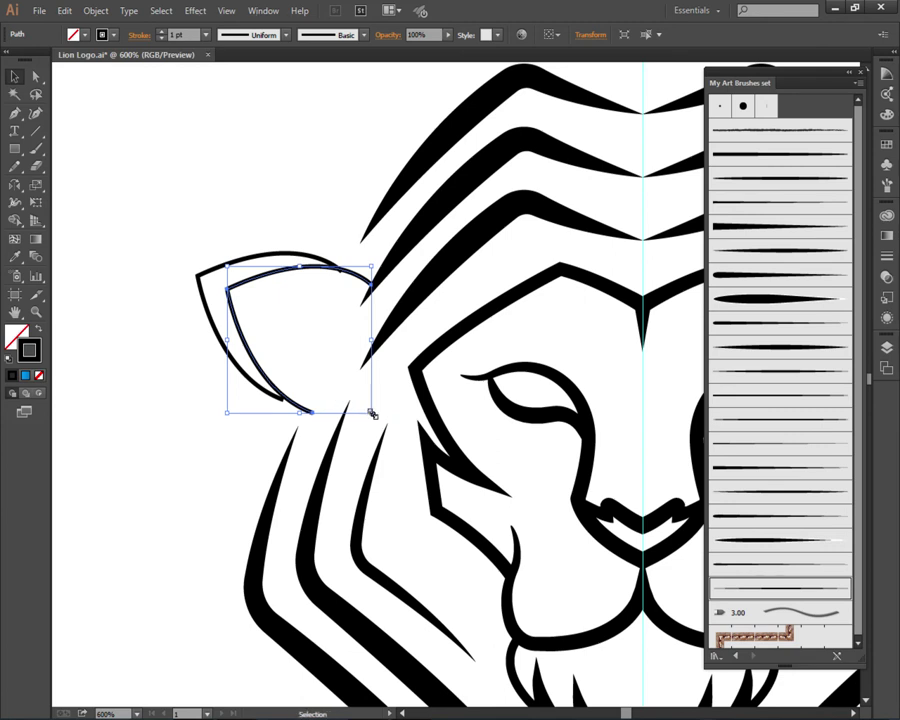
{"action": "left_click_drag", "start_coordinate": [371, 413], "coordinate": [349, 390]}
{"action": "left_click", "coordinate": [300, 182]}
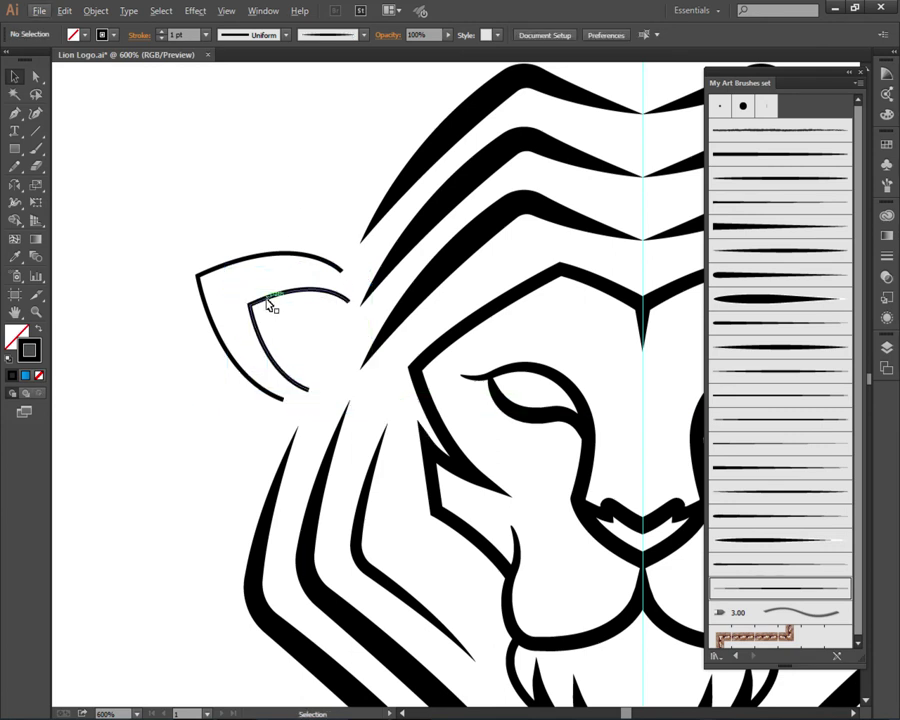
{"action": "mouse_move", "coordinate": [268, 303]}
{"action": "left_mouse_down"}
{"action": "mouse_move", "coordinate": [241, 292]}
{"action": "mouse_move", "coordinate": [261, 286]}
{"action": "left_mouse_up"}
{"action": "left_click", "coordinate": [195, 292]}
{"action": "scroll", "coordinate": [195, 292], "scroll_direction": "up", "scroll_amount": 1}
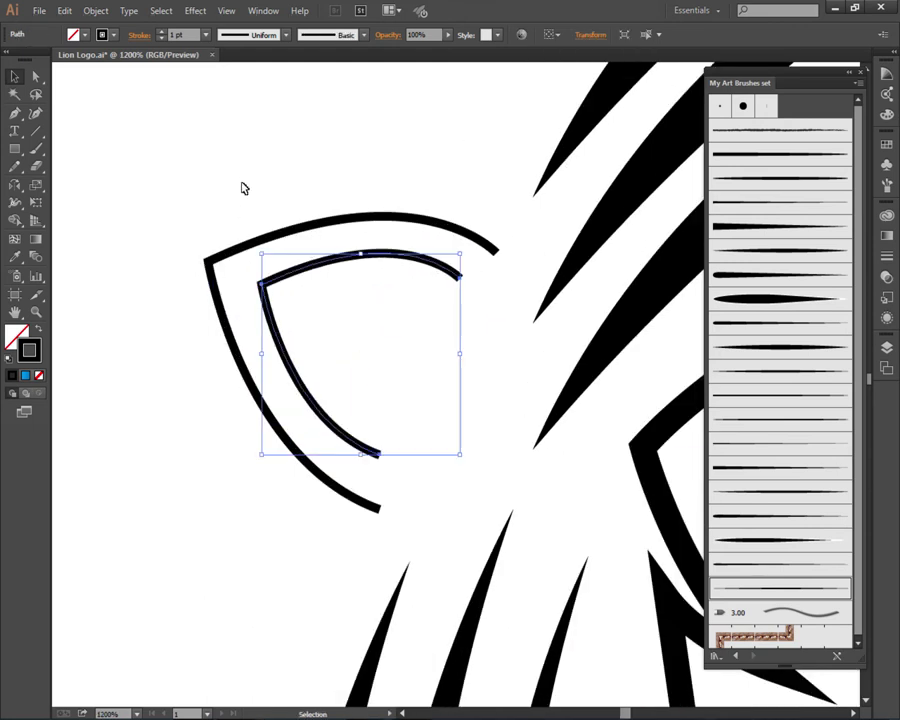
{"action": "left_click", "coordinate": [242, 188]}
{"action": "scroll", "coordinate": [340, 218], "scroll_direction": "down", "scroll_amount": 1}
{"action": "scroll", "coordinate": [294, 262], "scroll_direction": "up", "scroll_amount": 3}
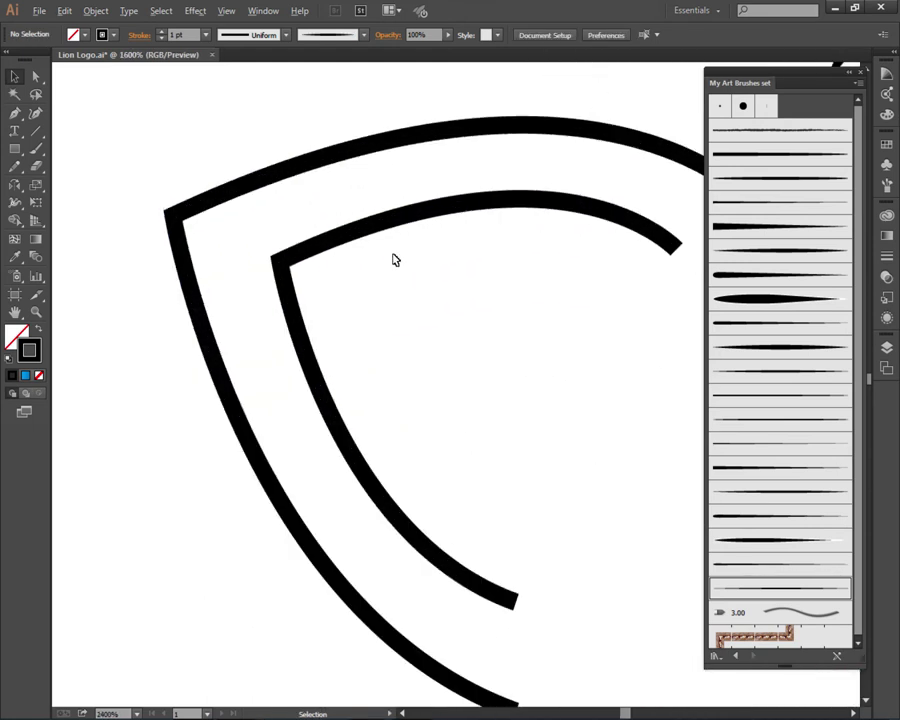
{"action": "scroll", "coordinate": [395, 260], "scroll_direction": "down", "scroll_amount": 5}
{"action": "scroll", "coordinate": [381, 260], "scroll_direction": "down", "scroll_amount": 1}
{"action": "scroll", "coordinate": [299, 316], "scroll_direction": "down", "scroll_amount": 1}
{"action": "scroll", "coordinate": [291, 256], "scroll_direction": "up", "scroll_amount": 5}
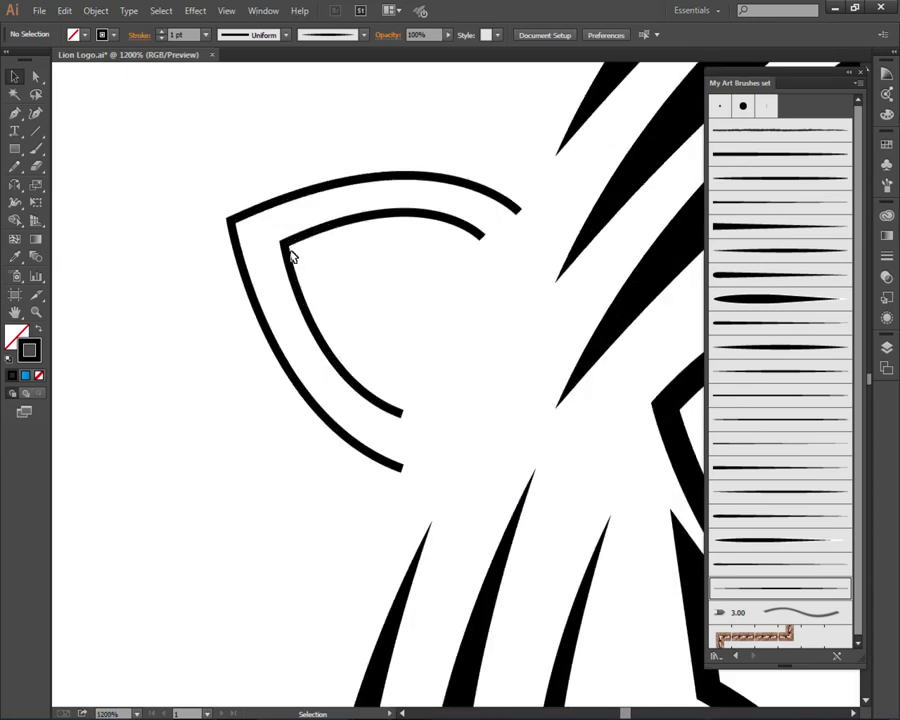
{"action": "left_click", "coordinate": [289, 243]}
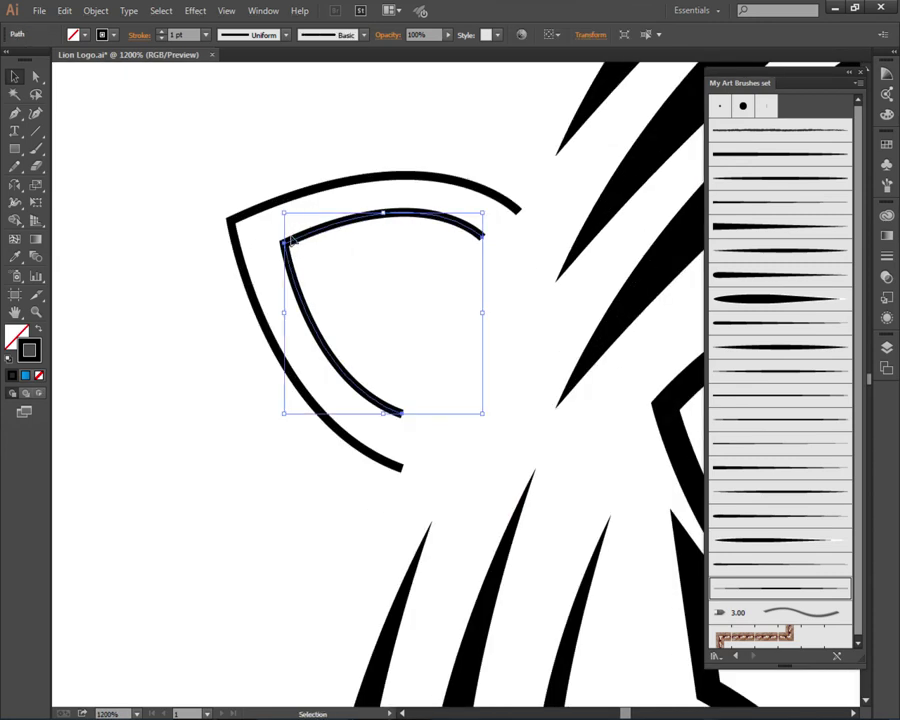
{"action": "left_click_drag", "start_coordinate": [289, 243], "coordinate": [297, 242]}
{"action": "left_click", "coordinate": [350, 260]}
Step: Give the outer ear outline a thick tapered art brush stroke from My Art Brushes
{"action": "scroll", "coordinate": [470, 273], "scroll_direction": "down", "scroll_amount": 2}
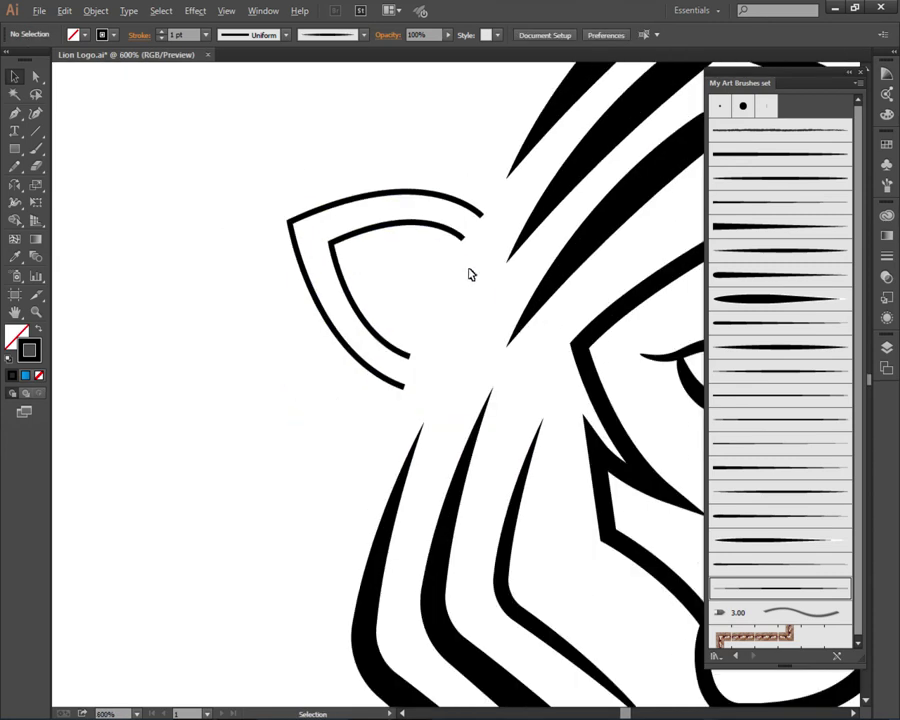
{"action": "scroll", "coordinate": [301, 350], "scroll_direction": "down", "scroll_amount": 2}
{"action": "scroll", "coordinate": [305, 363], "scroll_direction": "down", "scroll_amount": 1}
{"action": "scroll", "coordinate": [267, 346], "scroll_direction": "down", "scroll_amount": 1}
{"action": "scroll", "coordinate": [316, 267], "scroll_direction": "up", "scroll_amount": 2}
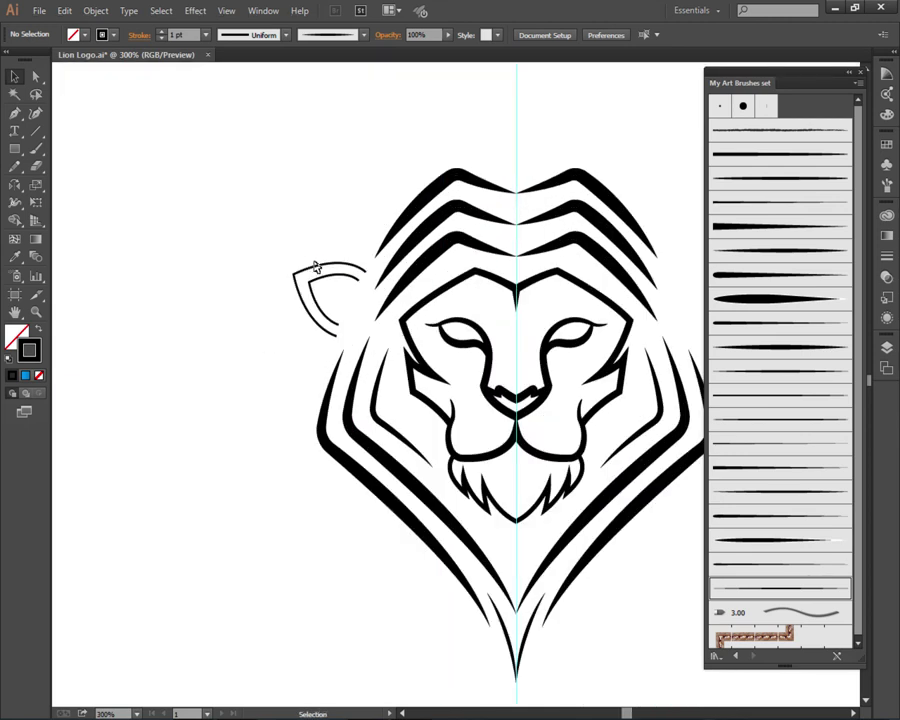
{"action": "left_click", "coordinate": [316, 267]}
{"action": "left_click", "coordinate": [773, 348]}
{"action": "left_click", "coordinate": [350, 228]}
Step: Give the inner ear curve a thinner tapered brush stroke
{"action": "left_click", "coordinate": [330, 277]}
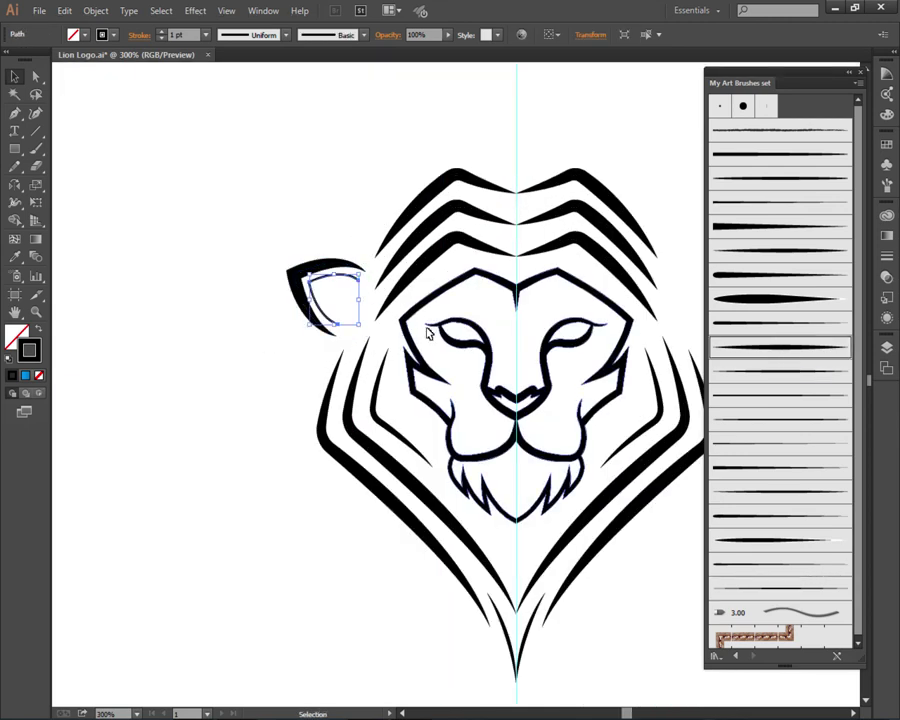
{"action": "left_click", "coordinate": [779, 372]}
{"action": "left_click", "coordinate": [223, 271]}
{"action": "scroll", "coordinate": [221, 275], "scroll_direction": "down", "scroll_amount": 1}
{"action": "scroll", "coordinate": [221, 277], "scroll_direction": "down", "scroll_amount": 1}
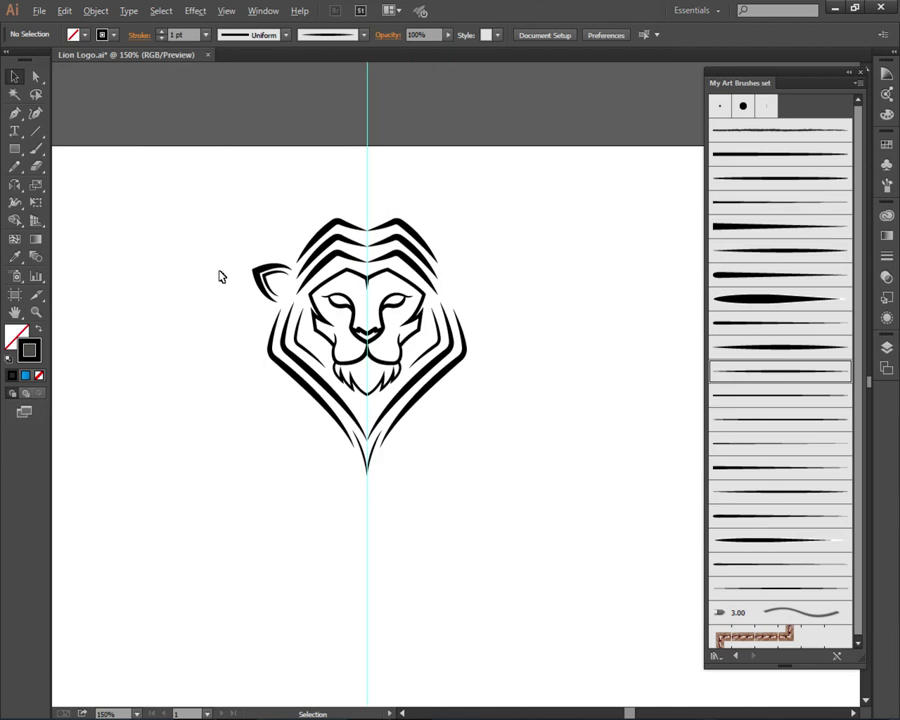
{"action": "scroll", "coordinate": [221, 276], "scroll_direction": "up", "scroll_amount": 2}
{"action": "scroll", "coordinate": [320, 285], "scroll_direction": "up", "scroll_amount": 2}
Step: Shift the inner ear path slightly, nudging it down and right
{"action": "left_click", "coordinate": [307, 303]}
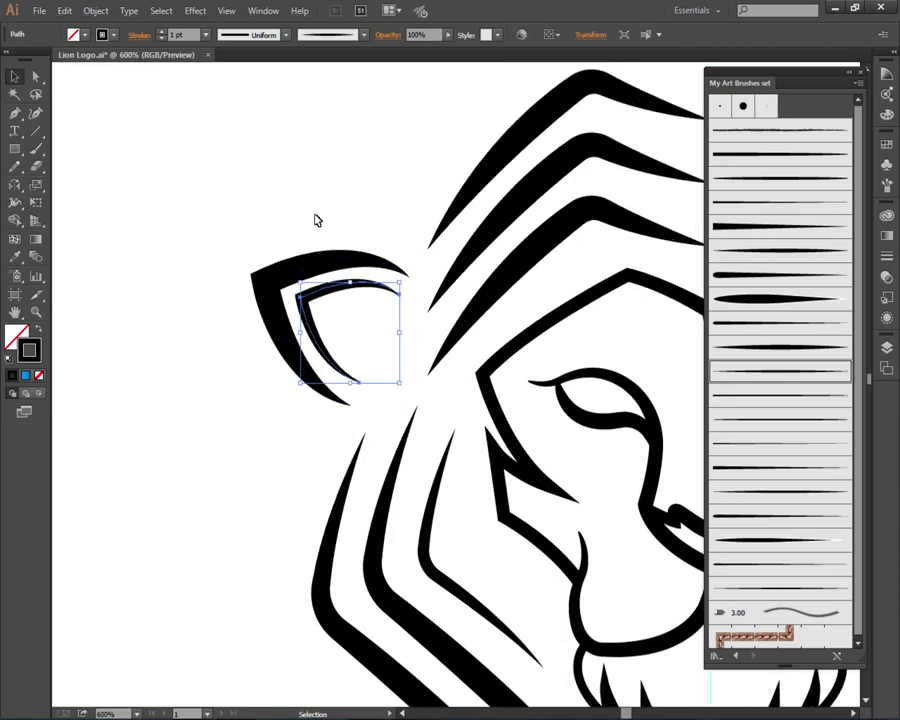
{"action": "scroll", "coordinate": [285, 275], "scroll_direction": "up", "scroll_amount": 2}
{"action": "left_click_drag", "start_coordinate": [344, 306], "coordinate": [354, 318]}
{"action": "key", "text": "Down"}
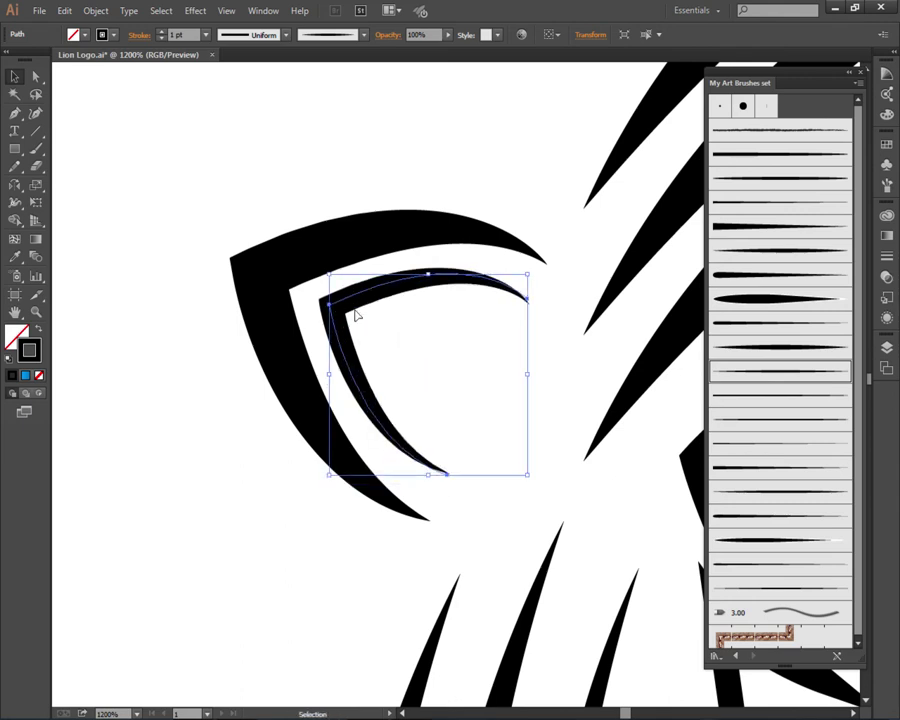
{"action": "key", "text": "Right"}
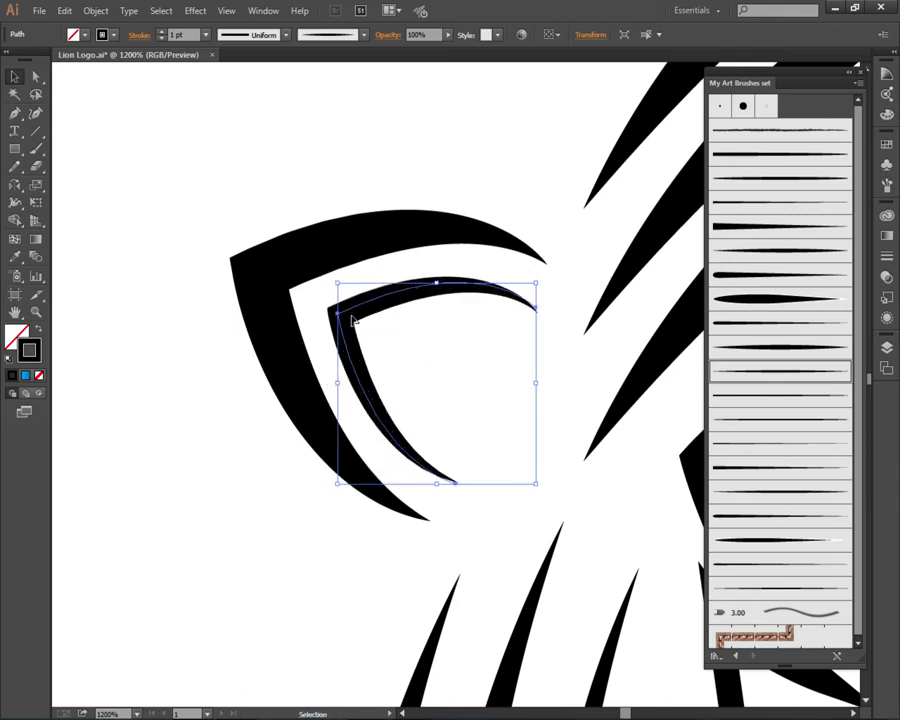
{"action": "left_click", "coordinate": [352, 208]}
Step: Rotate the inner ear curve from a bounding-box corner to tilt it slightly
{"action": "scroll", "coordinate": [248, 294], "scroll_direction": "down", "scroll_amount": 1}
{"action": "scroll", "coordinate": [241, 305], "scroll_direction": "down", "scroll_amount": 2}
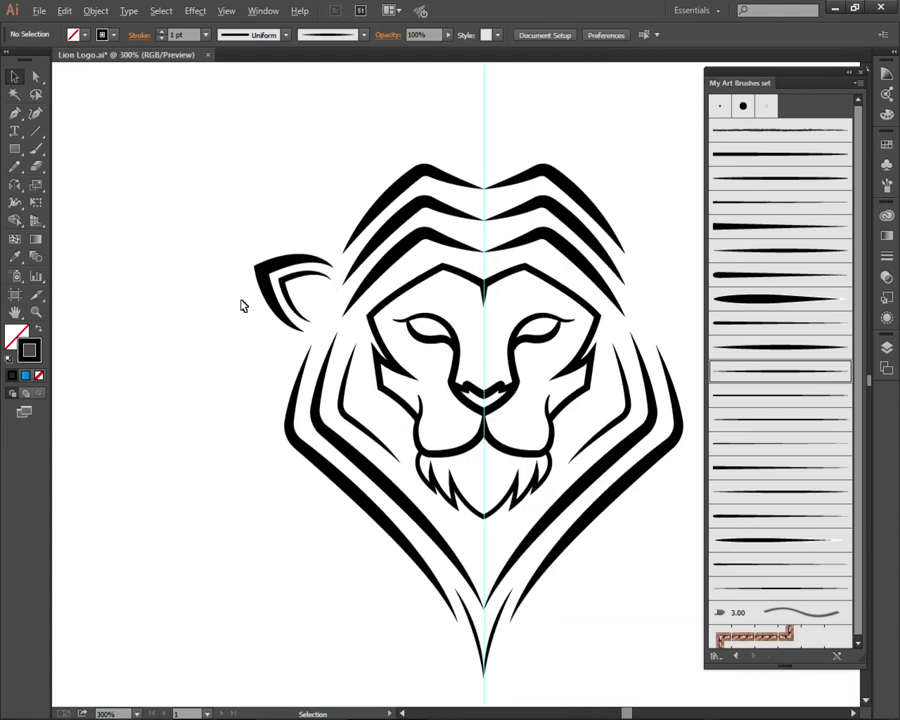
{"action": "scroll", "coordinate": [255, 277], "scroll_direction": "up", "scroll_amount": 2}
{"action": "scroll", "coordinate": [306, 326], "scroll_direction": "up", "scroll_amount": 2}
{"action": "left_click", "coordinate": [364, 368]}
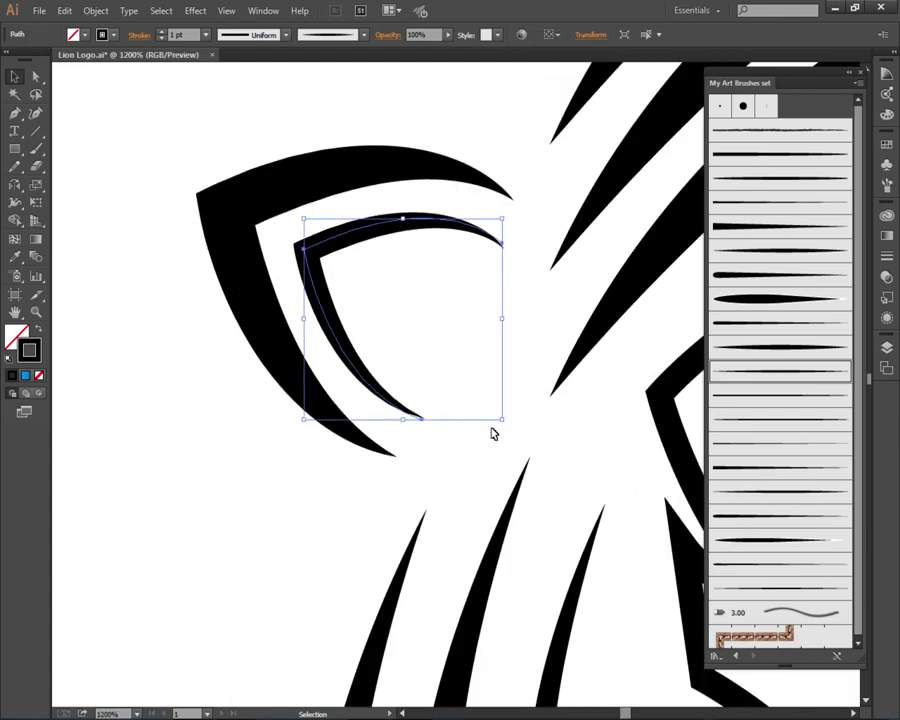
{"action": "left_click_drag", "start_coordinate": [505, 426], "coordinate": [503, 431]}
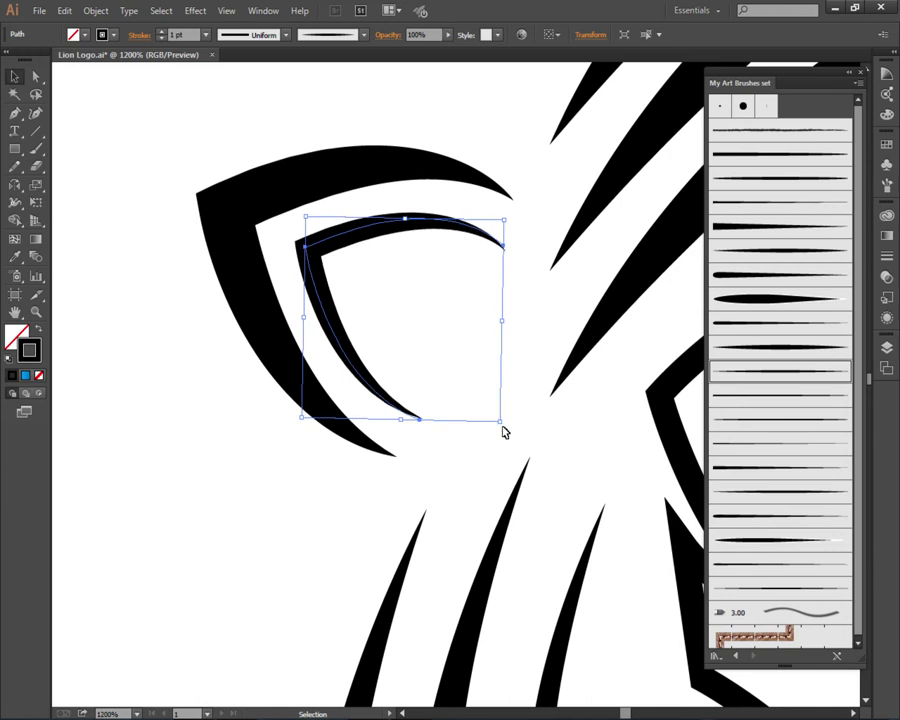
{"action": "left_click", "coordinate": [496, 156]}
Step: Fine-tune the inner ear curve's tilt with a small corrective rotation
{"action": "scroll", "coordinate": [405, 176], "scroll_direction": "up", "scroll_amount": 1}
{"action": "scroll", "coordinate": [480, 226], "scroll_direction": "down", "scroll_amount": 1}
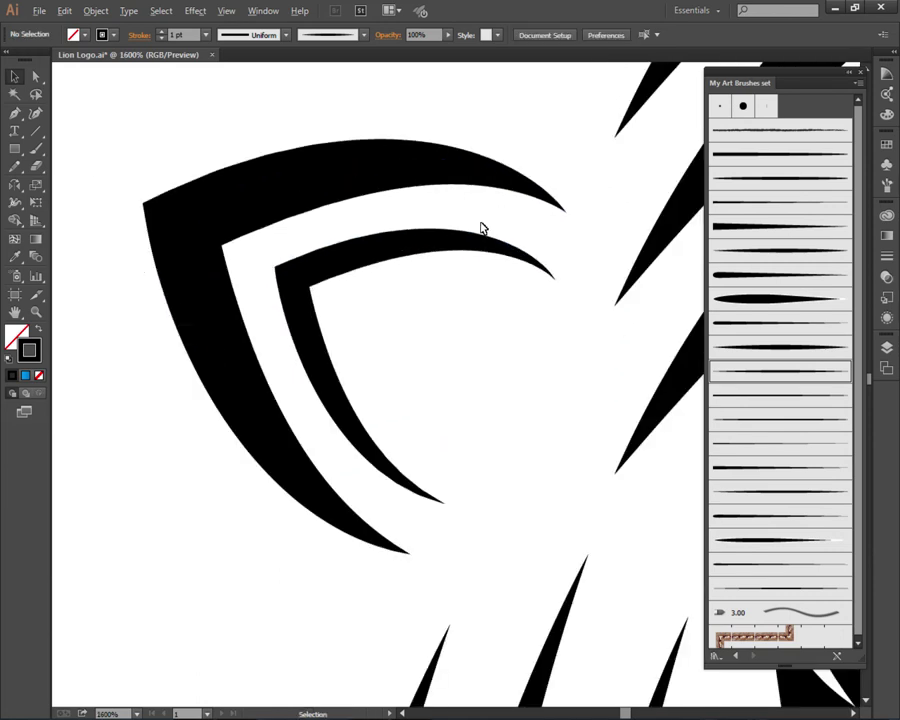
{"action": "scroll", "coordinate": [485, 230], "scroll_direction": "down", "scroll_amount": 2}
{"action": "left_click", "coordinate": [487, 232]}
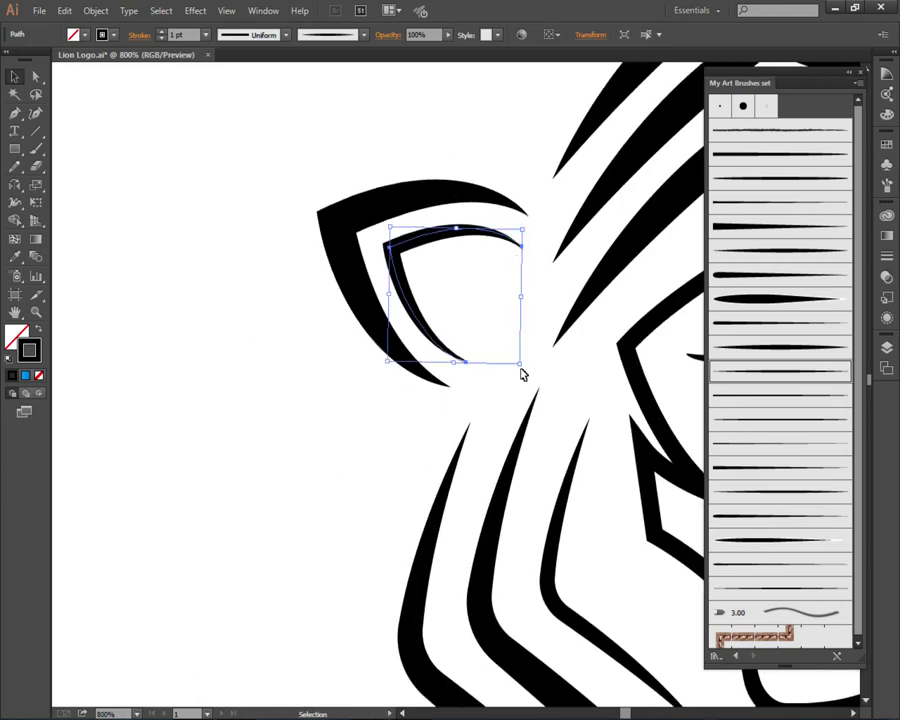
{"action": "left_click_drag", "start_coordinate": [522, 374], "coordinate": [522, 370]}
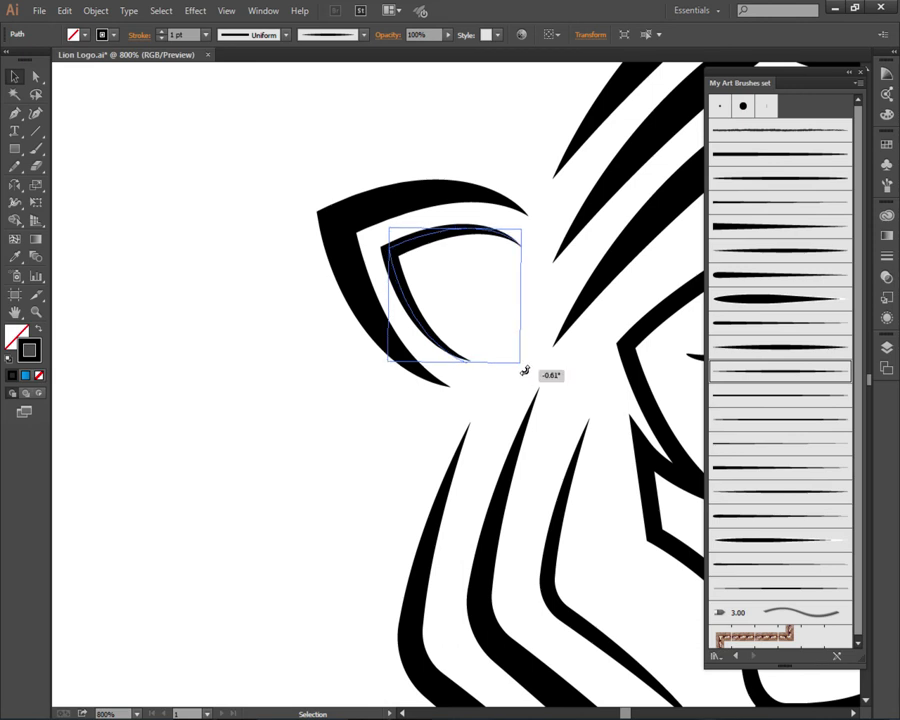
{"action": "left_click", "coordinate": [481, 153]}
{"action": "scroll", "coordinate": [476, 148], "scroll_direction": "up", "scroll_amount": 1}
{"action": "scroll", "coordinate": [460, 170], "scroll_direction": "down", "scroll_amount": 2}
{"action": "scroll", "coordinate": [316, 256], "scroll_direction": "down", "scroll_amount": 2}
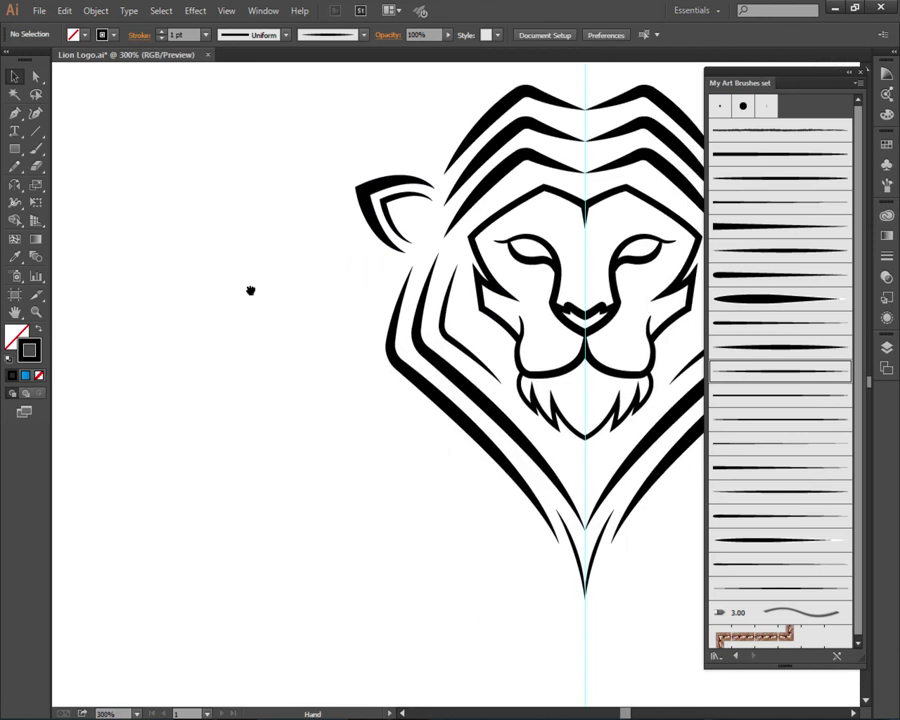
{"action": "scroll", "coordinate": [250, 290], "scroll_direction": "down", "scroll_amount": 1}
{"action": "key", "text": "a"}
{"action": "scroll", "coordinate": [260, 260], "scroll_direction": "up", "scroll_amount": 1}
Step: Select the outer ear's corner anchor and check its context-menu options
{"action": "scroll", "coordinate": [215, 255], "scroll_direction": "up", "scroll_amount": 2}
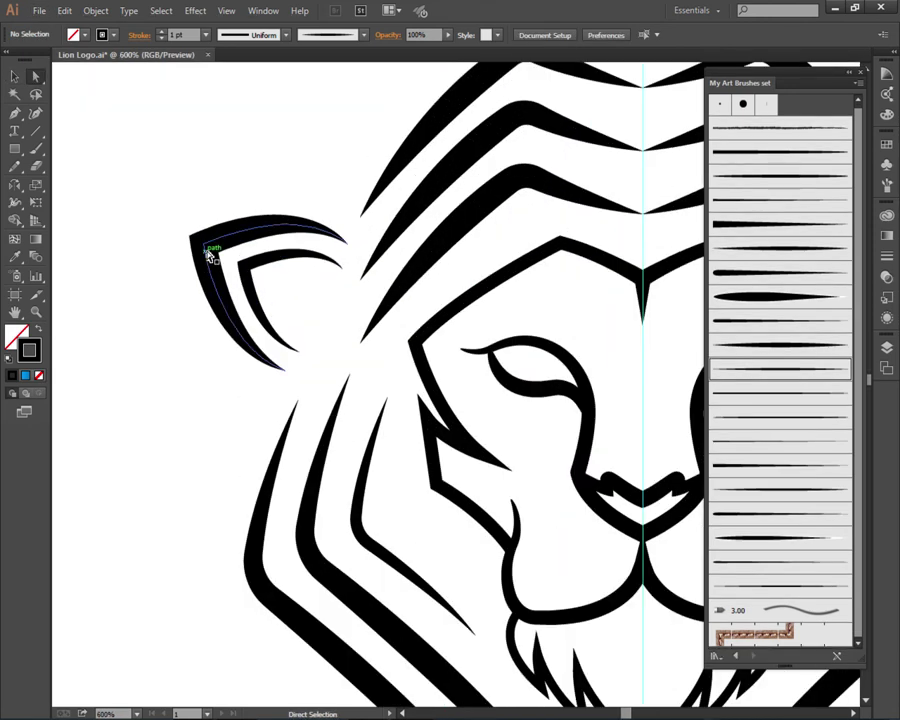
{"action": "left_click", "coordinate": [208, 250]}
{"action": "scroll", "coordinate": [212, 248], "scroll_direction": "up", "scroll_amount": 1}
{"action": "scroll", "coordinate": [218, 247], "scroll_direction": "up", "scroll_amount": 1}
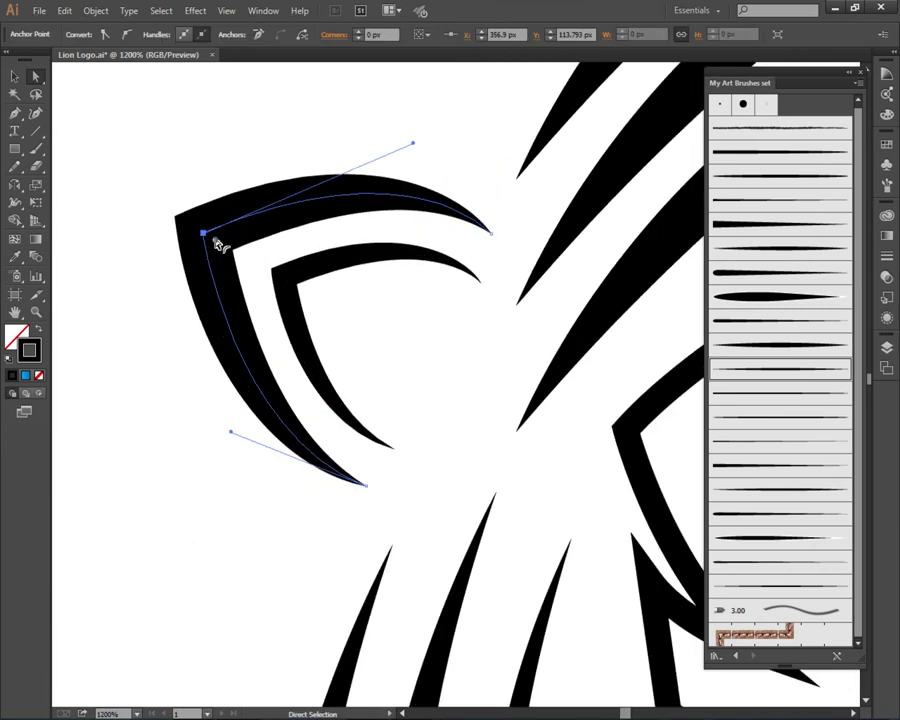
{"action": "right_click", "coordinate": [218, 246]}
{"action": "left_click", "coordinate": [221, 165]}
{"action": "scroll", "coordinate": [281, 281], "scroll_direction": "down", "scroll_amount": 1}
{"action": "scroll", "coordinate": [236, 330], "scroll_direction": "down", "scroll_amount": 1}
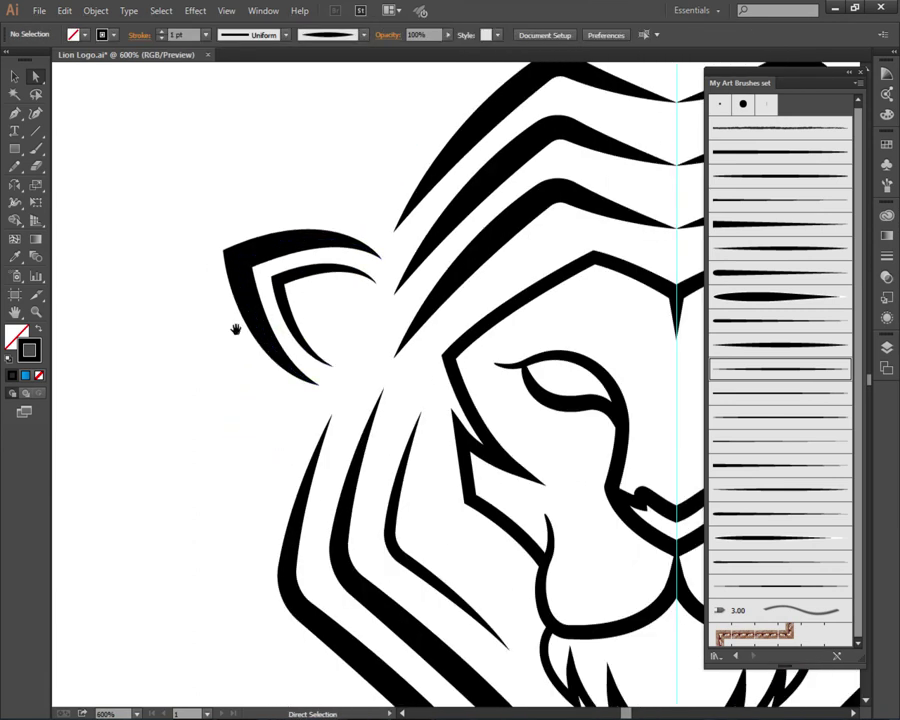
{"action": "scroll", "coordinate": [236, 330], "scroll_direction": "up", "scroll_amount": 1}
{"action": "scroll", "coordinate": [285, 340], "scroll_direction": "up", "scroll_amount": 1}
Step: Round the outer ear's sharp corner to about 6.12 px
{"action": "left_click", "coordinate": [293, 307]}
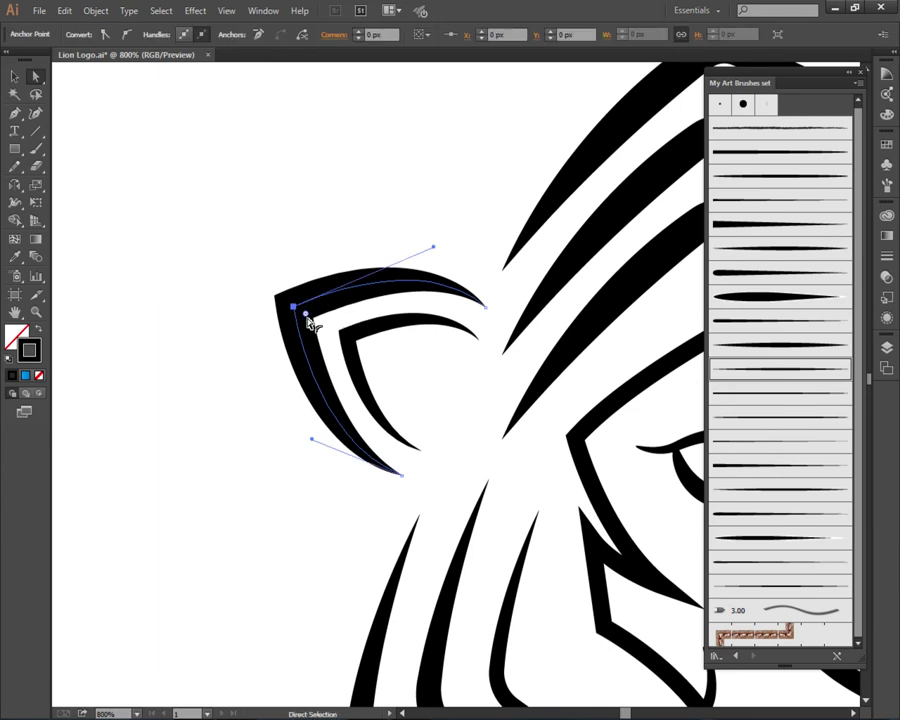
{"action": "left_click_drag", "start_coordinate": [307, 316], "coordinate": [344, 326]}
{"action": "left_click", "coordinate": [335, 337]}
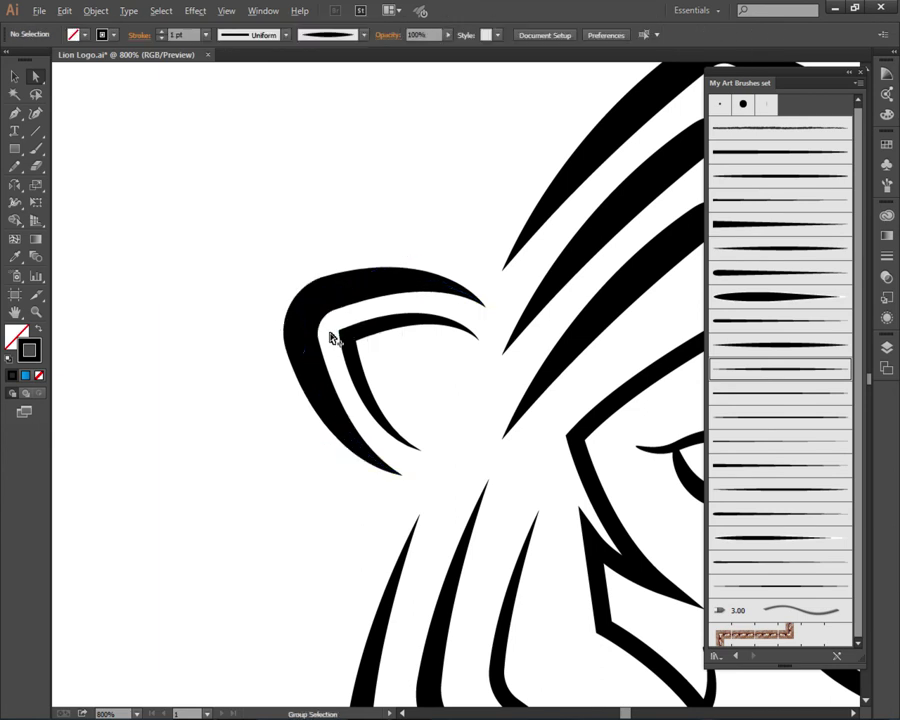
{"action": "scroll", "coordinate": [335, 338], "scroll_direction": "down", "scroll_amount": 2}
{"action": "scroll", "coordinate": [335, 339], "scroll_direction": "down", "scroll_amount": 1}
{"action": "scroll", "coordinate": [337, 342], "scroll_direction": "up", "scroll_amount": 1}
{"action": "scroll", "coordinate": [335, 340], "scroll_direction": "up", "scroll_amount": 3}
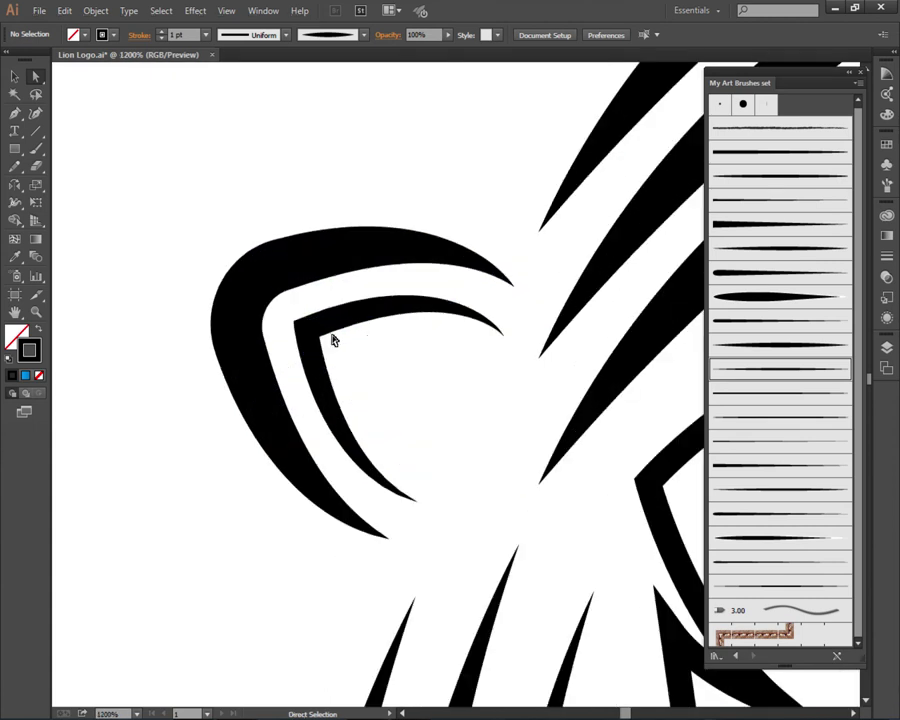
Step: Round the inner ear curve's sharp corner to about 5.57 px
{"action": "left_click", "coordinate": [312, 340]}
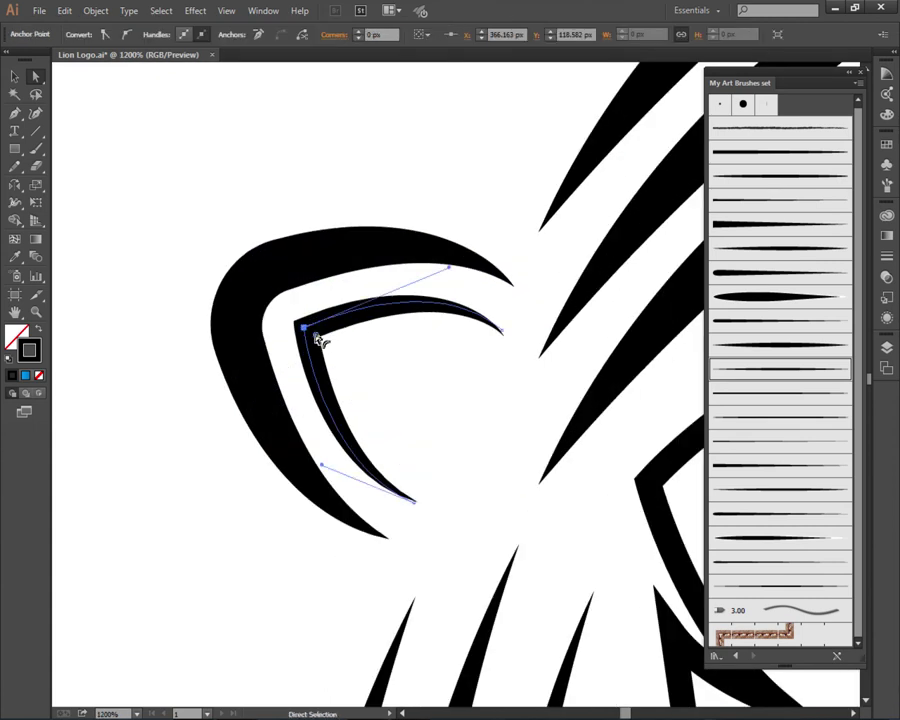
{"action": "left_click_drag", "start_coordinate": [318, 338], "coordinate": [364, 356]}
{"action": "scroll", "coordinate": [330, 240], "scroll_direction": "down", "scroll_amount": 1}
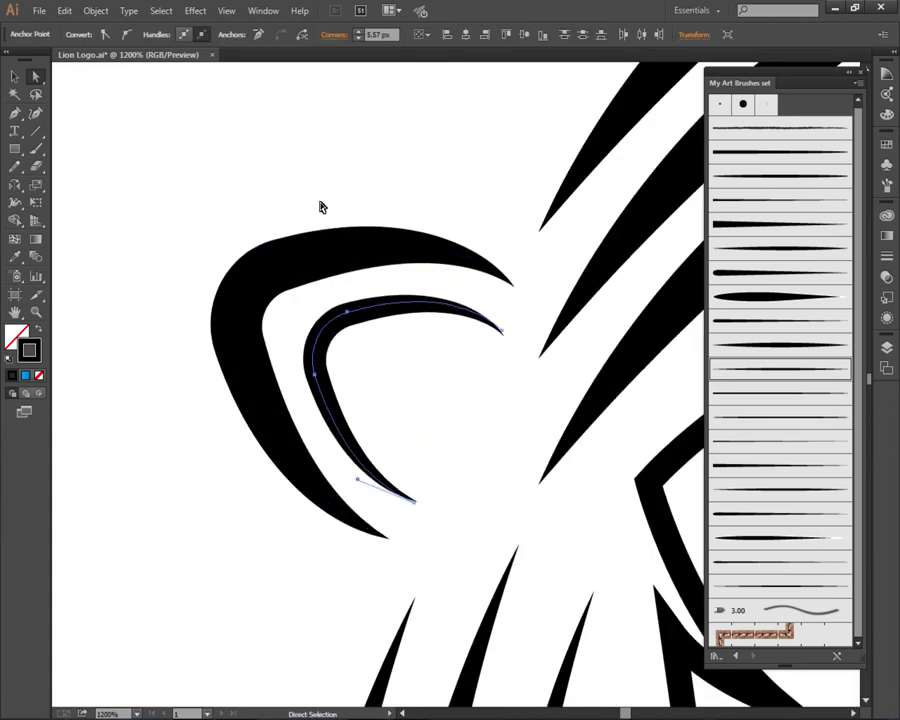
{"action": "left_click", "coordinate": [319, 203]}
{"action": "scroll", "coordinate": [300, 300], "scroll_direction": "down", "scroll_amount": 3}
{"action": "scroll", "coordinate": [267, 332], "scroll_direction": "down", "scroll_amount": 2}
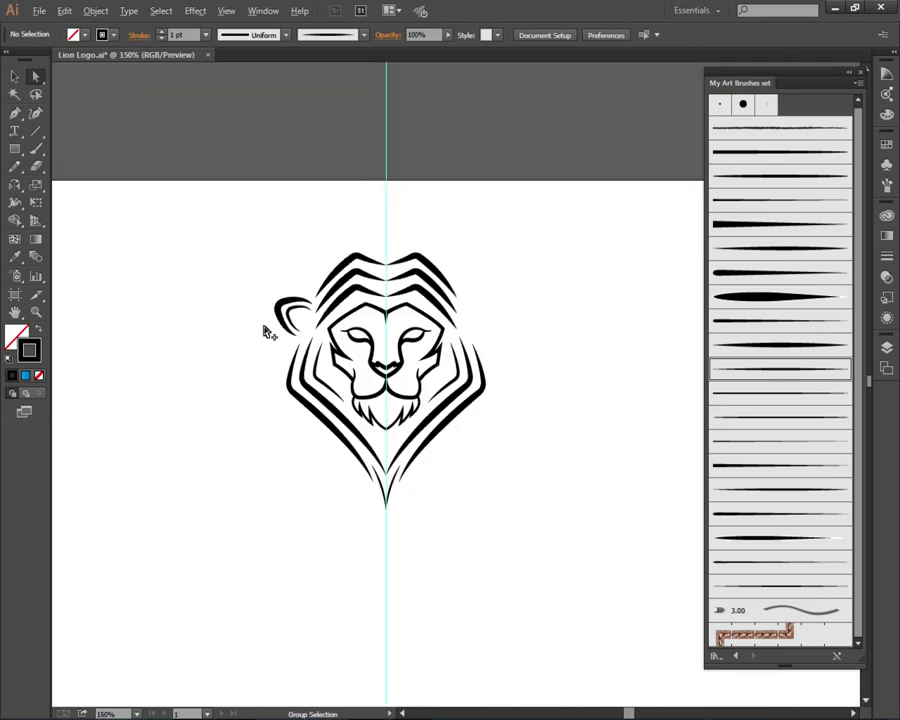
{"action": "scroll", "coordinate": [267, 332], "scroll_direction": "down", "scroll_amount": 1}
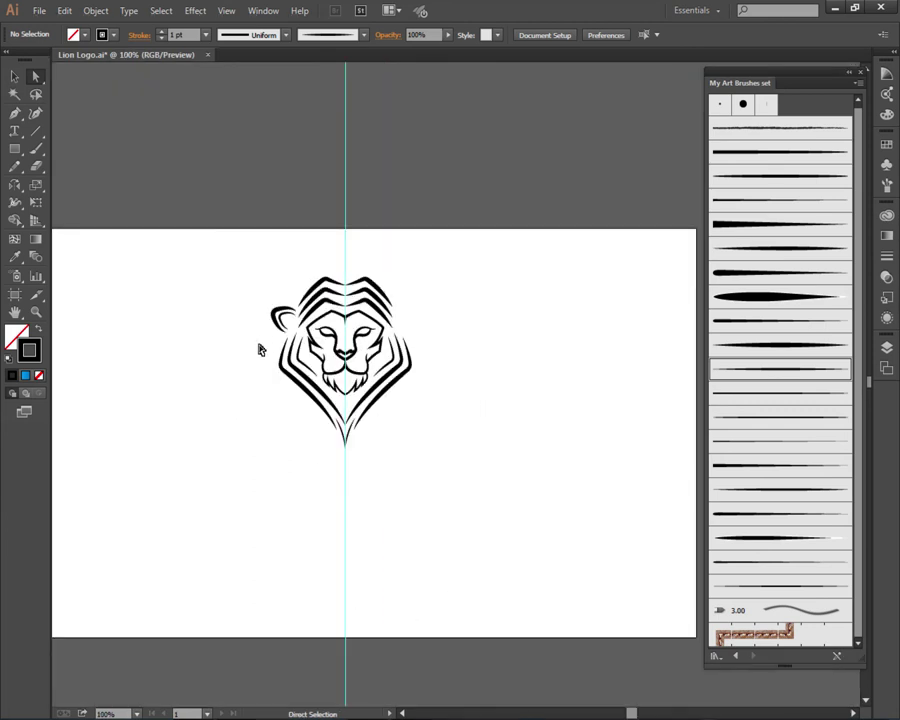
Step: Return to the Selection tool and select both curves of the left ear
{"action": "key", "text": "v"}
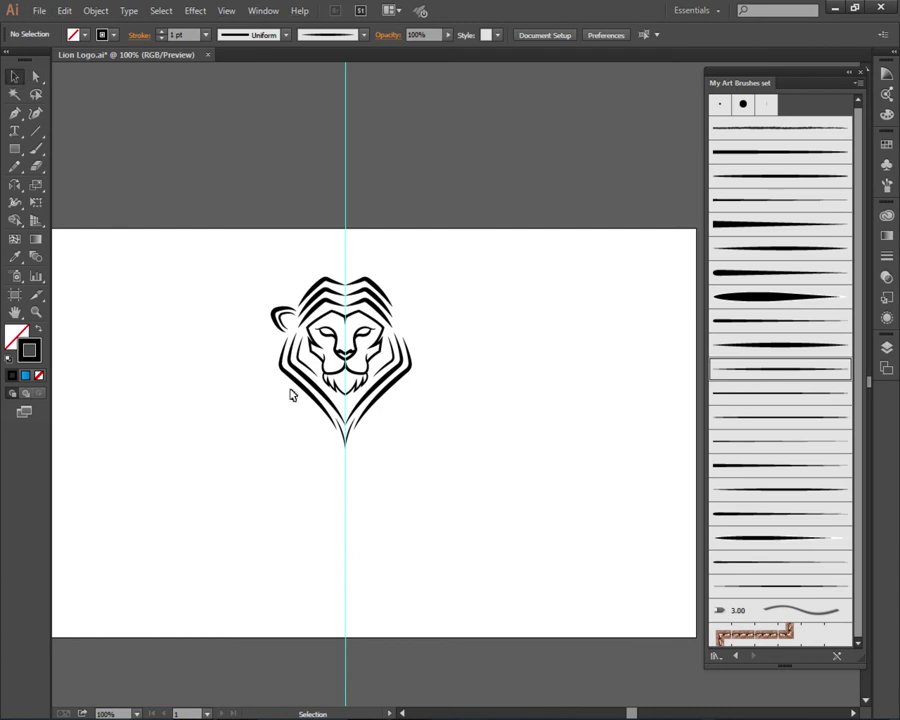
{"action": "scroll", "coordinate": [265, 310], "scroll_direction": "up", "scroll_amount": 1}
{"action": "scroll", "coordinate": [255, 302], "scroll_direction": "up", "scroll_amount": 2}
{"action": "left_click_drag", "start_coordinate": [249, 299], "coordinate": [314, 362]}
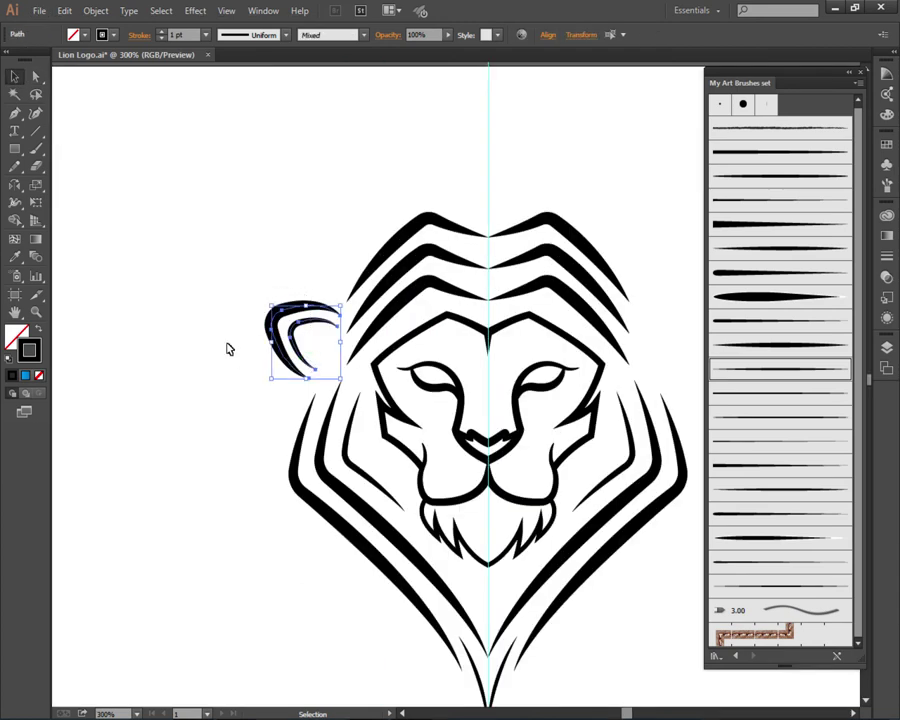
Step: Reflect a copy of the left ear across the centre guide onto the right side
{"action": "scroll", "coordinate": [222, 335], "scroll_direction": "down", "scroll_amount": 1}
{"action": "left_click", "coordinate": [15, 184]}
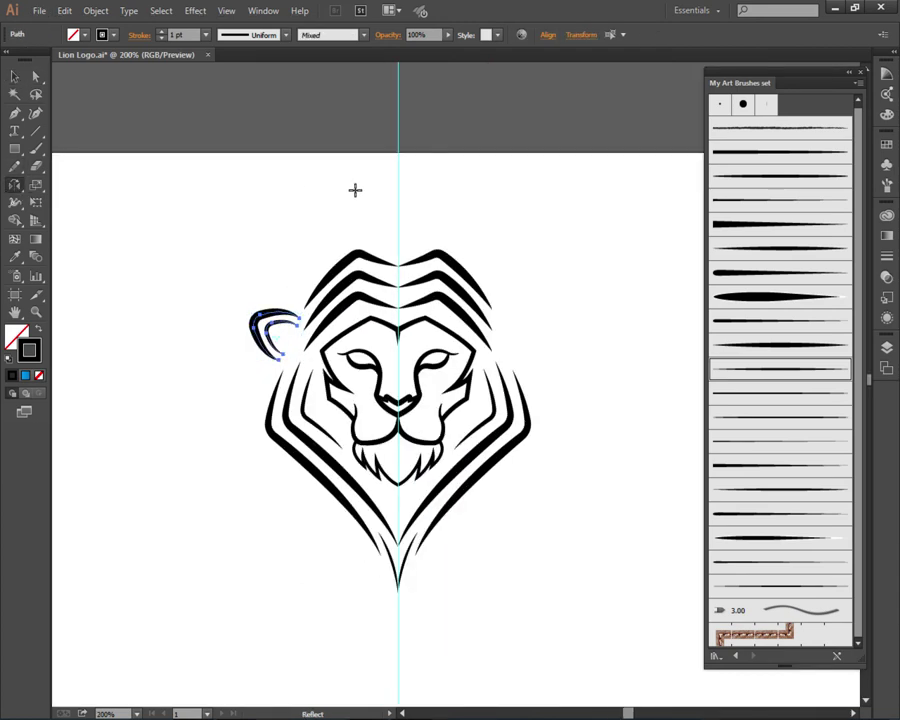
{"action": "left_click", "coordinate": [398, 191]}
{"action": "left_click_drag", "start_coordinate": [285, 316], "coordinate": [428, 366]}
Step: Pan to centre the lion and select the entire lion head
{"action": "left_click", "coordinate": [14, 76]}
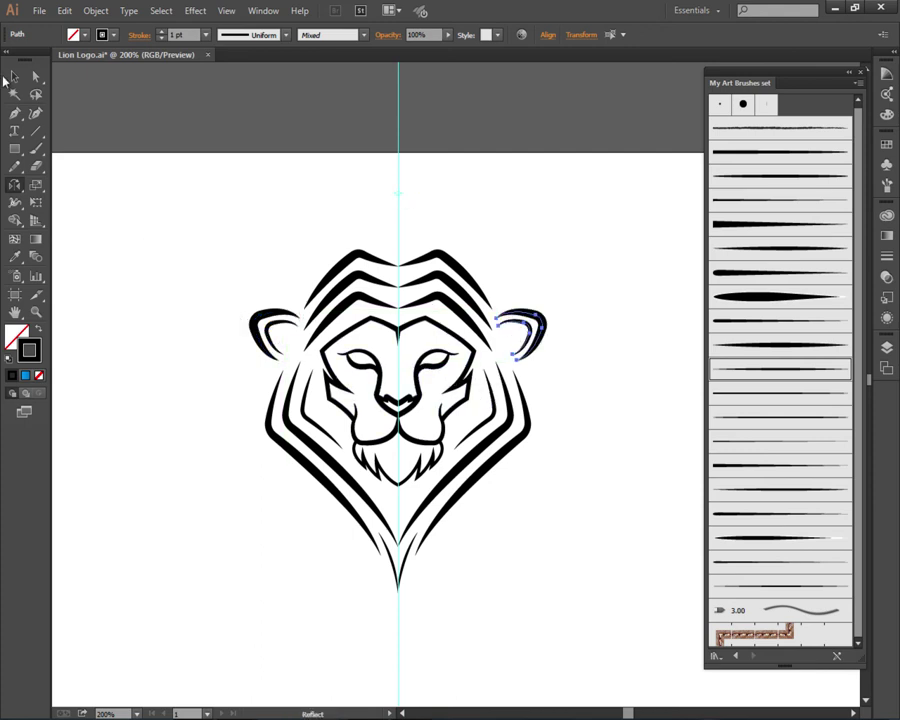
{"action": "left_click", "coordinate": [177, 267]}
{"action": "scroll", "coordinate": [185, 277], "scroll_direction": "down", "scroll_amount": 1}
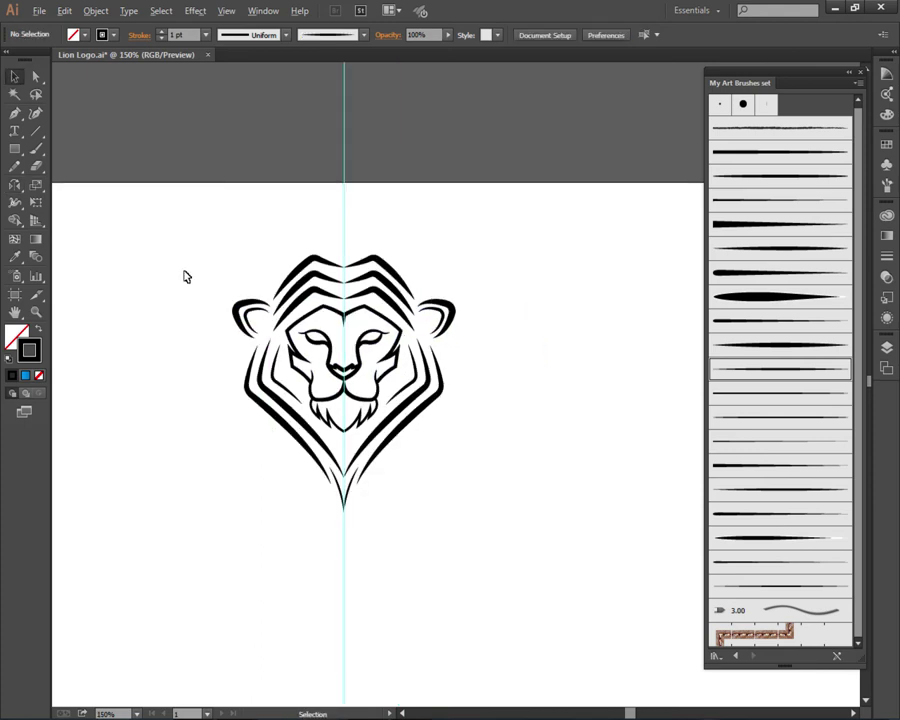
{"action": "scroll", "coordinate": [185, 277], "scroll_direction": "down", "scroll_amount": 1}
{"action": "left_click_drag", "start_coordinate": [165, 335], "coordinate": [227, 357]}
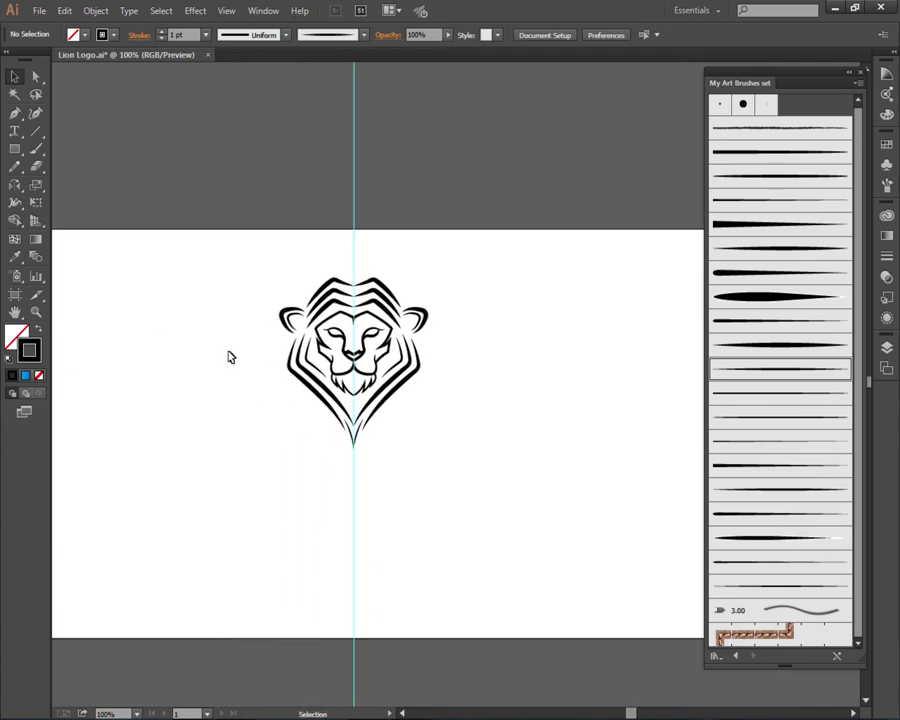
{"action": "left_click_drag", "start_coordinate": [274, 154], "coordinate": [639, 515]}
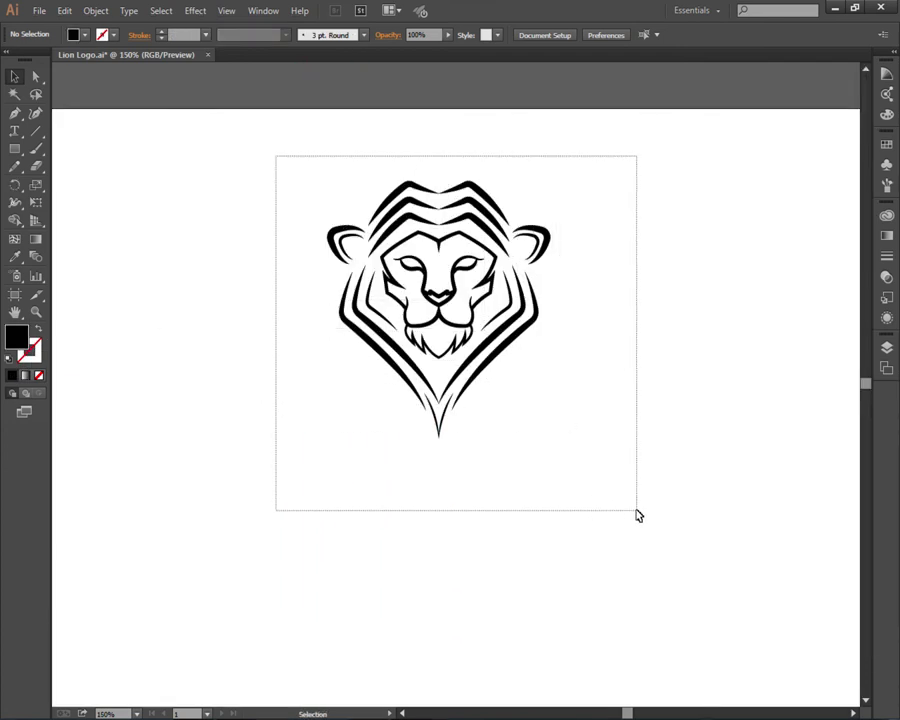
Step: Outline all the lion's strokes and reselect the whole outlined lion
{"action": "left_click", "coordinate": [92, 10]}
{"action": "mouse_move", "coordinate": [111, 308]}
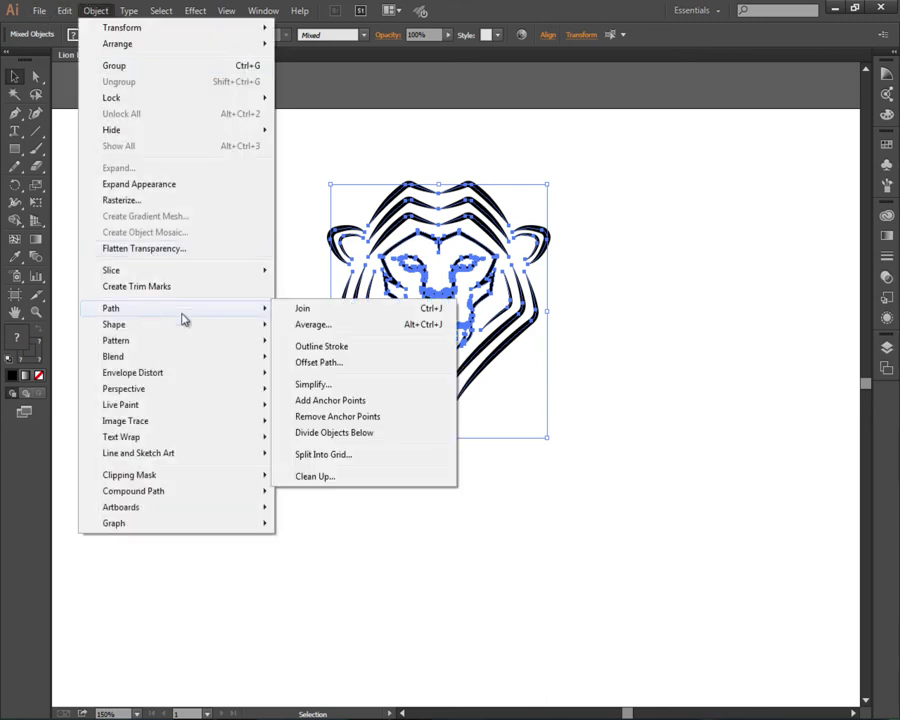
{"action": "left_click", "coordinate": [321, 349]}
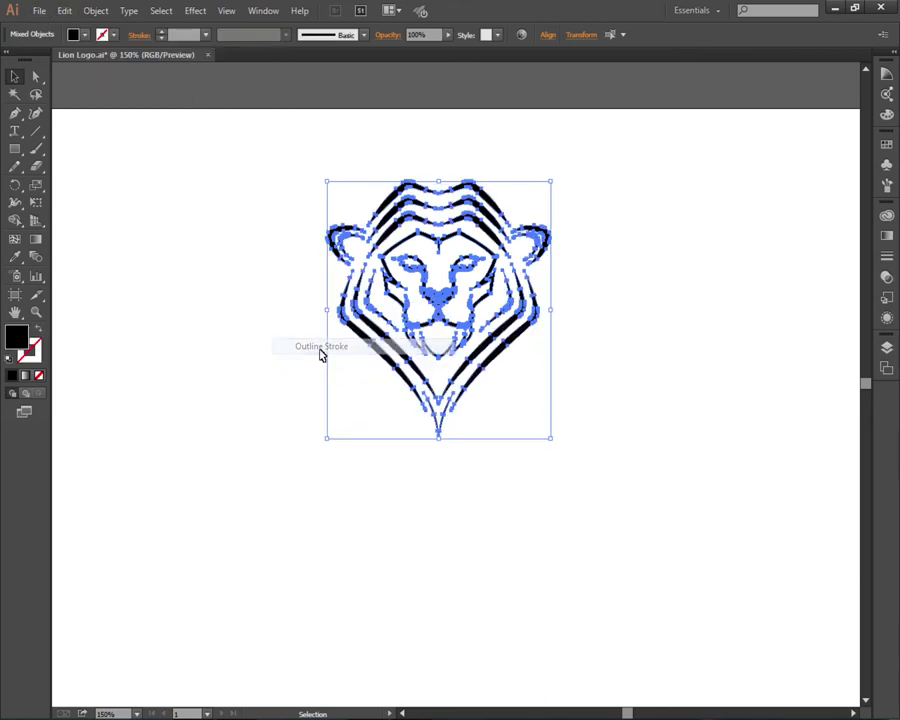
{"action": "left_click", "coordinate": [615, 395]}
{"action": "left_click_drag", "start_coordinate": [270, 178], "coordinate": [486, 318]}
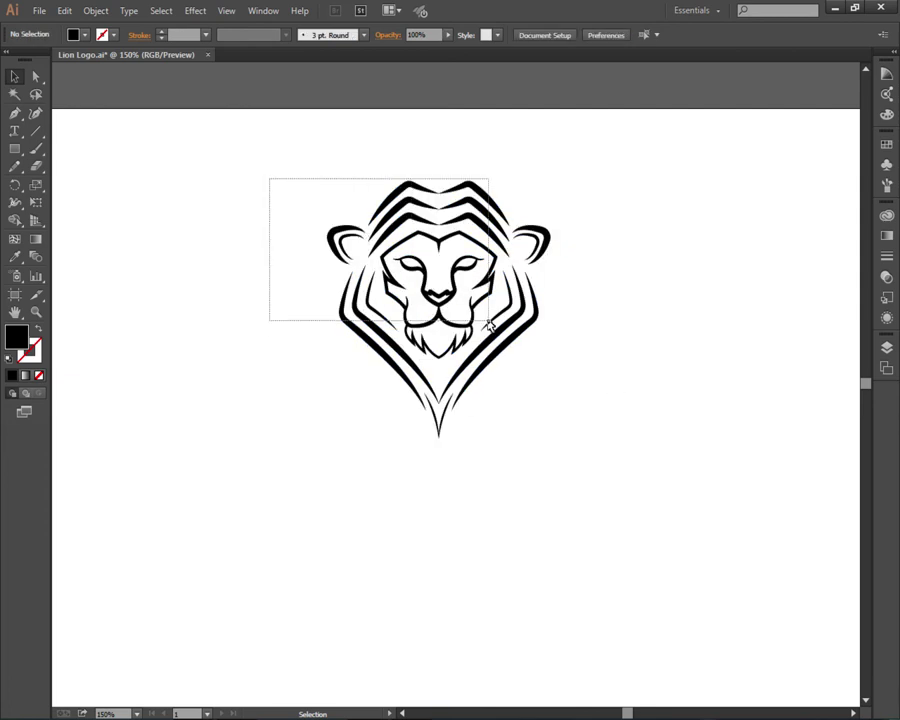
{"action": "left_click", "coordinate": [604, 456]}
{"action": "left_click_drag", "start_coordinate": [586, 178], "coordinate": [277, 441]}
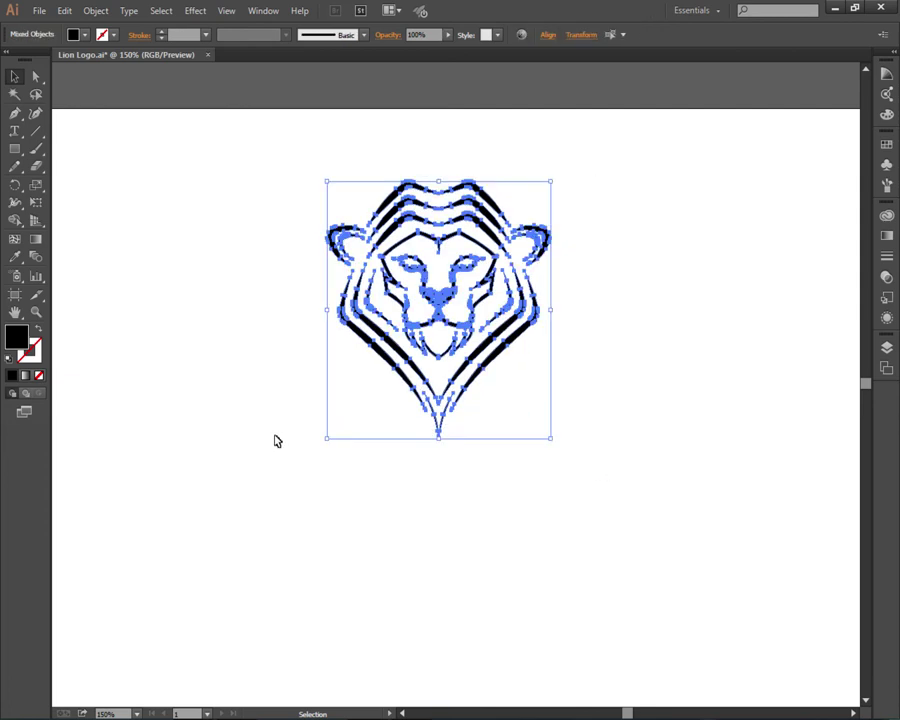
Step: Group all the lion head shapes into a single group
{"action": "left_click", "coordinate": [257, 425]}
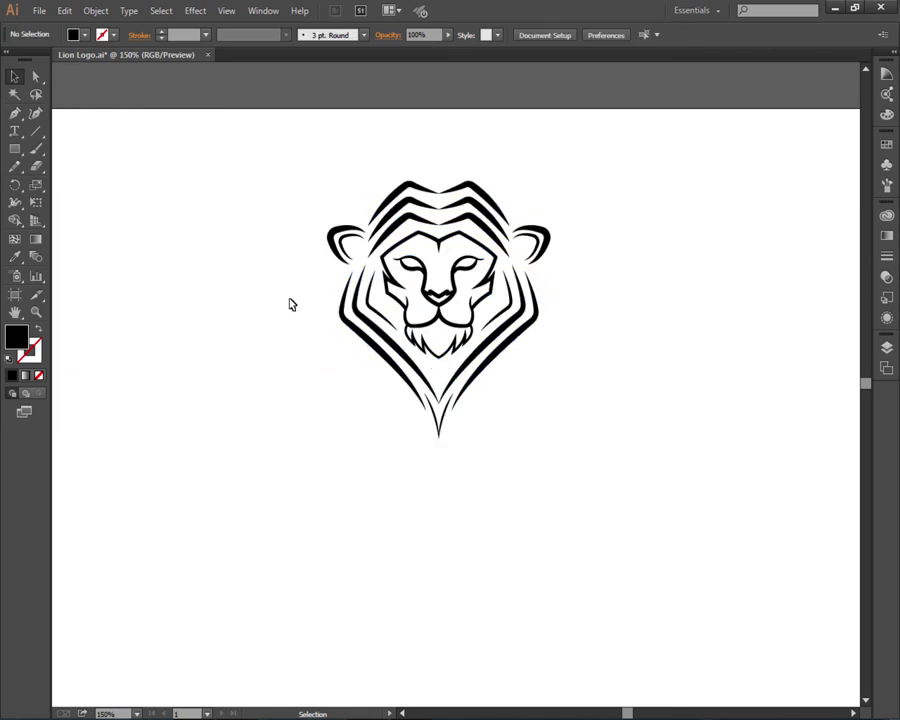
{"action": "left_click_drag", "start_coordinate": [279, 154], "coordinate": [607, 454]}
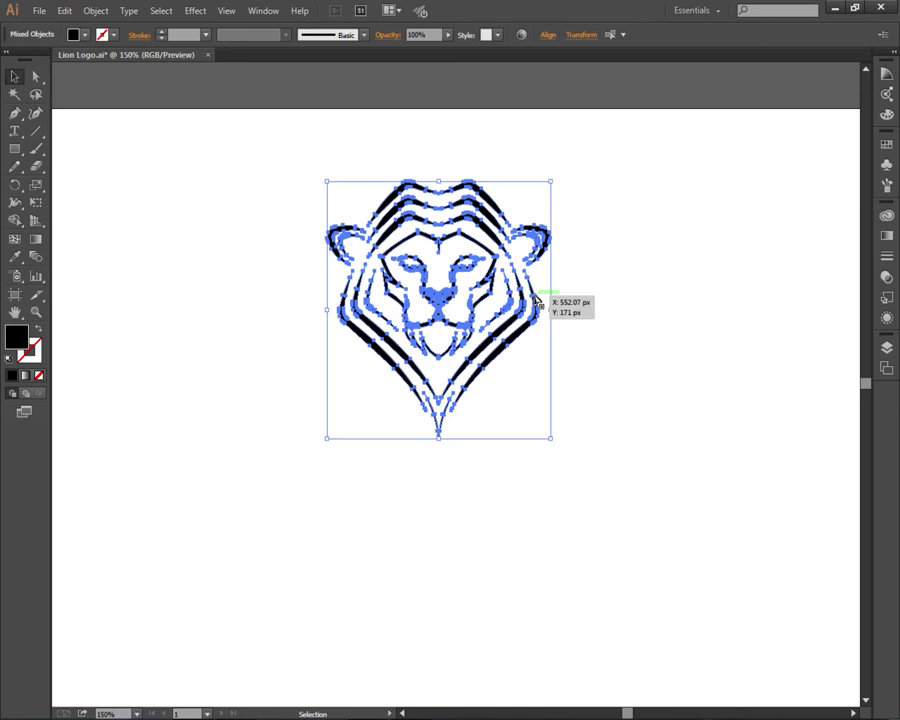
{"action": "right_click", "coordinate": [535, 297]}
{"action": "left_click", "coordinate": [574, 366]}
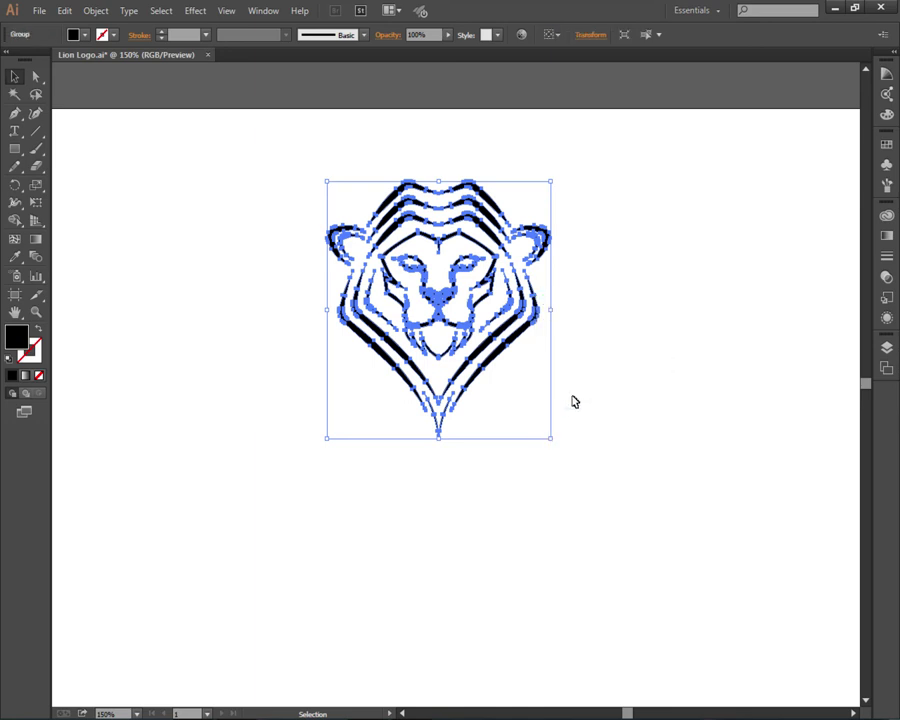
{"action": "left_click", "coordinate": [557, 364]}
Step: Undo a trial move to the right, zoom out, and reselect the lion group
{"action": "left_click_drag", "start_coordinate": [502, 257], "coordinate": [652, 336]}
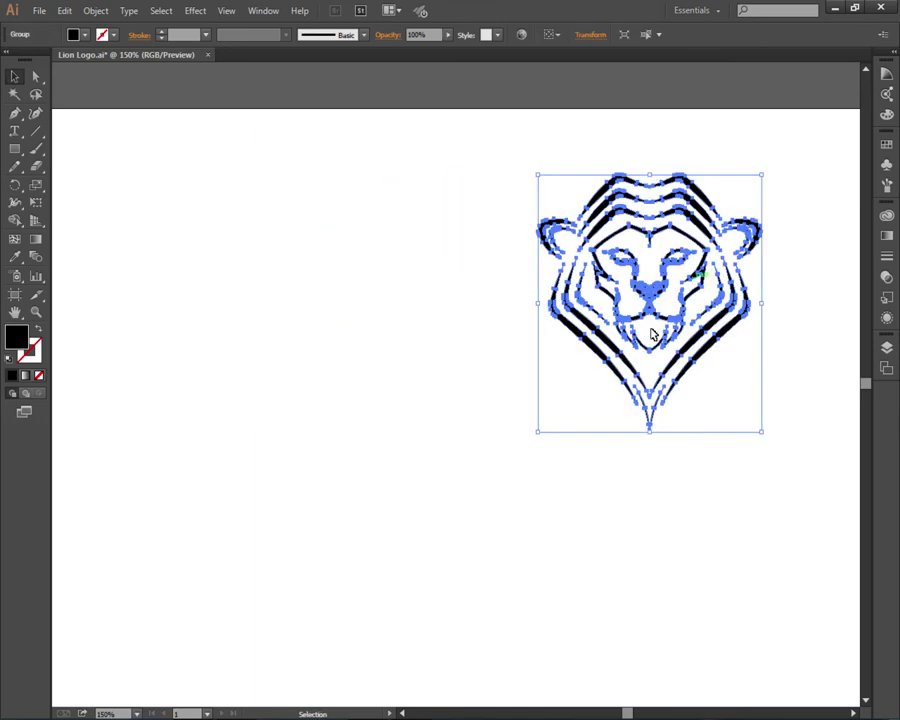
{"action": "key", "text": "ctrl+z"}
{"action": "left_click", "coordinate": [250, 373]}
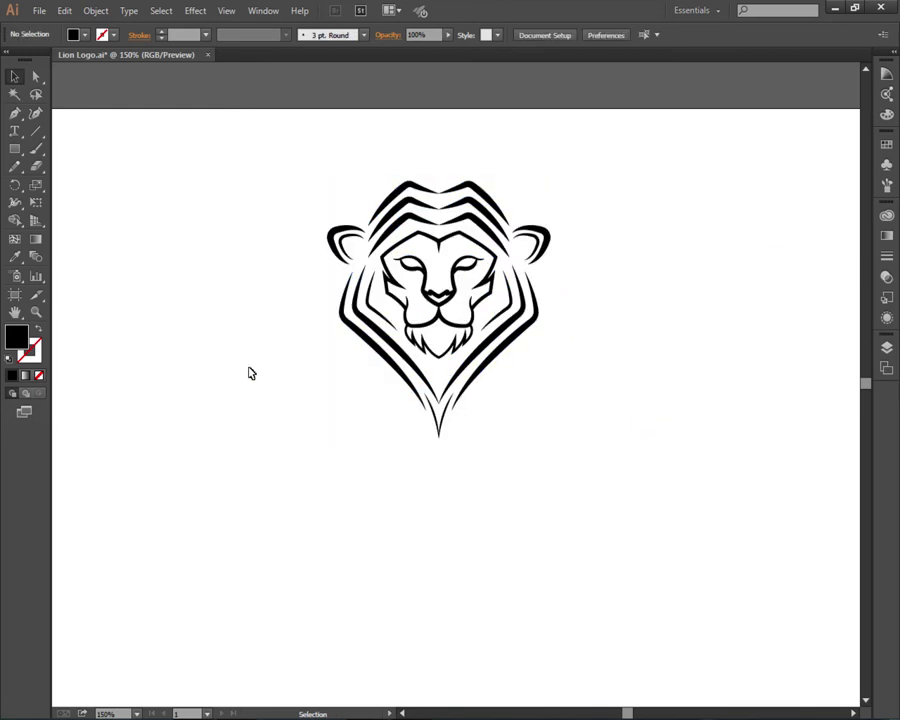
{"action": "key", "text": "ctrl+minus"}
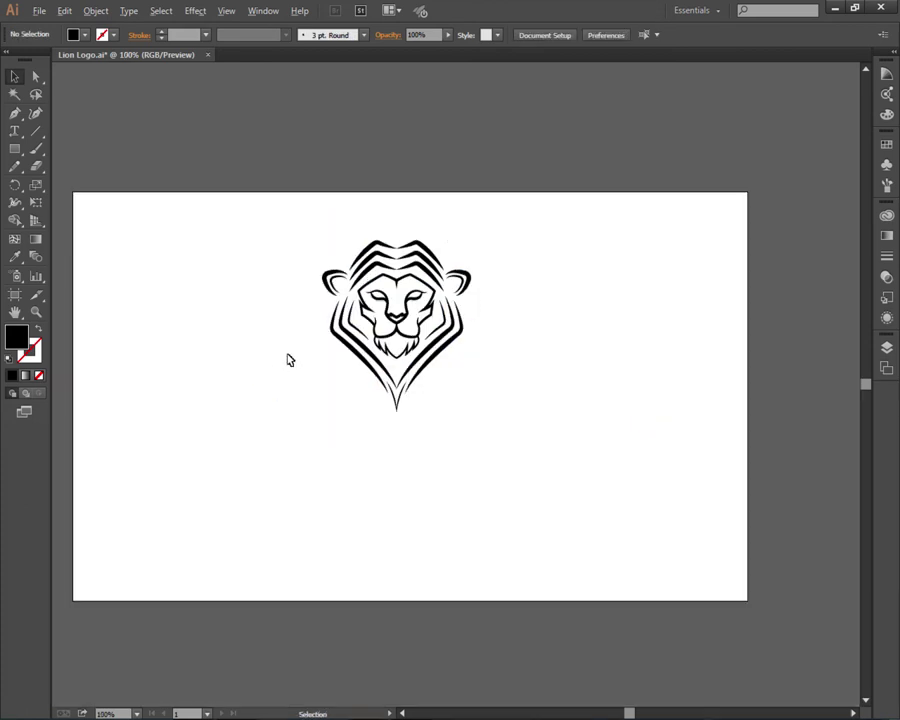
{"action": "scroll", "coordinate": [288, 359], "scroll_direction": "up", "scroll_amount": 1}
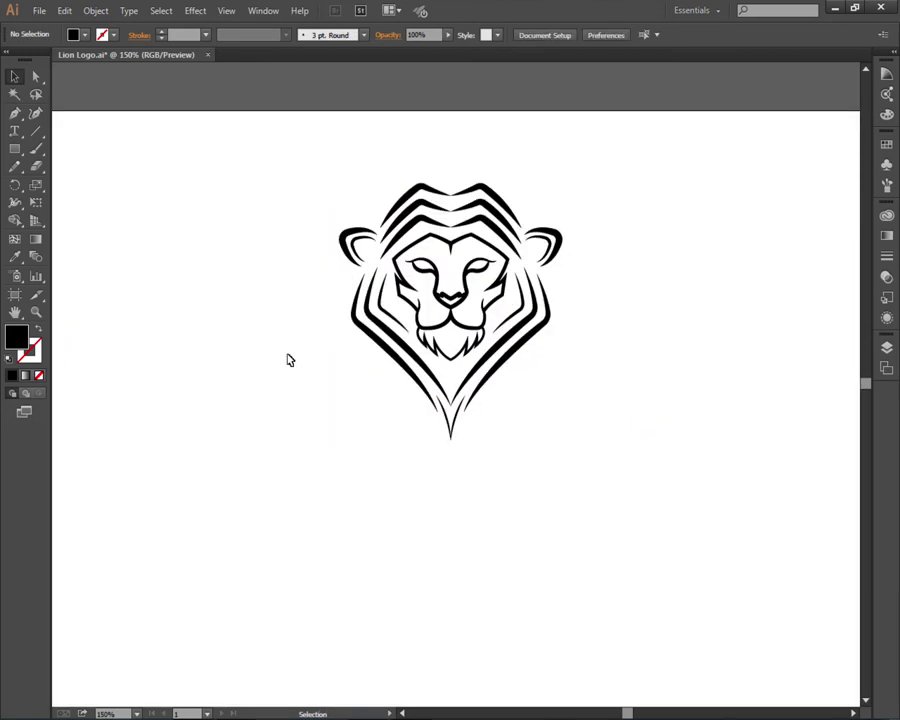
{"action": "key", "text": "ctrl+minus"}
{"action": "left_click_drag", "start_coordinate": [305, 307], "coordinate": [381, 341]}
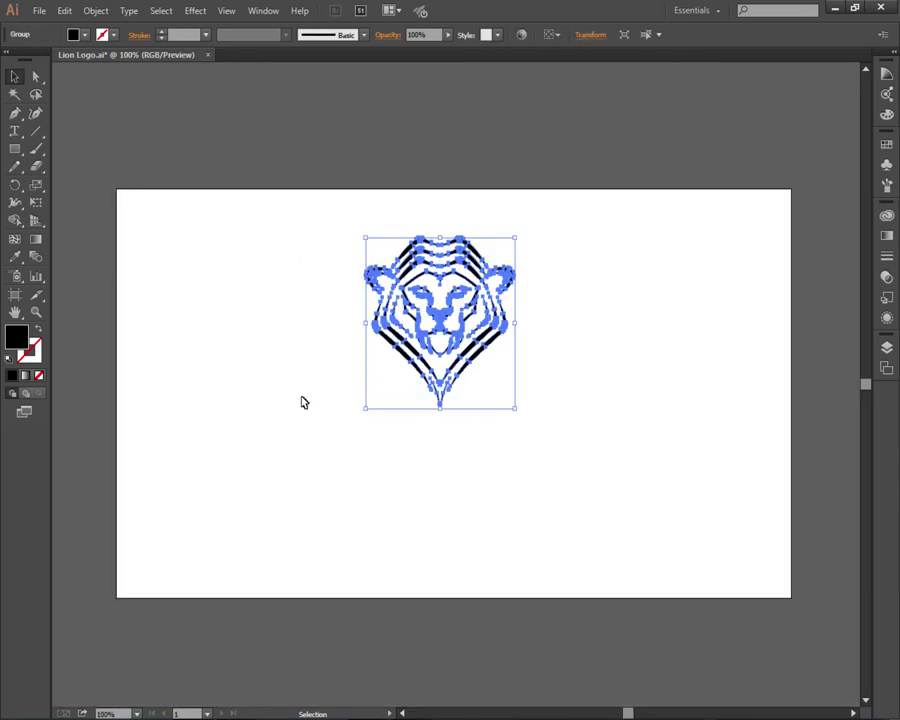
Step: Fill the lion with the cyan swatch and apply a linear gradient
{"action": "left_click_drag", "start_coordinate": [252, 346], "coordinate": [299, 348]}
{"action": "left_click", "coordinate": [15, 256]}
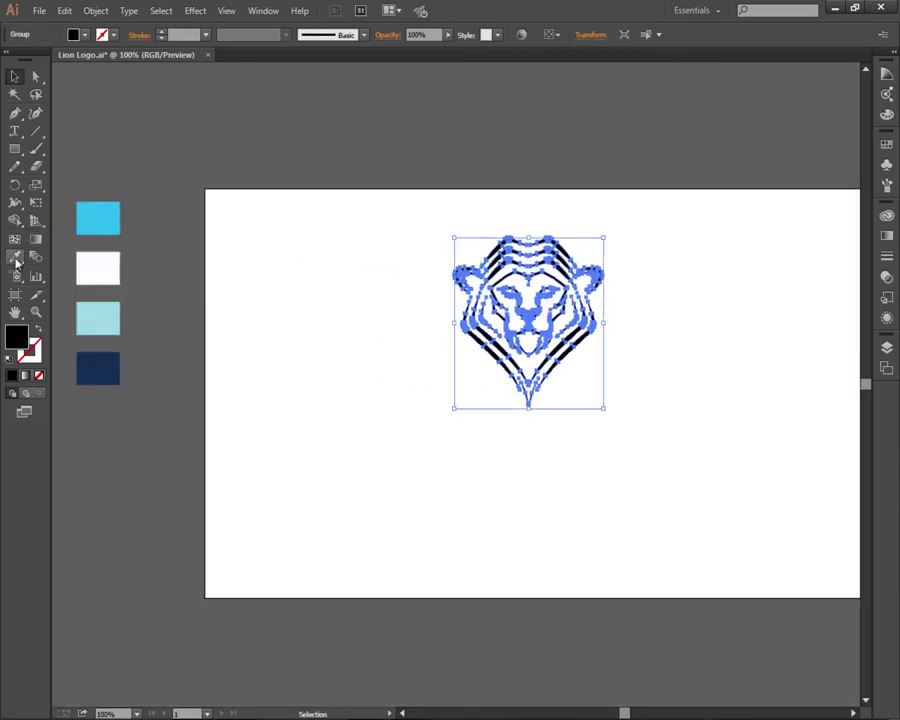
{"action": "left_click", "coordinate": [109, 207]}
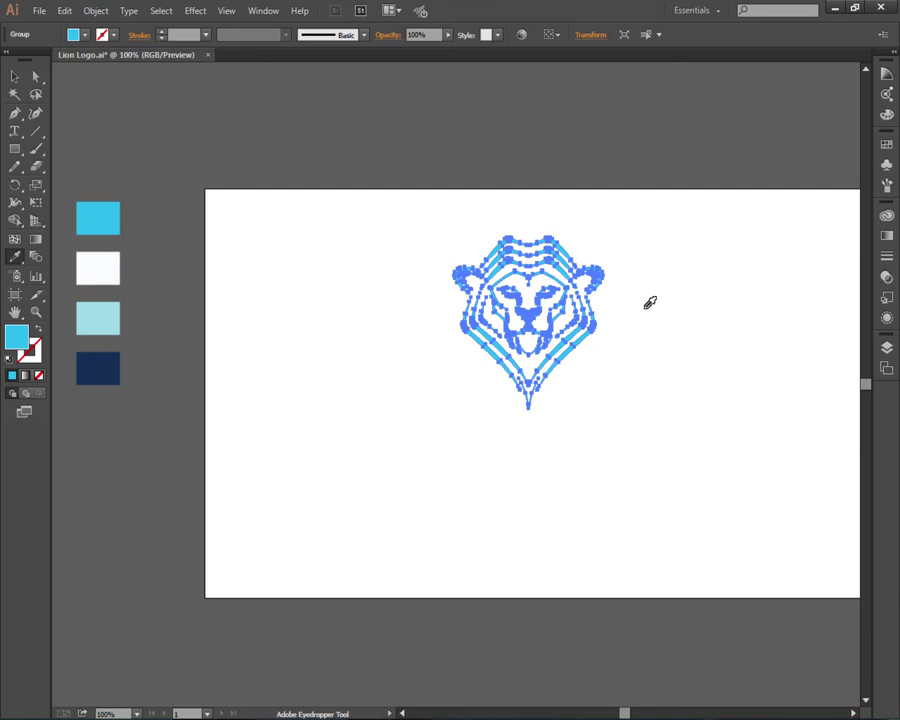
{"action": "left_click", "coordinate": [14, 76]}
{"action": "left_click", "coordinate": [887, 235]}
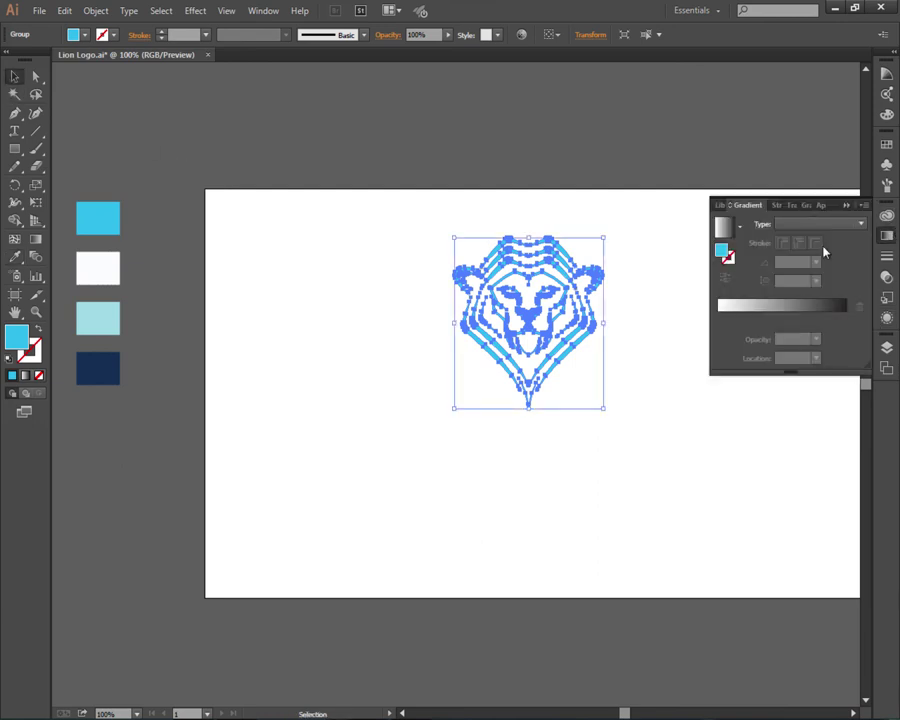
{"action": "left_click", "coordinate": [735, 305]}
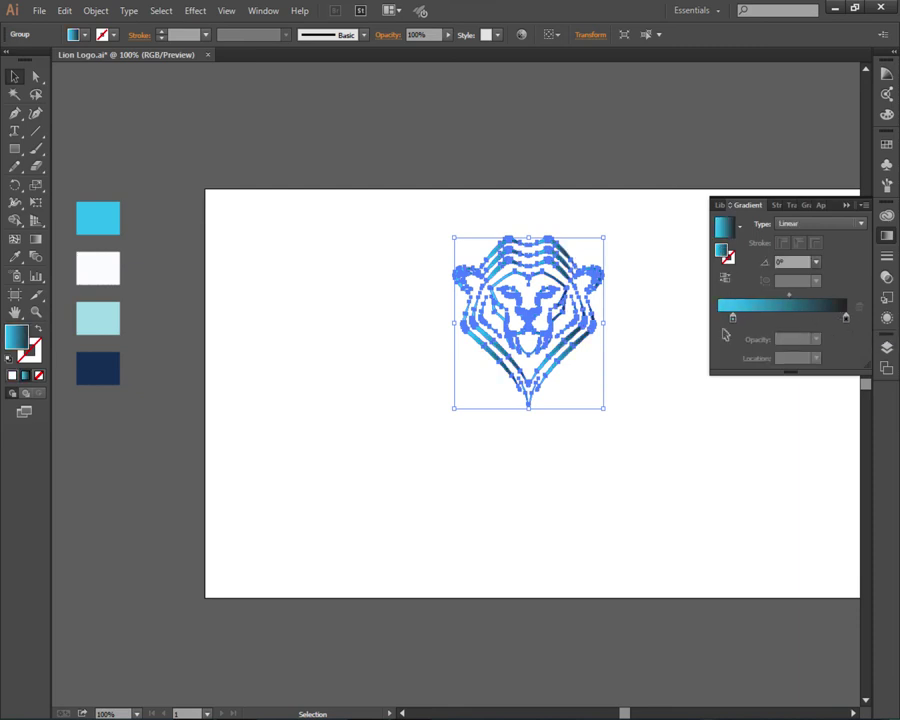
Step: Set the gradient stops to white and light cyan, removing the black end
{"action": "left_click", "coordinate": [15, 256]}
{"action": "left_click", "coordinate": [100, 266]}
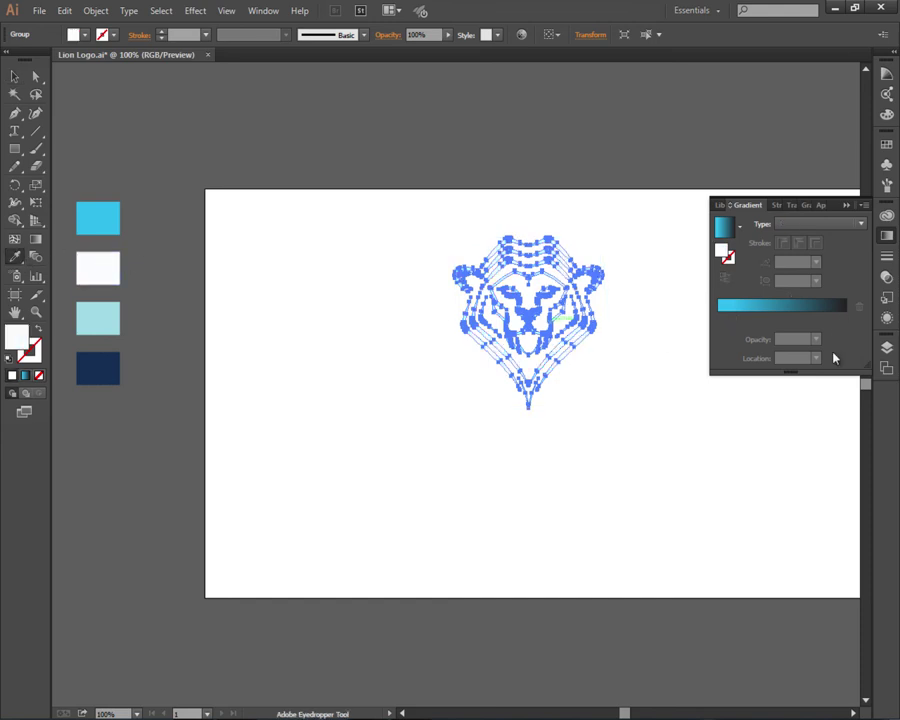
{"action": "left_click", "coordinate": [748, 314]}
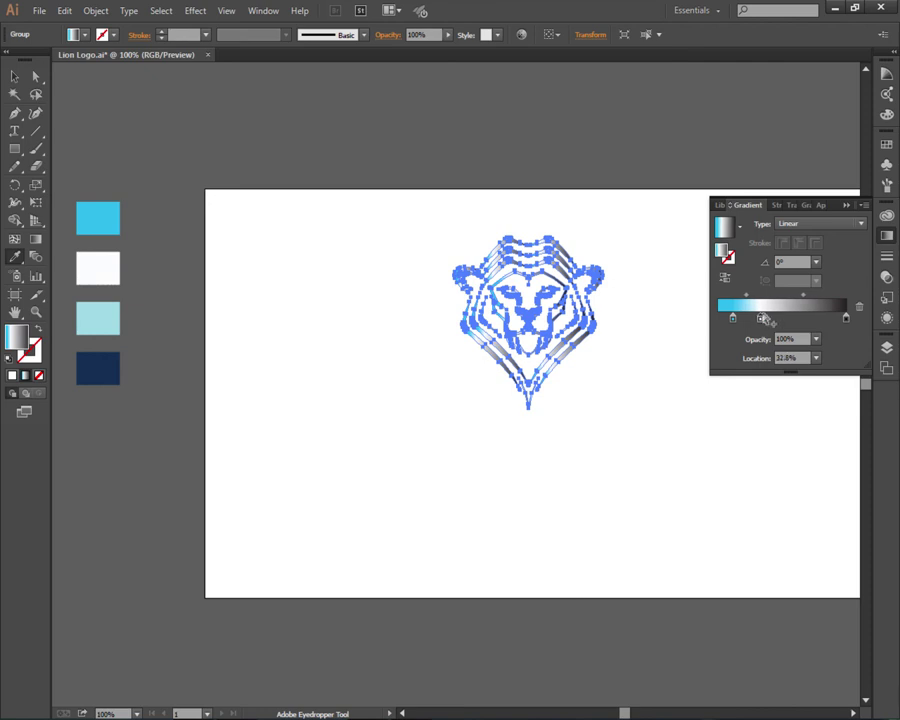
{"action": "left_click_drag", "start_coordinate": [846, 318], "coordinate": [844, 352]}
{"action": "mouse_move", "coordinate": [752, 318]}
{"action": "left_mouse_down"}
{"action": "mouse_move", "coordinate": [778, 325]}
{"action": "mouse_move", "coordinate": [752, 319]}
{"action": "left_mouse_up"}
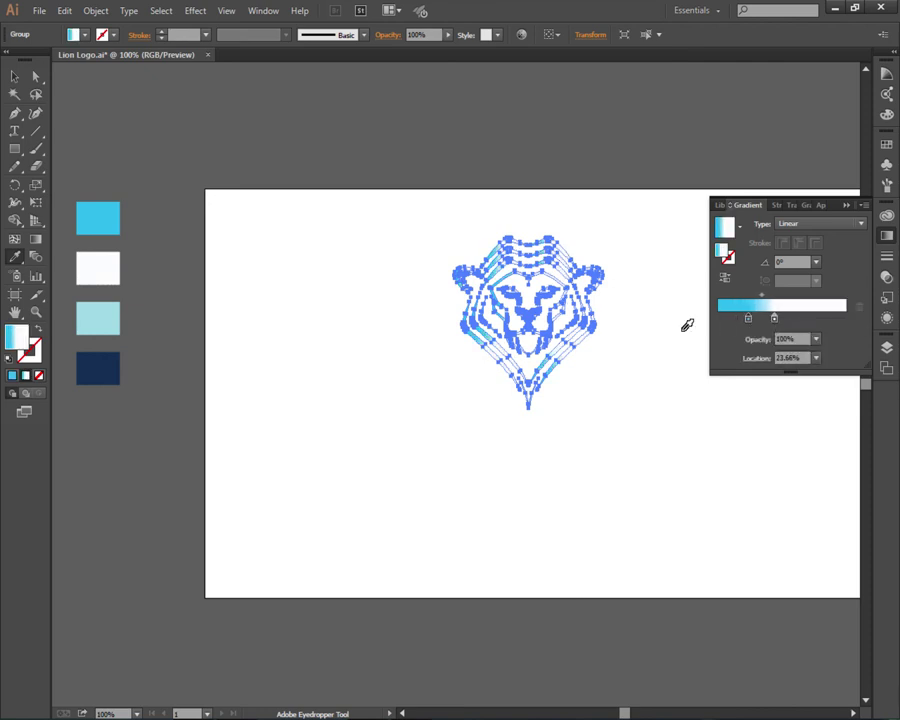
{"action": "left_click", "coordinate": [111, 322]}
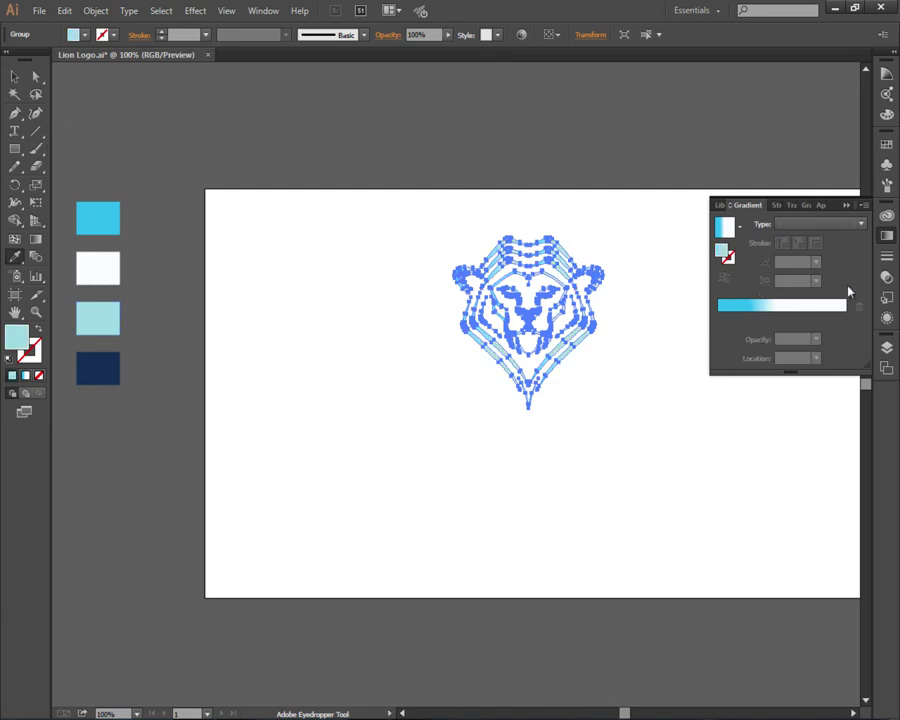
{"action": "left_click", "coordinate": [718, 316]}
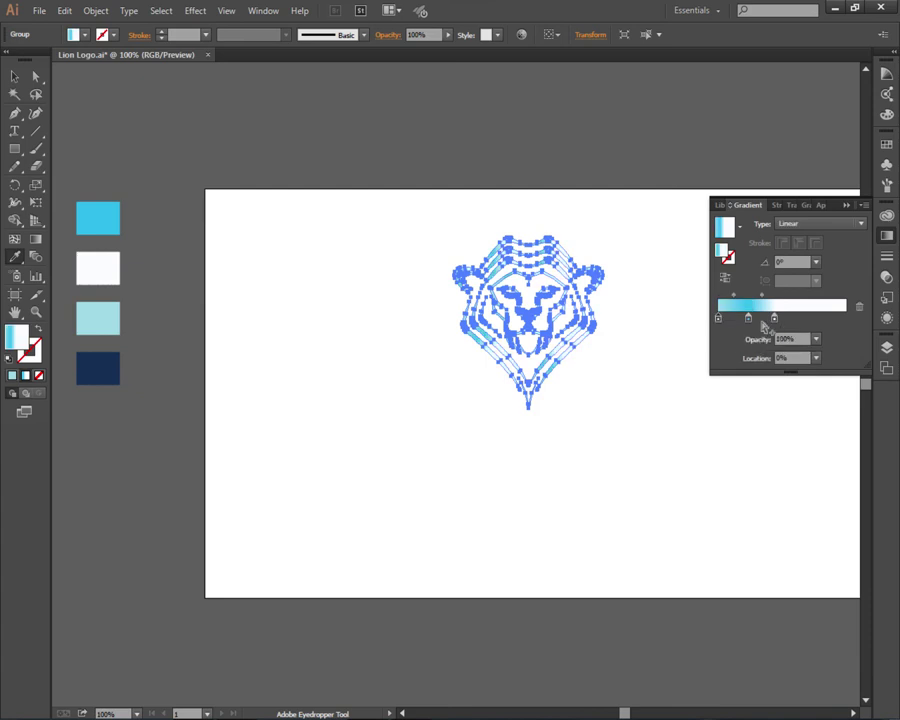
Step: Add a stop and place stops near 47% and 20%, then deselect to preview
{"action": "mouse_move", "coordinate": [774, 318]}
{"action": "left_mouse_down"}
{"action": "mouse_move", "coordinate": [782, 319]}
{"action": "mouse_move", "coordinate": [758, 321]}
{"action": "mouse_move", "coordinate": [783, 324]}
{"action": "mouse_move", "coordinate": [754, 320]}
{"action": "mouse_move", "coordinate": [843, 322]}
{"action": "left_mouse_up"}
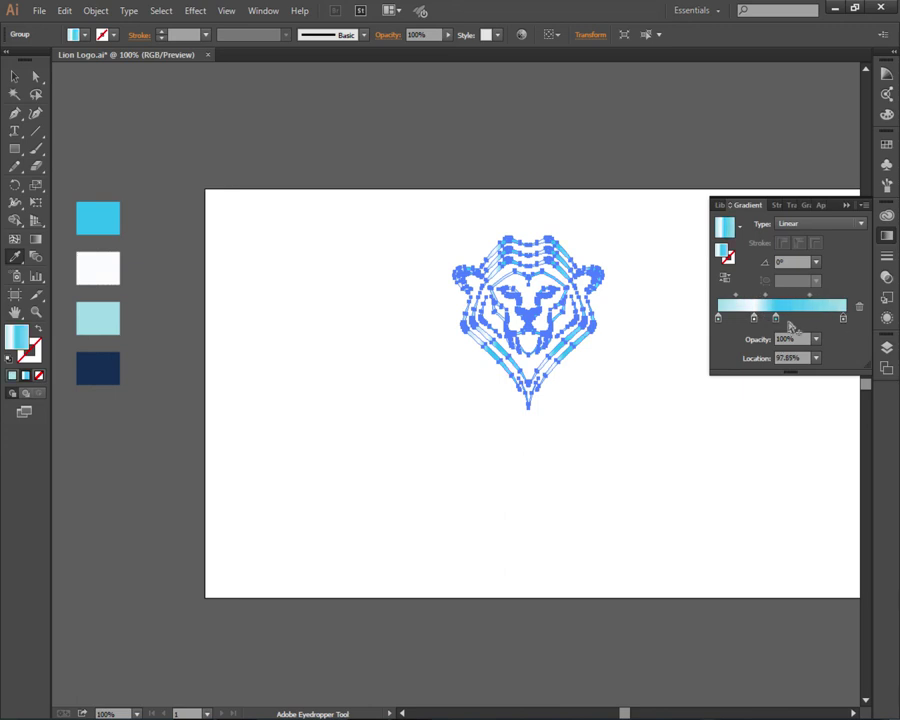
{"action": "left_click", "coordinate": [812, 318]}
{"action": "left_click_drag", "start_coordinate": [815, 320], "coordinate": [773, 322]}
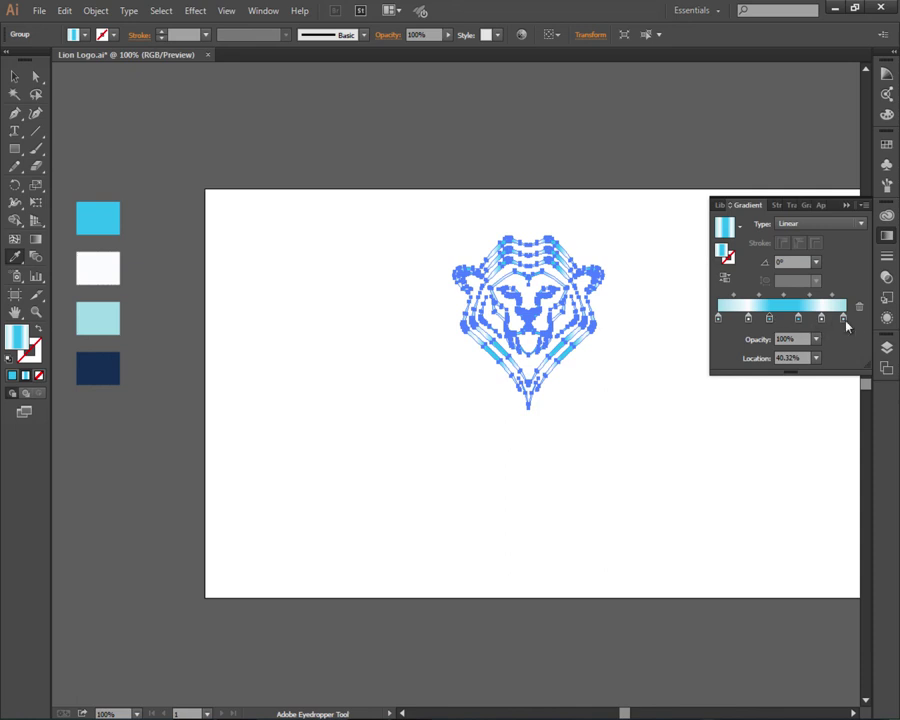
{"action": "left_click", "coordinate": [749, 321]}
{"action": "left_click_drag", "start_coordinate": [751, 324], "coordinate": [748, 325]}
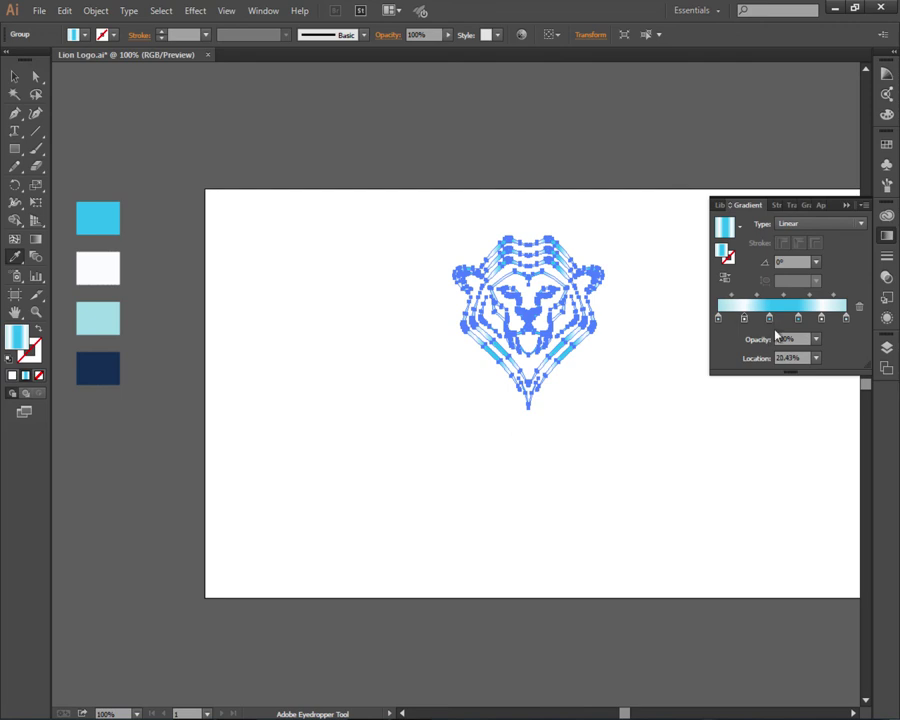
{"action": "left_click", "coordinate": [14, 76]}
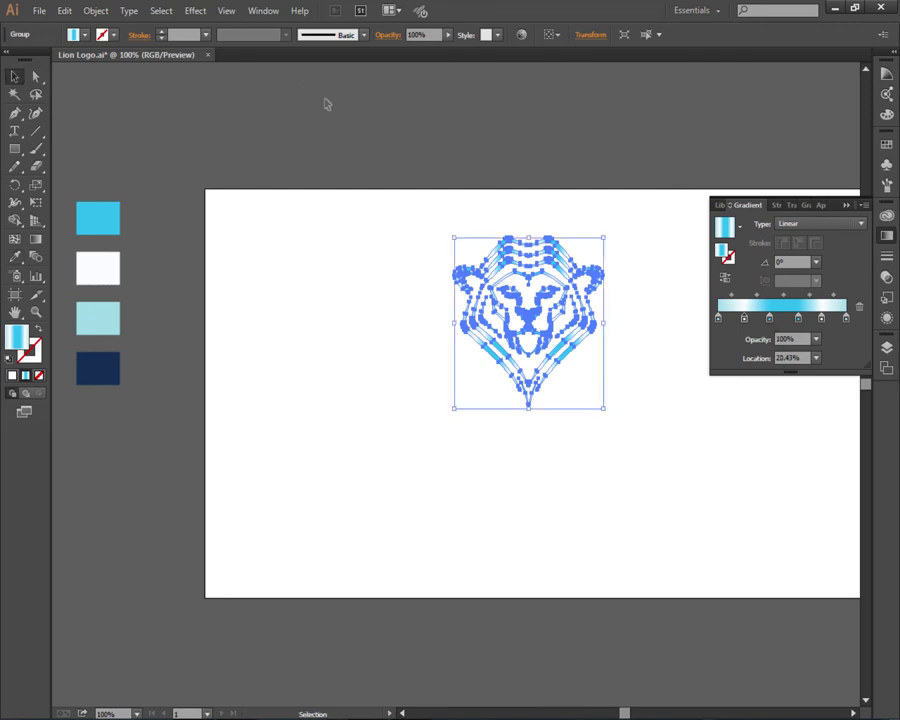
{"action": "left_click", "coordinate": [338, 158]}
Step: Move the lion group lower on the artboard
{"action": "left_click_drag", "start_coordinate": [394, 296], "coordinate": [358, 286]}
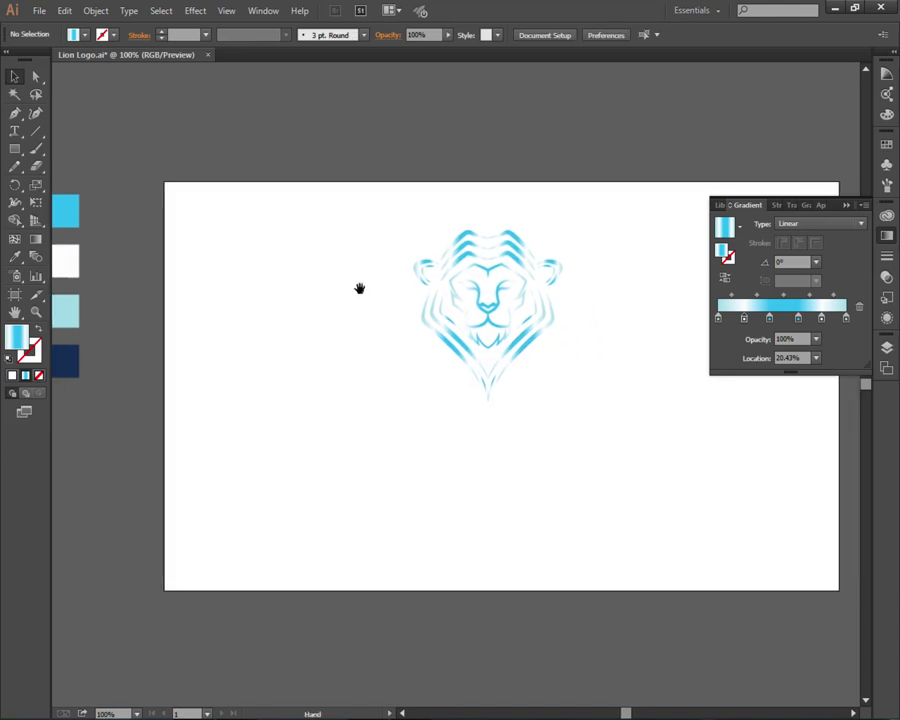
{"action": "scroll", "coordinate": [321, 287], "scroll_direction": "down", "scroll_amount": 1}
{"action": "left_click_drag", "start_coordinate": [331, 229], "coordinate": [498, 373]}
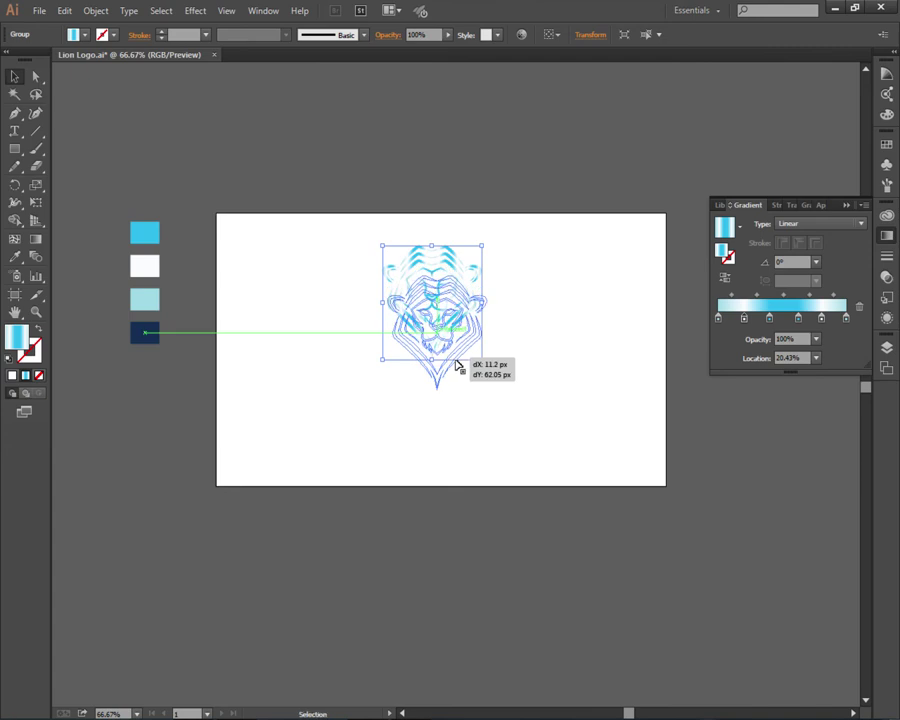
{"action": "left_click_drag", "start_coordinate": [452, 333], "coordinate": [456, 364]}
{"action": "left_click", "coordinate": [524, 366]}
{"action": "left_click_drag", "start_coordinate": [524, 351], "coordinate": [536, 351]}
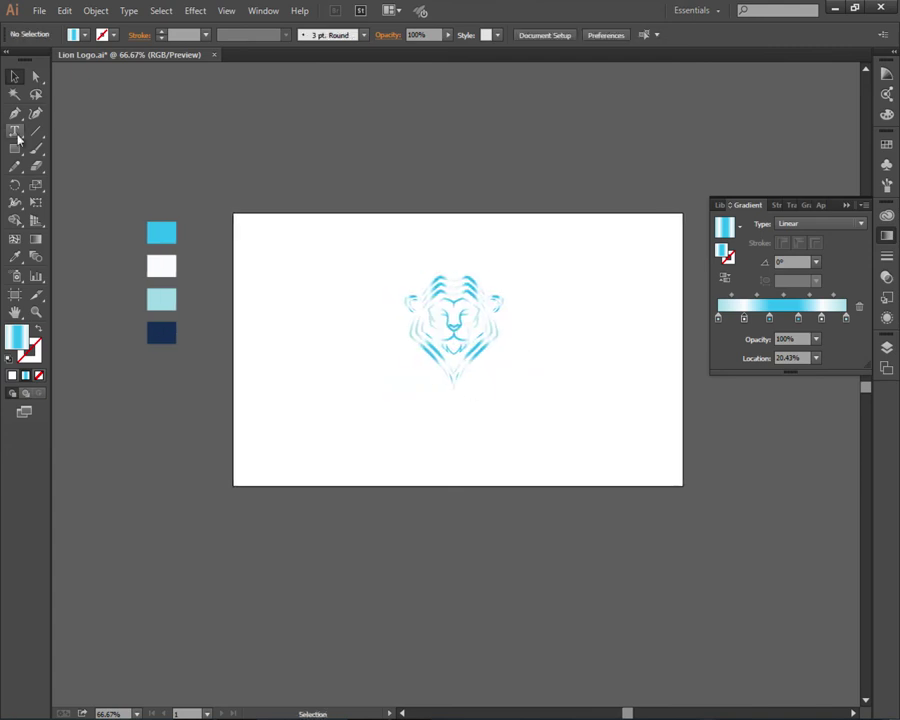
Step: Draw an artboard-sized rectangle, fill it navy, and send it behind the lion
{"action": "left_click", "coordinate": [15, 148]}
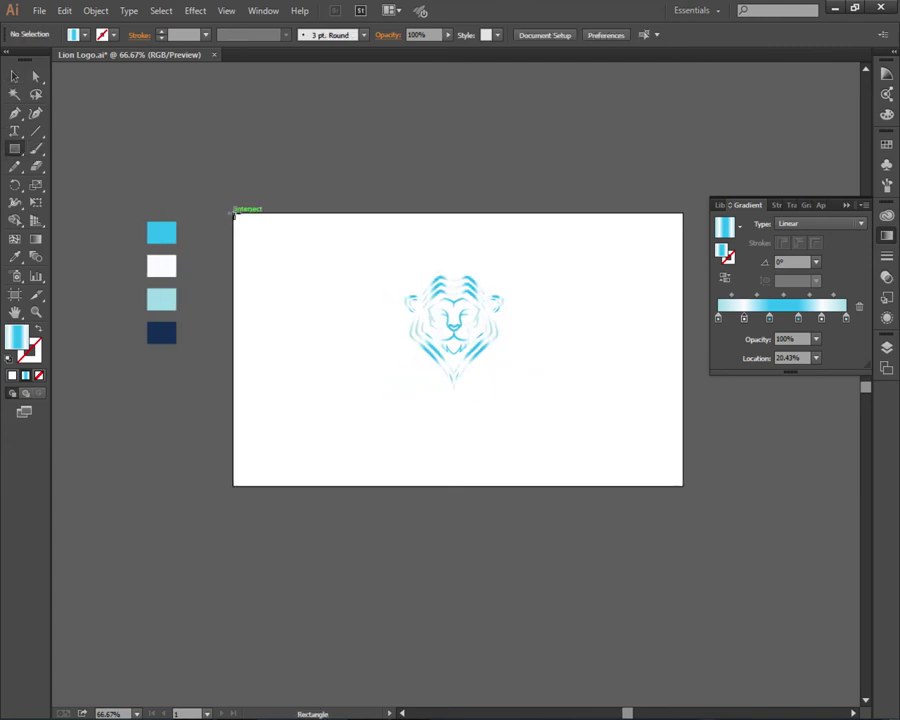
{"action": "mouse_move", "coordinate": [234, 213]}
{"action": "left_mouse_down"}
{"action": "mouse_move", "coordinate": [503, 401]}
{"action": "mouse_move", "coordinate": [650, 458]}
{"action": "mouse_move", "coordinate": [681, 486]}
{"action": "left_mouse_up"}
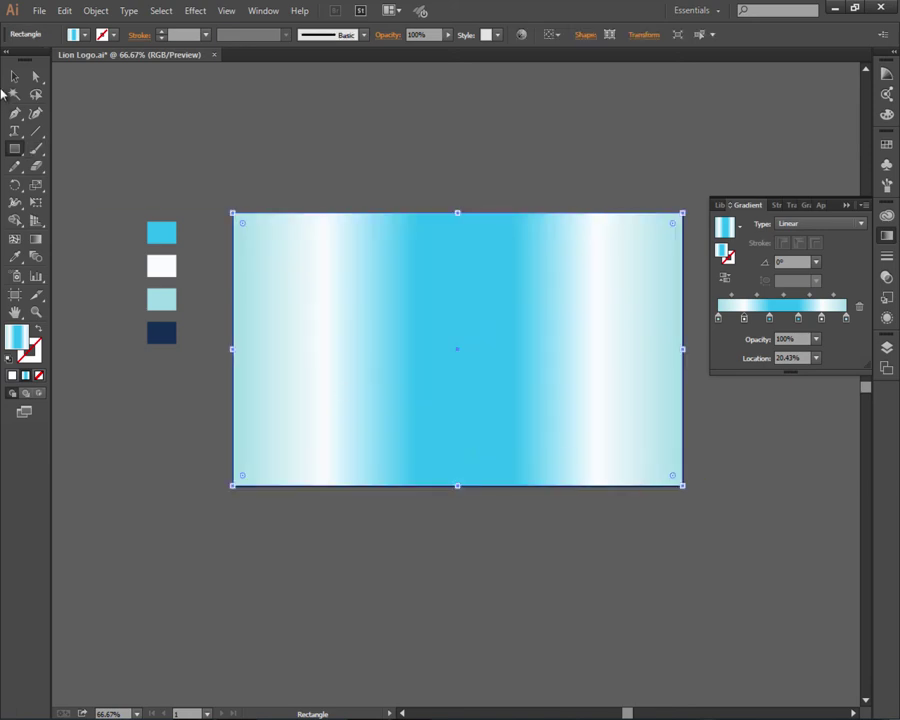
{"action": "left_click", "coordinate": [15, 77]}
{"action": "left_click", "coordinate": [15, 257]}
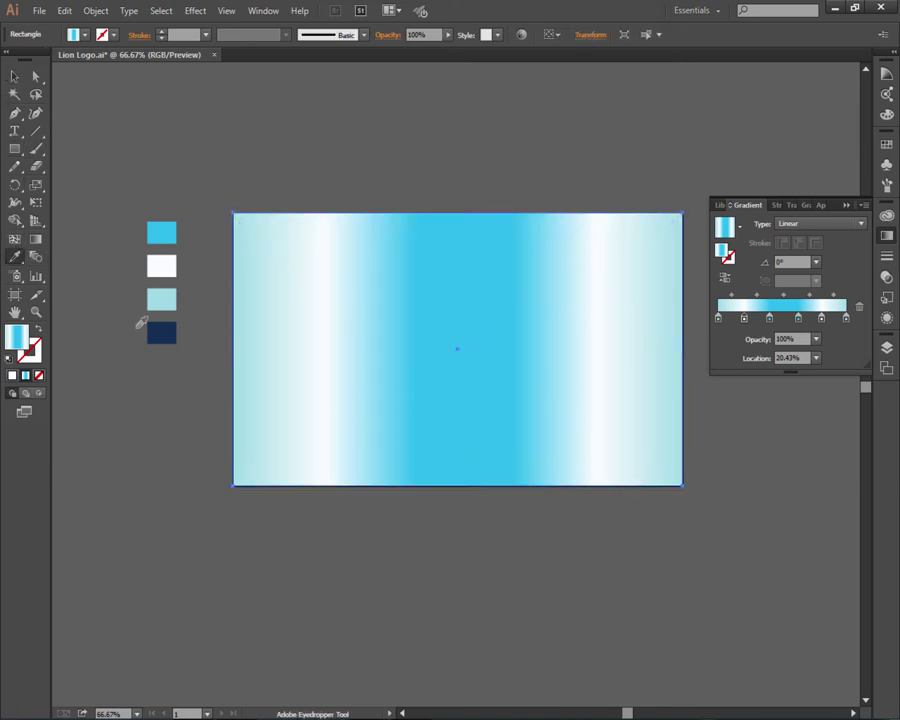
{"action": "left_click", "coordinate": [155, 326]}
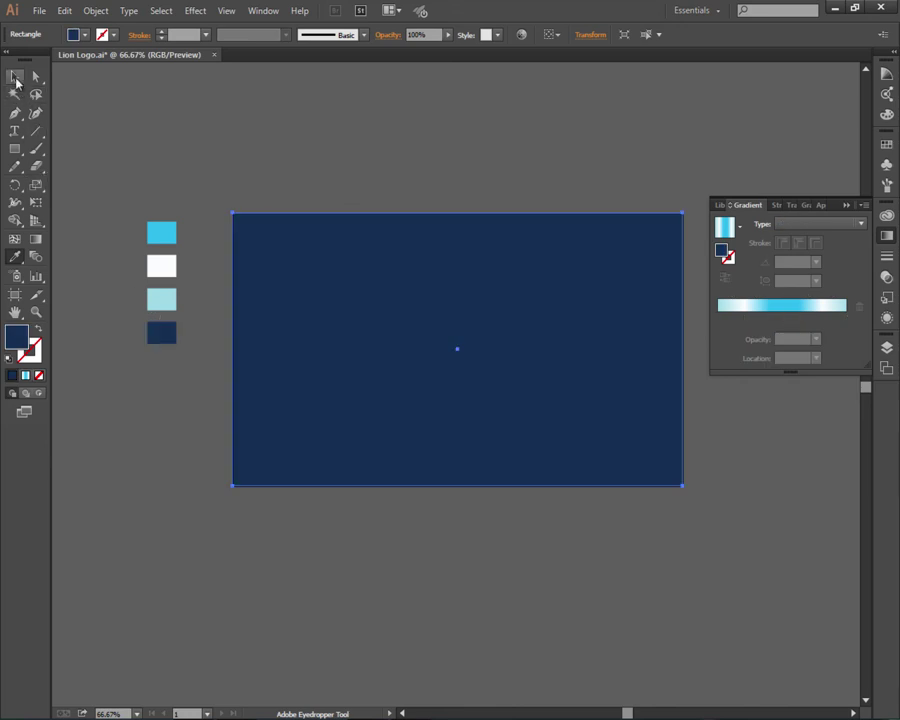
{"action": "left_click", "coordinate": [15, 77]}
{"action": "right_click", "coordinate": [396, 373]}
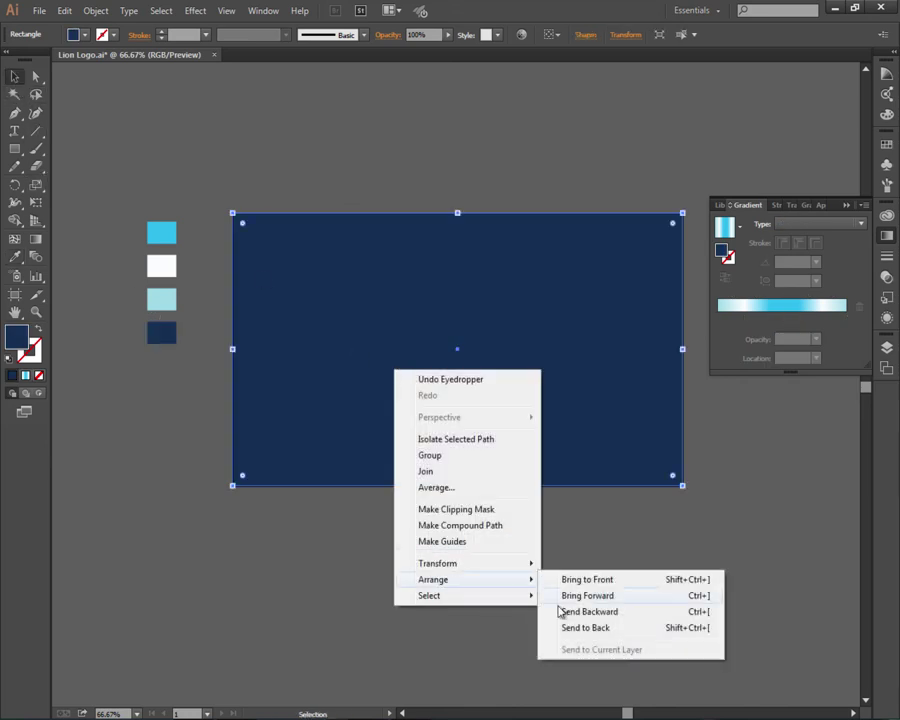
{"action": "left_click", "coordinate": [582, 627]}
{"action": "left_click", "coordinate": [557, 572]}
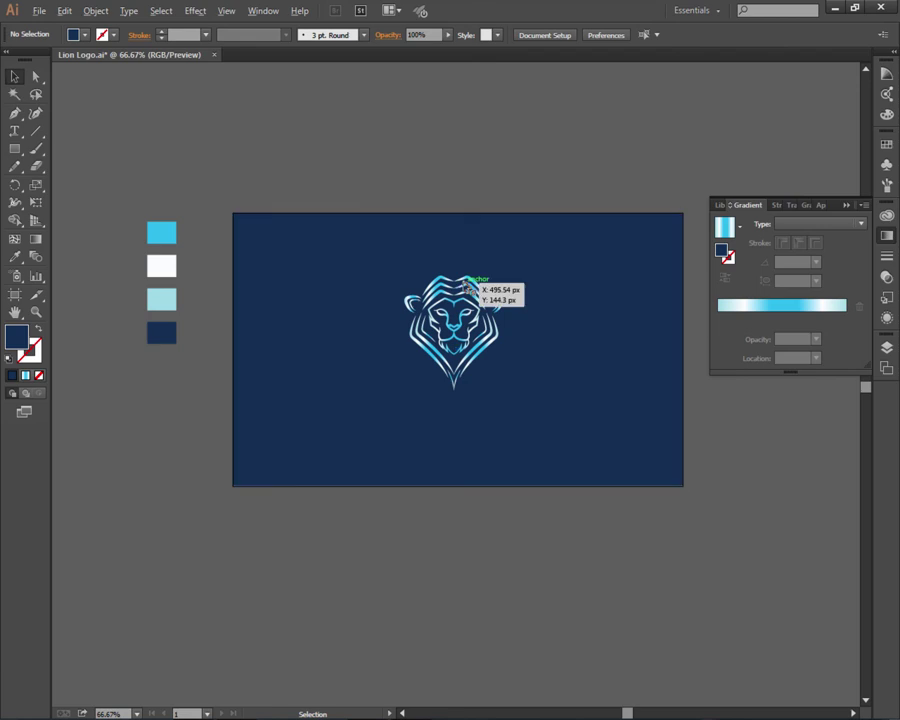
Step: Select the lion head and drag its corner handle to scale it up
{"action": "scroll", "coordinate": [474, 281], "scroll_direction": "up", "scroll_amount": 1}
{"action": "scroll", "coordinate": [465, 287], "scroll_direction": "up", "scroll_amount": 1}
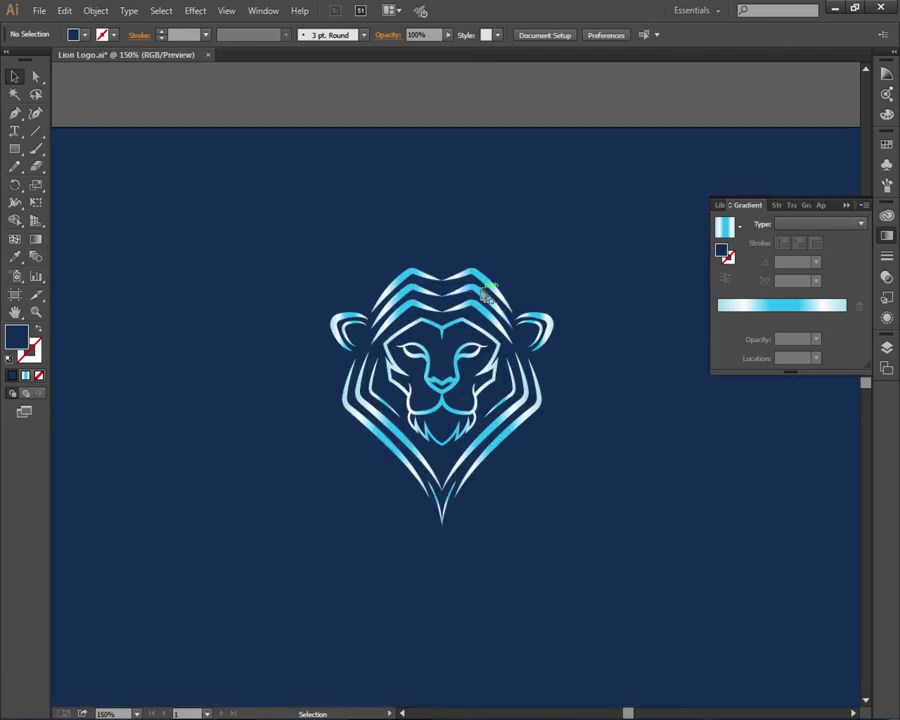
{"action": "scroll", "coordinate": [508, 186], "scroll_direction": "down", "scroll_amount": 1}
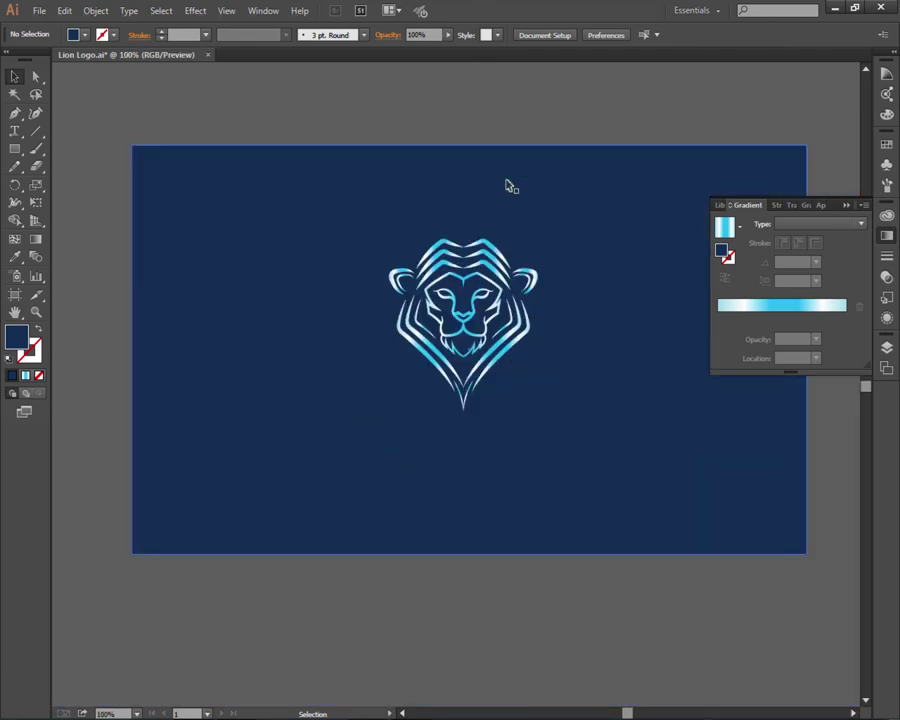
{"action": "scroll", "coordinate": [537, 158], "scroll_direction": "up", "scroll_amount": 1}
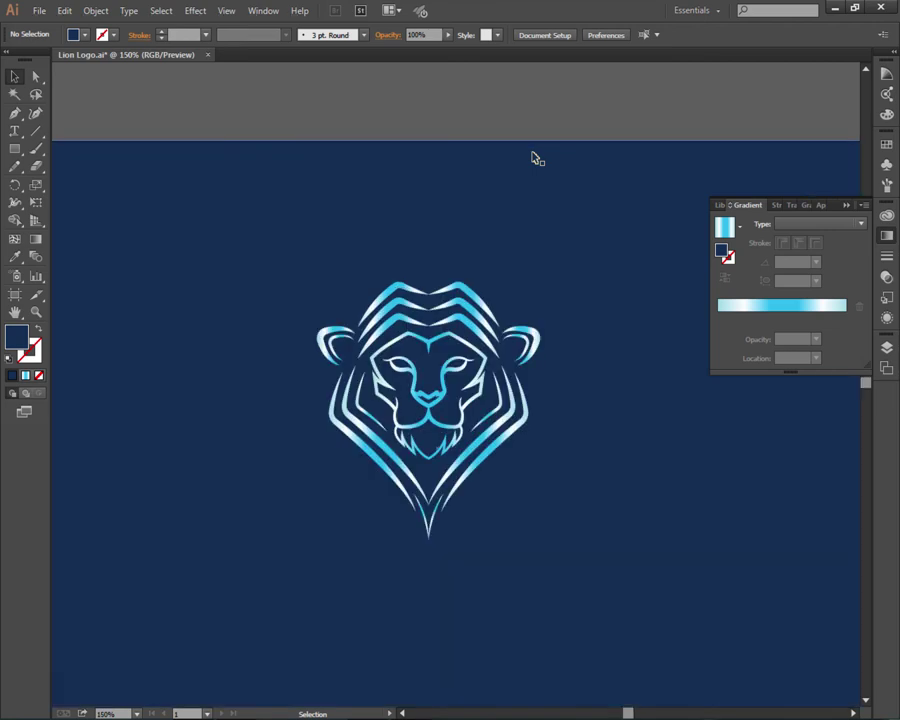
{"action": "scroll", "coordinate": [496, 290], "scroll_direction": "down", "scroll_amount": 1}
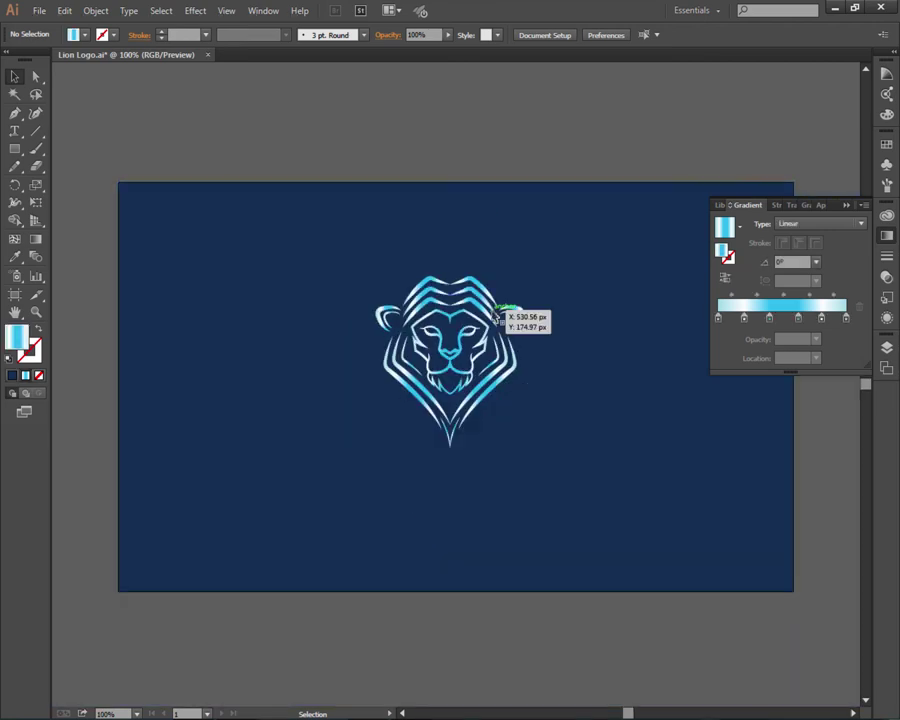
{"action": "left_click", "coordinate": [498, 315]}
{"action": "left_click_drag", "start_coordinate": [526, 446], "coordinate": [556, 484]}
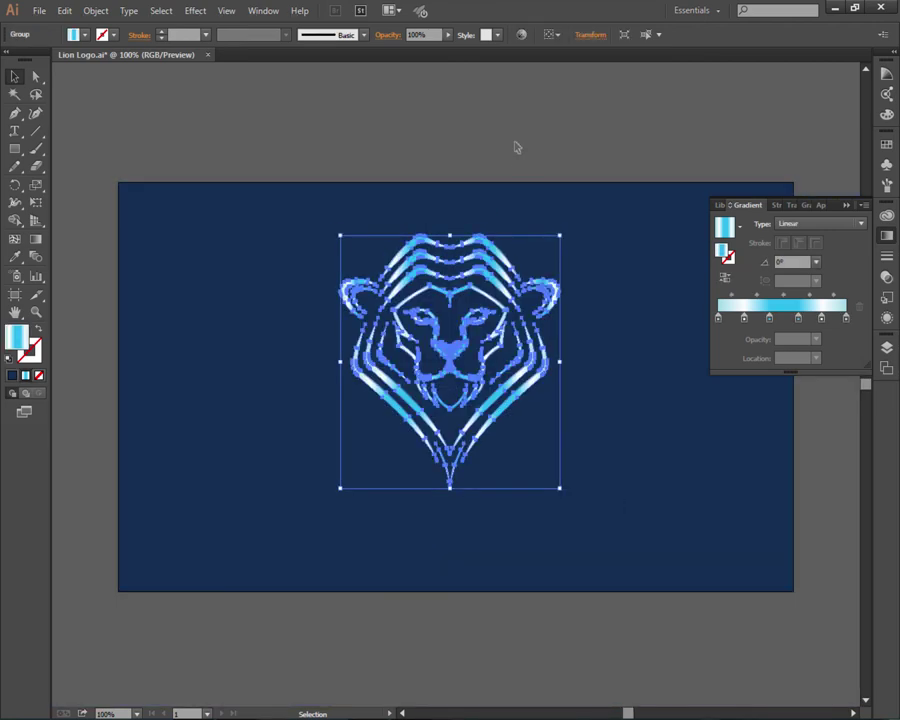
Step: Enlarge the lion further and center it horizontally and vertically on the navy rectangle
{"action": "left_click", "coordinate": [578, 293]}
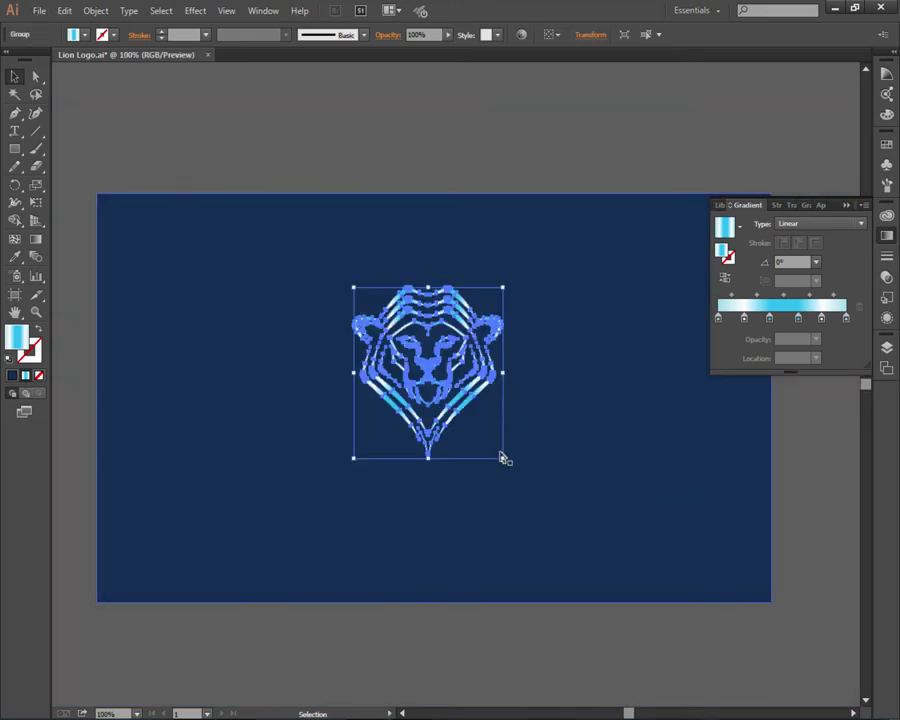
{"action": "left_click_drag", "start_coordinate": [502, 457], "coordinate": [518, 476]}
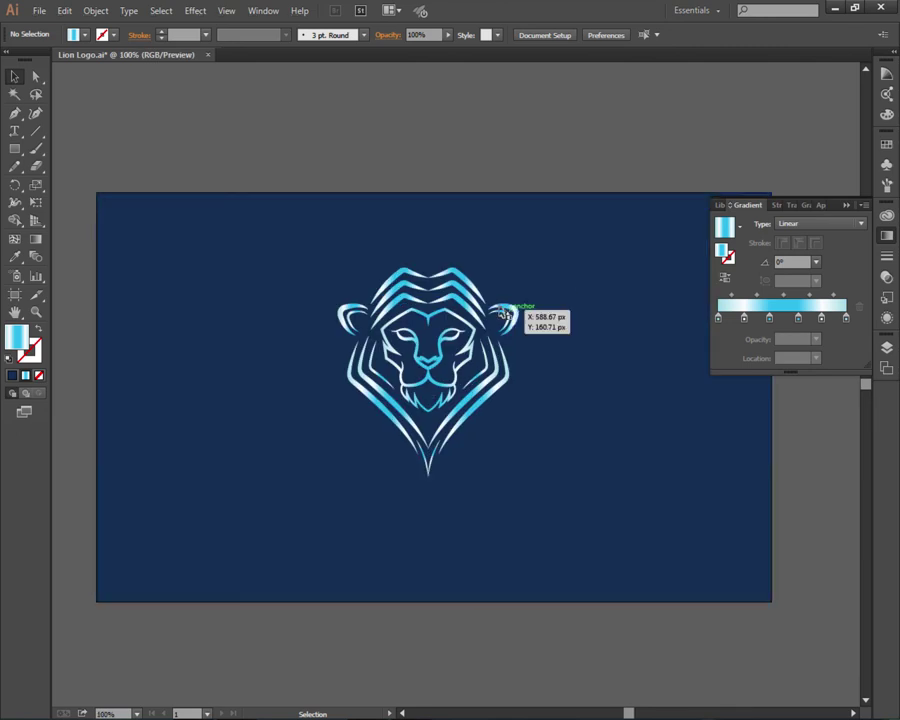
{"action": "left_click", "coordinate": [575, 365], "text": "shift"}
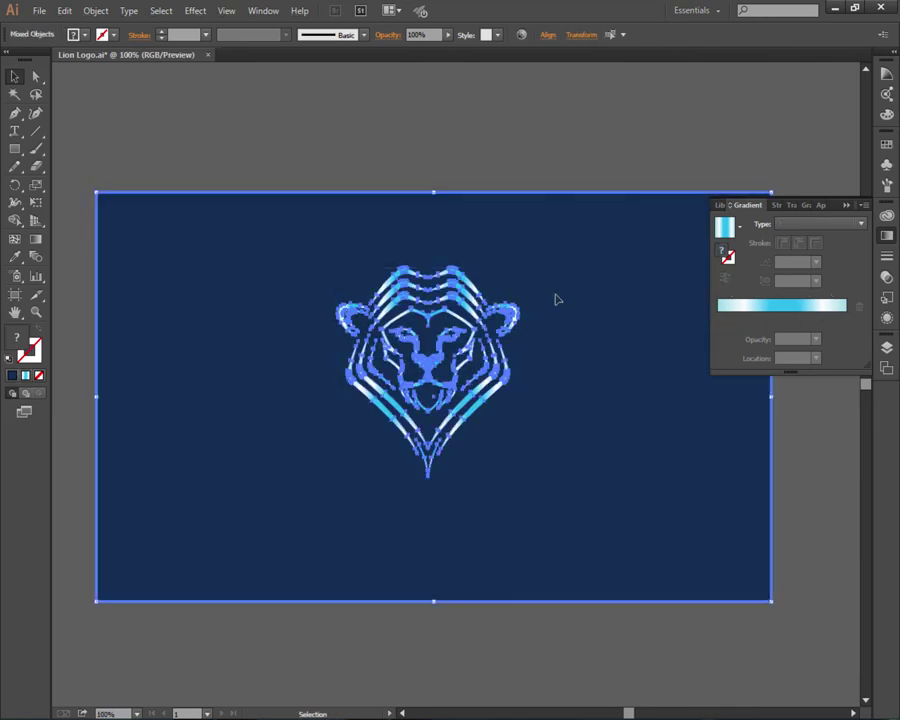
{"action": "left_click", "coordinate": [548, 35]}
{"action": "left_click", "coordinate": [428, 72]}
{"action": "left_click", "coordinate": [516, 72]}
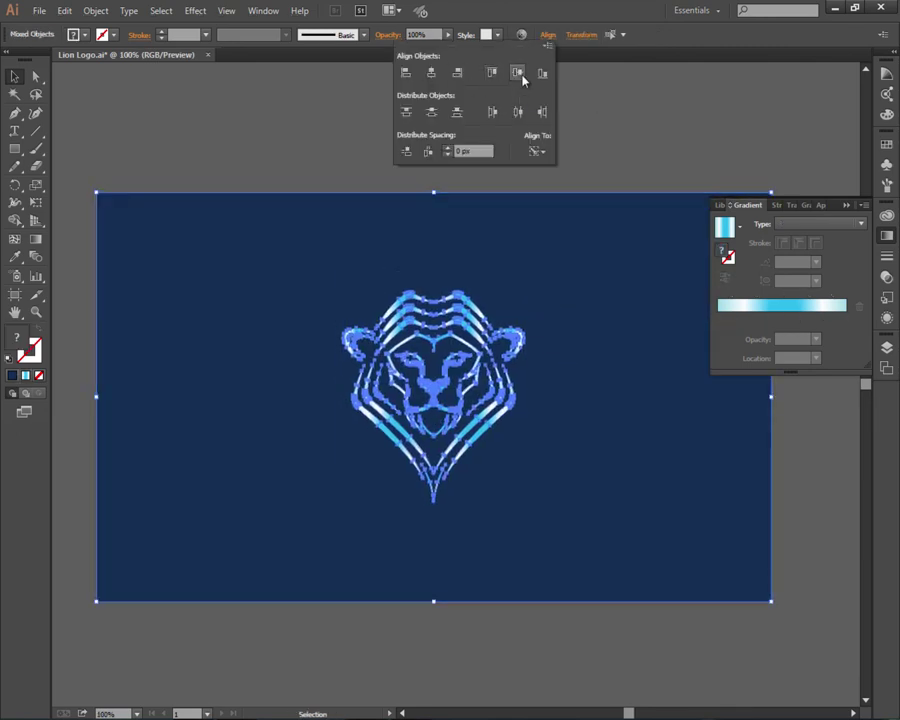
{"action": "left_click", "coordinate": [587, 171]}
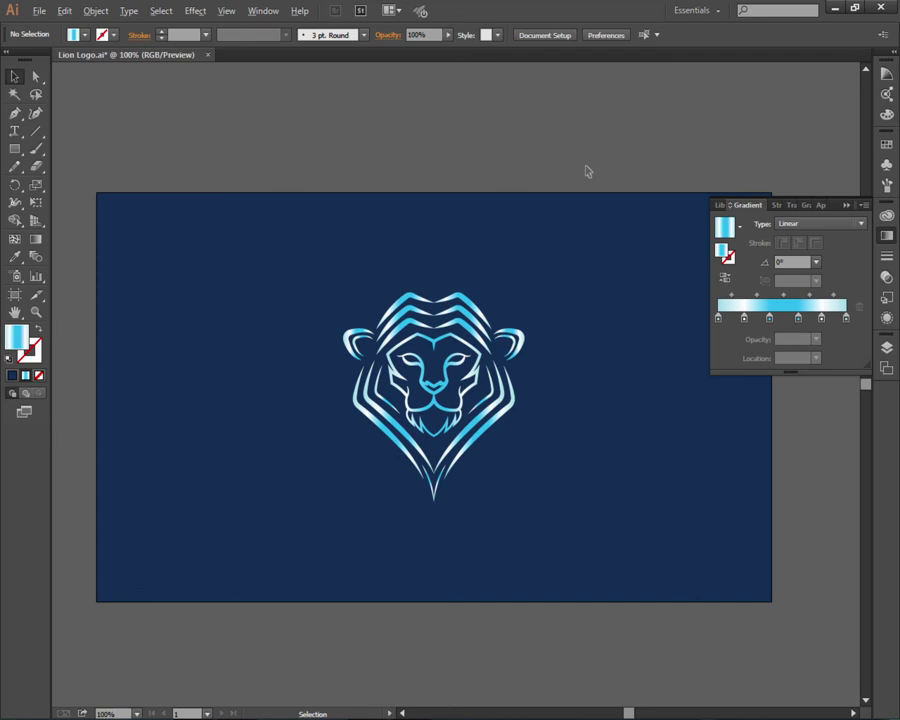
{"action": "left_click", "coordinate": [456, 262]}
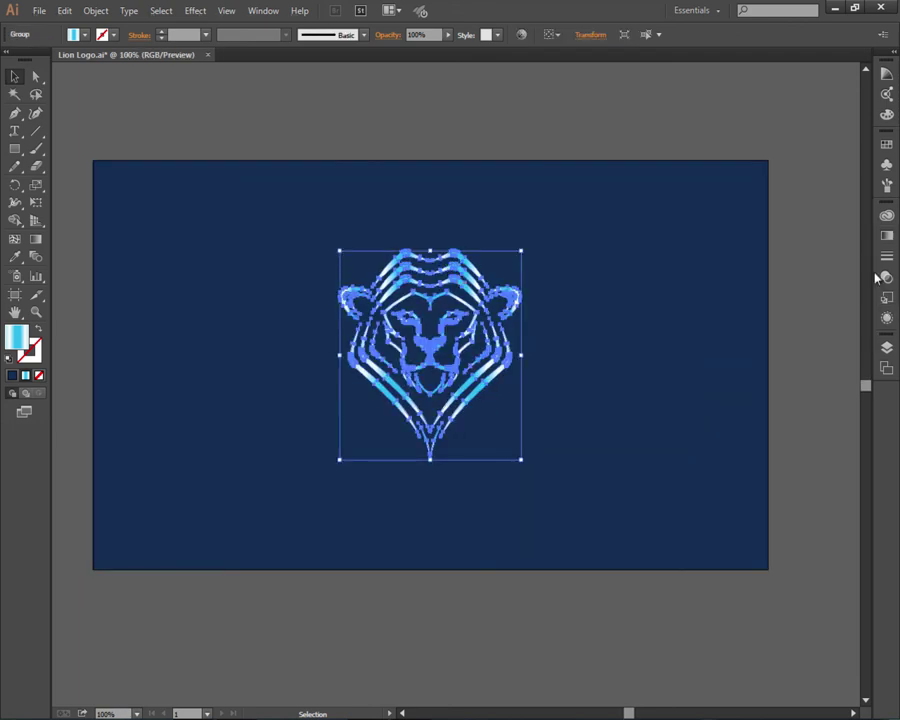
Step: Move the lion gradient's leftmost and rightmost cyan-white stops slightly inward and fine-tune the right stop
{"action": "left_click", "coordinate": [893, 239]}
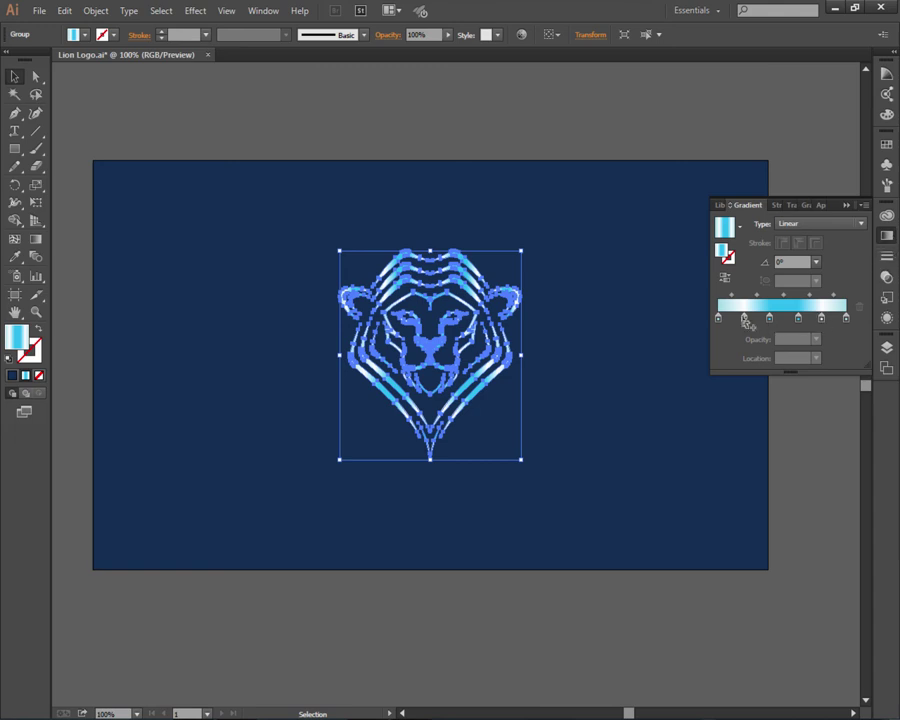
{"action": "left_click_drag", "start_coordinate": [717, 319], "coordinate": [729, 319]}
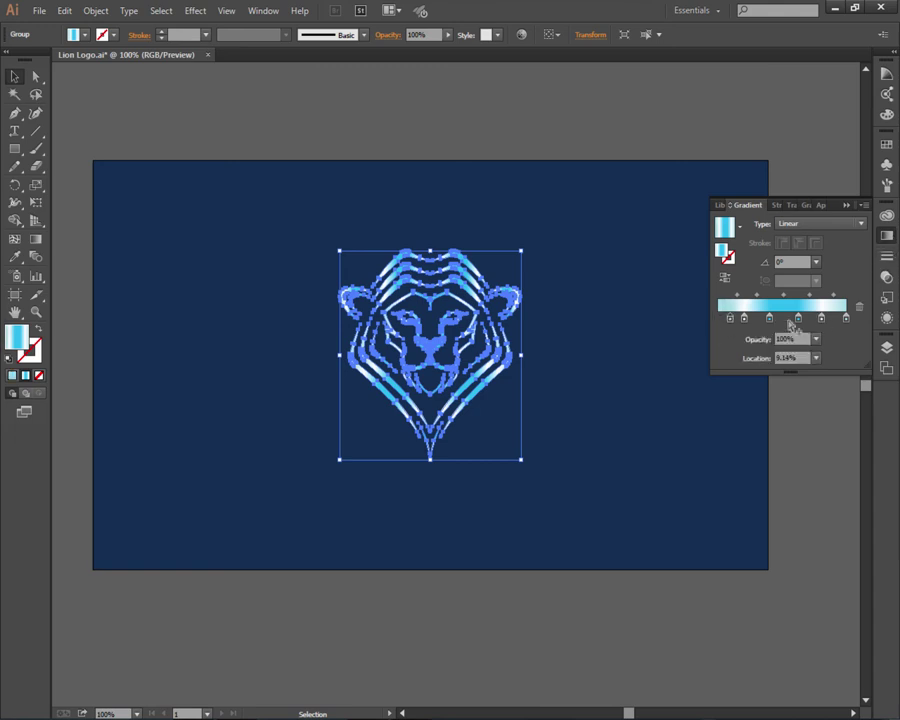
{"action": "mouse_move", "coordinate": [846, 319]}
{"action": "left_mouse_down"}
{"action": "mouse_move", "coordinate": [846, 330]}
{"action": "mouse_move", "coordinate": [838, 324]}
{"action": "left_mouse_up"}
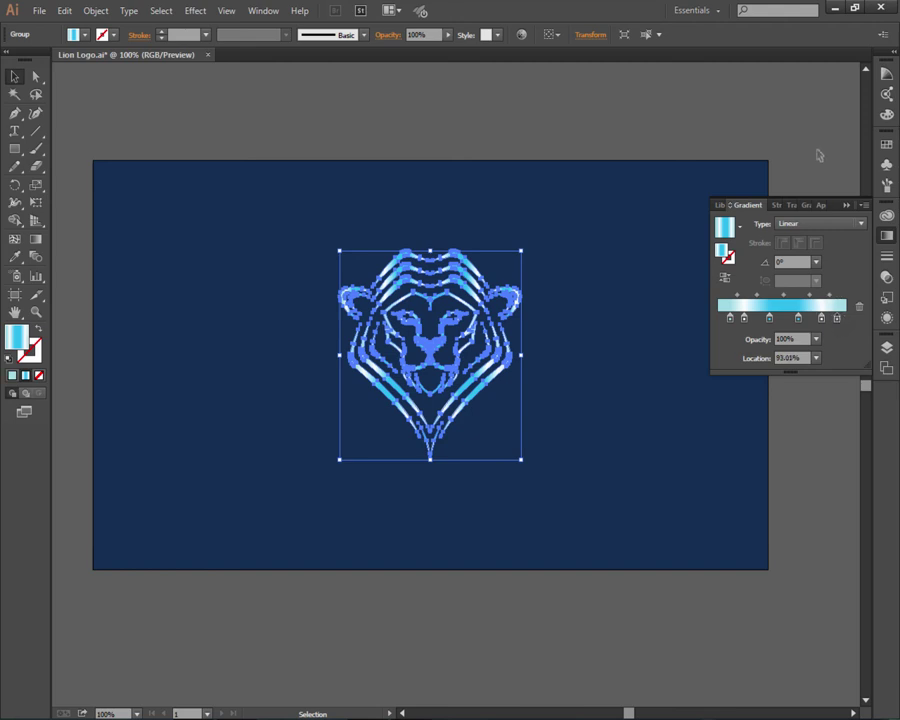
{"action": "left_click", "coordinate": [818, 155]}
{"action": "key", "text": "ctrl+z"}
{"action": "left_click", "coordinate": [769, 319]}
{"action": "left_click_drag", "start_coordinate": [838, 321], "coordinate": [836, 322]}
{"action": "left_click", "coordinate": [821, 319]}
{"action": "left_click", "coordinate": [835, 318]}
{"action": "left_click", "coordinate": [827, 416]}
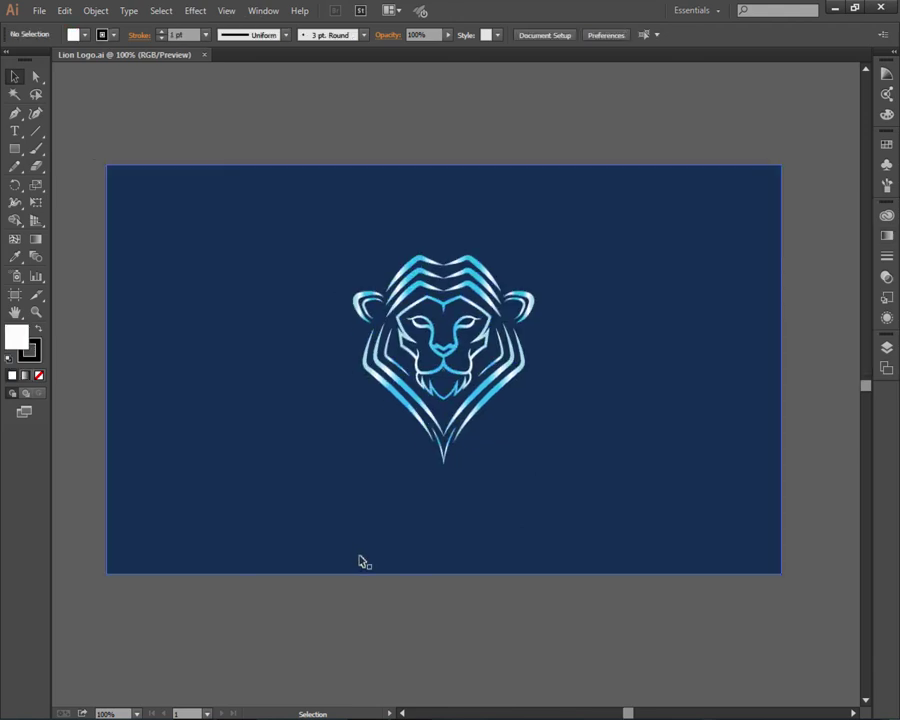
Step: Fill the background rectangle with the darker navy #091626
{"action": "left_click", "coordinate": [224, 383]}
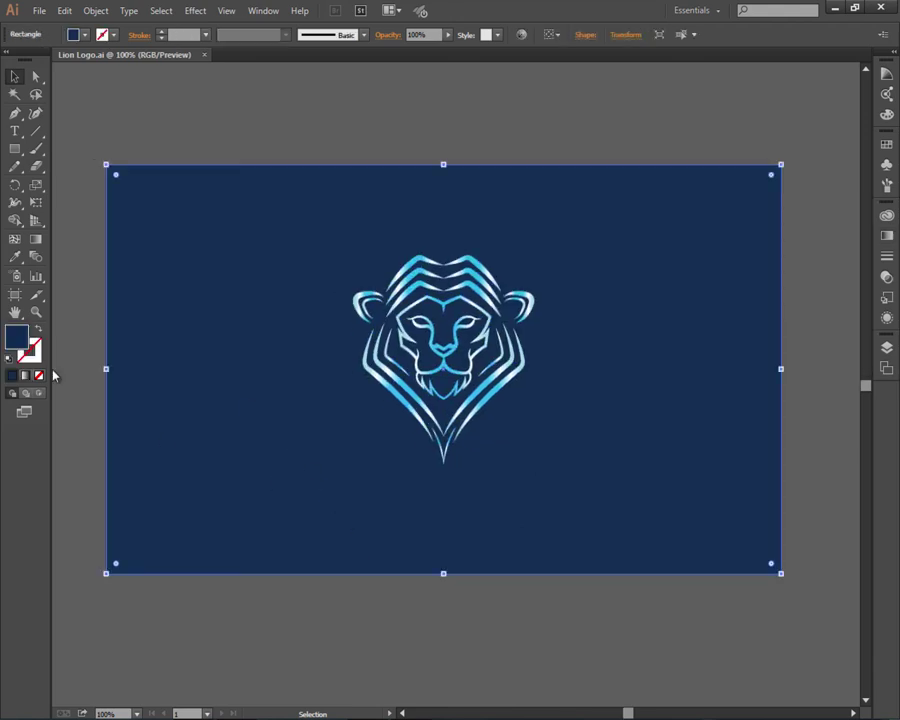
{"action": "double_click", "coordinate": [20, 342]}
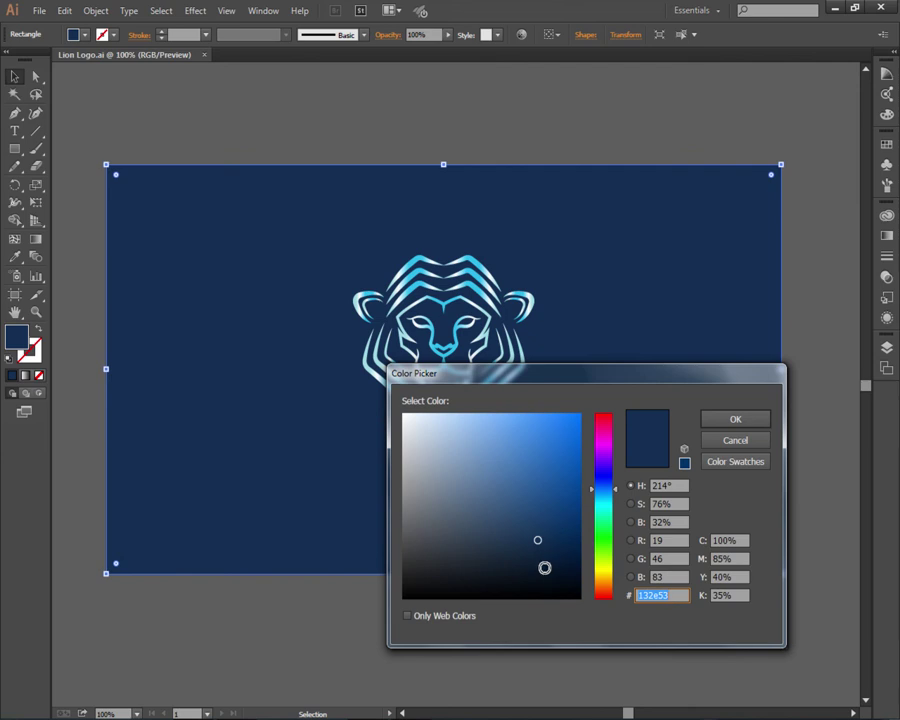
{"action": "left_click", "coordinate": [538, 572]}
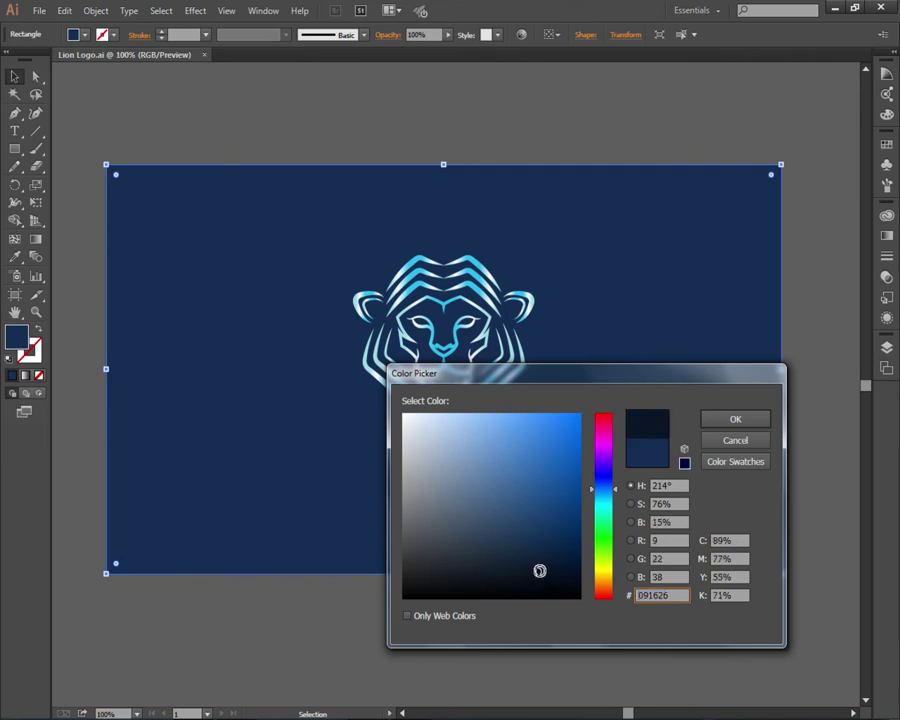
{"action": "left_click", "coordinate": [712, 420]}
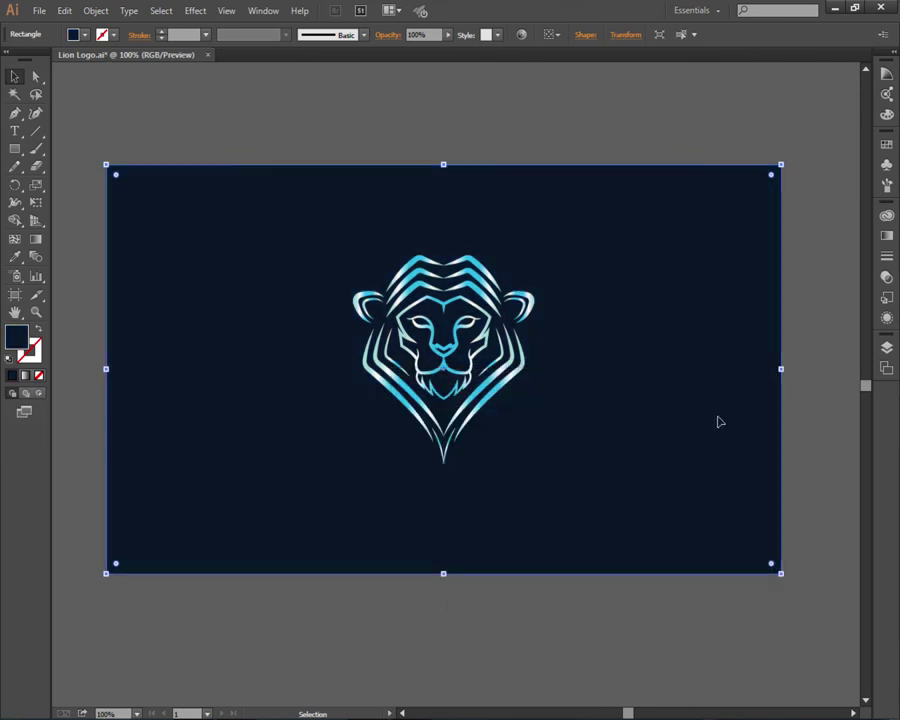
{"action": "left_click", "coordinate": [804, 377]}
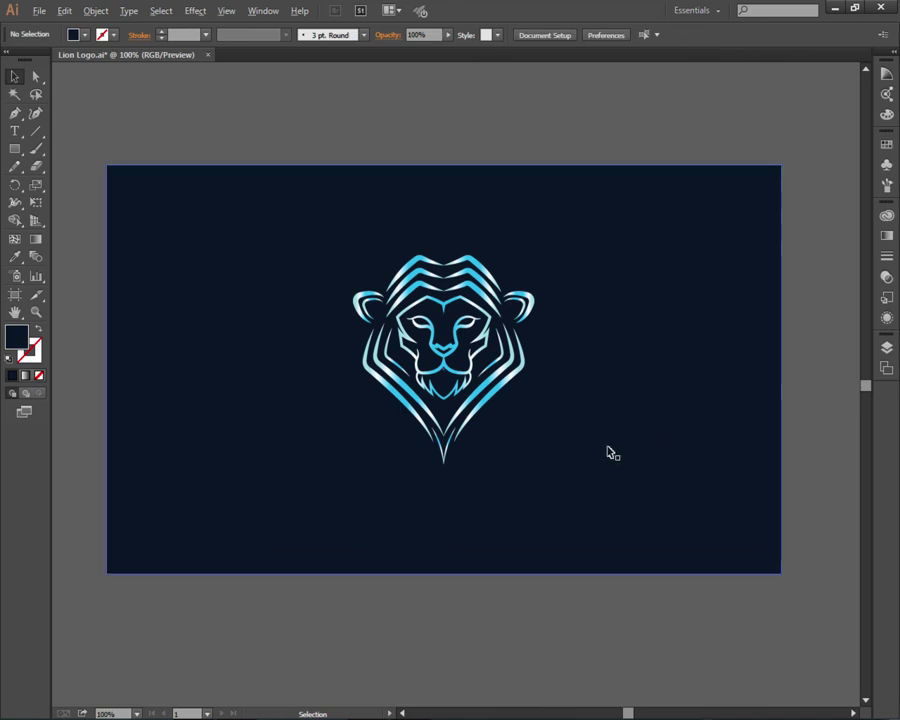
{"action": "scroll", "coordinate": [482, 627], "scroll_direction": "down", "scroll_amount": 1}
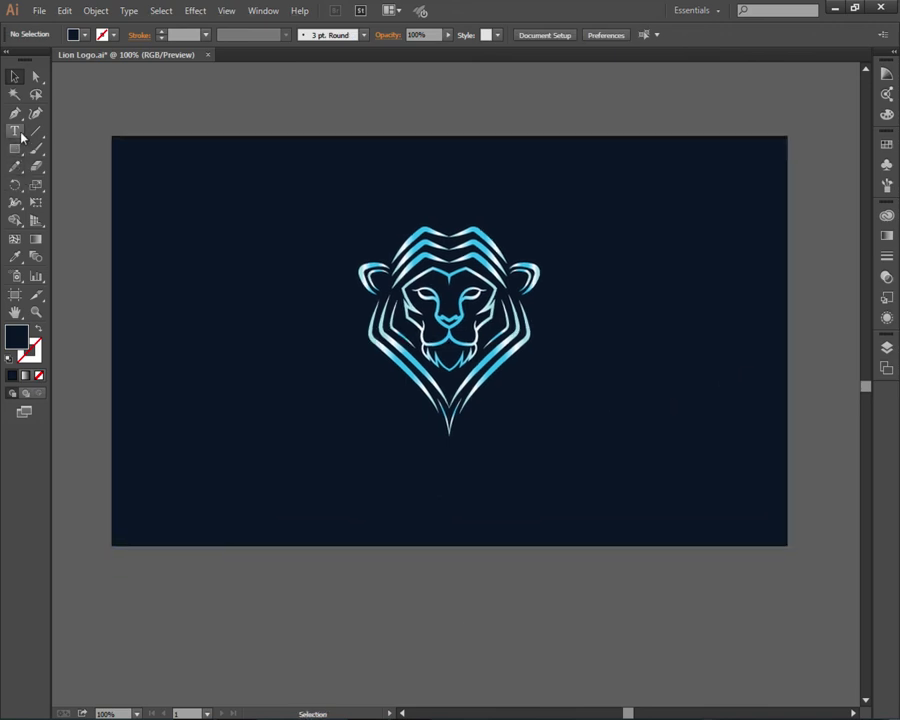
{"action": "left_click", "coordinate": [21, 136]}
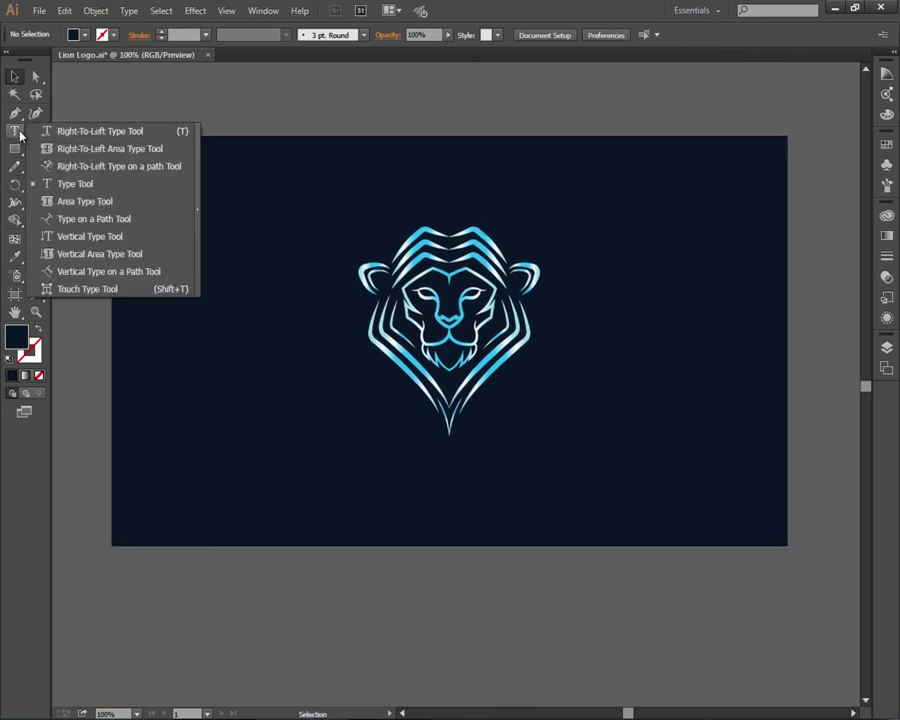
Step: Add a 'DIAMOND KING' text line below the artboard with the Type Tool
{"action": "left_click", "coordinate": [74, 185]}
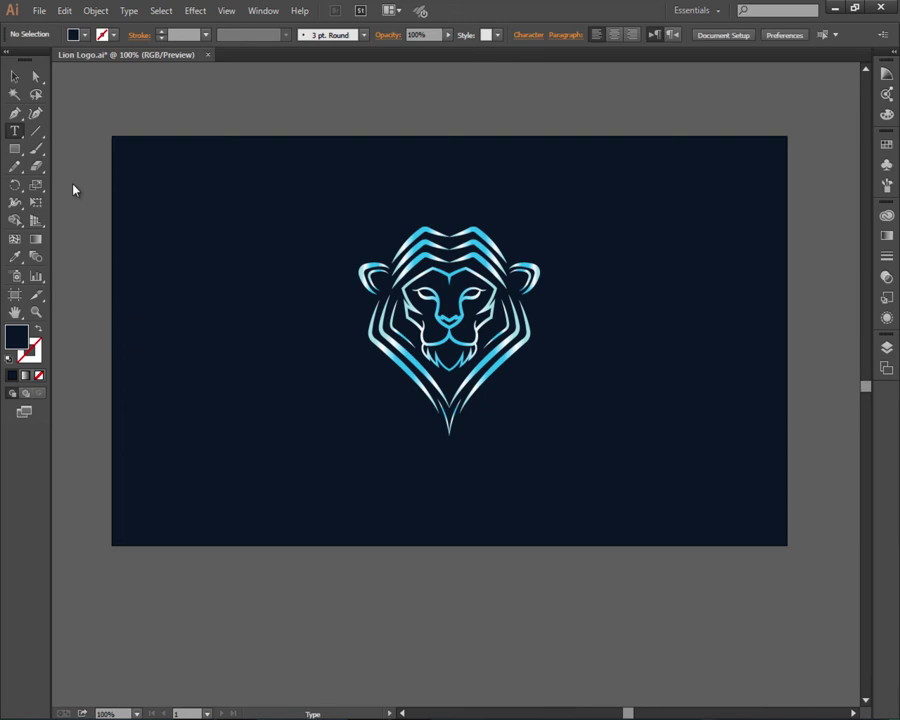
{"action": "left_click", "coordinate": [258, 587]}
{"action": "type", "text": "DIAMOND KING"}
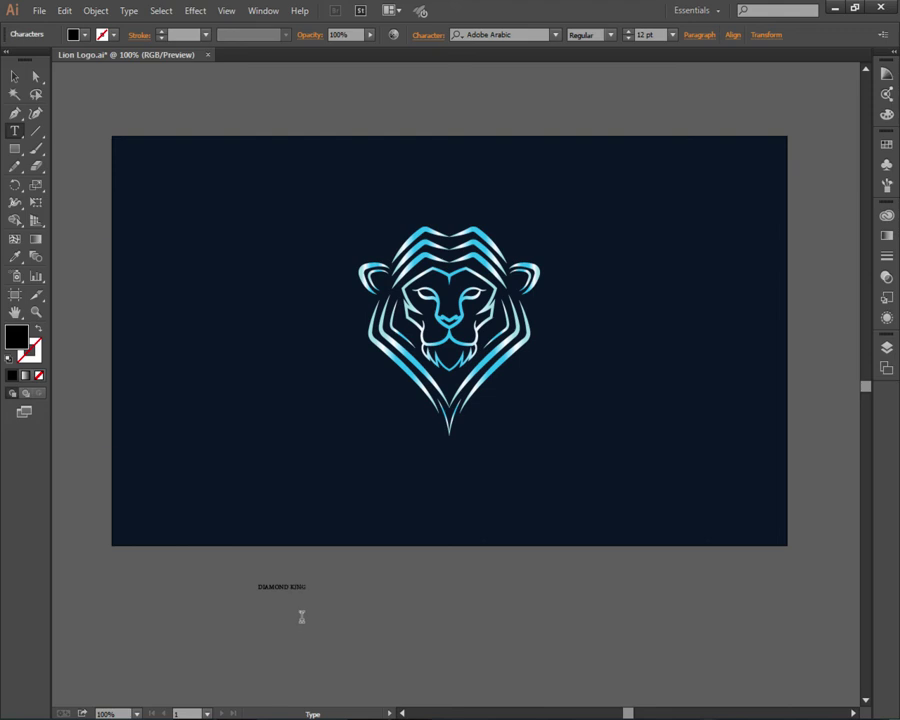
{"action": "left_click", "coordinate": [15, 76]}
{"action": "left_click", "coordinate": [282, 587]}
Step: Colour the DIAMOND KING text white by sampling it with the Eyedropper
{"action": "left_click_drag", "start_coordinate": [317, 628], "coordinate": [377, 612]}
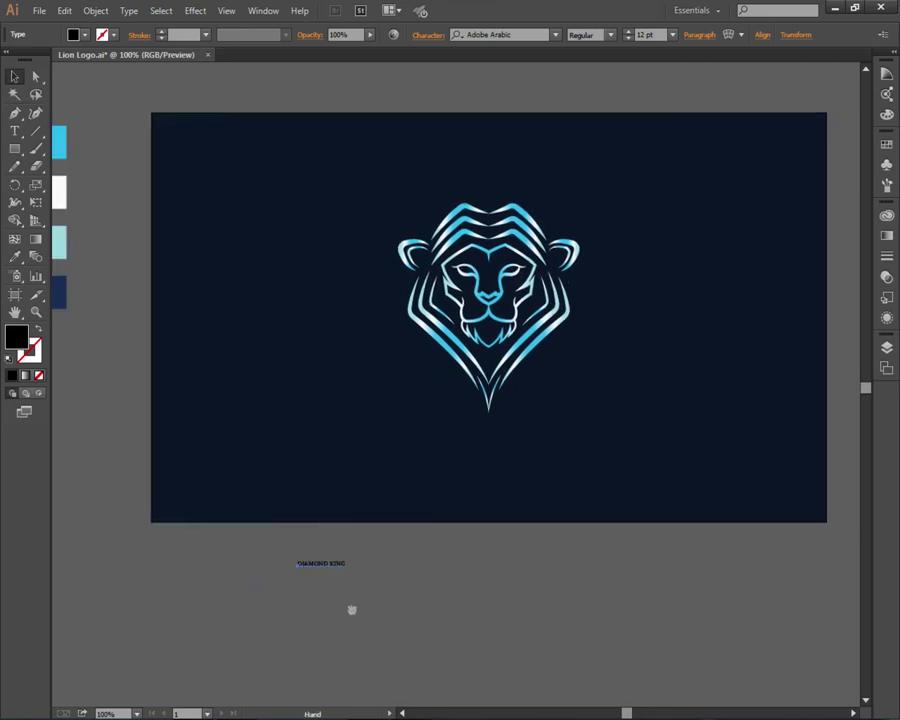
{"action": "key", "text": "i"}
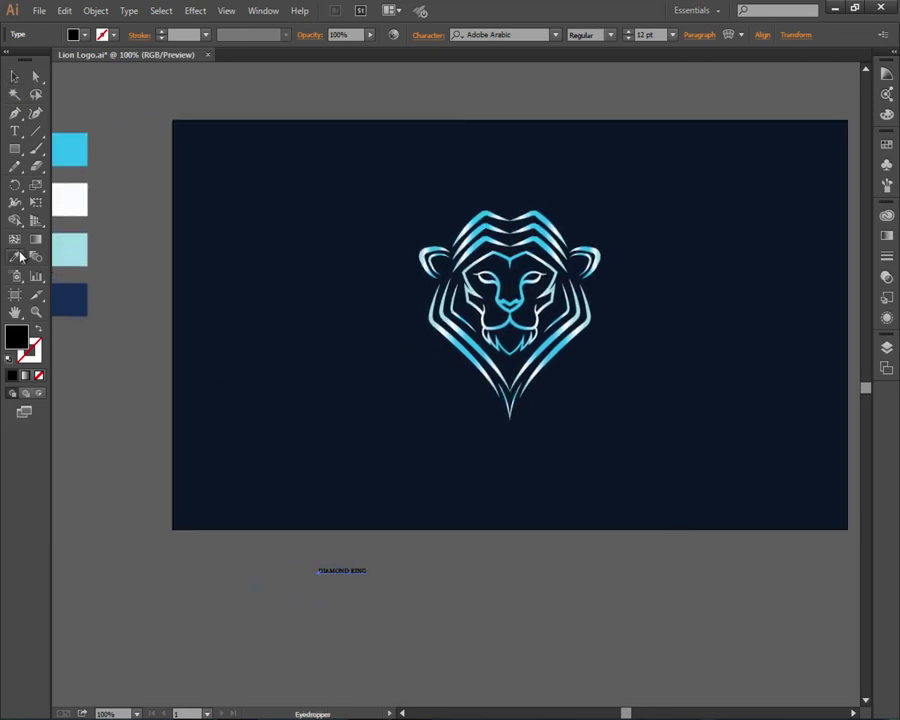
{"action": "left_click", "coordinate": [73, 206]}
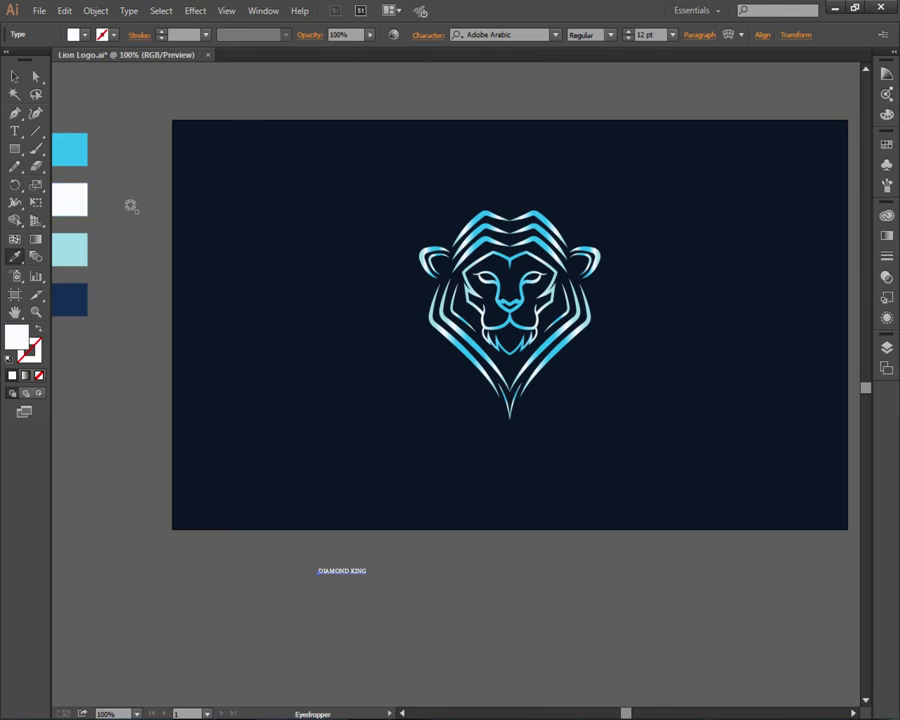
{"action": "left_click", "coordinate": [15, 77]}
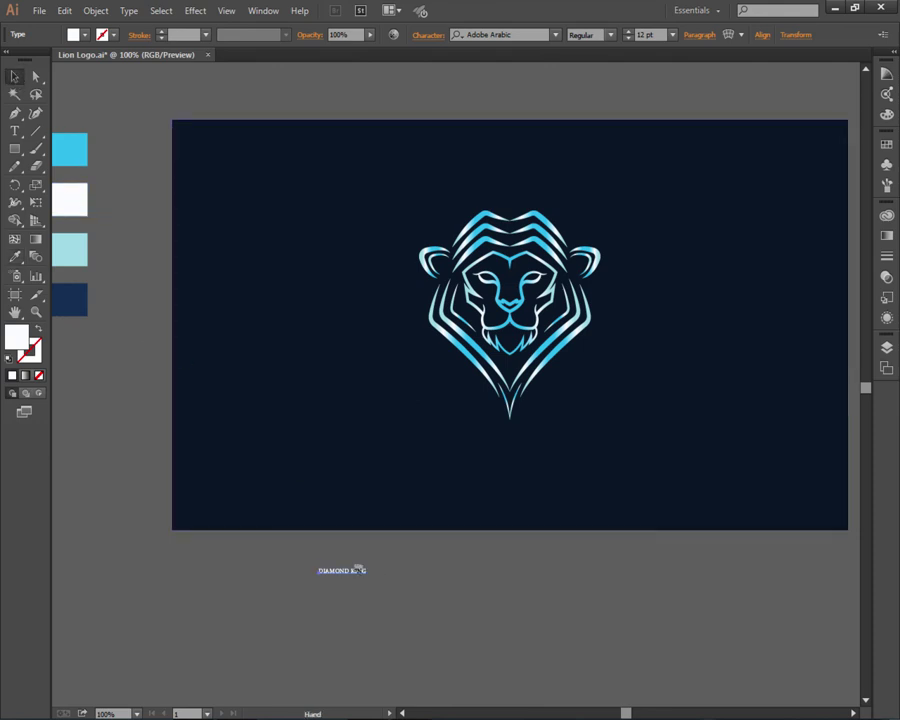
{"action": "mouse_move", "coordinate": [362, 566]}
{"action": "left_mouse_down"}
{"action": "mouse_move", "coordinate": [290, 576]}
{"action": "mouse_move", "coordinate": [443, 474]}
{"action": "mouse_move", "coordinate": [570, 508]}
{"action": "mouse_move", "coordinate": [560, 511]}
{"action": "left_mouse_up"}
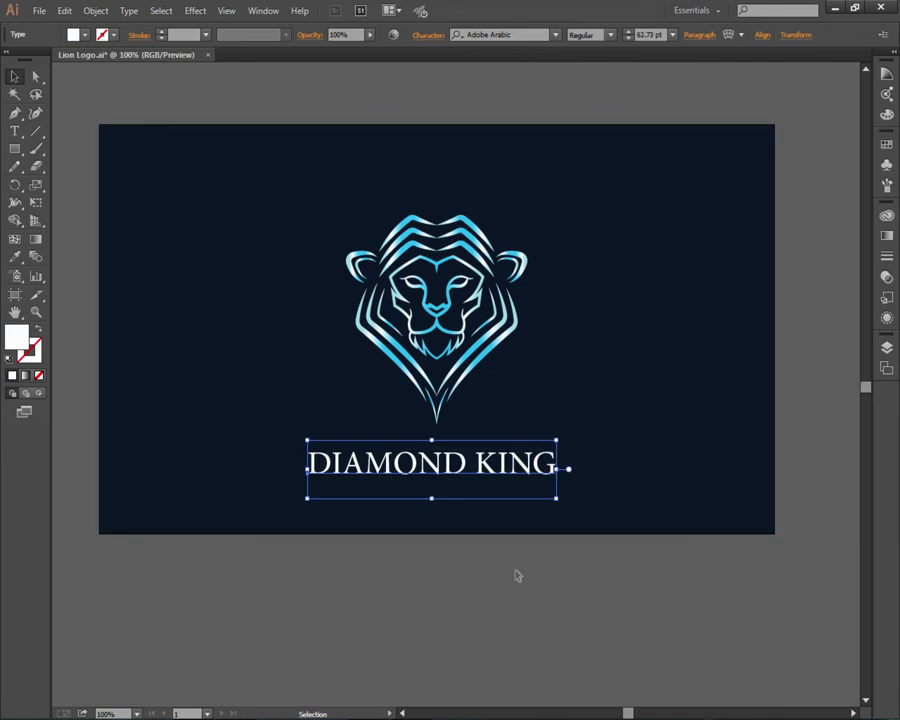
Step: Set the DIAMOND KING text font to Imprint MT Shadow in the Character panel
{"action": "left_click", "coordinate": [80, 88]}
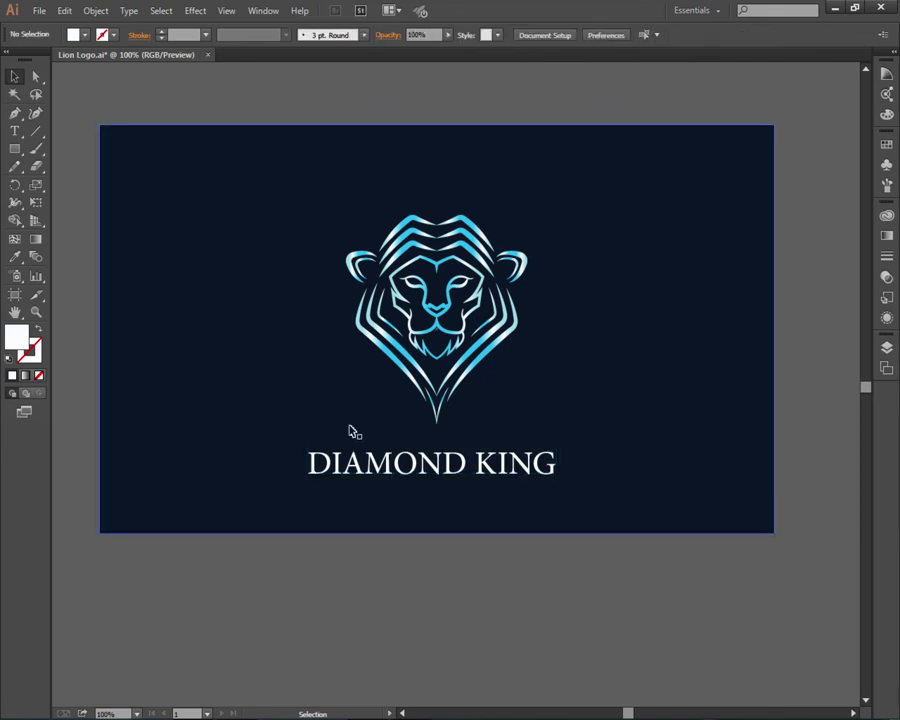
{"action": "left_click", "coordinate": [436, 466]}
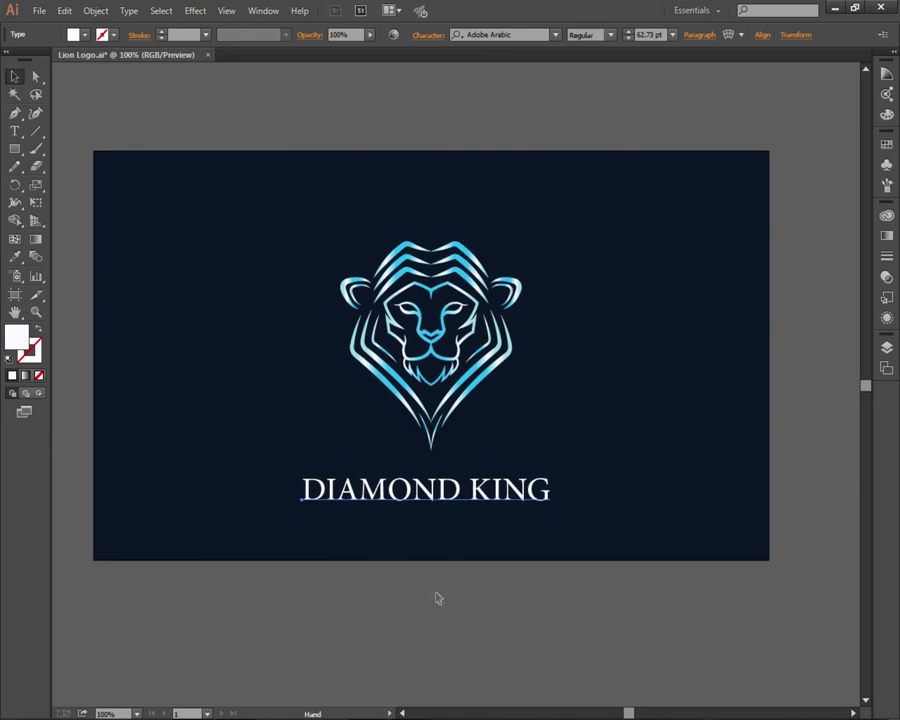
{"action": "left_click", "coordinate": [263, 10]}
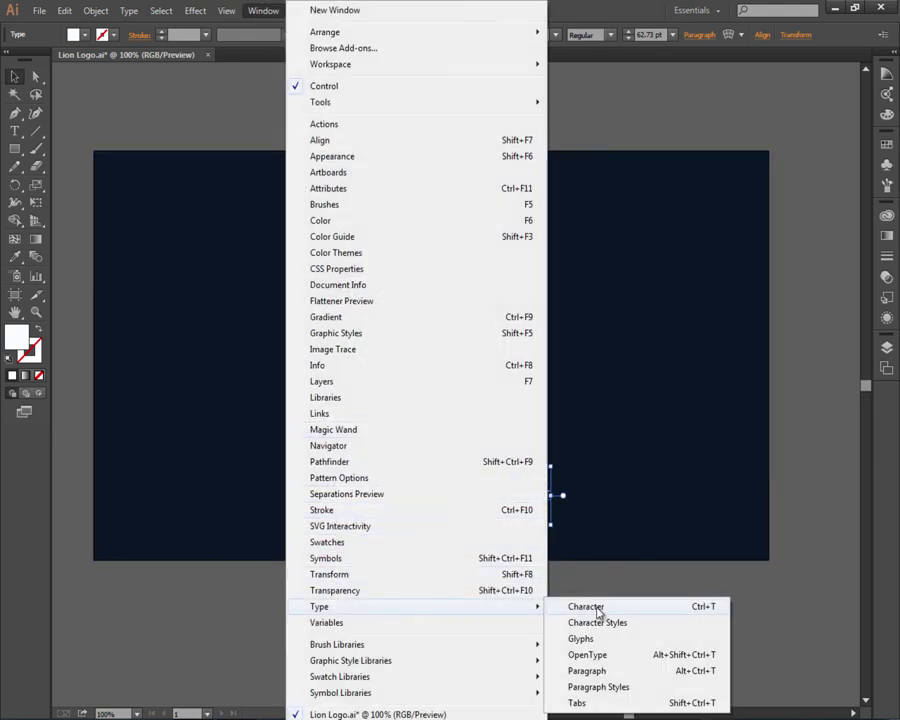
{"action": "left_click", "coordinate": [600, 608]}
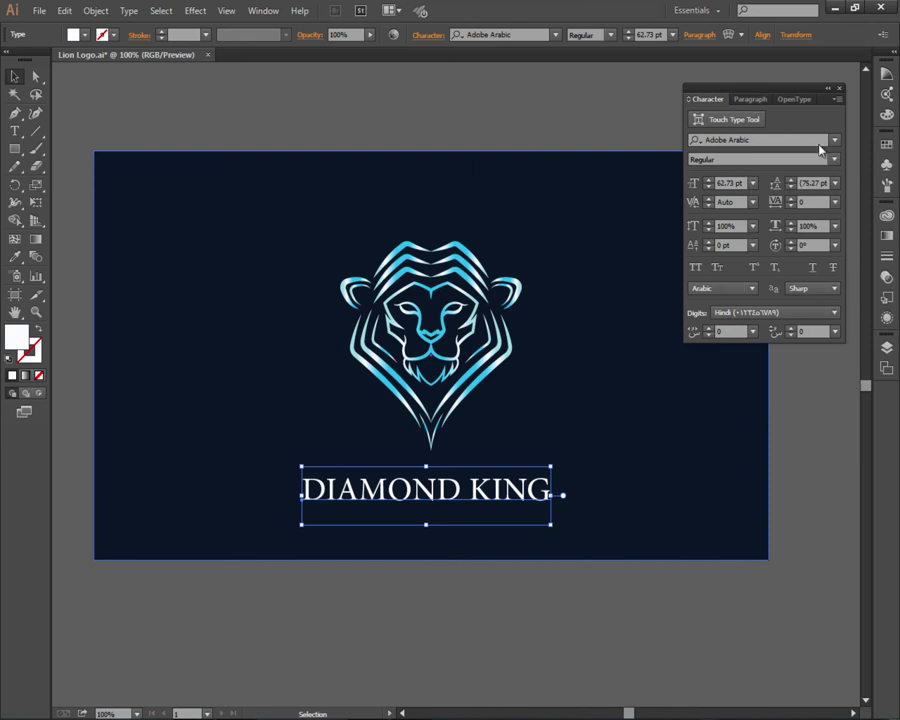
{"action": "left_click", "coordinate": [836, 142]}
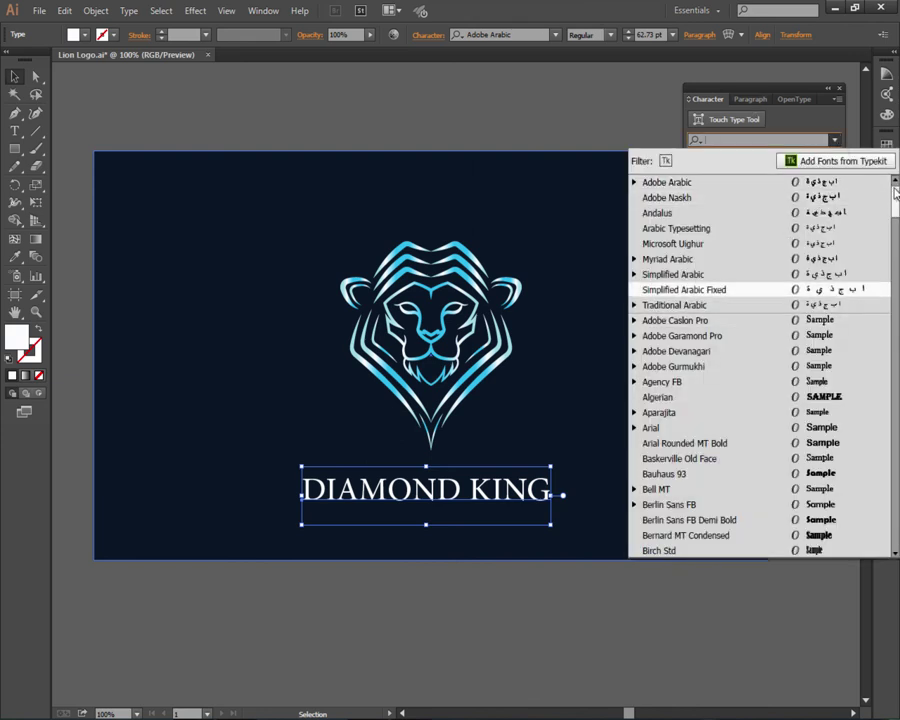
{"action": "left_click_drag", "start_coordinate": [895, 212], "coordinate": [895, 268]}
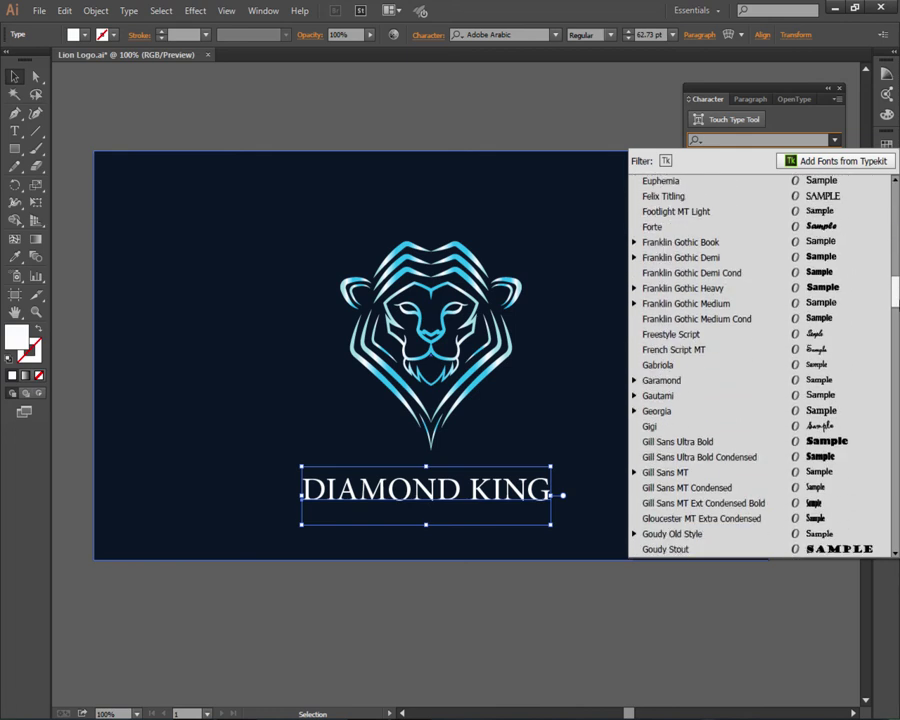
{"action": "left_click_drag", "start_coordinate": [895, 268], "coordinate": [896, 318]}
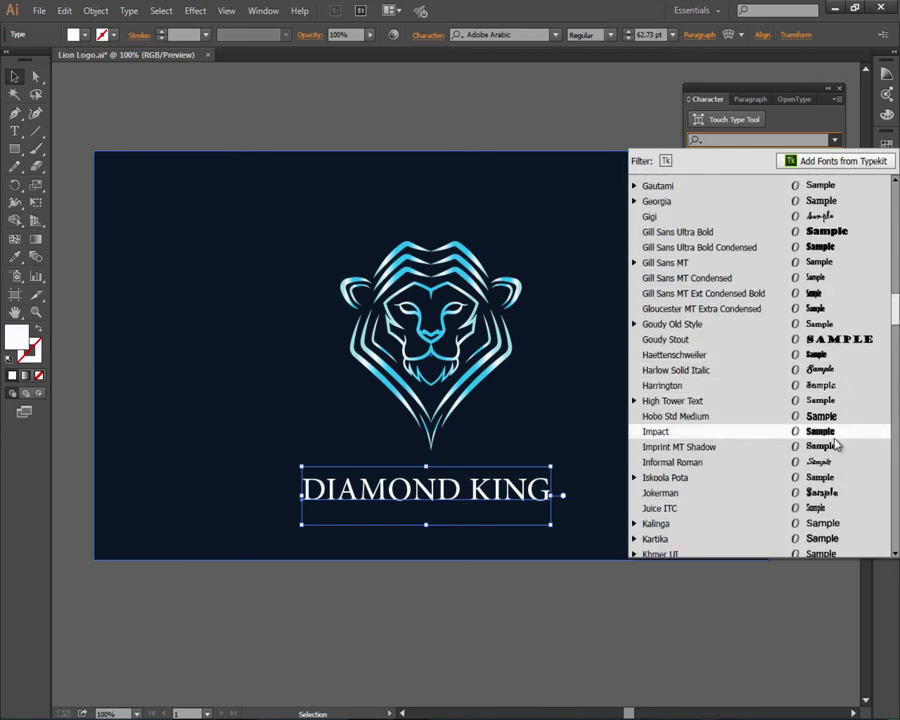
{"action": "left_click", "coordinate": [722, 448]}
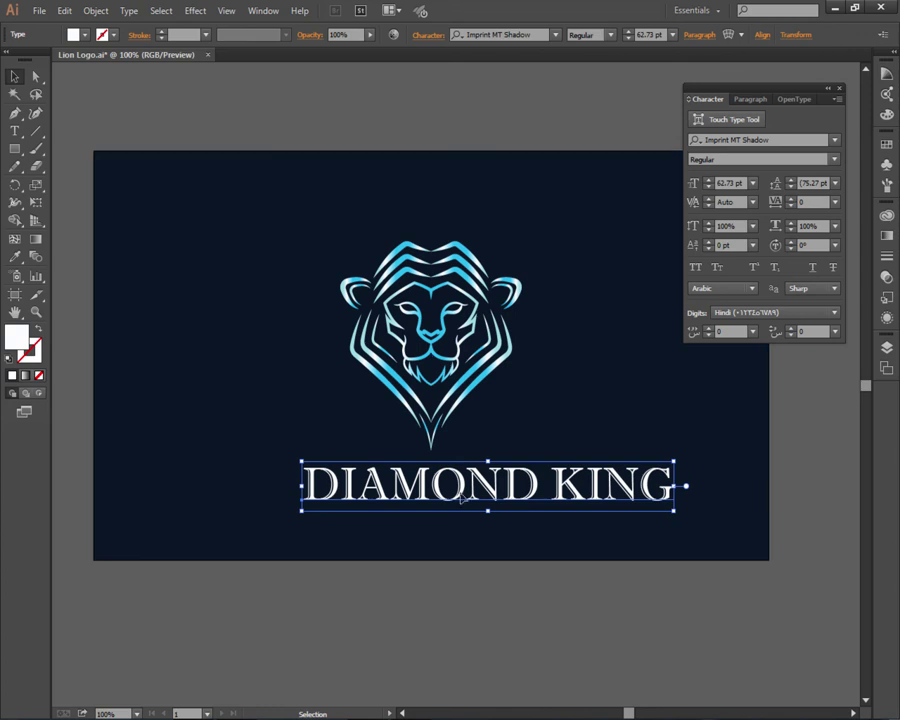
Step: Centre the lion and DIAMOND KING text horizontally on the artboard
{"action": "left_click", "coordinate": [461, 279], "text": "shift"}
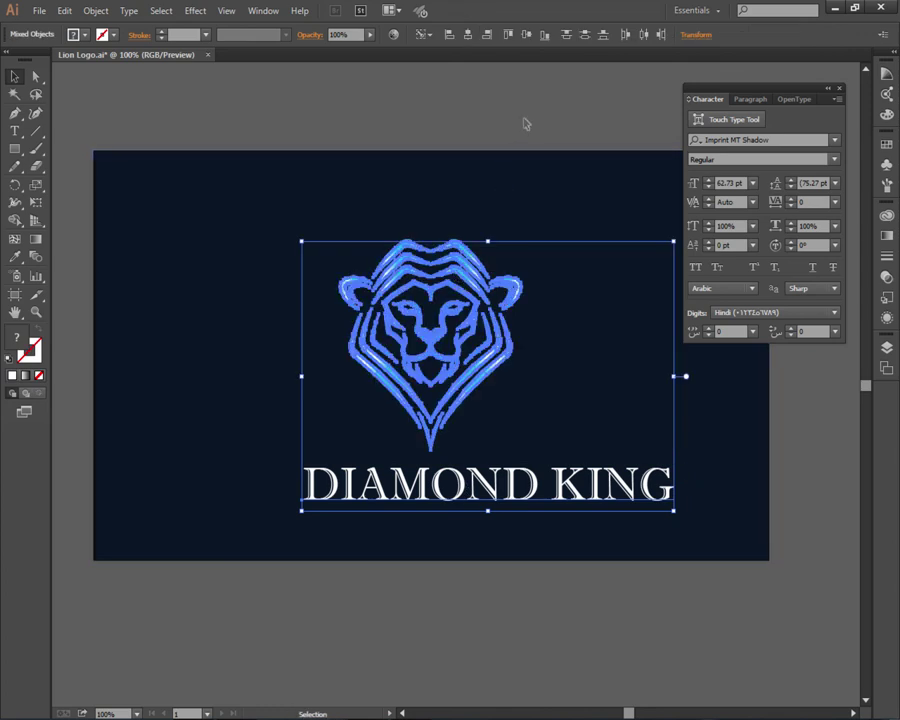
{"action": "left_click", "coordinate": [467, 34]}
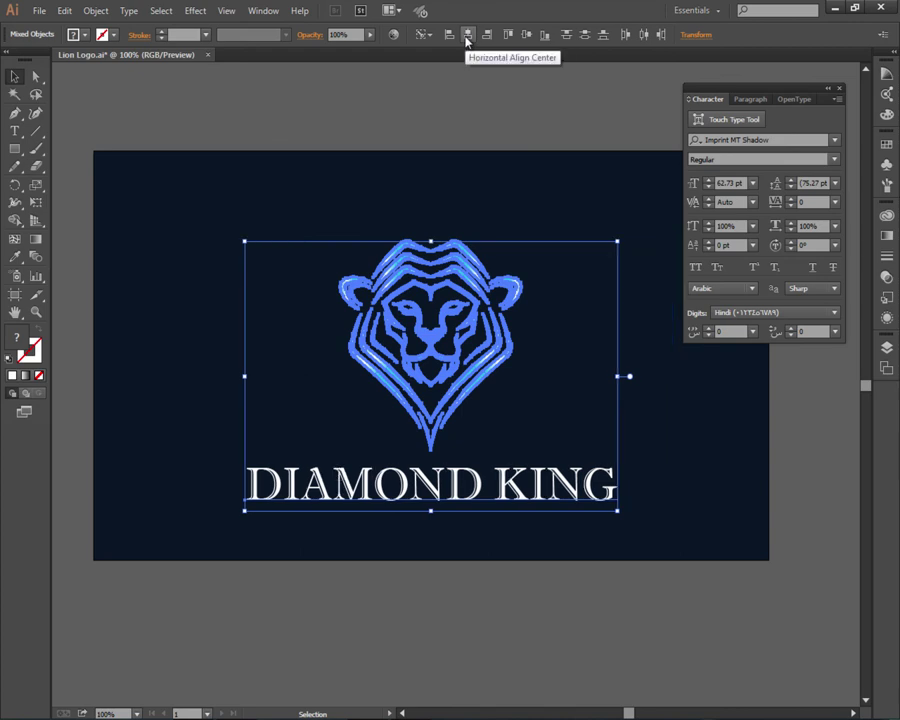
{"action": "left_click", "coordinate": [503, 121]}
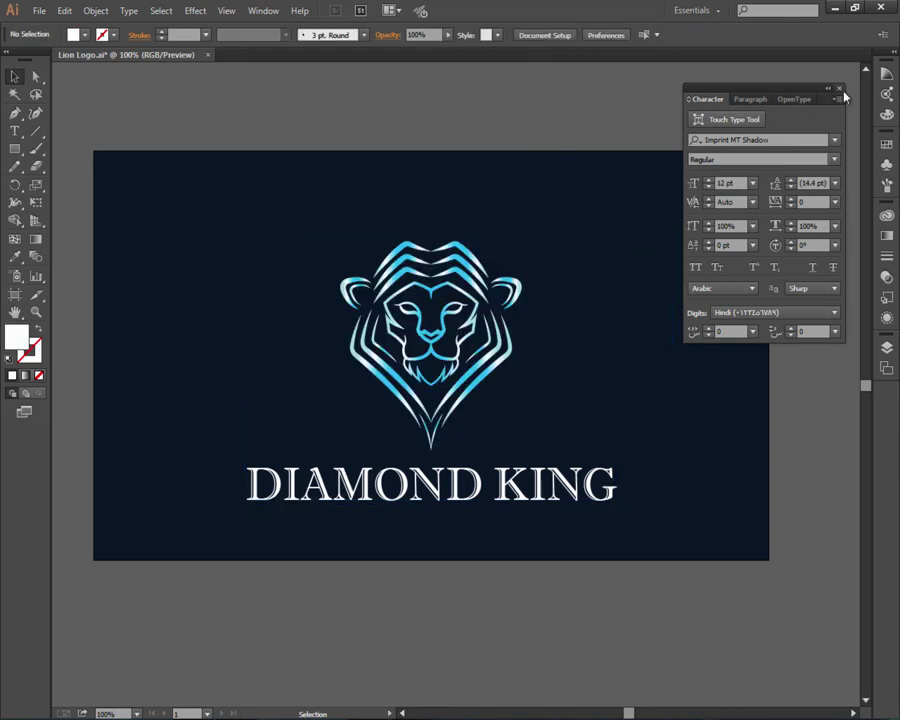
{"action": "left_click", "coordinate": [840, 89]}
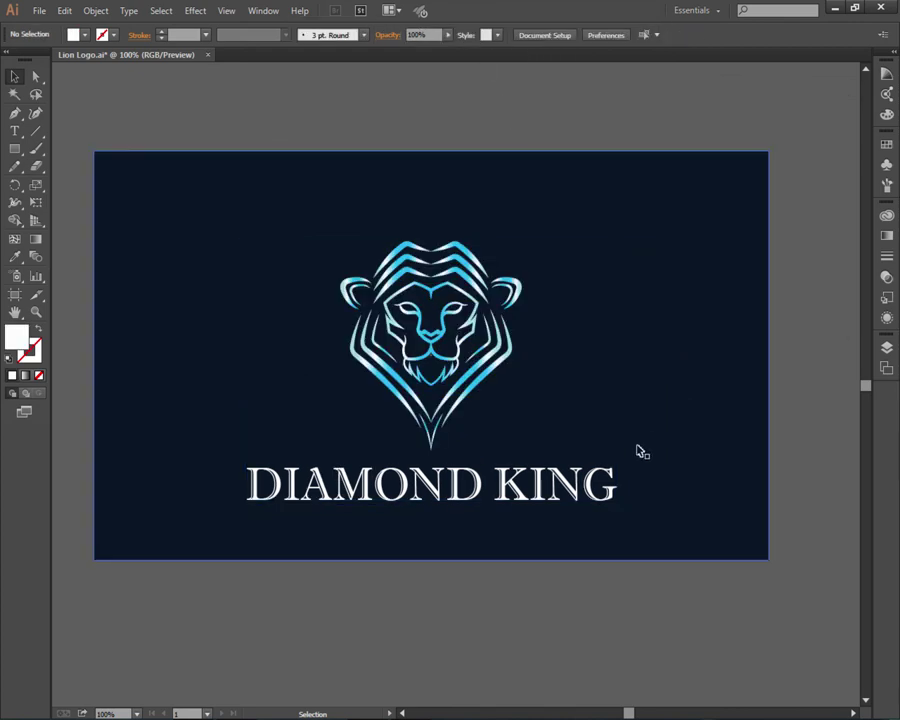
Step: Scale the DIAMOND KING text down slightly to about 59.41 pt
{"action": "scroll", "coordinate": [498, 583], "scroll_direction": "down", "scroll_amount": 1}
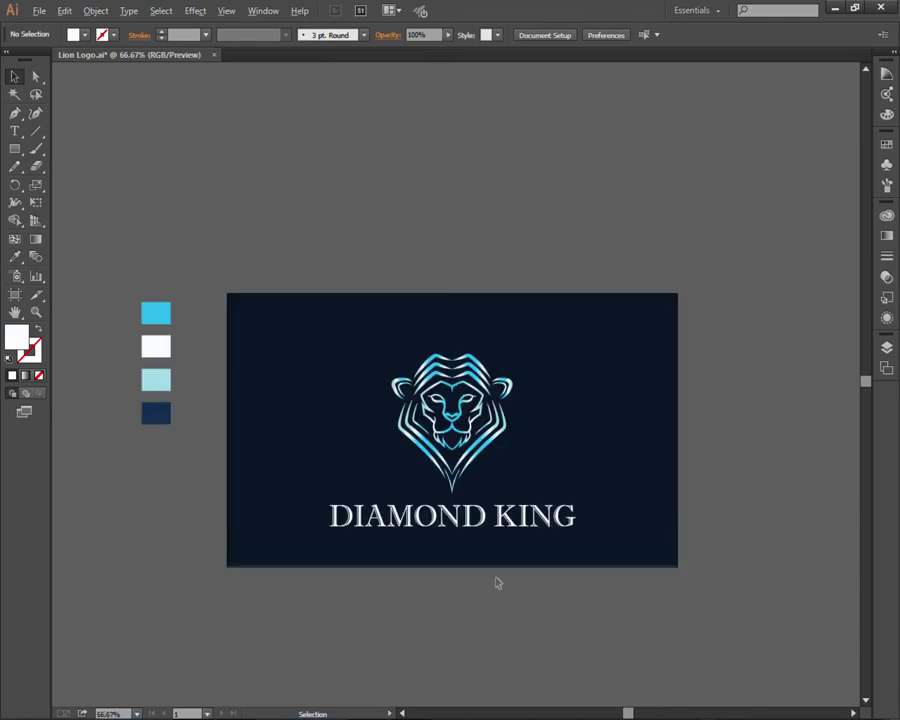
{"action": "scroll", "coordinate": [498, 583], "scroll_direction": "up", "scroll_amount": 1}
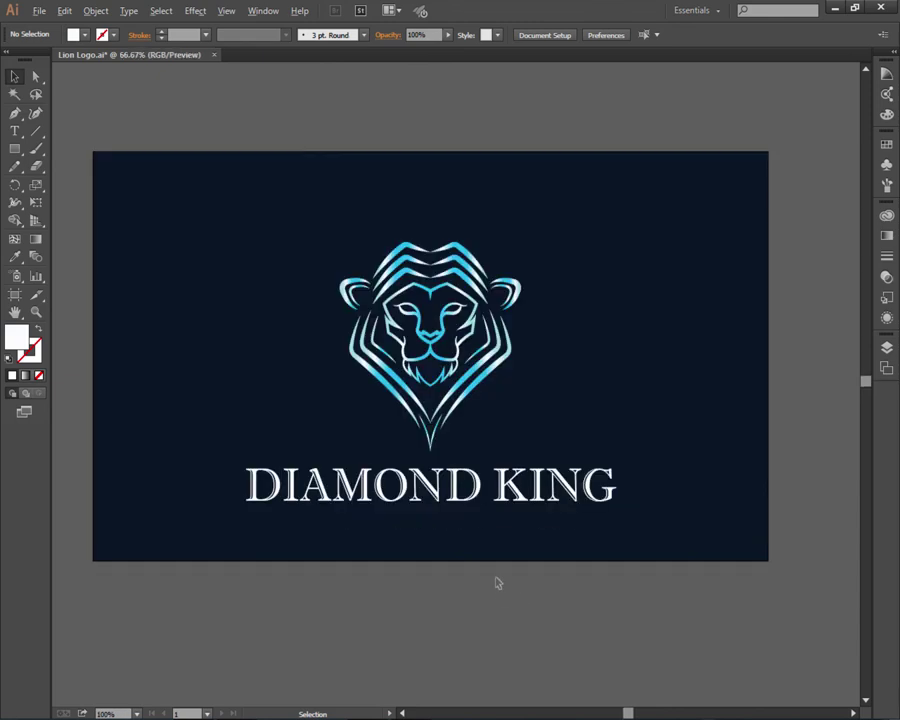
{"action": "scroll", "coordinate": [498, 583], "scroll_direction": "down", "scroll_amount": 1}
{"action": "scroll", "coordinate": [498, 583], "scroll_direction": "up", "scroll_amount": 1}
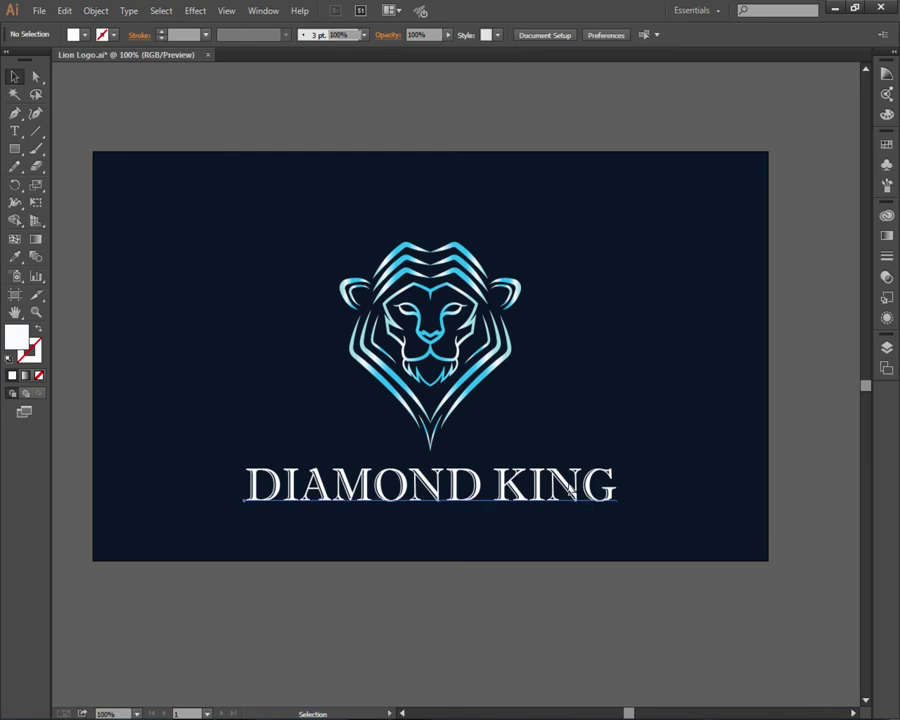
{"action": "left_click", "coordinate": [596, 500]}
{"action": "left_click_drag", "start_coordinate": [616, 513], "coordinate": [607, 510]}
{"action": "left_click", "coordinate": [548, 603]}
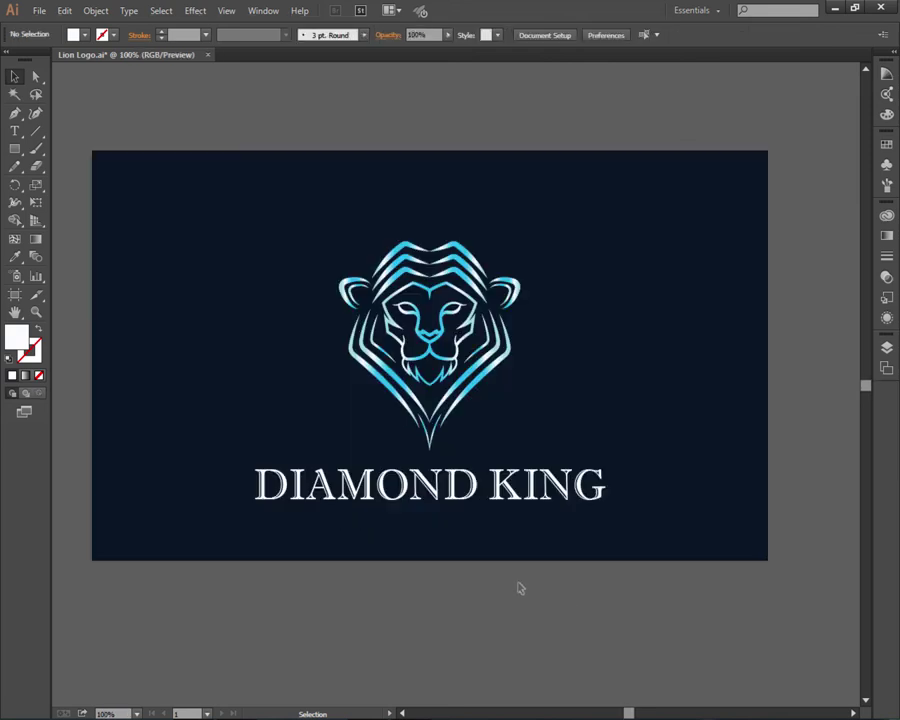
{"action": "scroll", "coordinate": [520, 588], "scroll_direction": "down", "scroll_amount": 1}
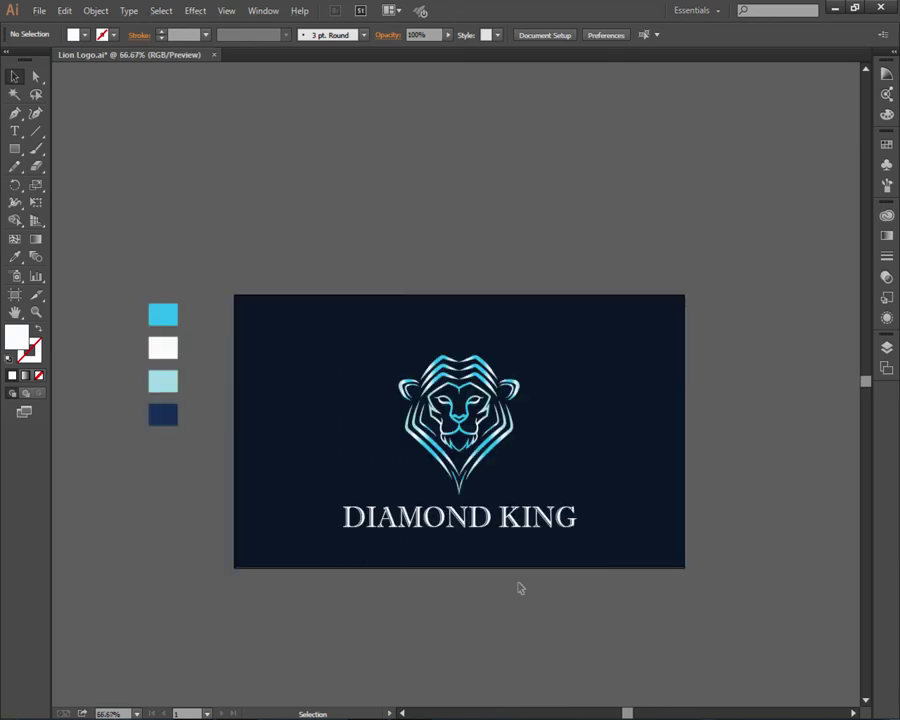
{"action": "left_click_drag", "start_coordinate": [522, 650], "coordinate": [506, 578]}
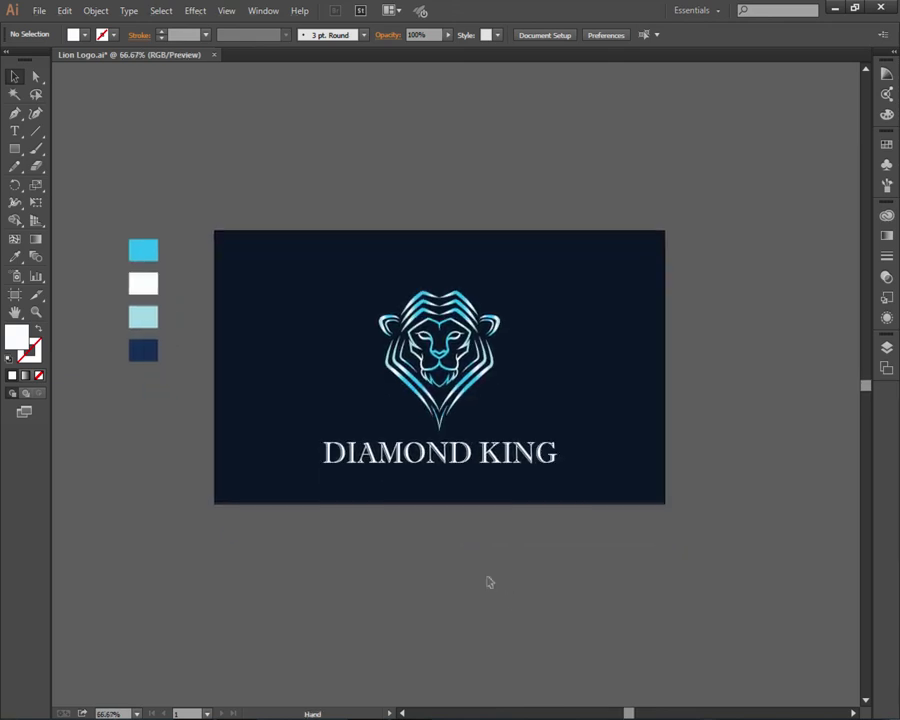
{"action": "scroll", "coordinate": [436, 463], "scroll_direction": "up", "scroll_amount": 1}
{"action": "scroll", "coordinate": [436, 460], "scroll_direction": "up", "scroll_amount": 1}
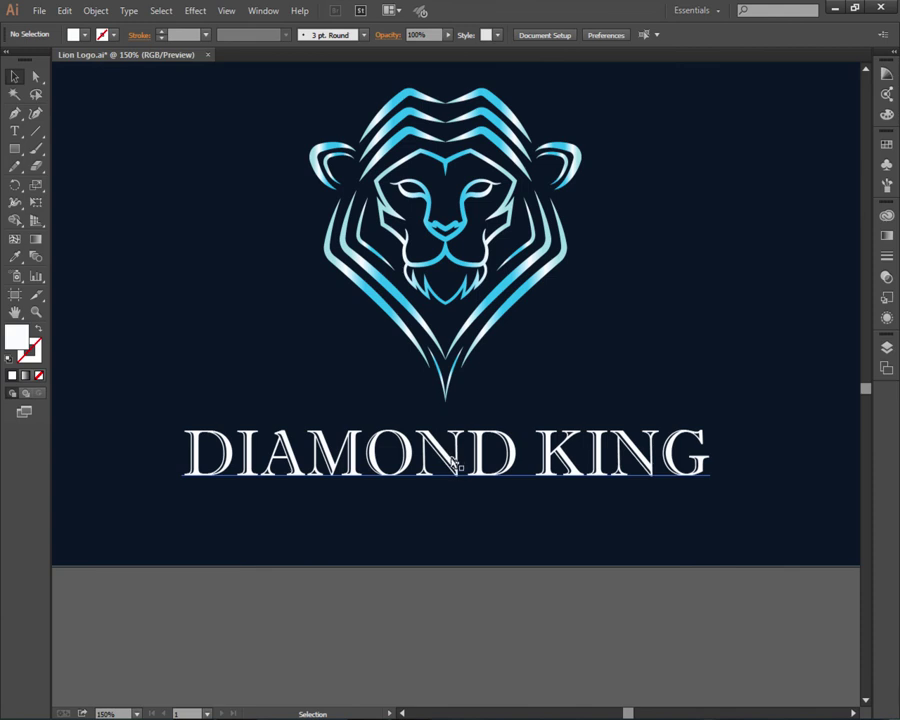
{"action": "left_click", "coordinate": [455, 463]}
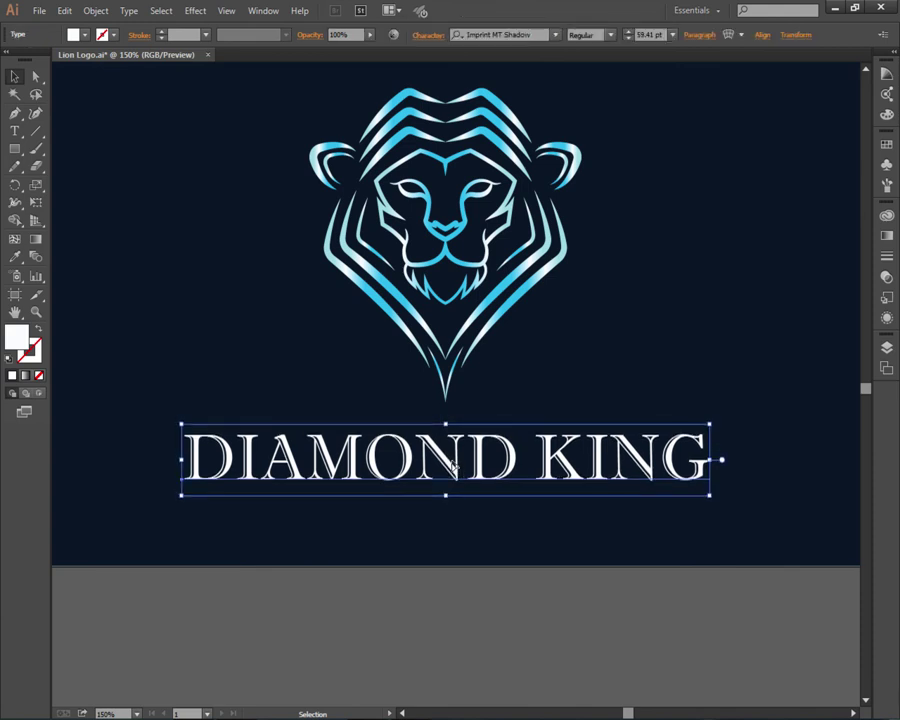
Step: Nudge the DIAMOND KING text down slightly with Shift+Down
{"action": "key", "text": "shift+Down"}
{"action": "left_click", "coordinate": [483, 616]}
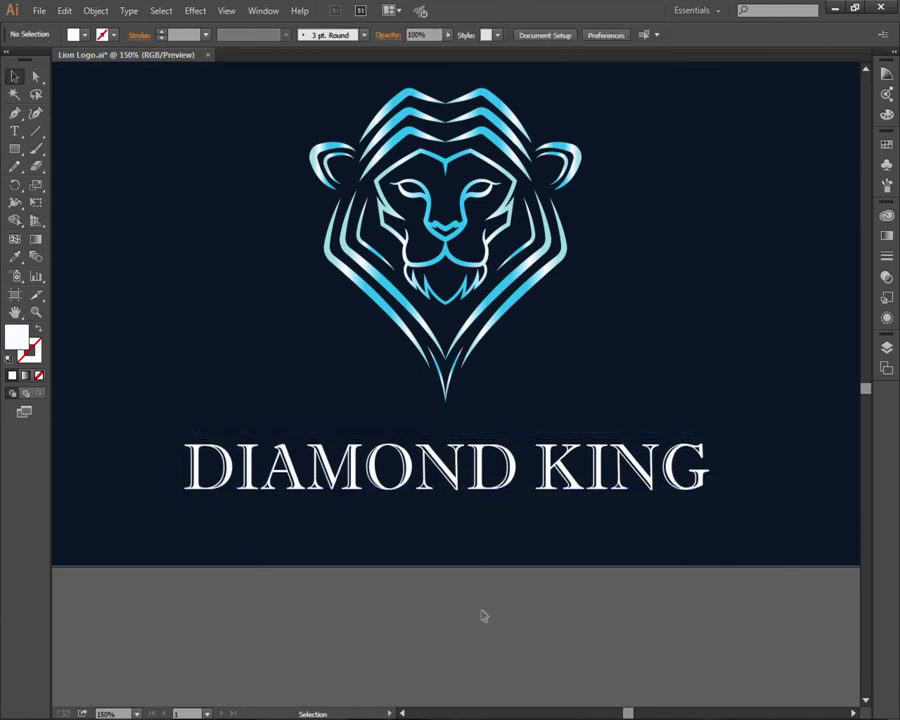
{"action": "scroll", "coordinate": [483, 615], "scroll_direction": "down", "scroll_amount": 1}
{"action": "scroll", "coordinate": [483, 613], "scroll_direction": "down", "scroll_amount": 1}
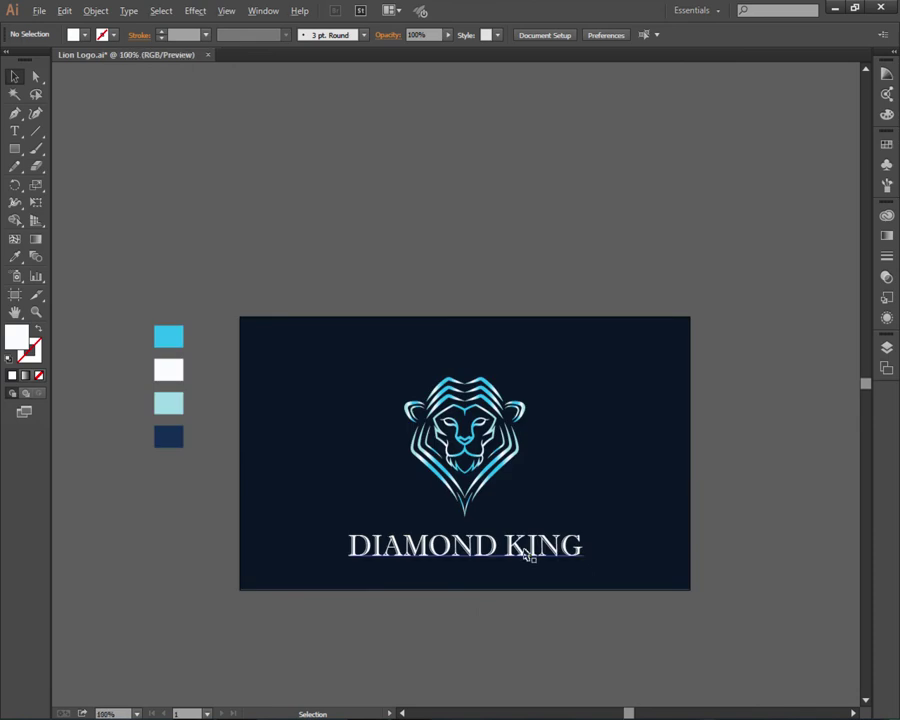
{"action": "scroll", "coordinate": [526, 545], "scroll_direction": "up", "scroll_amount": 3}
{"action": "scroll", "coordinate": [526, 543], "scroll_direction": "down", "scroll_amount": 1}
{"action": "left_click_drag", "start_coordinate": [531, 453], "coordinate": [551, 449]}
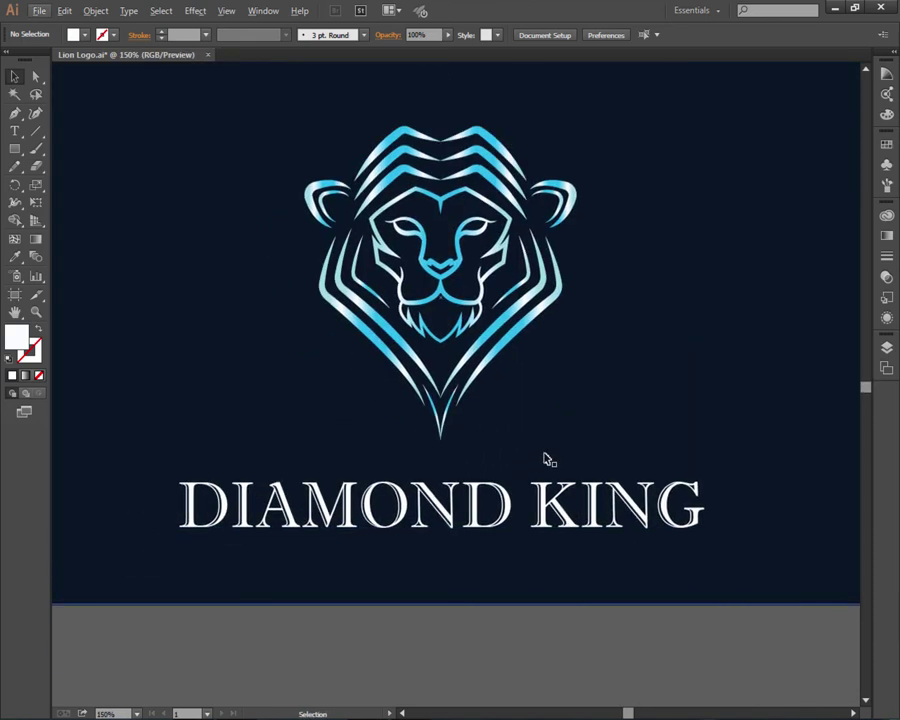
{"action": "scroll", "coordinate": [542, 456], "scroll_direction": "down", "scroll_amount": 1}
Step: Scale the DIAMOND KING text a little smaller from its corner handle
{"action": "left_click", "coordinate": [632, 505]}
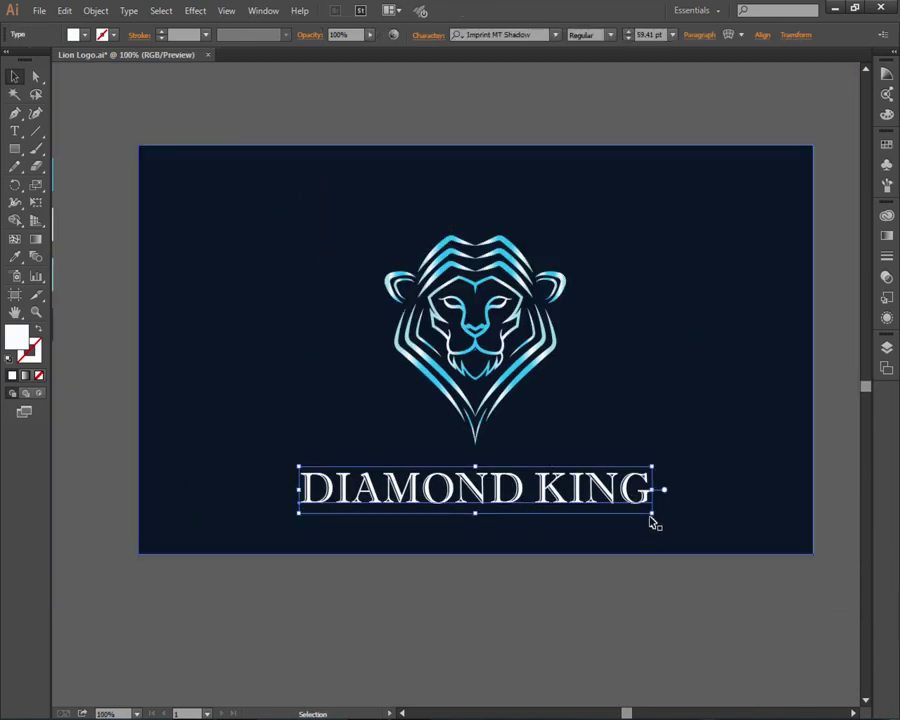
{"action": "left_click_drag", "start_coordinate": [652, 514], "coordinate": [636, 514]}
{"action": "left_click", "coordinate": [493, 605]}
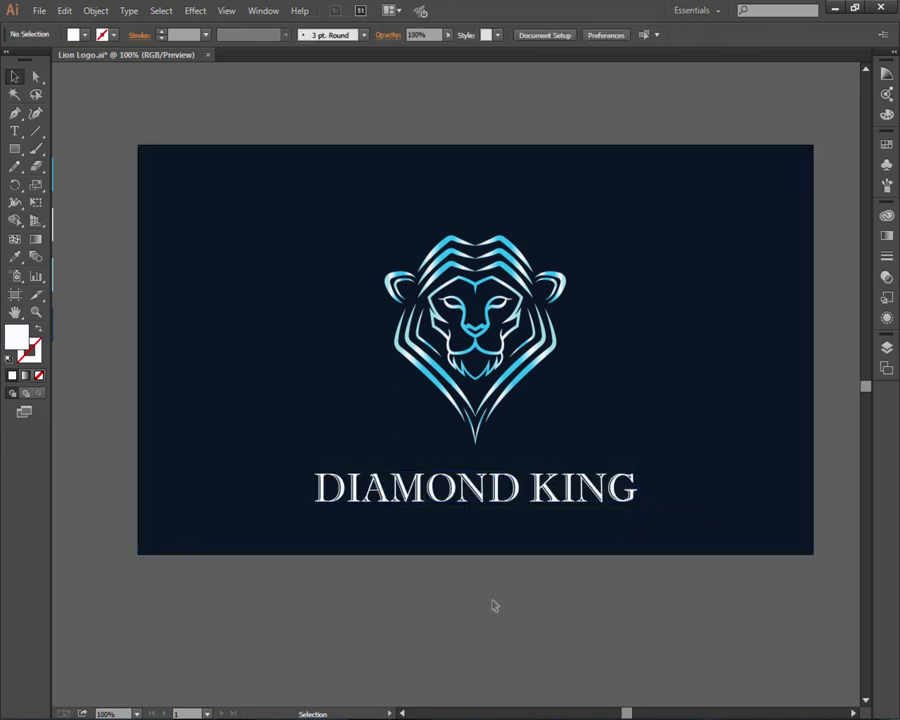
{"action": "key", "text": "space"}
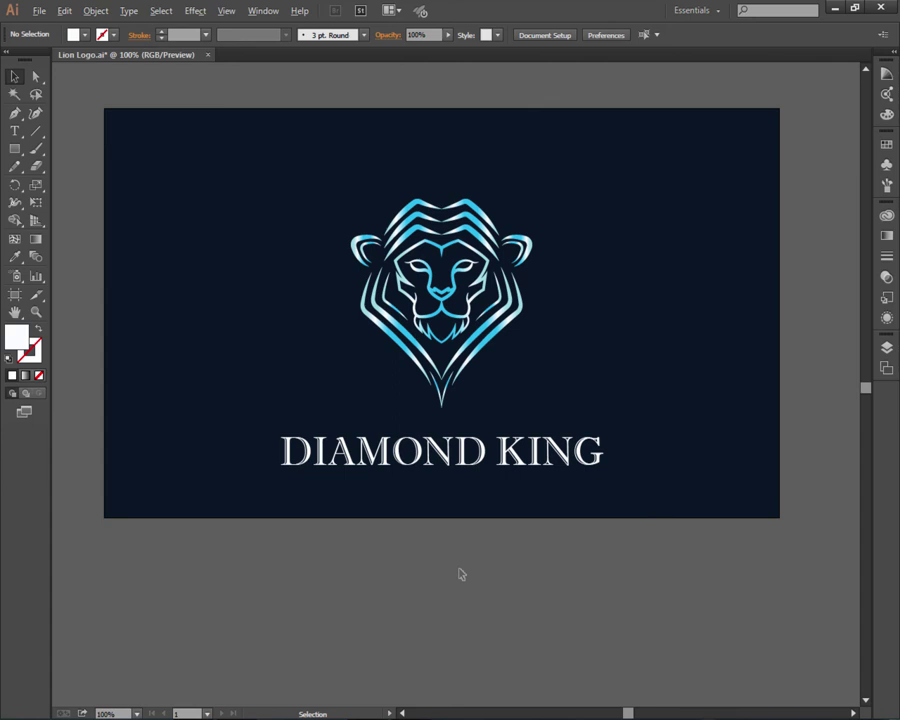
{"action": "scroll", "coordinate": [461, 574], "scroll_direction": "down", "scroll_amount": 1, "text": "alt"}
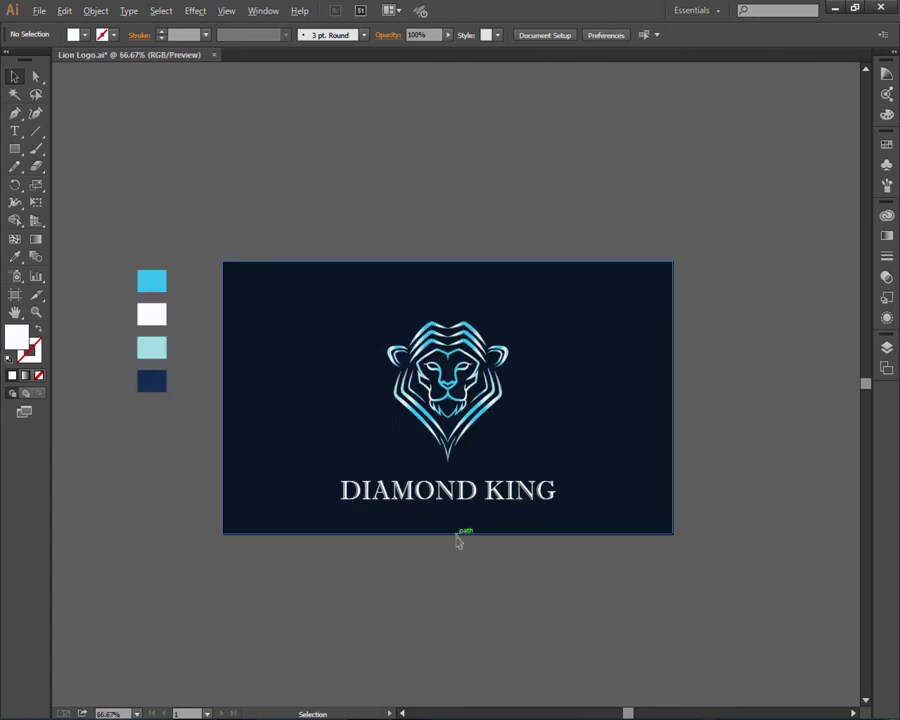
{"action": "scroll", "coordinate": [458, 536], "scroll_direction": "down", "scroll_amount": 1, "text": "alt"}
{"action": "scroll", "coordinate": [470, 527], "scroll_direction": "up", "scroll_amount": 2, "text": "alt"}
{"action": "scroll", "coordinate": [460, 515], "scroll_direction": "up", "scroll_amount": 1, "text": "alt"}
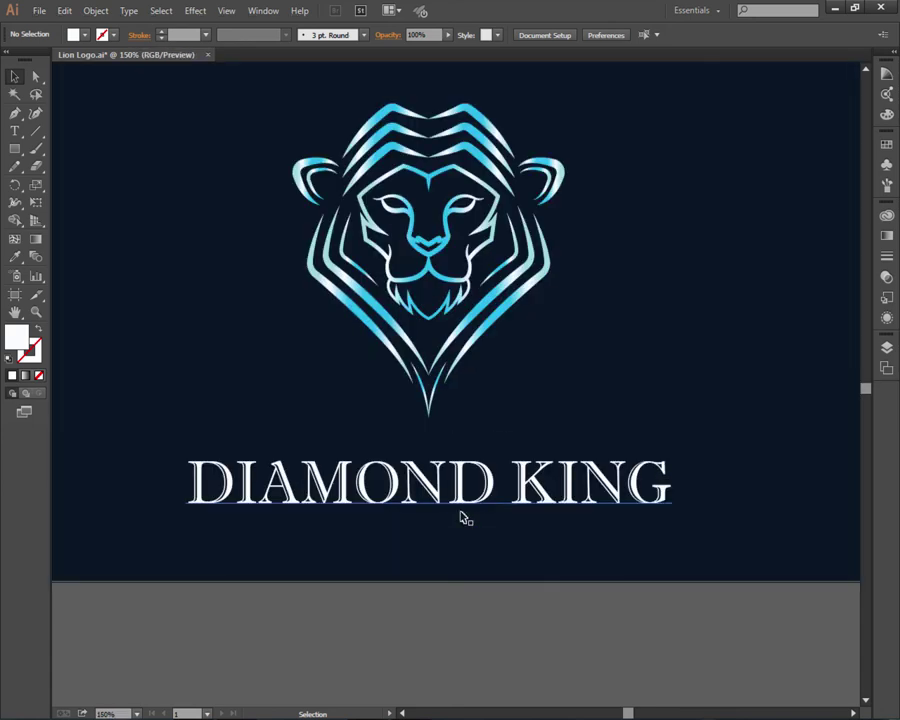
Step: Shrink the DIAMOND KING text further so it sits compactly under the lion
{"action": "left_click", "coordinate": [652, 508]}
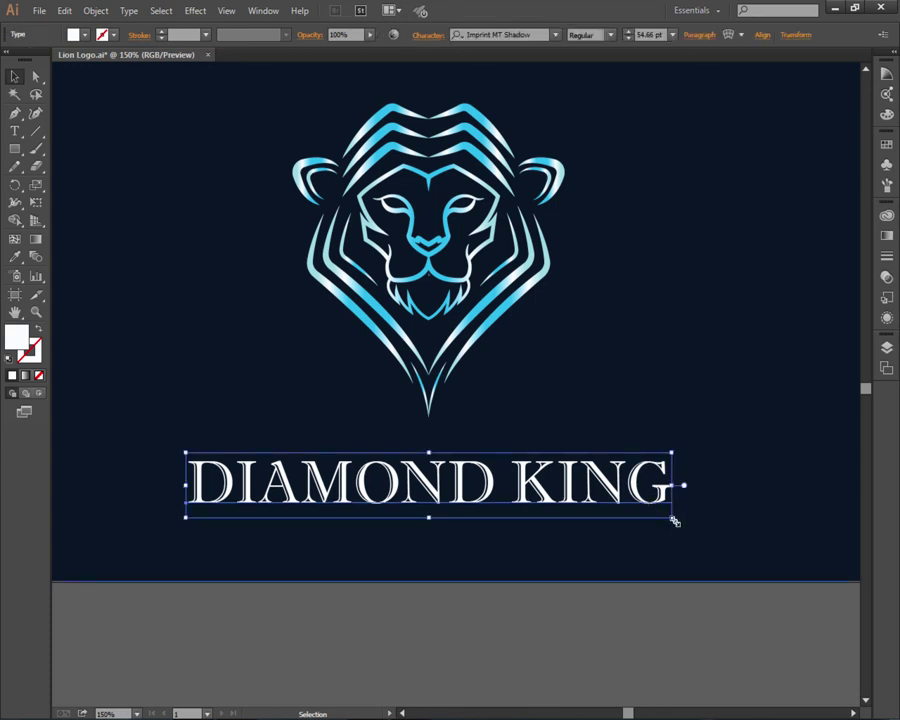
{"action": "mouse_move", "coordinate": [672, 514]}
{"action": "left_mouse_down"}
{"action": "mouse_move", "coordinate": [675, 521]}
{"action": "mouse_move", "coordinate": [647, 524]}
{"action": "left_mouse_up"}
{"action": "left_click", "coordinate": [515, 617]}
{"action": "scroll", "coordinate": [512, 613], "scroll_direction": "down", "scroll_amount": 1, "text": "alt"}
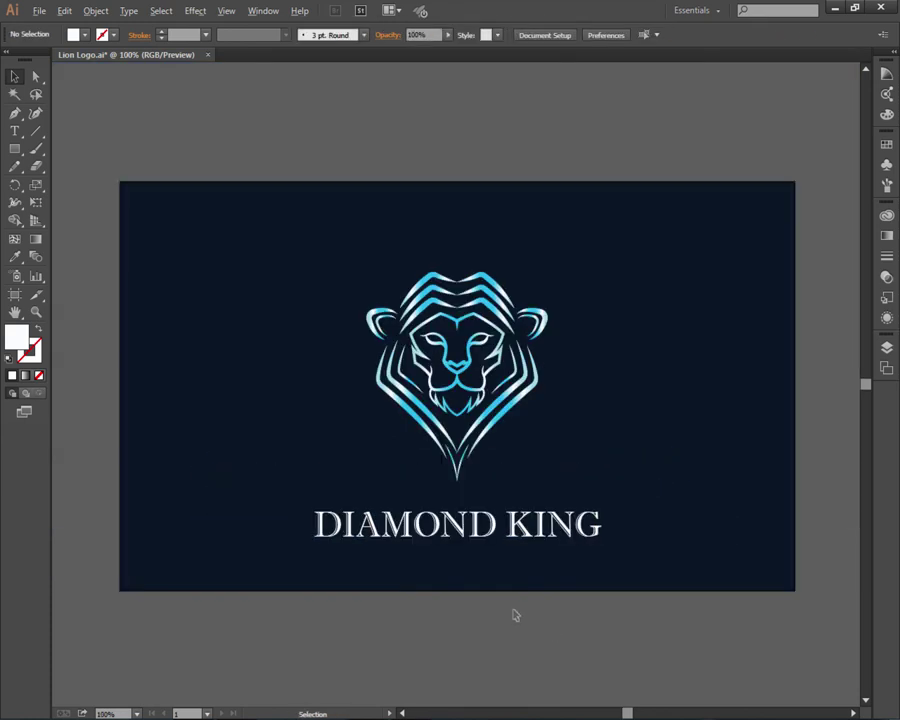
{"action": "scroll", "coordinate": [520, 622], "scroll_direction": "down", "scroll_amount": 1, "text": "alt"}
{"action": "scroll", "coordinate": [522, 622], "scroll_direction": "up", "scroll_amount": 1, "text": "alt"}
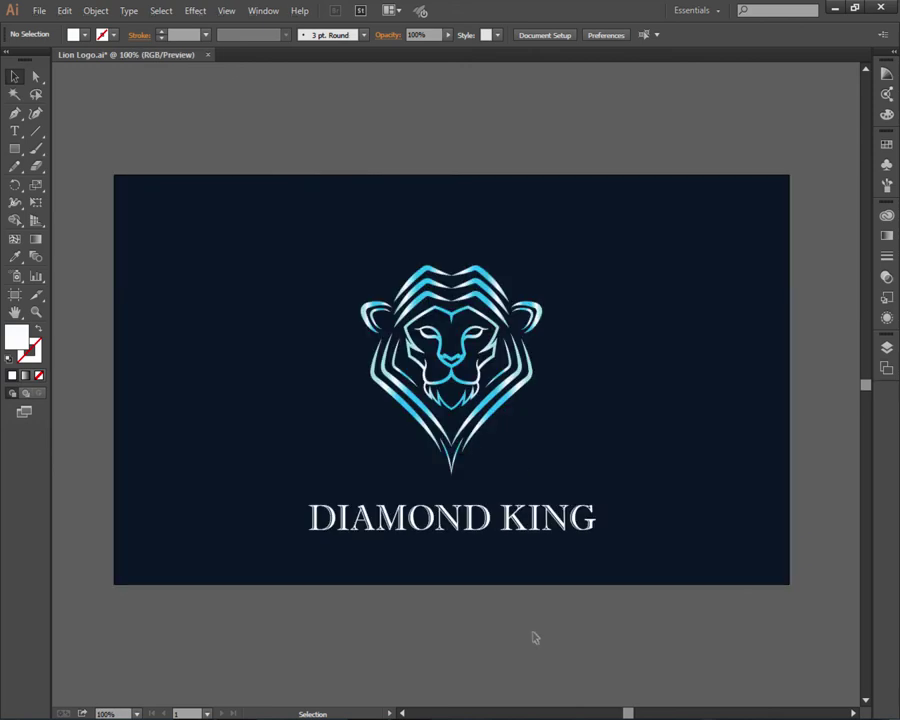
{"action": "left_click_drag", "start_coordinate": [536, 634], "coordinate": [529, 612]}
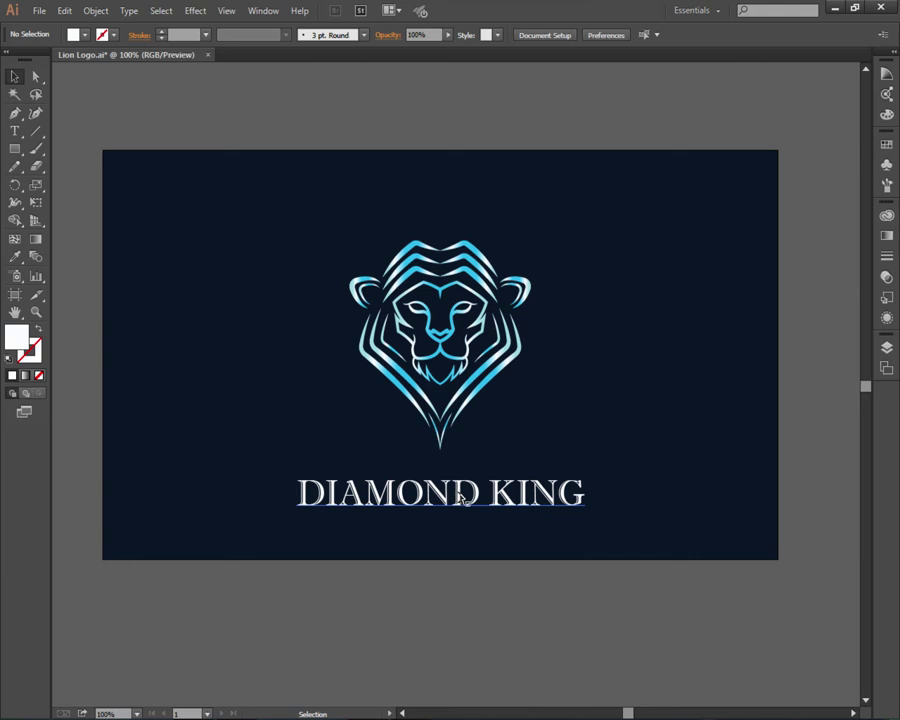
Step: Move the DIAMOND KING title up closer to the lion head
{"action": "left_click_drag", "start_coordinate": [460, 495], "coordinate": [460, 477]}
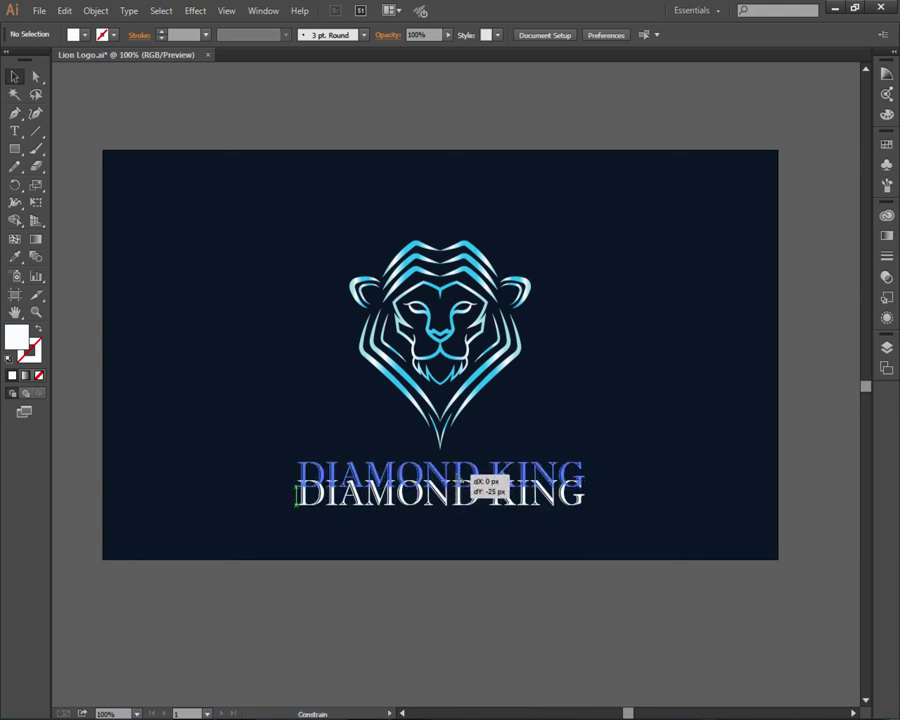
{"action": "left_click", "coordinate": [455, 598]}
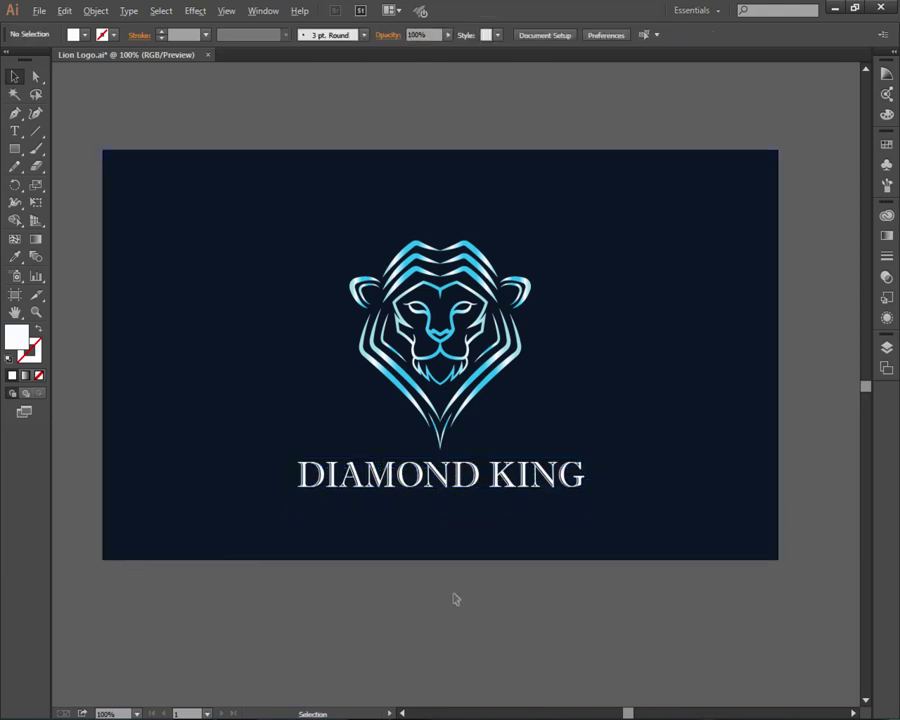
{"action": "scroll", "coordinate": [455, 598], "scroll_direction": "down", "scroll_amount": 1}
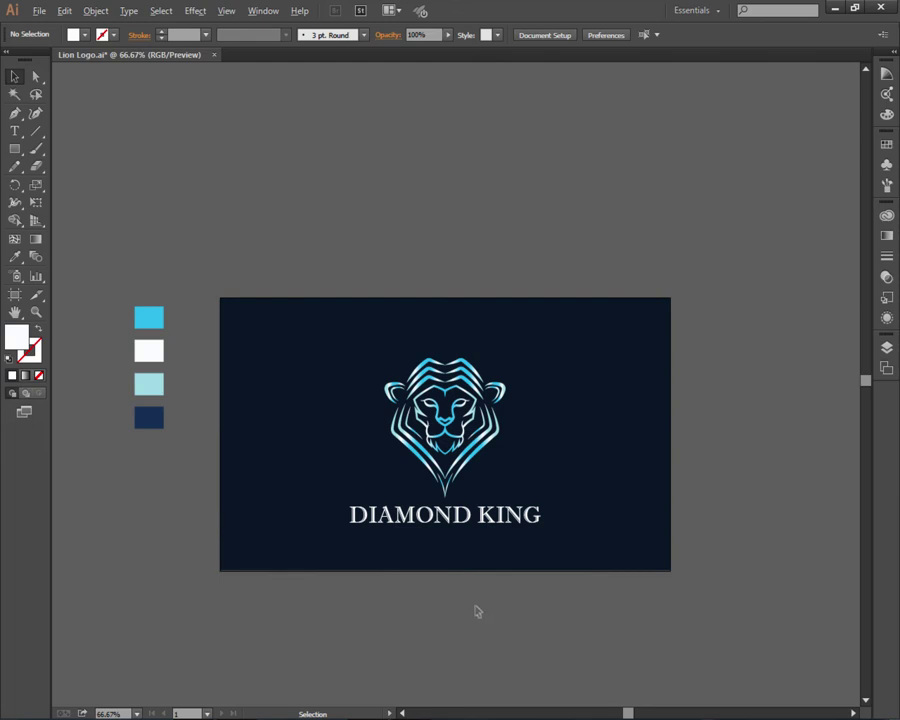
{"action": "scroll", "coordinate": [477, 611], "scroll_direction": "up", "scroll_amount": 1}
{"action": "scroll", "coordinate": [477, 611], "scroll_direction": "down", "scroll_amount": 1}
{"action": "left_click_drag", "start_coordinate": [477, 612], "coordinate": [479, 570]}
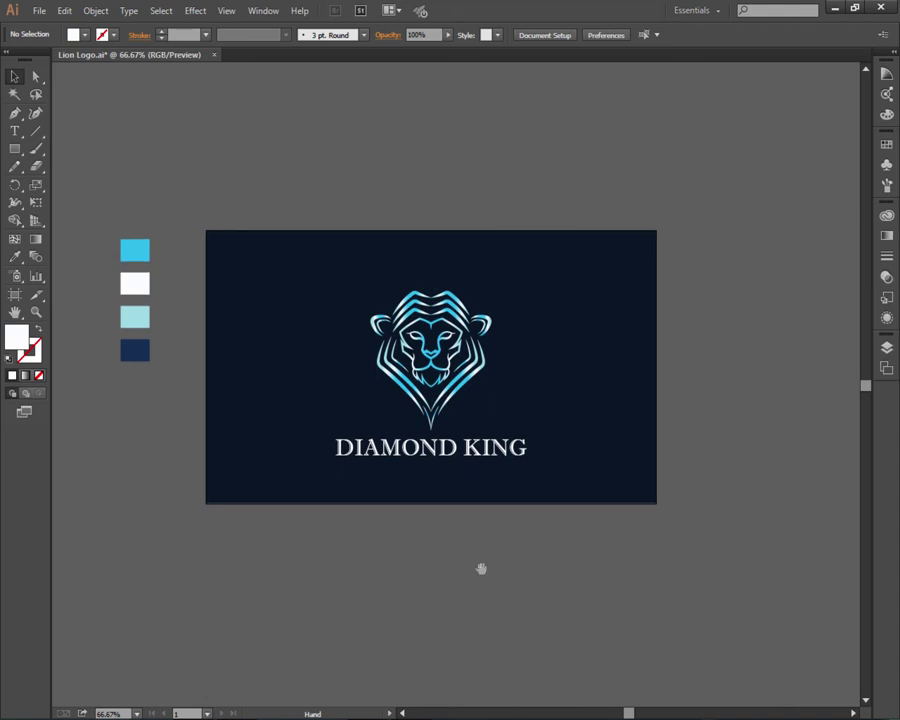
{"action": "scroll", "coordinate": [438, 442], "scroll_direction": "up", "scroll_amount": 2}
Step: Enlarge the DIAMOND KING title proportionally from a corner handle
{"action": "left_click", "coordinate": [610, 476]}
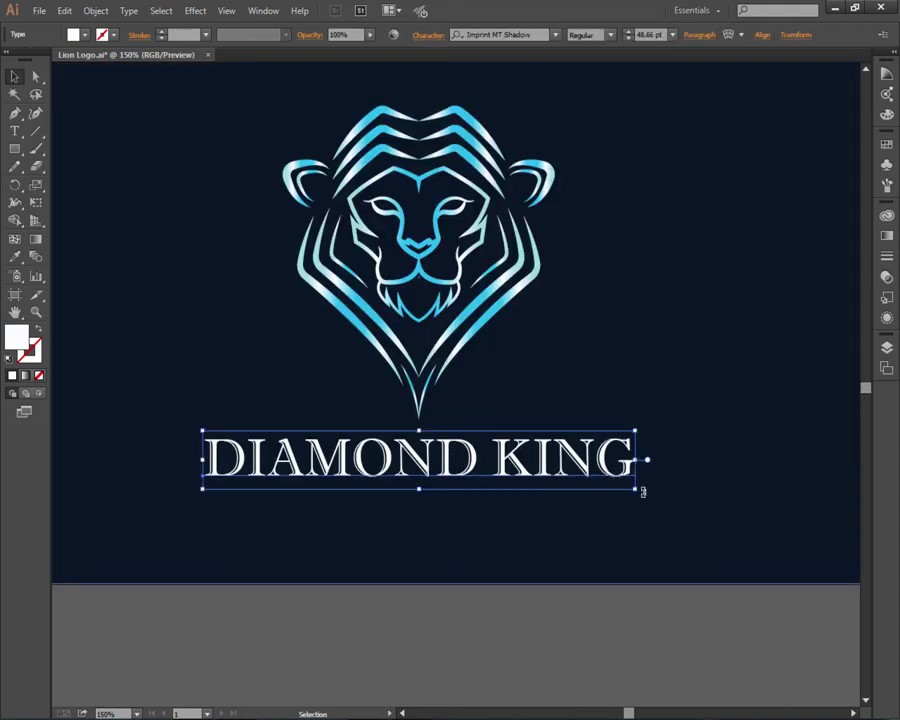
{"action": "left_click_drag", "start_coordinate": [633, 486], "coordinate": [638, 495]}
{"action": "left_click", "coordinate": [479, 588]}
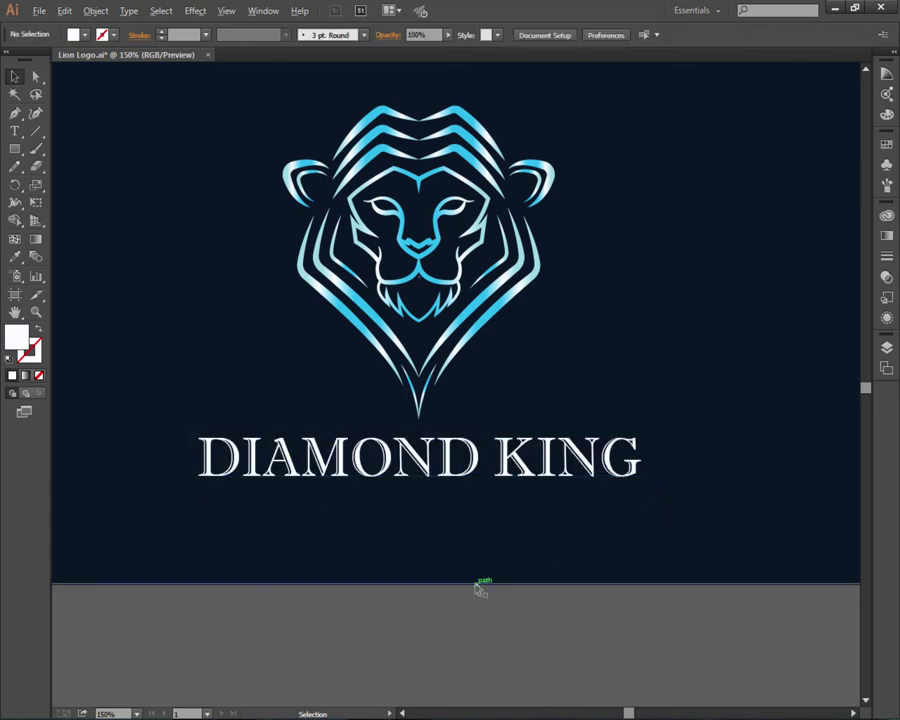
{"action": "scroll", "coordinate": [479, 588], "scroll_direction": "down", "scroll_amount": 1}
{"action": "scroll", "coordinate": [480, 585], "scroll_direction": "down", "scroll_amount": 1}
{"action": "left_click_drag", "start_coordinate": [484, 604], "coordinate": [476, 573]}
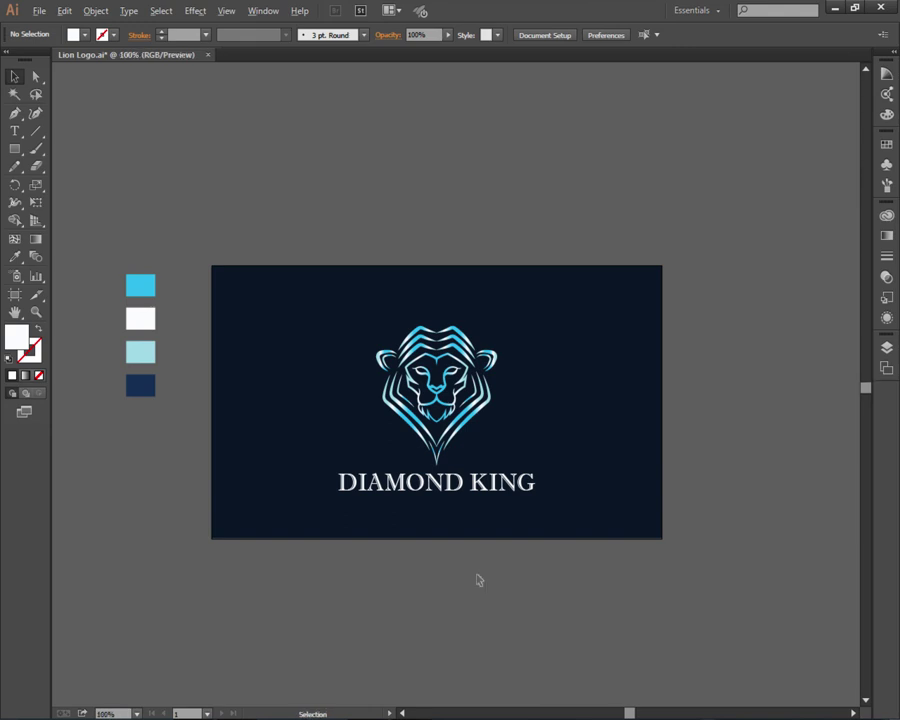
{"action": "scroll", "coordinate": [477, 575], "scroll_direction": "up", "scroll_amount": 1}
{"action": "left_click_drag", "start_coordinate": [467, 580], "coordinate": [497, 604]}
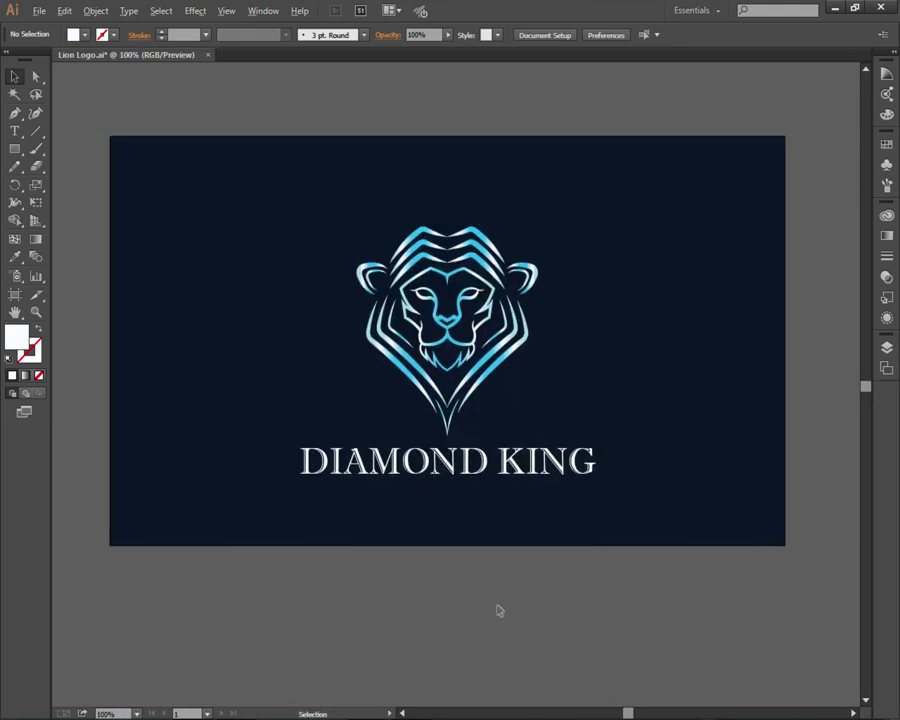
{"action": "scroll", "coordinate": [499, 610], "scroll_direction": "down", "scroll_amount": 1}
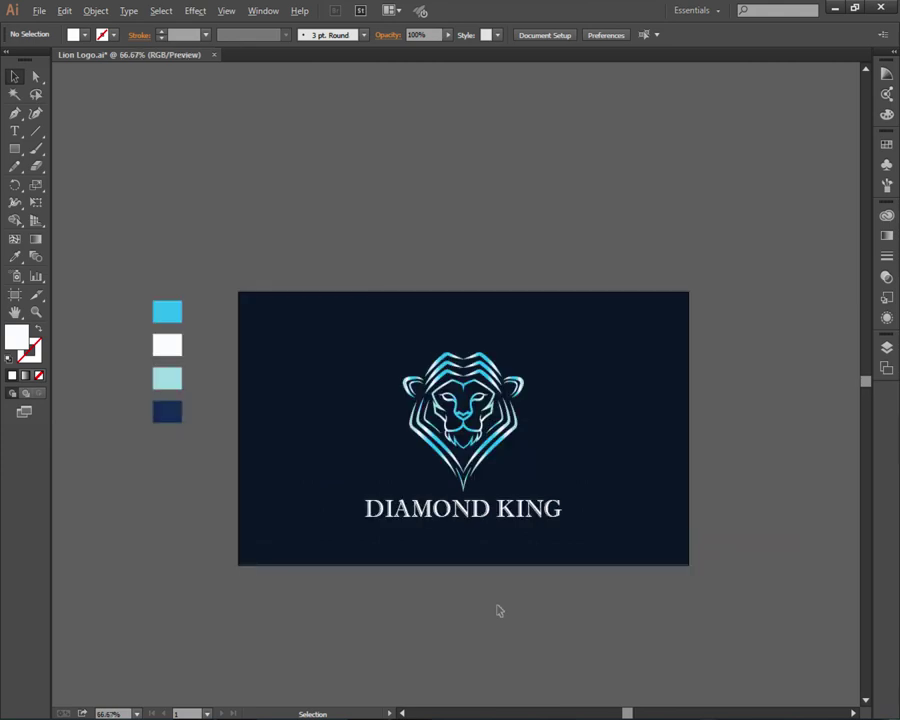
{"action": "scroll", "coordinate": [499, 610], "scroll_direction": "up", "scroll_amount": 1}
Step: Convert the DIAMOND KING title into outlines with Create Outlines
{"action": "left_click_drag", "start_coordinate": [494, 604], "coordinate": [472, 596]}
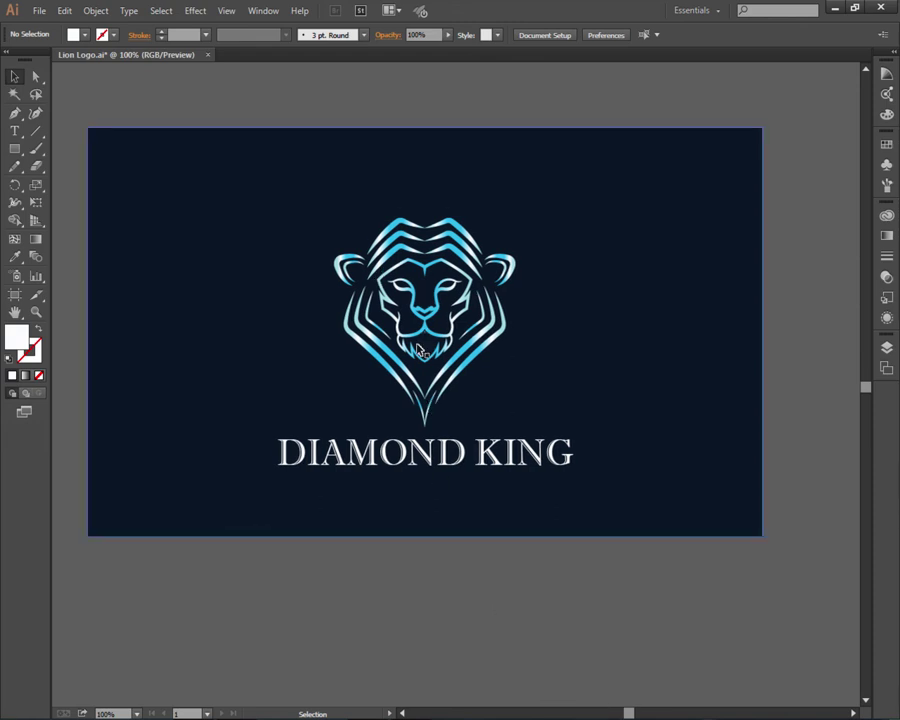
{"action": "left_click", "coordinate": [430, 368]}
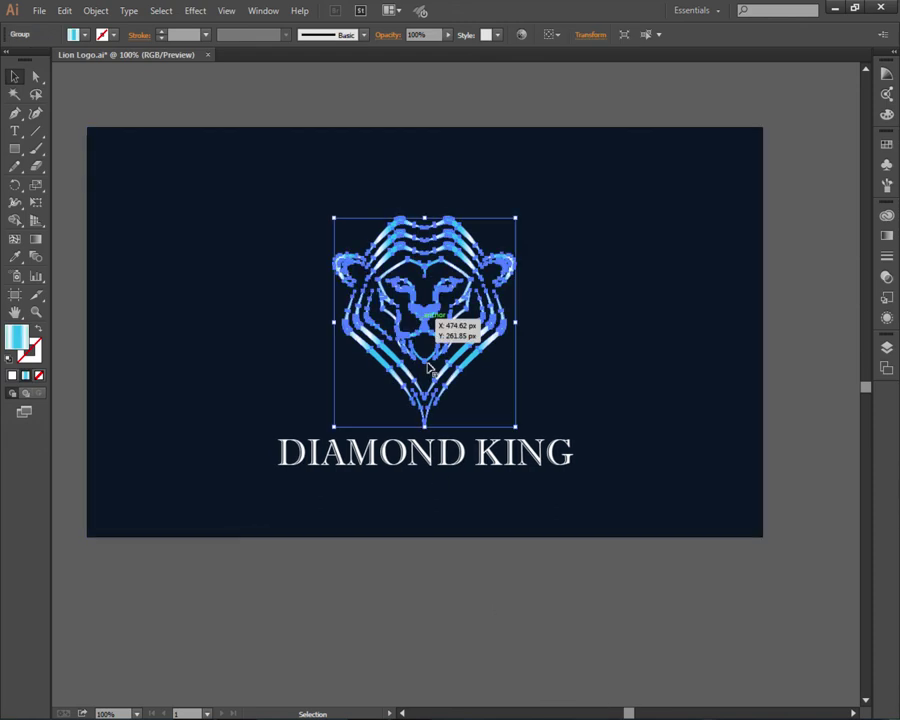
{"action": "left_click", "coordinate": [462, 458], "text": "shift"}
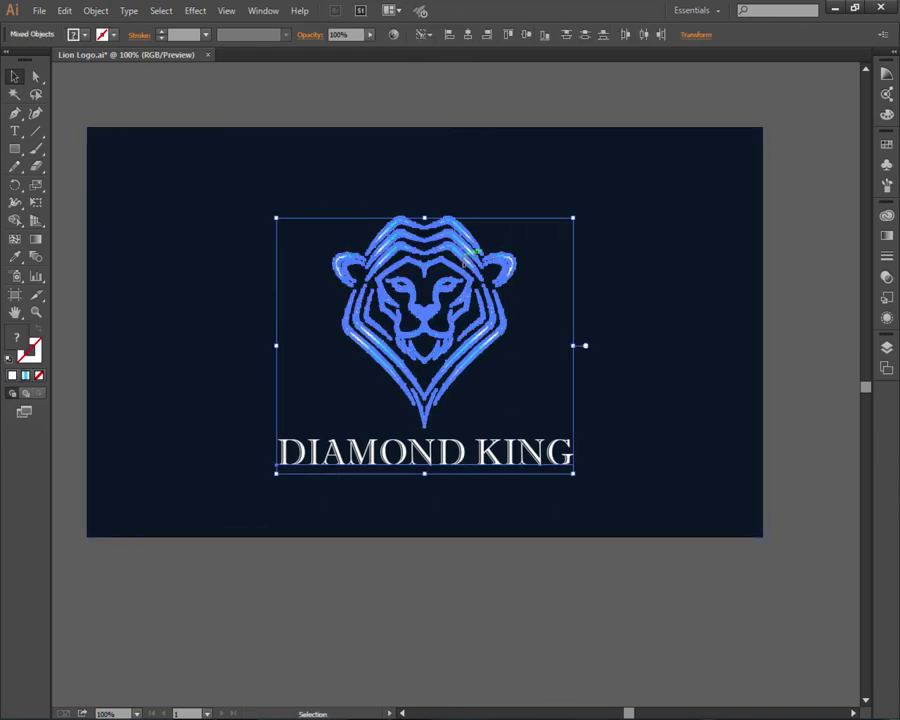
{"action": "left_click", "coordinate": [477, 90]}
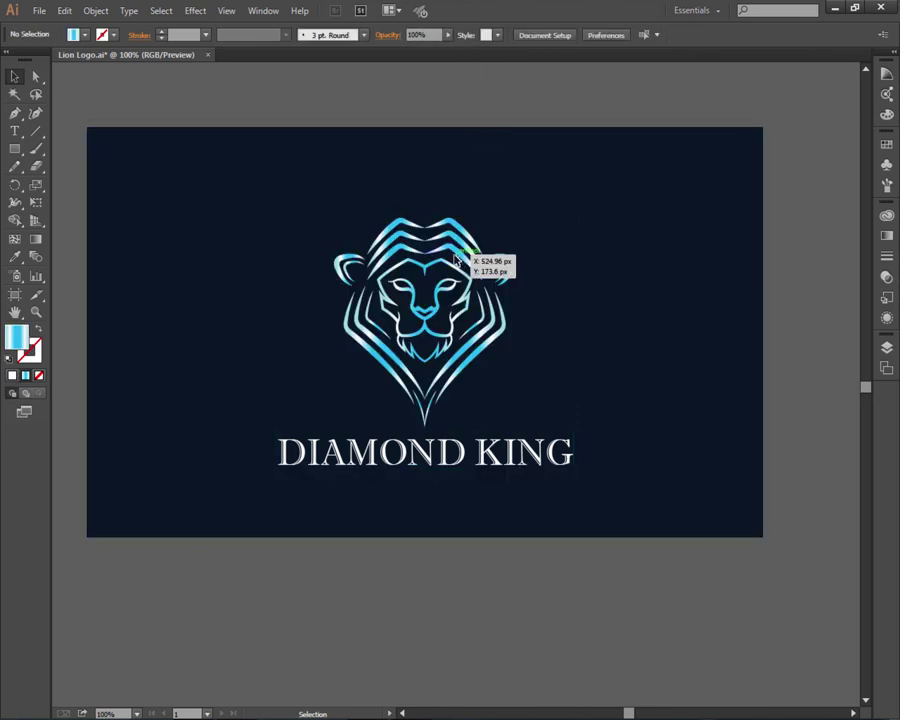
{"action": "left_click", "coordinate": [476, 382]}
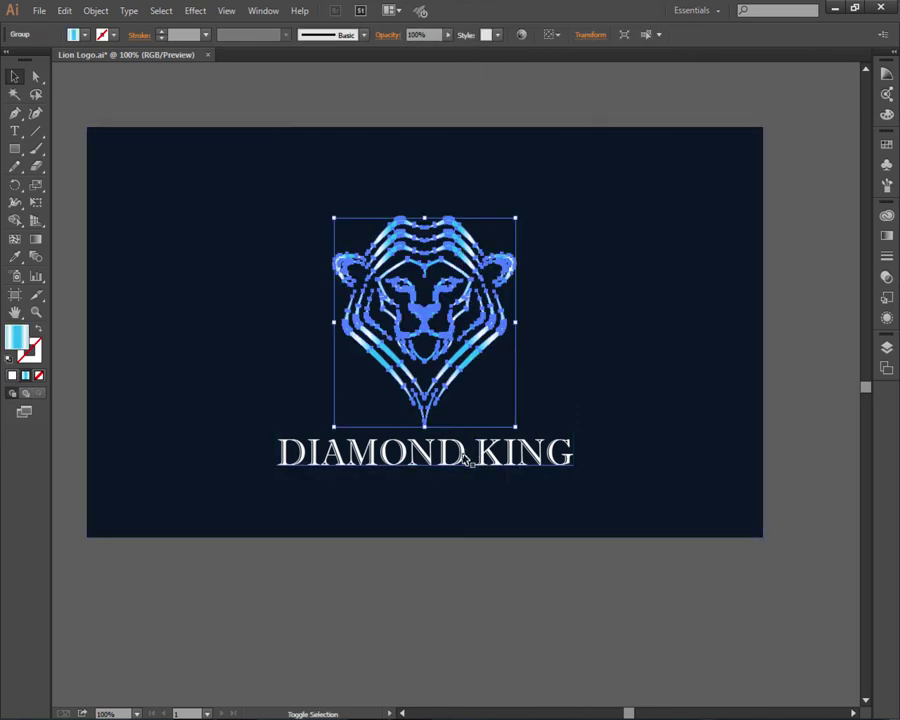
{"action": "left_click", "coordinate": [440, 562]}
{"action": "right_click", "coordinate": [462, 464]}
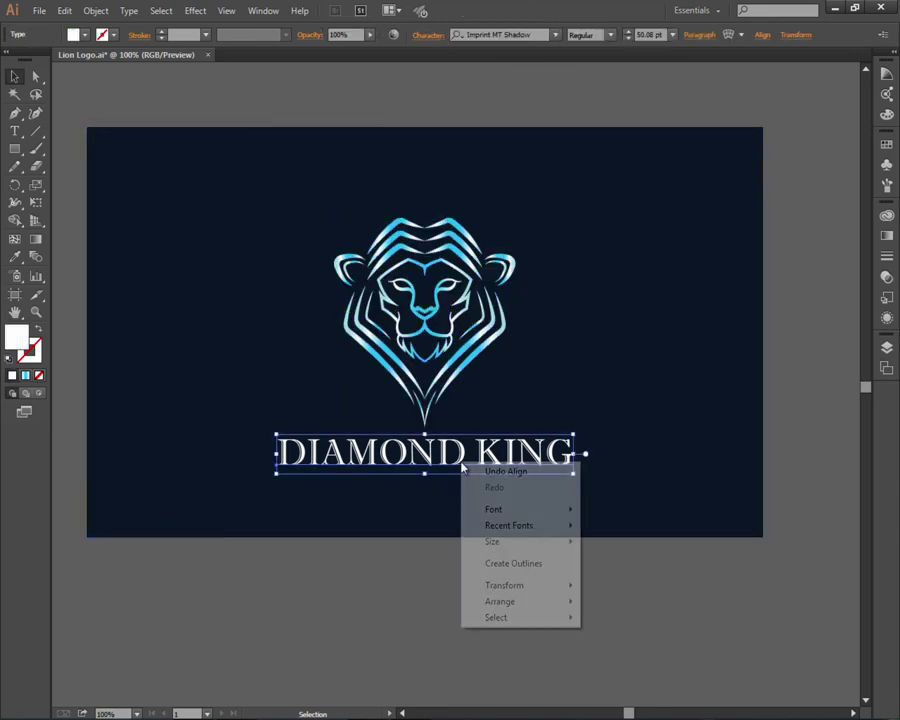
{"action": "left_click", "coordinate": [478, 563]}
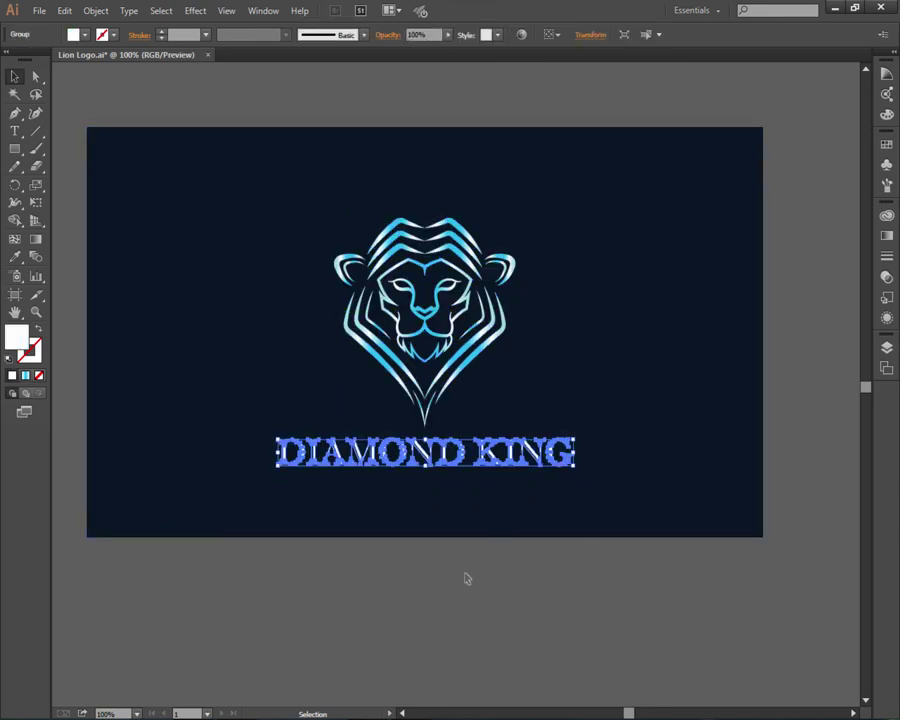
{"action": "left_click", "coordinate": [464, 576]}
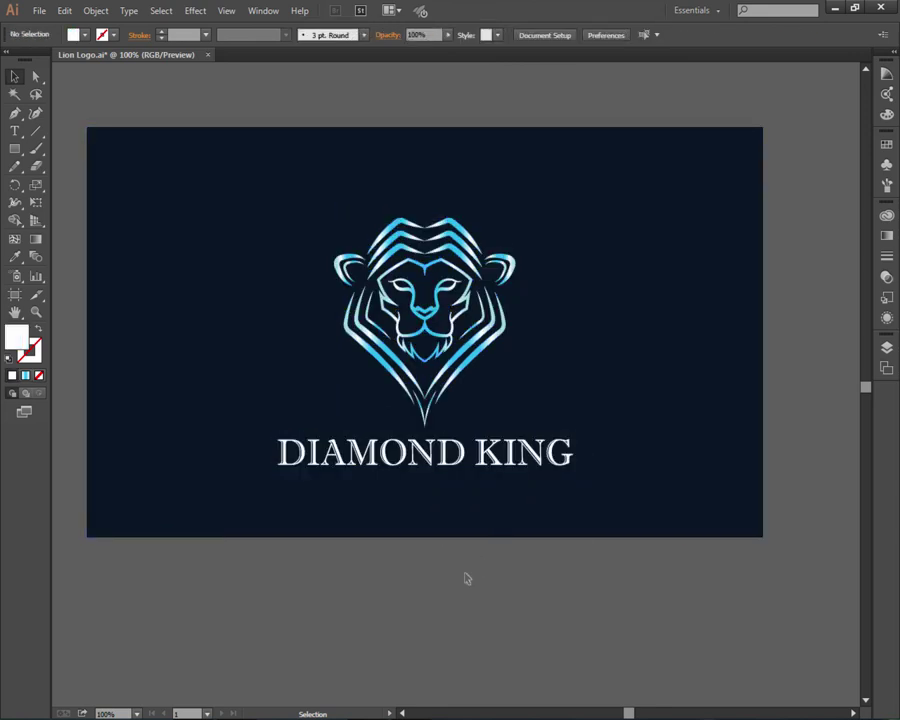
{"action": "left_click", "coordinate": [490, 347]}
Step: Group the lion head and outlined DIAMOND KING title together
{"action": "left_click", "coordinate": [467, 452], "text": "shift"}
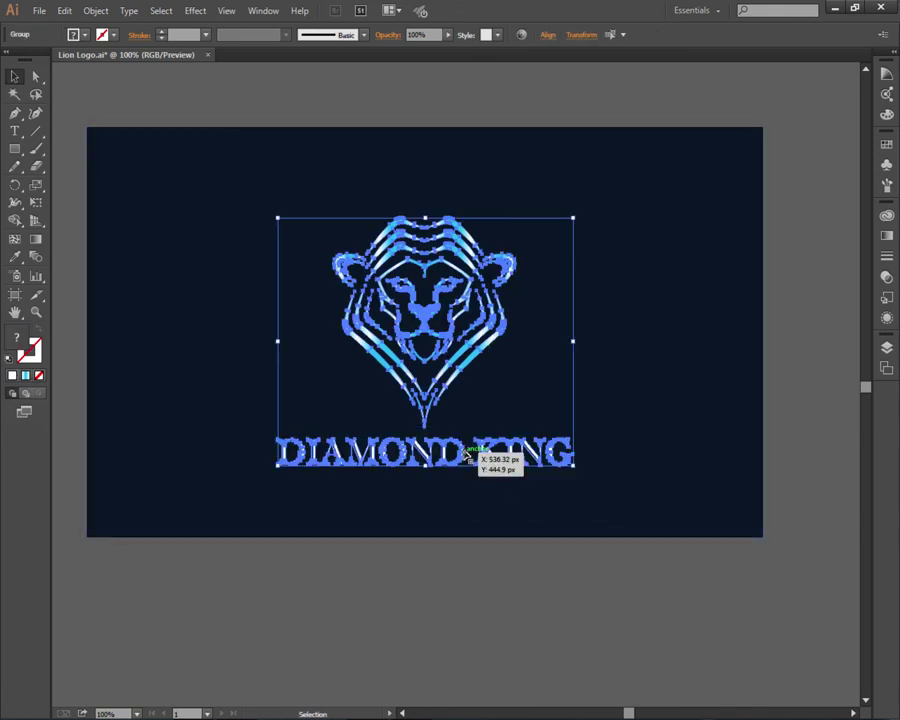
{"action": "right_click", "coordinate": [466, 451]}
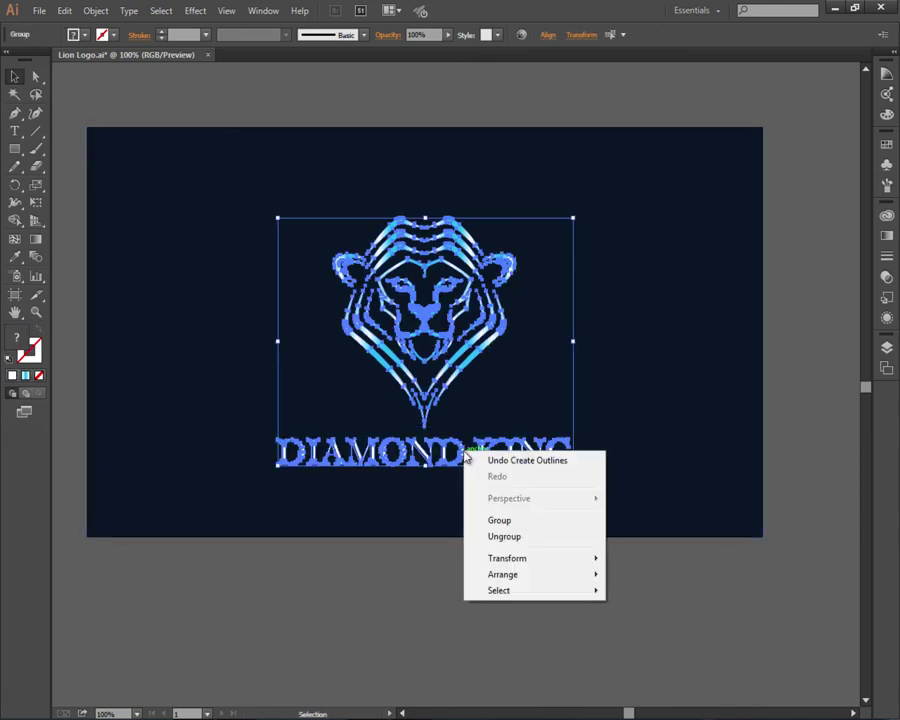
{"action": "left_click", "coordinate": [500, 521]}
{"action": "left_click", "coordinate": [509, 583]}
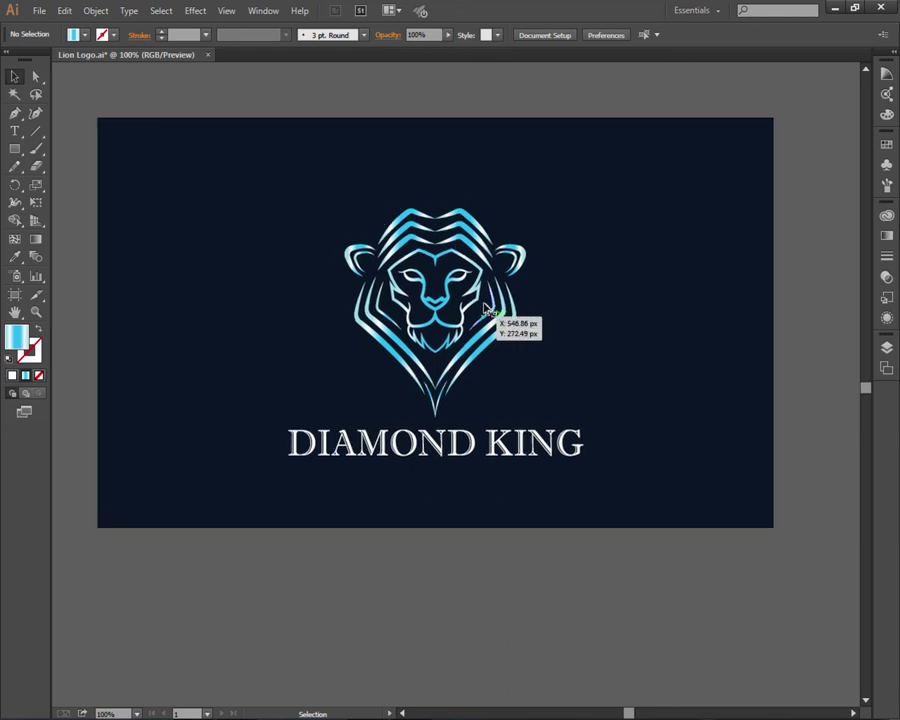
Step: Align the logo group horizontally and vertically centred on the navy background
{"action": "left_click", "coordinate": [480, 364]}
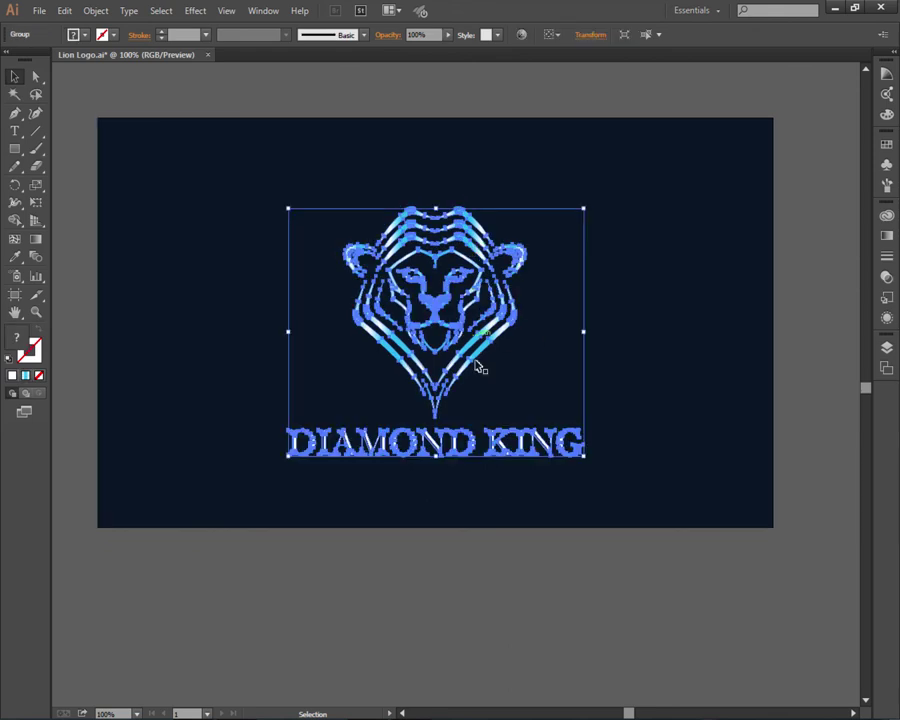
{"action": "left_click", "coordinate": [644, 369], "text": "shift"}
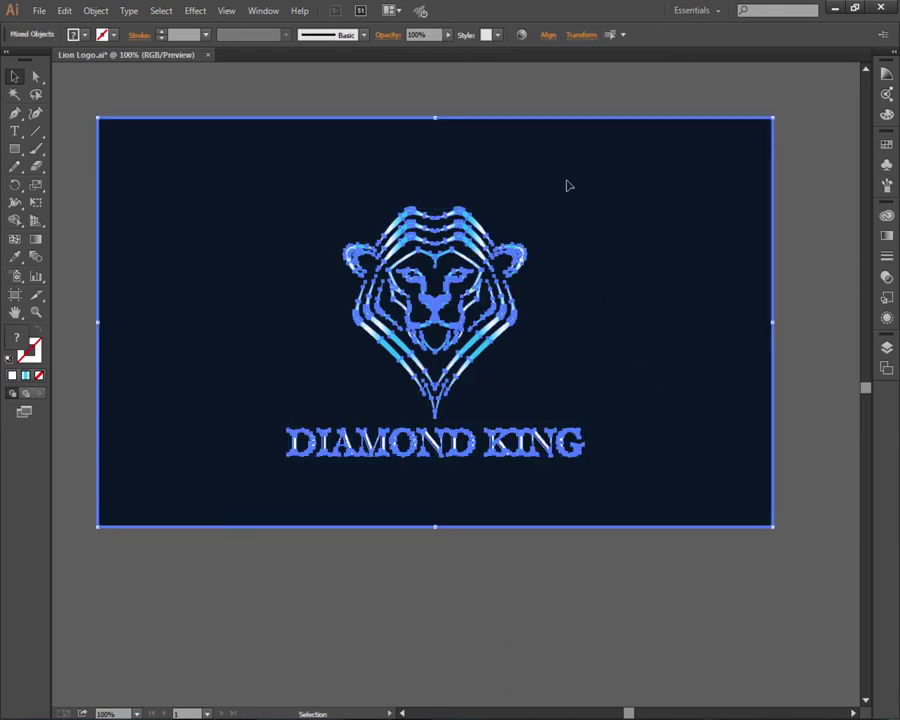
{"action": "left_click", "coordinate": [546, 37]}
{"action": "left_click", "coordinate": [432, 77]}
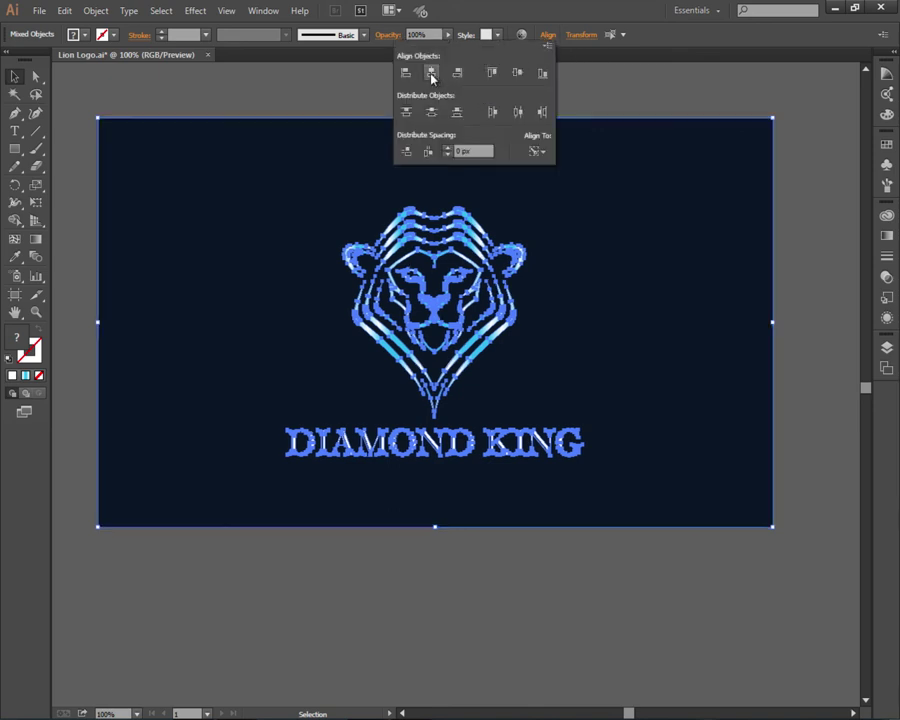
{"action": "left_click", "coordinate": [517, 74]}
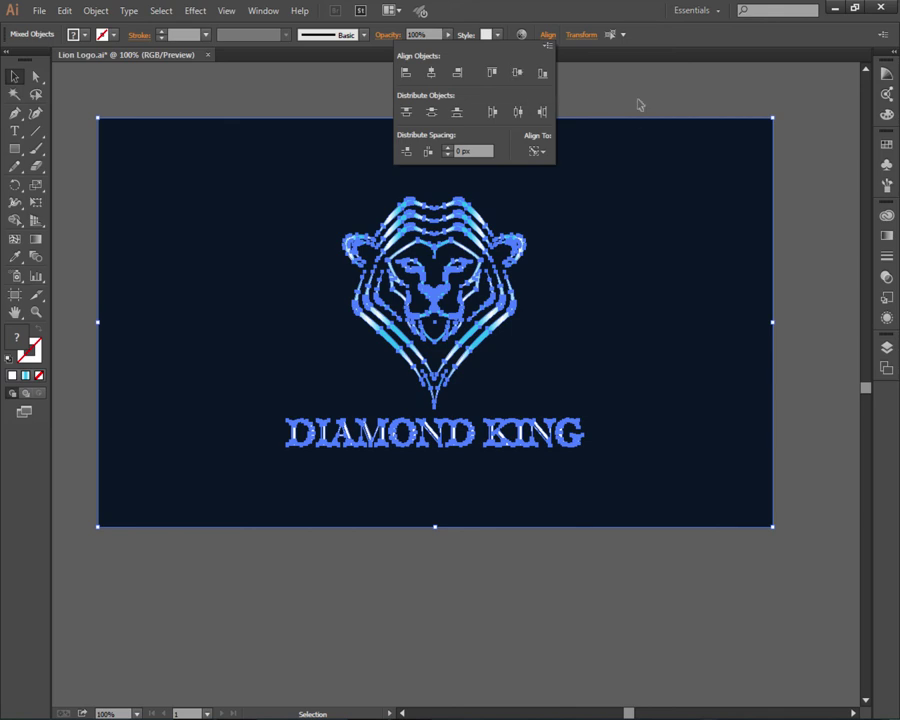
{"action": "left_click", "coordinate": [424, 556]}
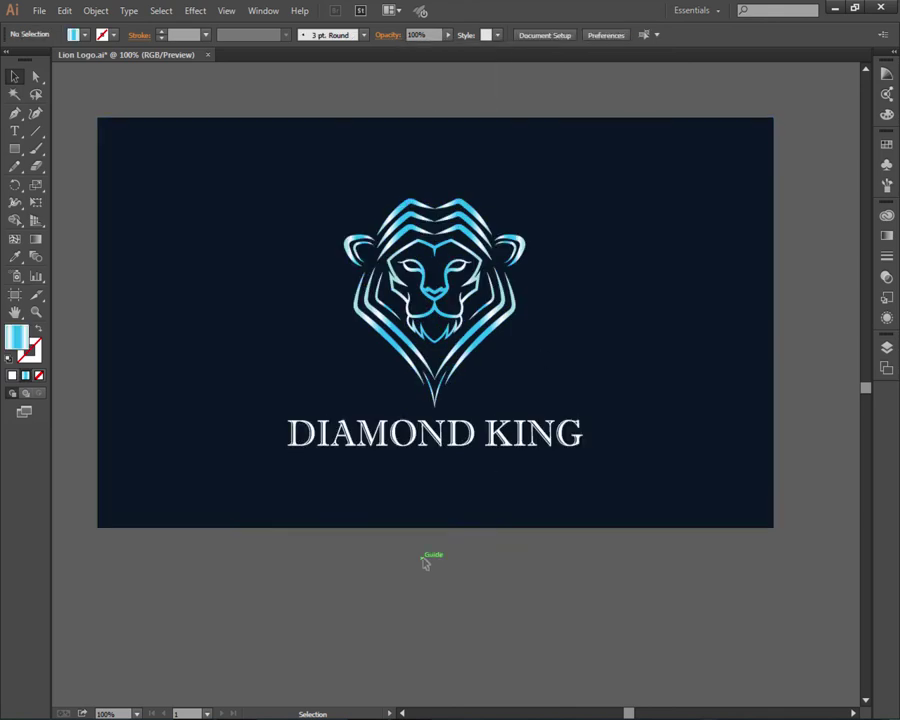
{"action": "mouse_move", "coordinate": [418, 589]}
{"action": "left_mouse_down"}
{"action": "mouse_move", "coordinate": [428, 602]}
{"action": "mouse_move", "coordinate": [424, 626]}
{"action": "left_mouse_up"}
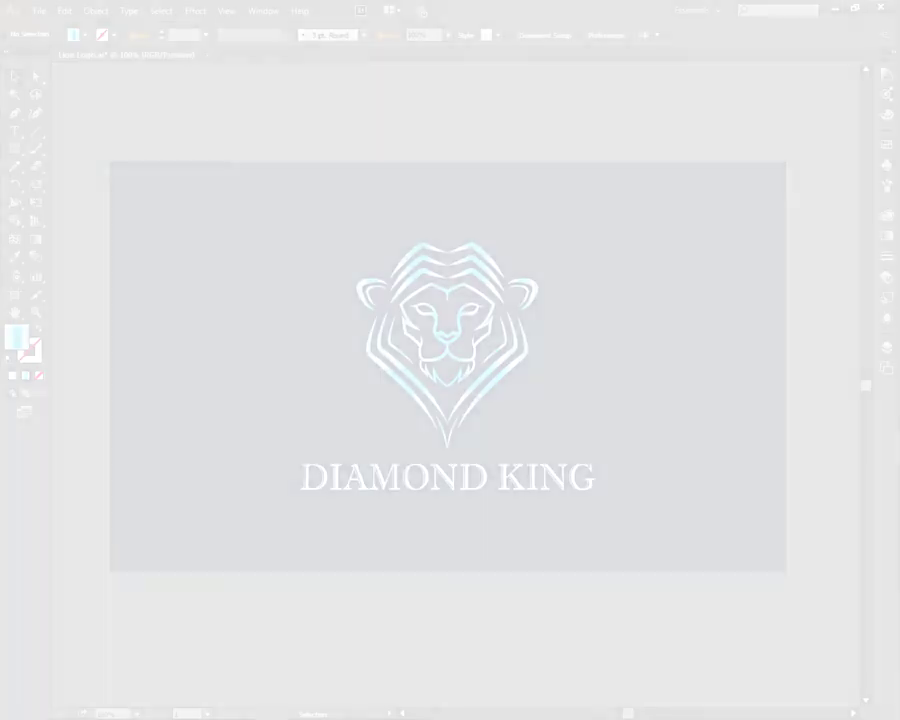